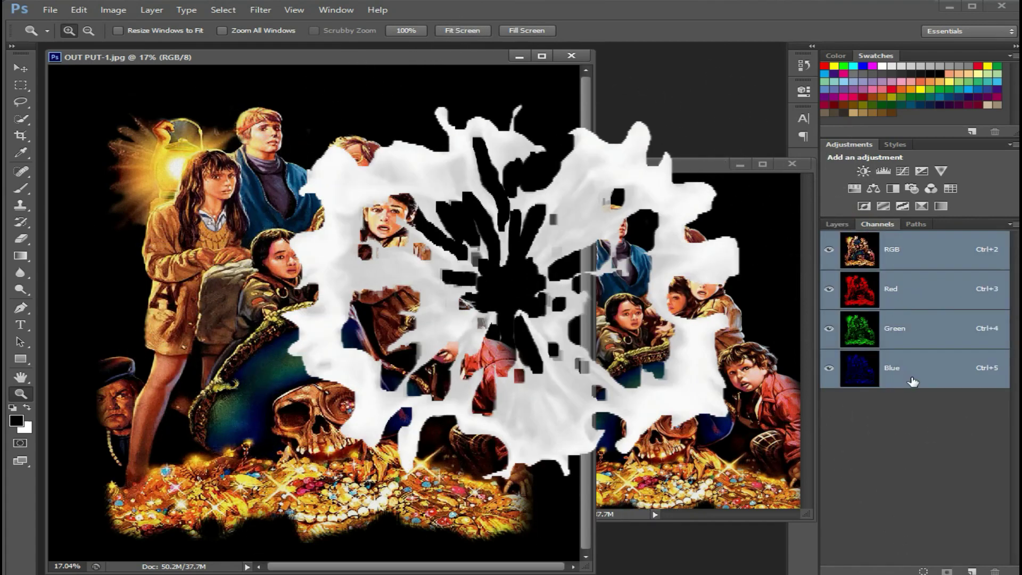
Inspect the Blue, Green and Red channels individually, then return to the RGB composite
left_click(913, 375)
left_click(900, 329)
left_click(900, 289)
left_click(928, 261)
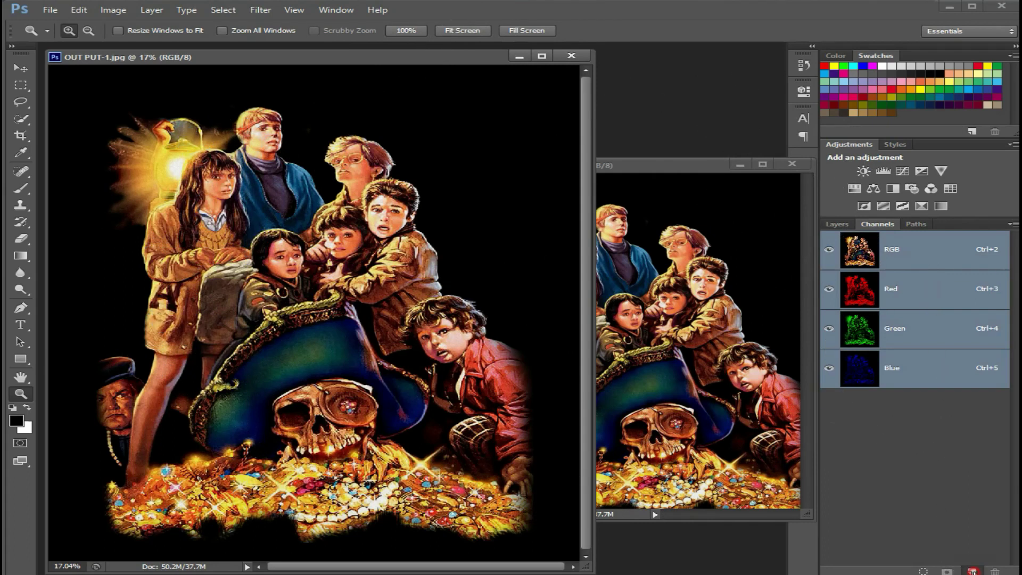
Add a new black-coloured channel named Black and return to the RGB composite
left_click(972, 571)
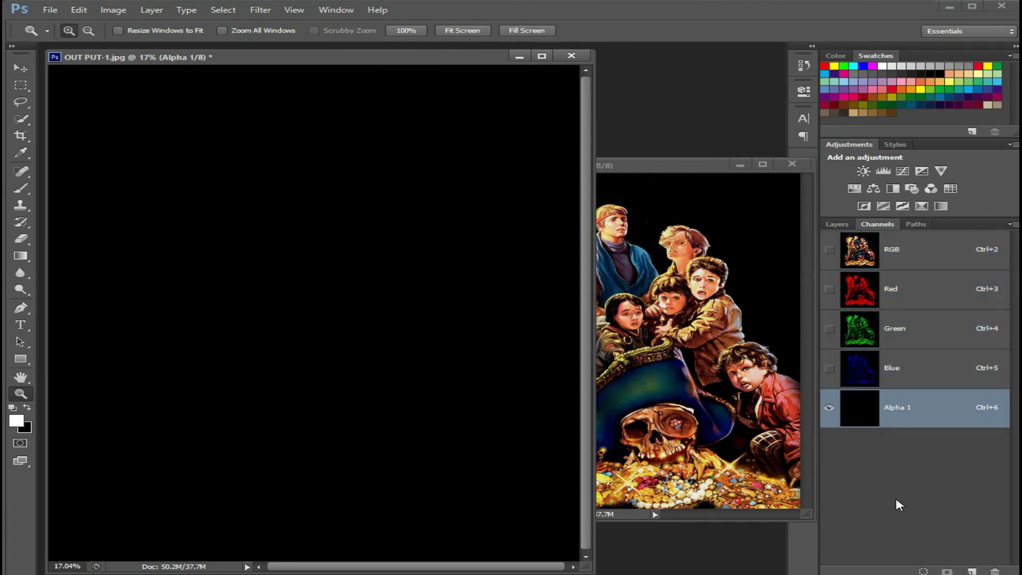
double_click(856, 408)
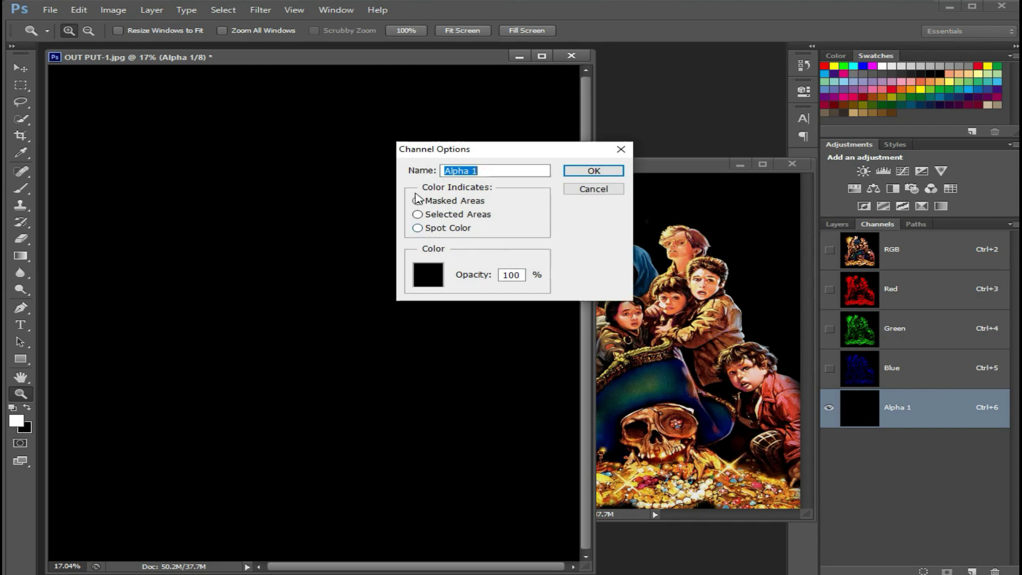
left_click(428, 276)
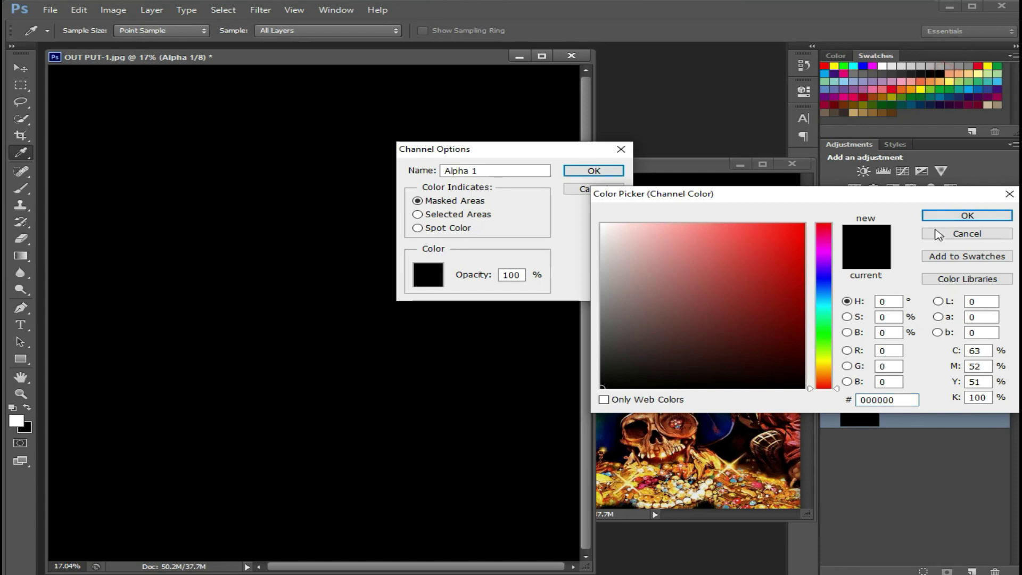
left_click(953, 218)
left_click(487, 166)
type("Black")
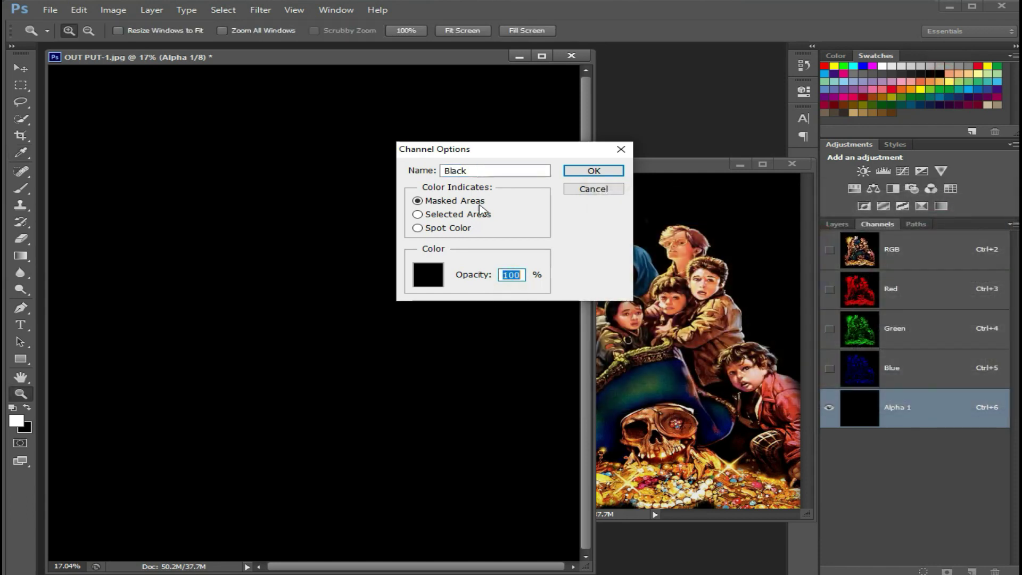
left_click(490, 168)
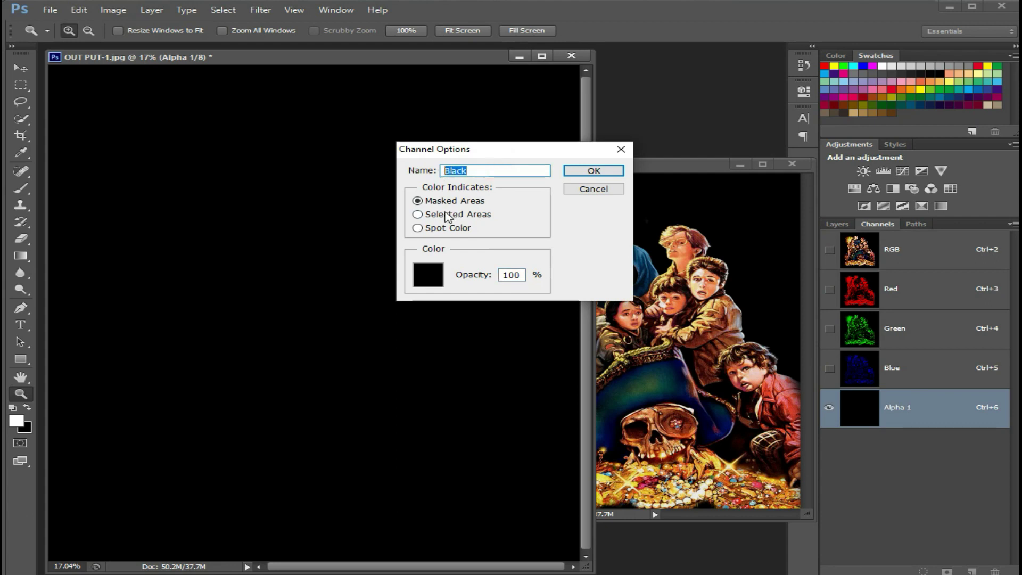
left_click(594, 171)
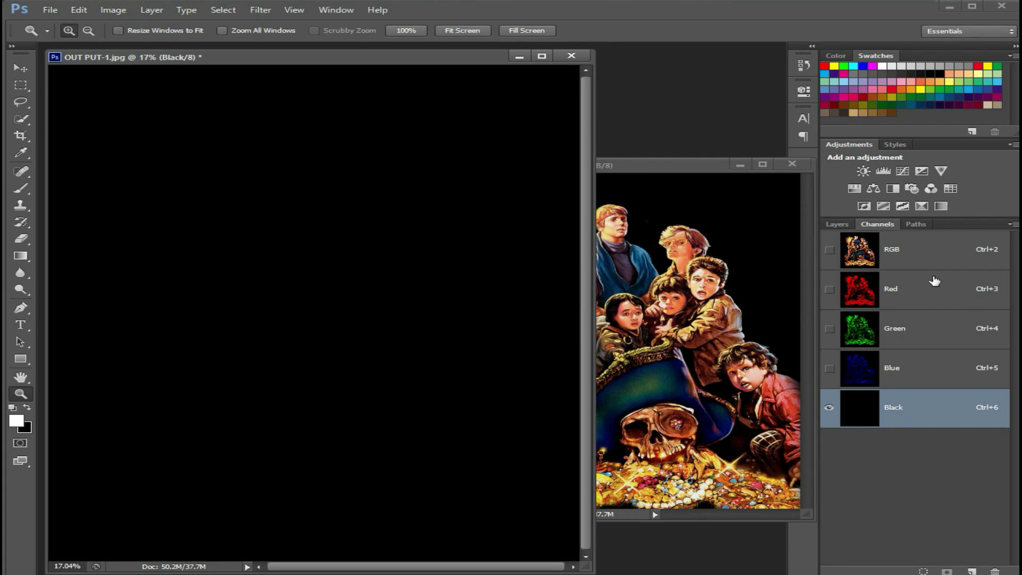
left_click(936, 256)
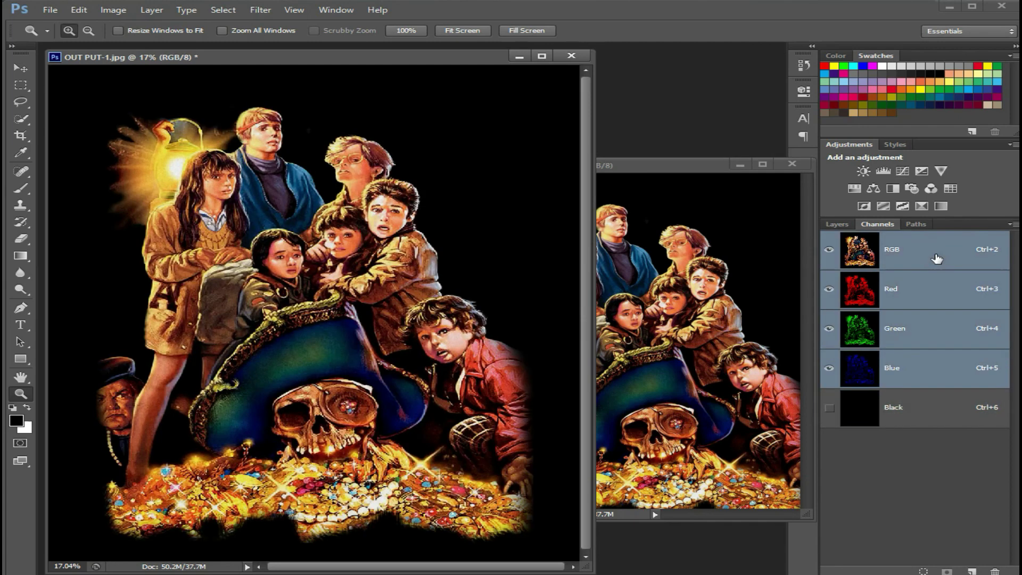
Load the Red channel as a selection, invert and expand it, and save it as Alpha 1
left_click(930, 288)
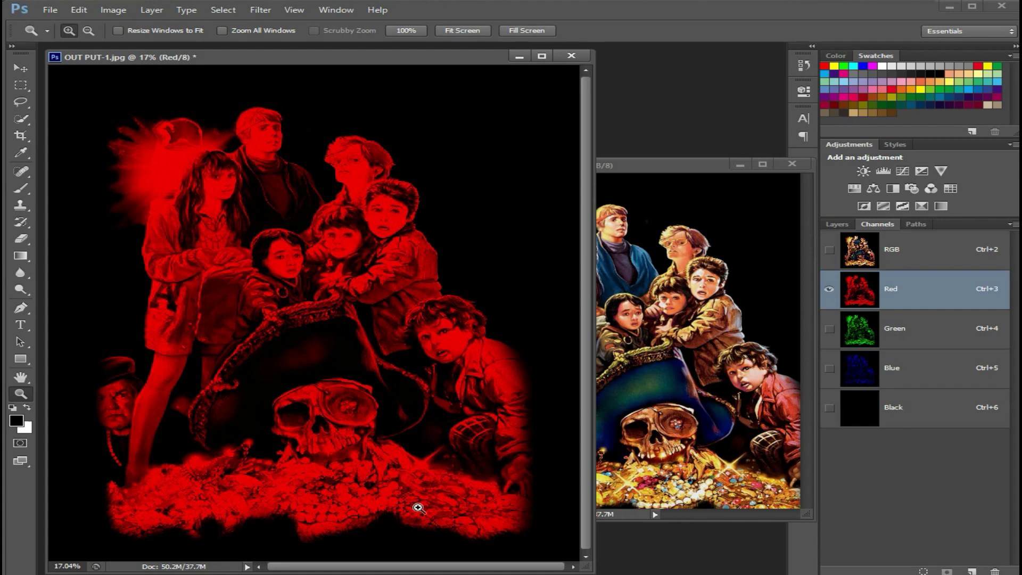
left_click(922, 571)
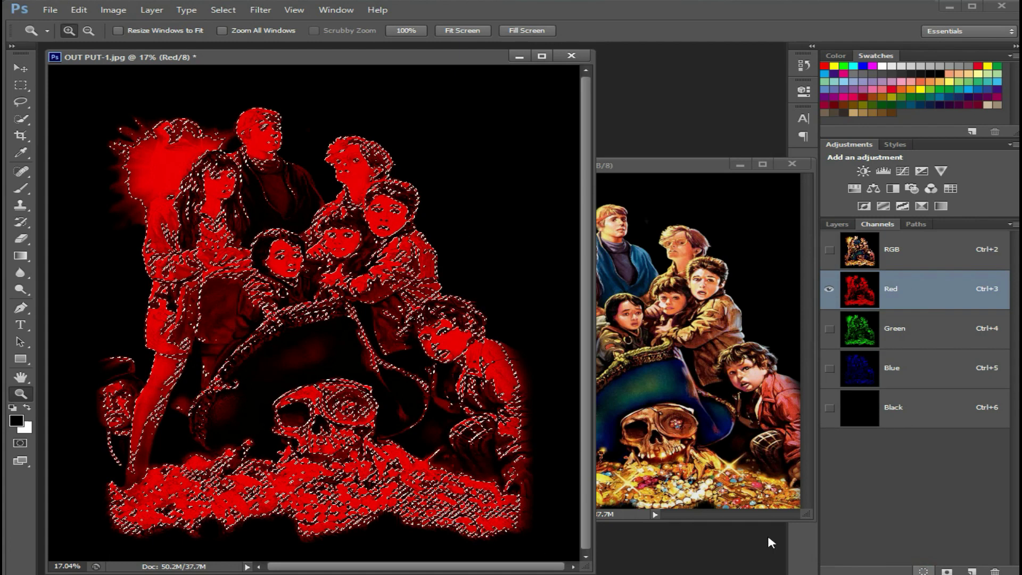
left_click(222, 9)
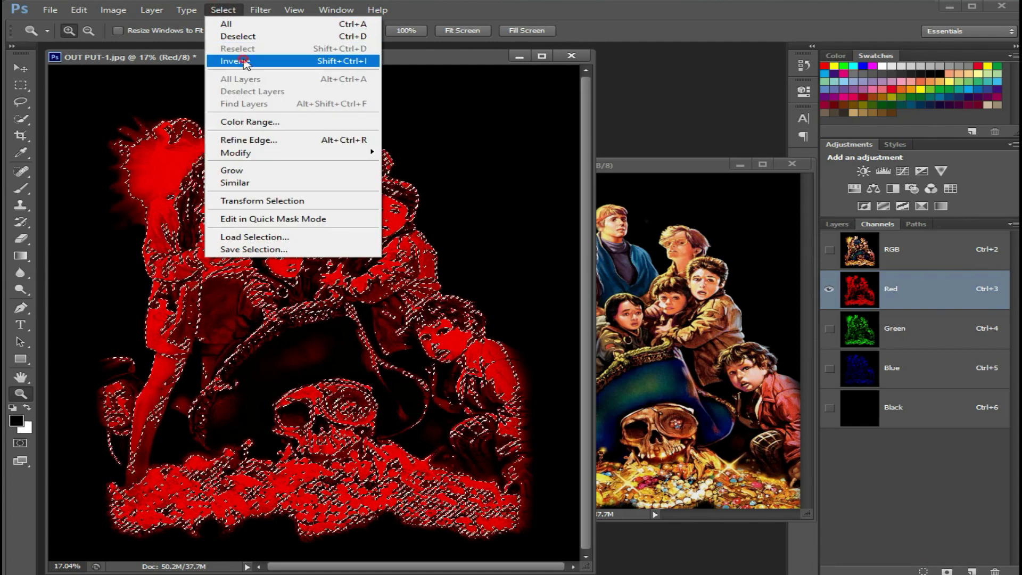
left_click(241, 62)
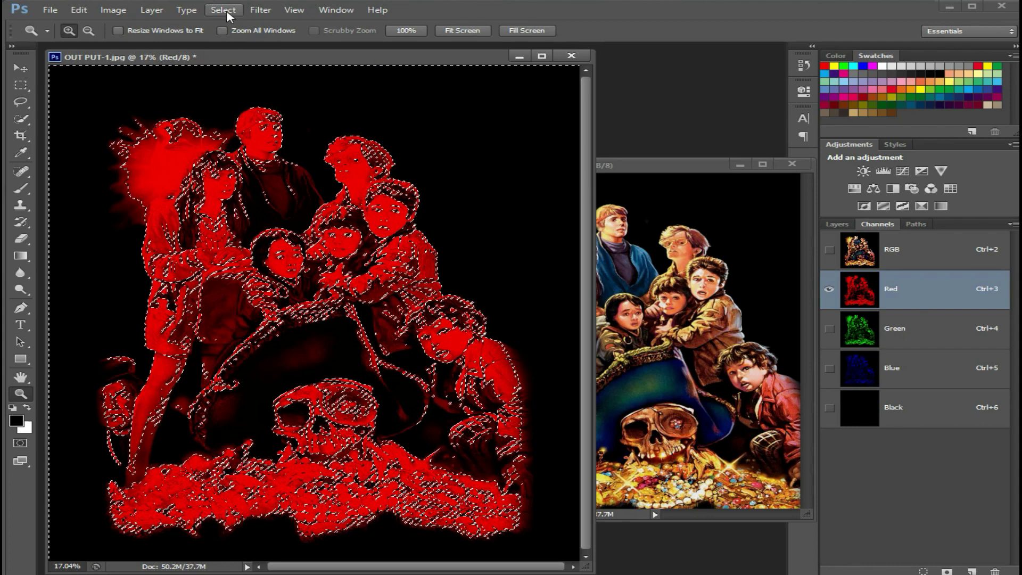
left_click(223, 10)
mouse_move(235, 152)
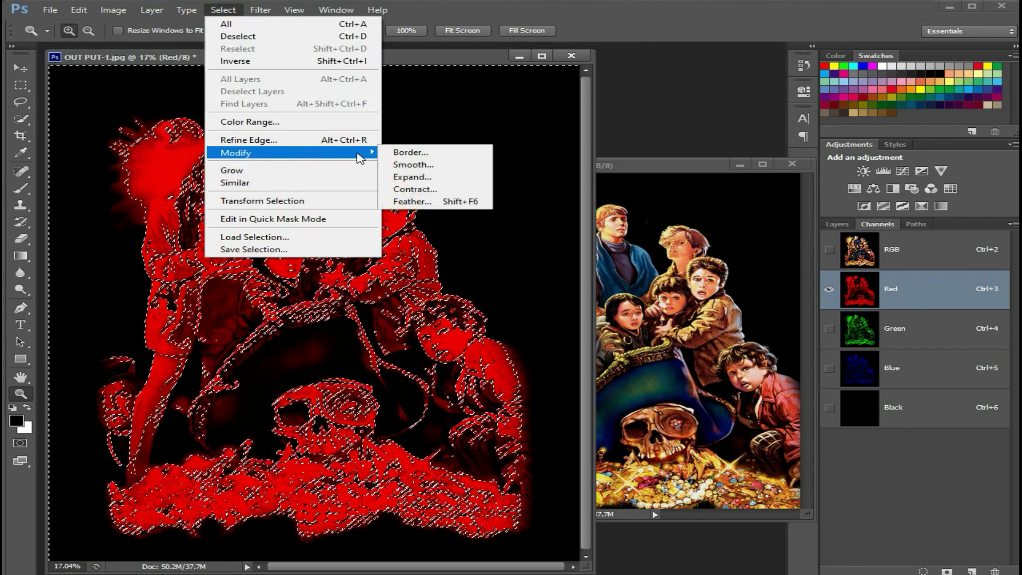
left_click(429, 178)
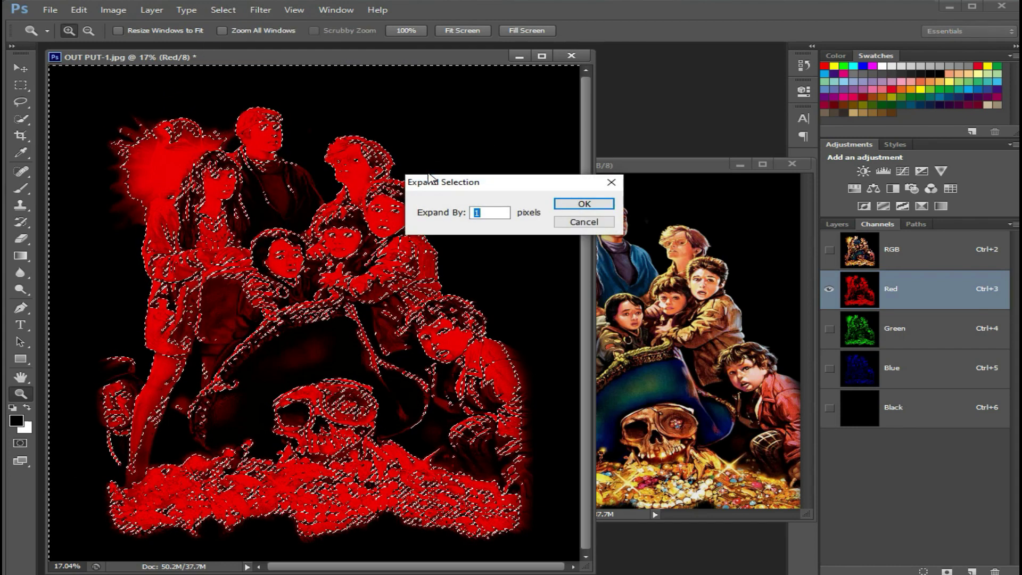
left_click(584, 204)
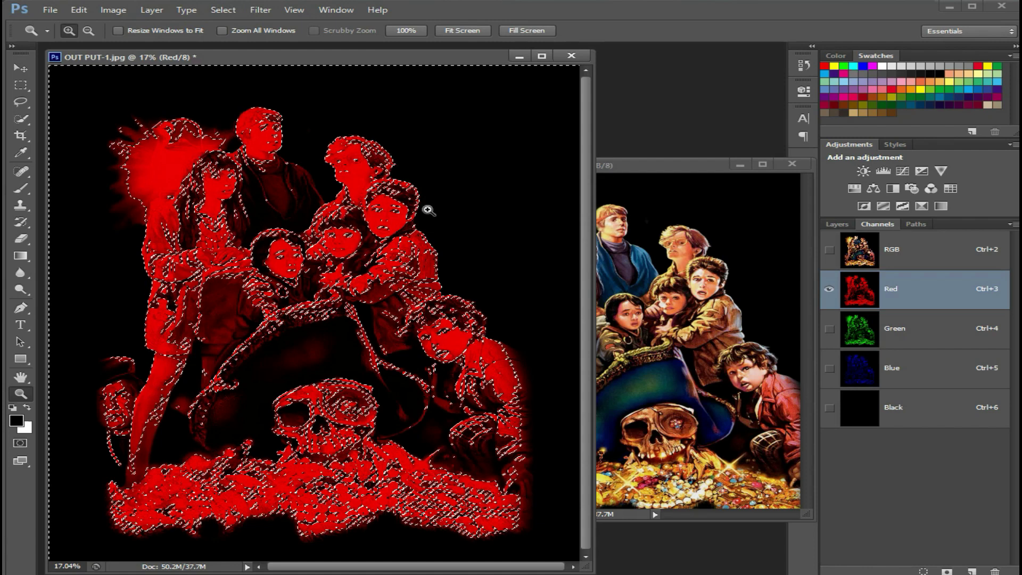
left_click(947, 572)
left_click(933, 410)
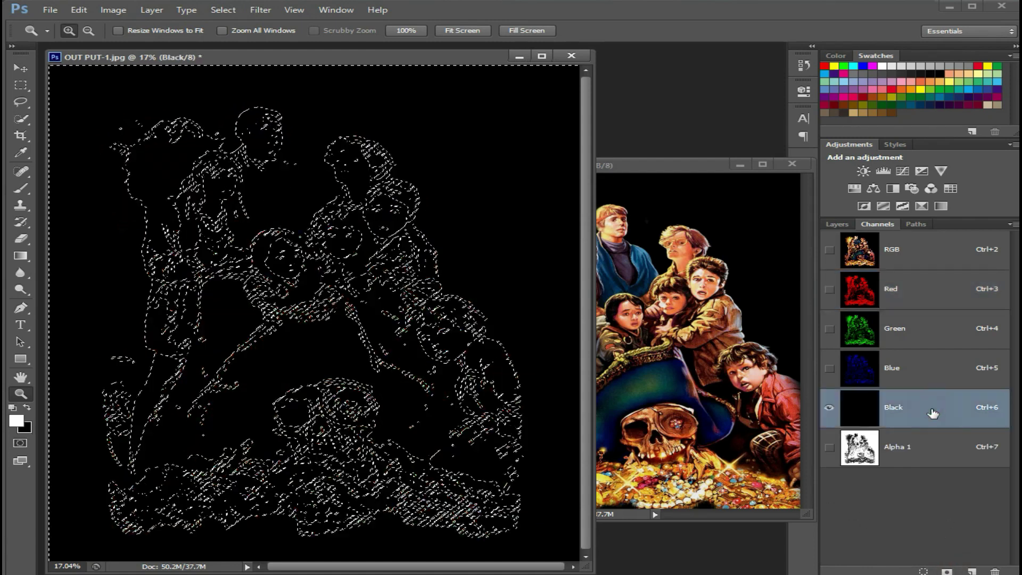
Convert Alpha 1 into a white spot channel 'Spot Color BASE' at 85% solidity, then view RGB
left_click(829, 447)
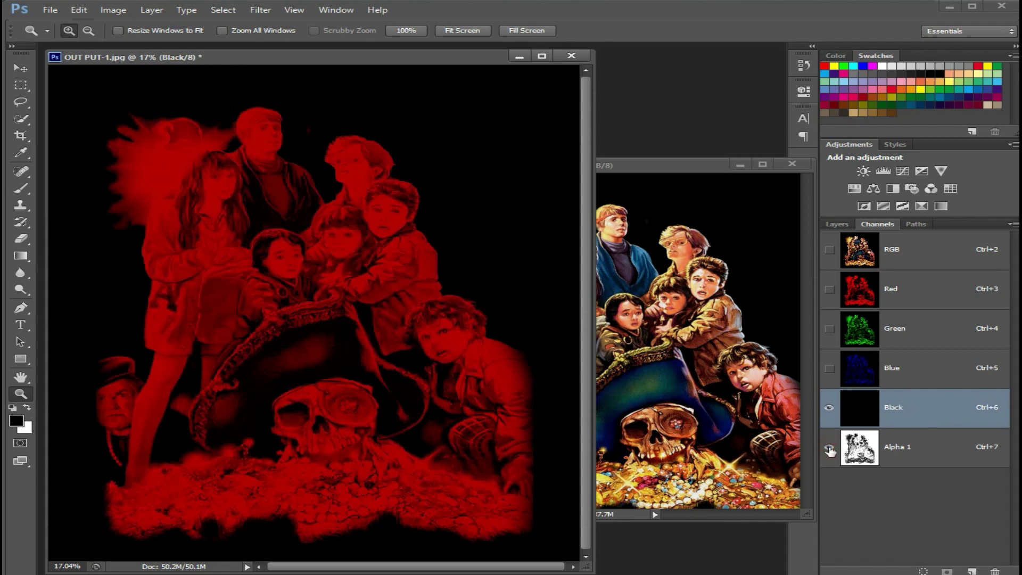
left_click(856, 454)
double_click(856, 455)
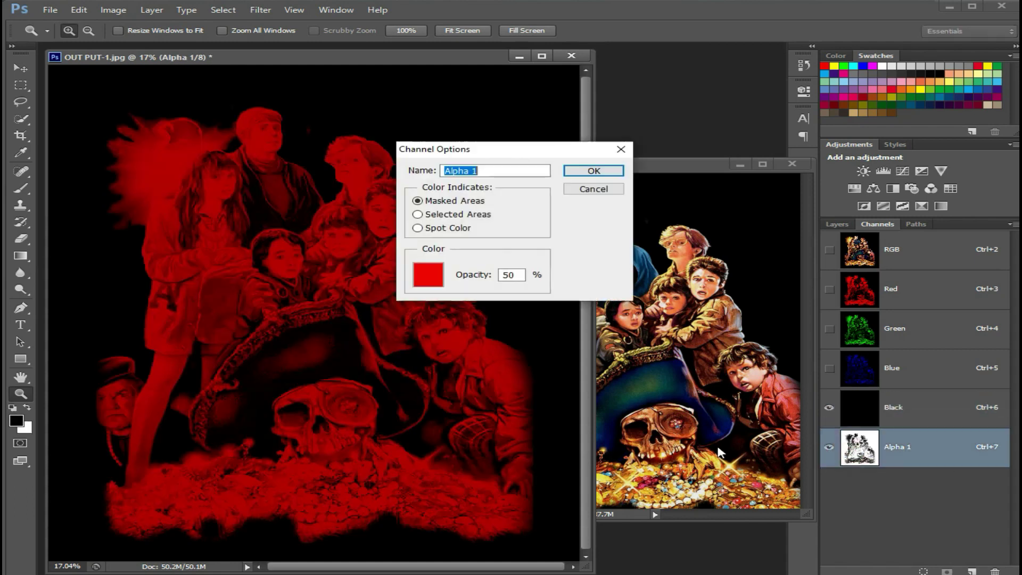
left_click(418, 229)
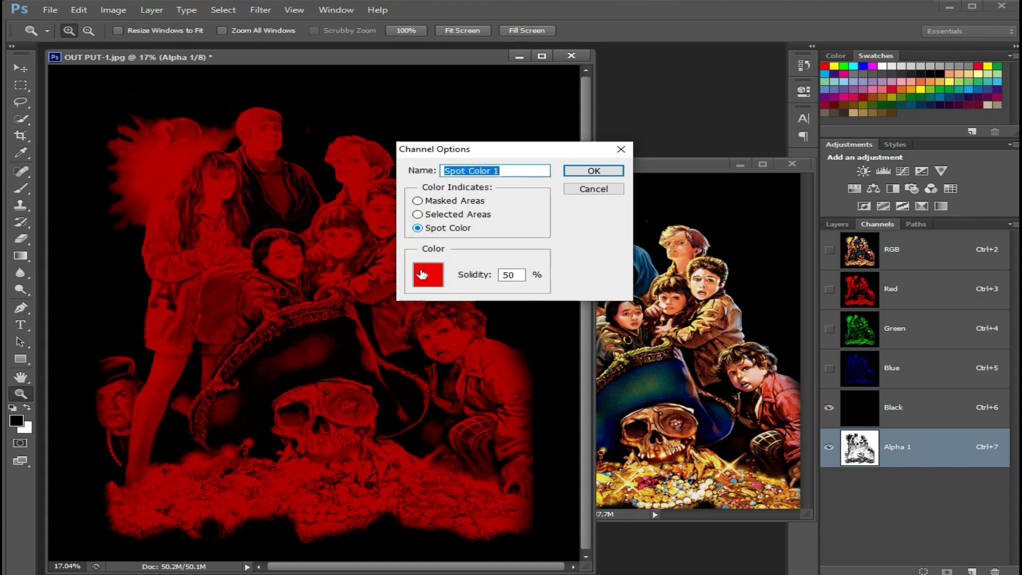
left_click(422, 274)
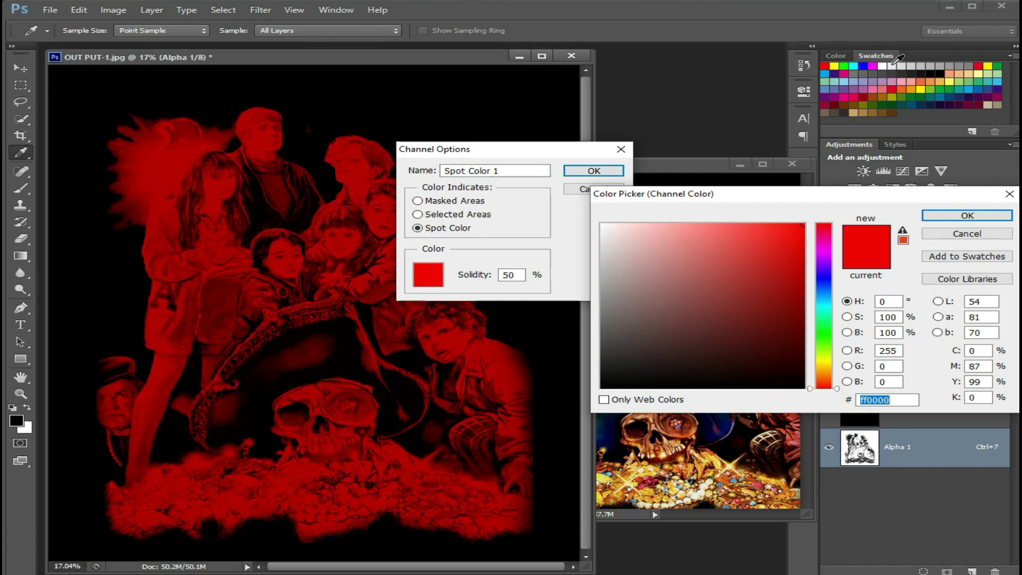
left_click(882, 66)
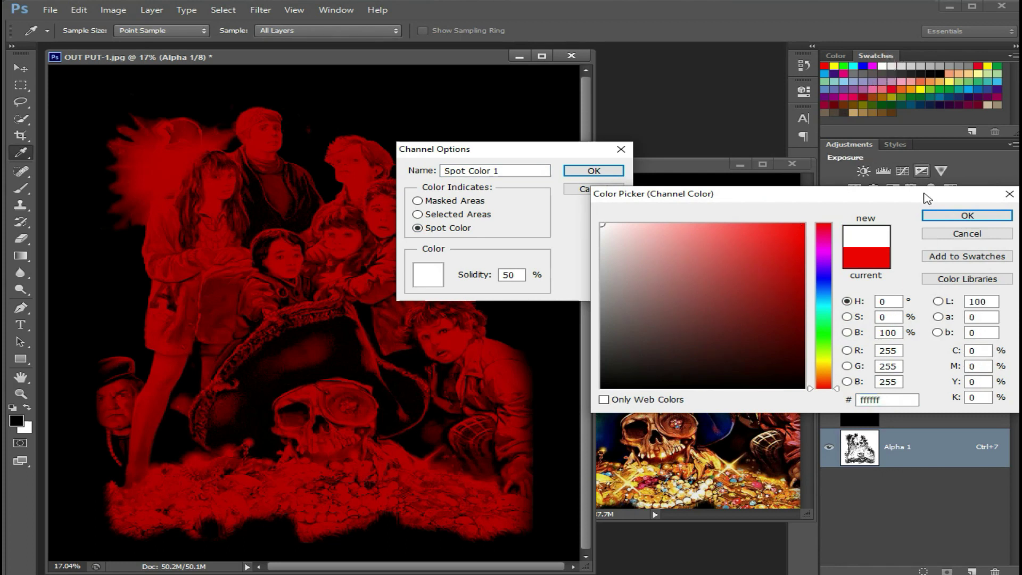
left_click(935, 216)
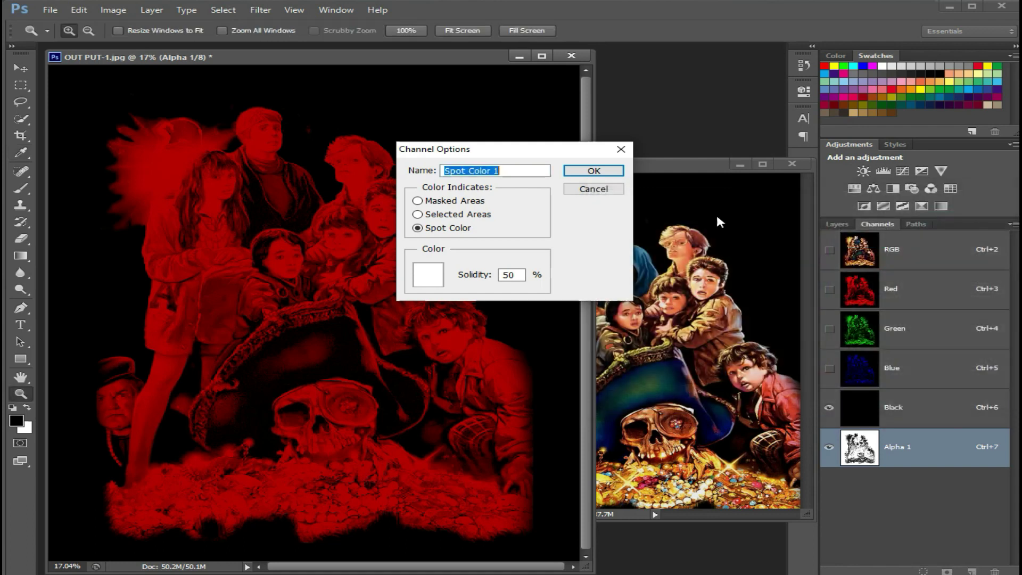
left_click(505, 171)
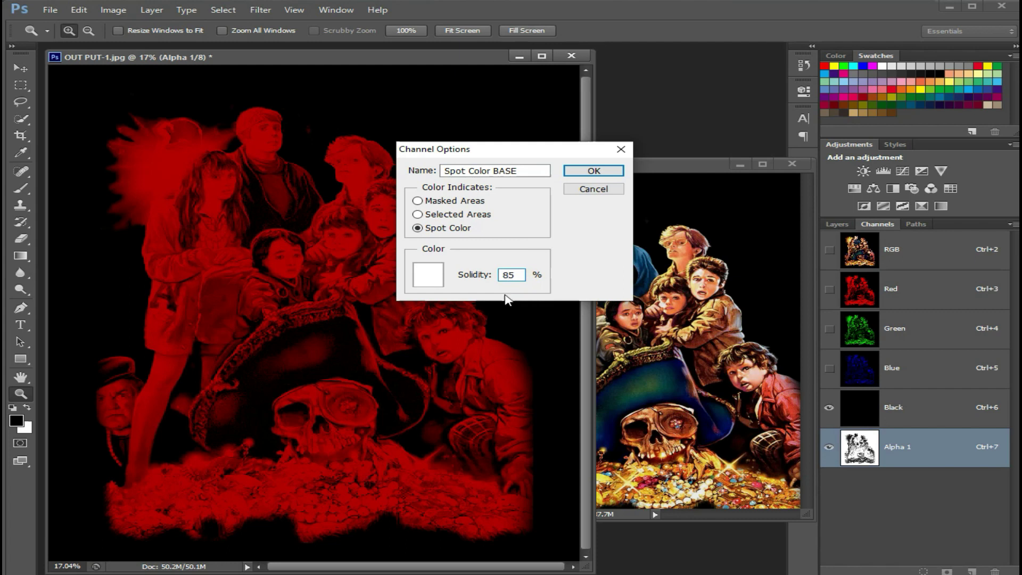
left_click(577, 171)
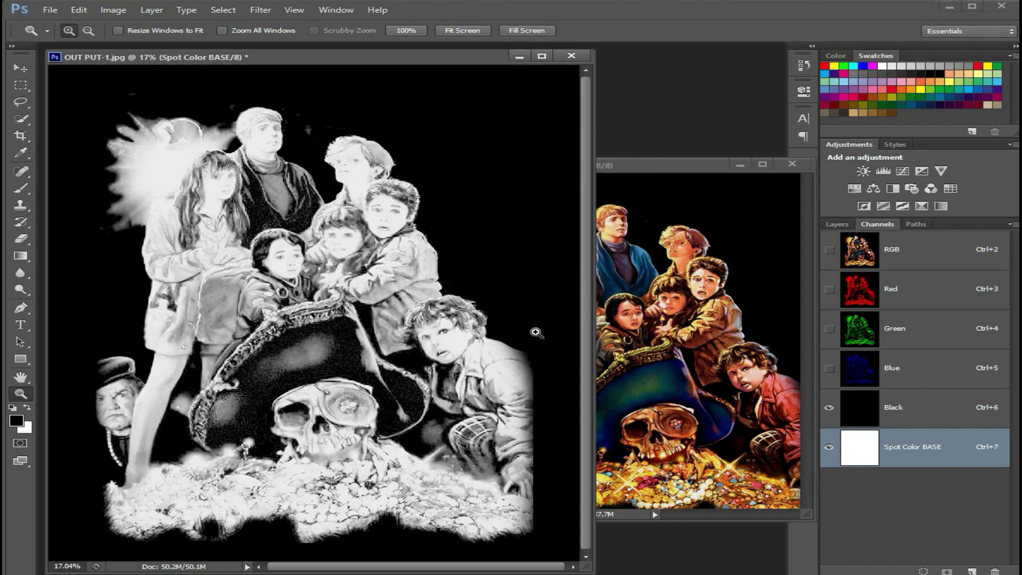
left_click(941, 251)
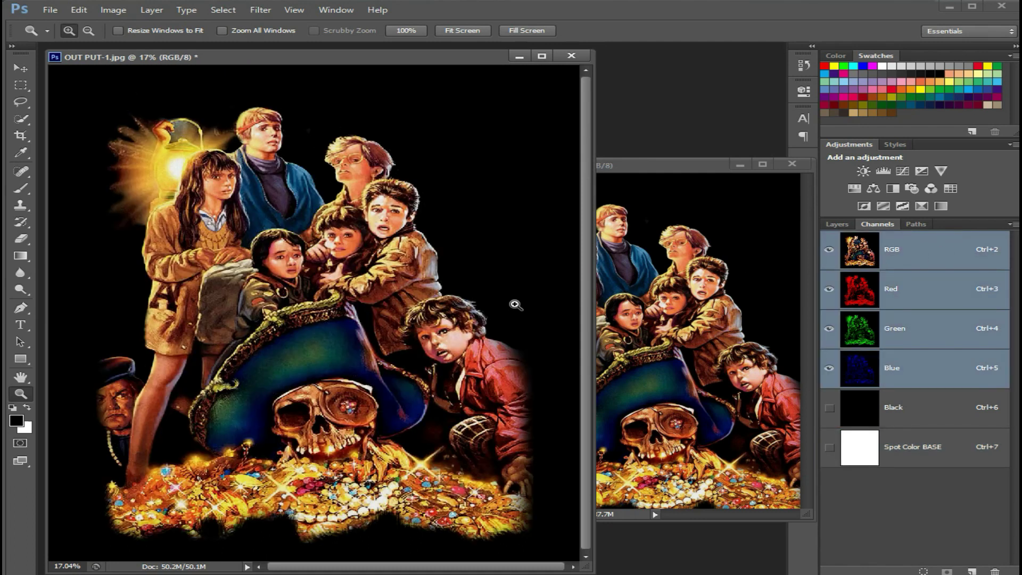
Select the poster's Reds with Color Range, trying the invert and preview options
left_click(229, 11)
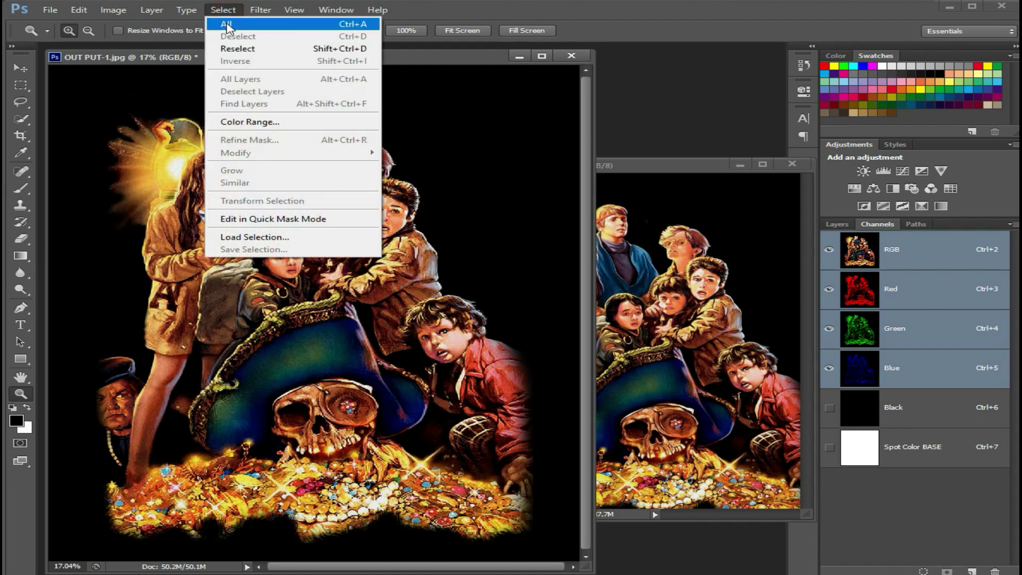
left_click(271, 121)
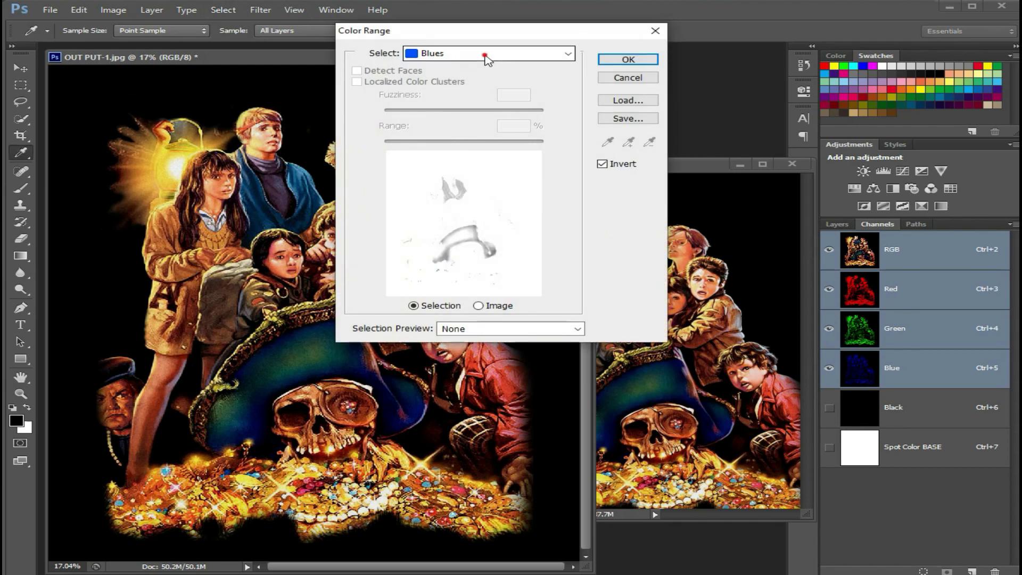
left_click(486, 55)
left_click(490, 95)
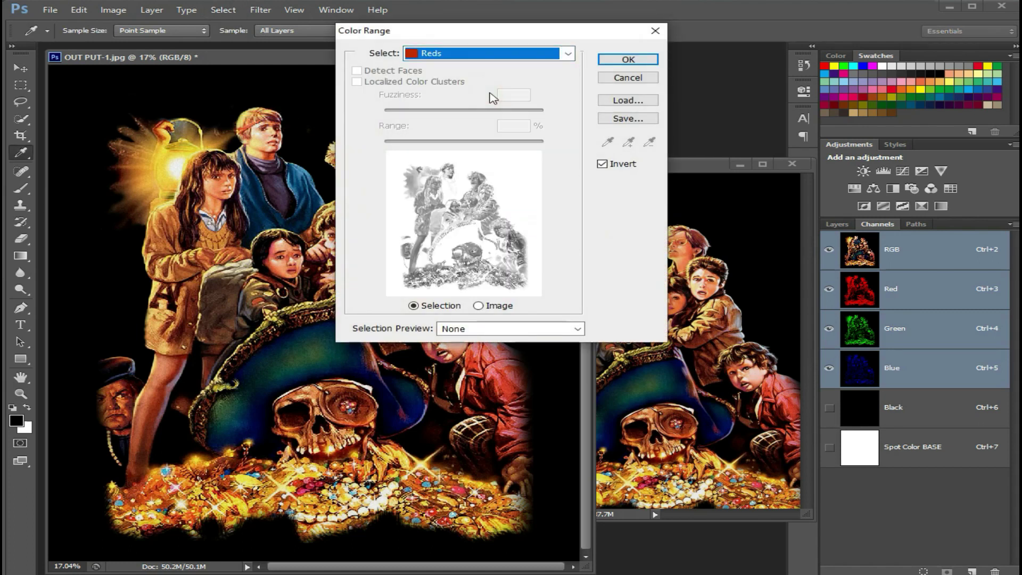
left_click(602, 164)
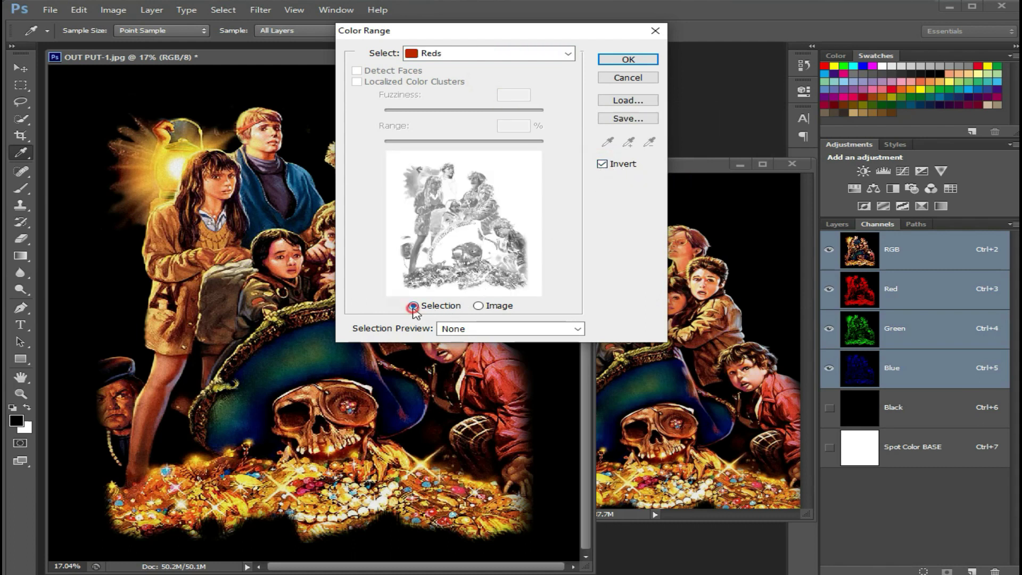
left_click(446, 330)
left_click(453, 331)
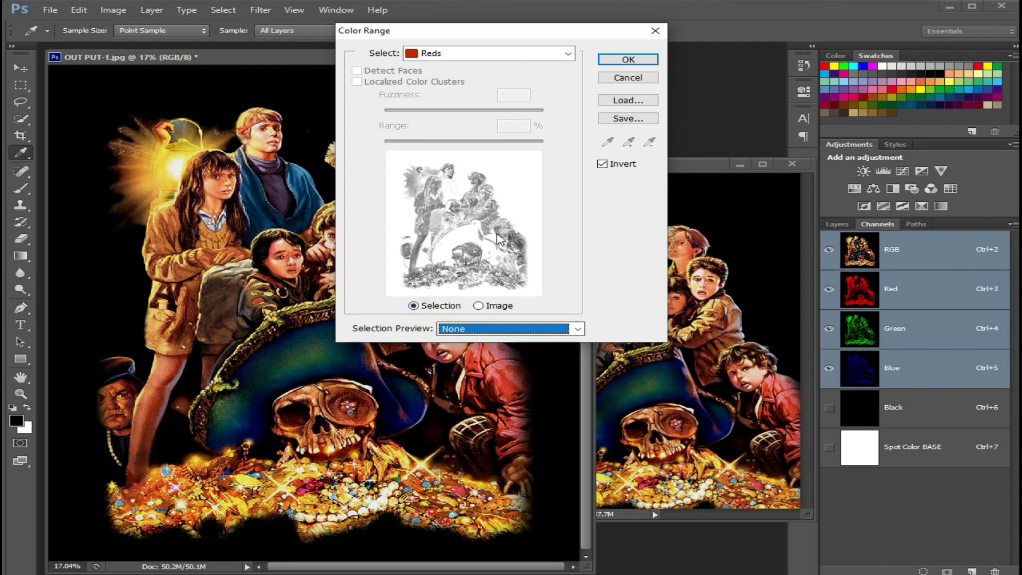
left_click(464, 53)
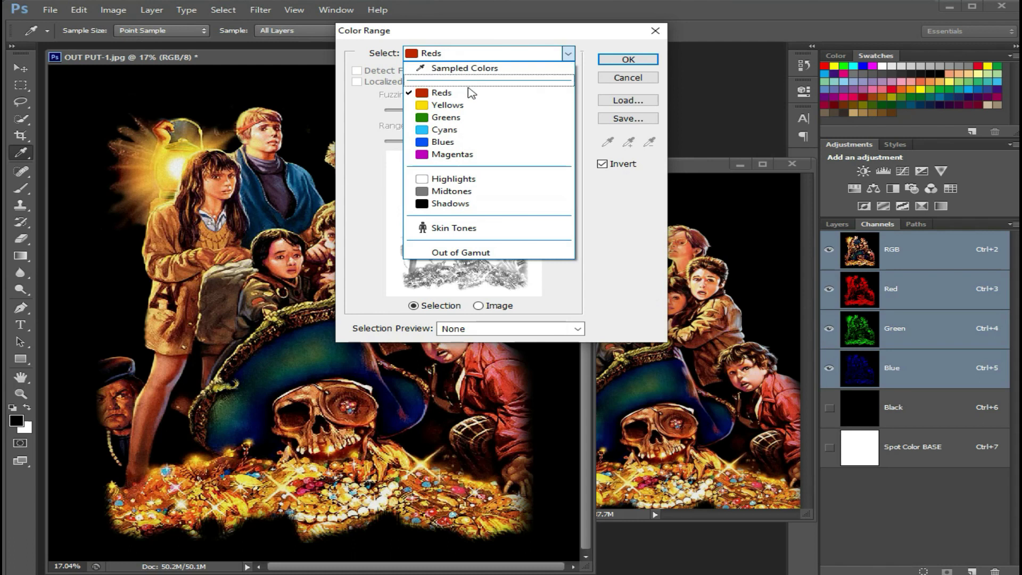
left_click(471, 94)
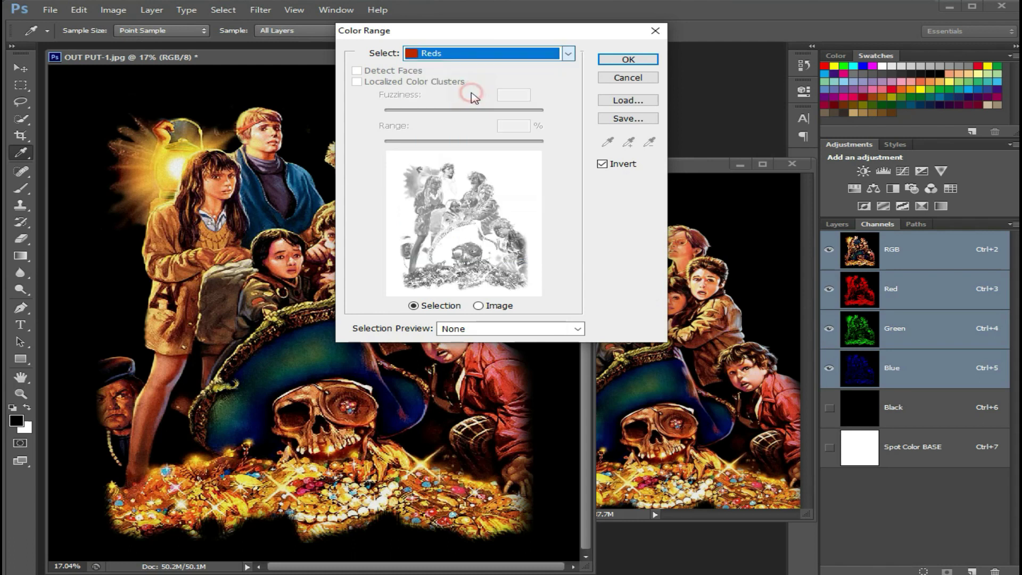
left_click(617, 61)
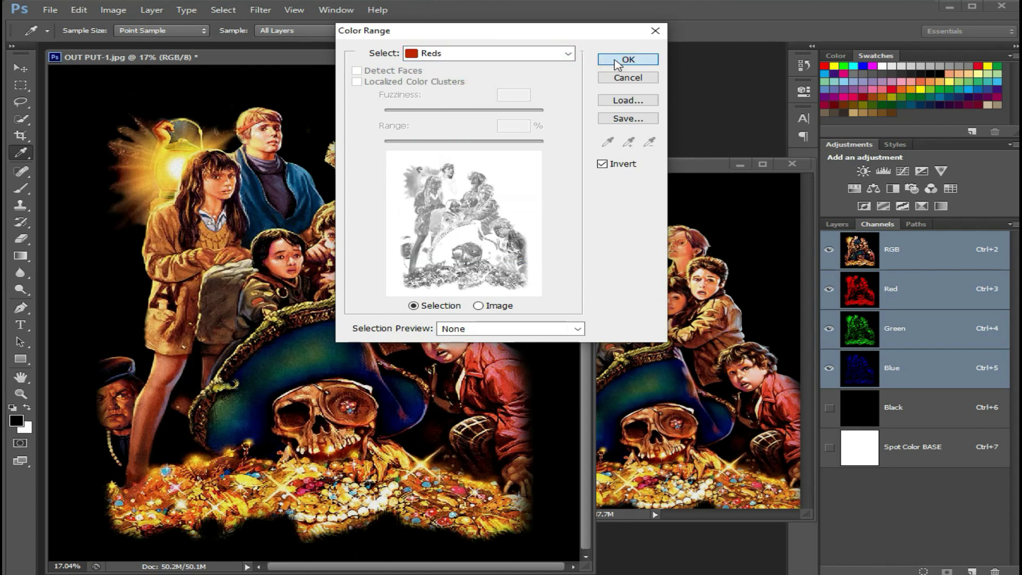
left_click(617, 60)
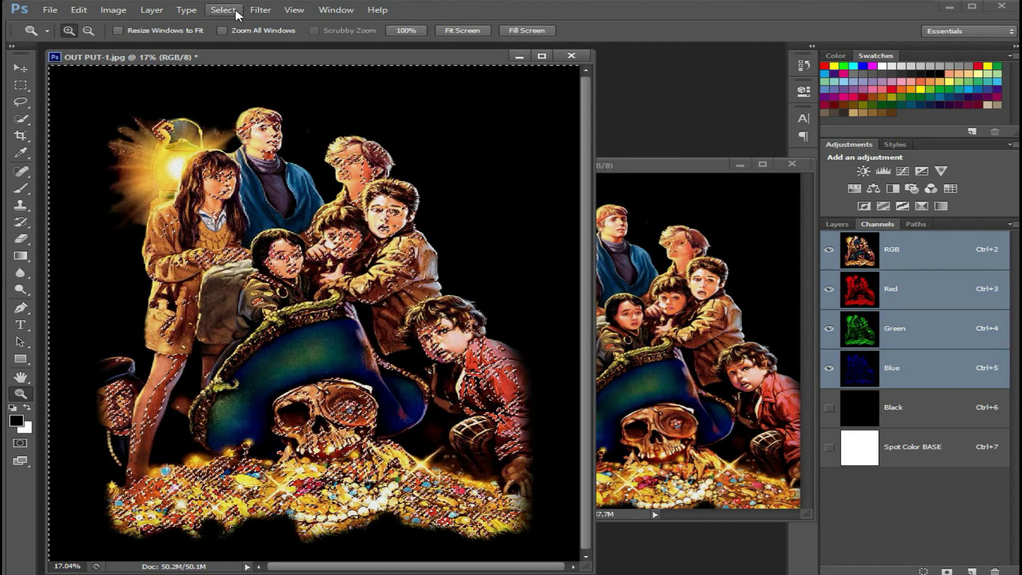
Expand the red selection outward by 1 pixel
left_click(236, 11)
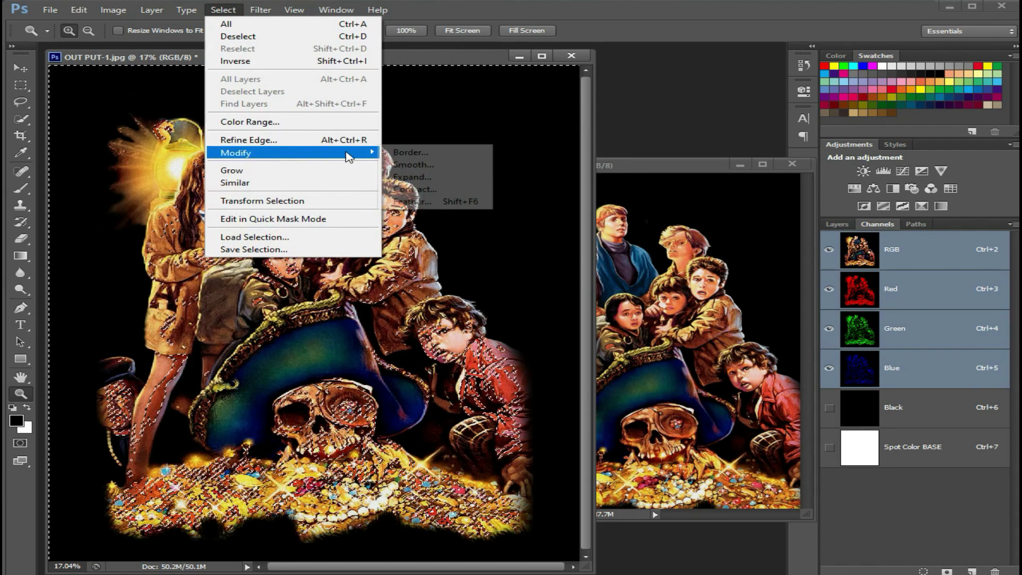
left_click(411, 180)
key("Return")
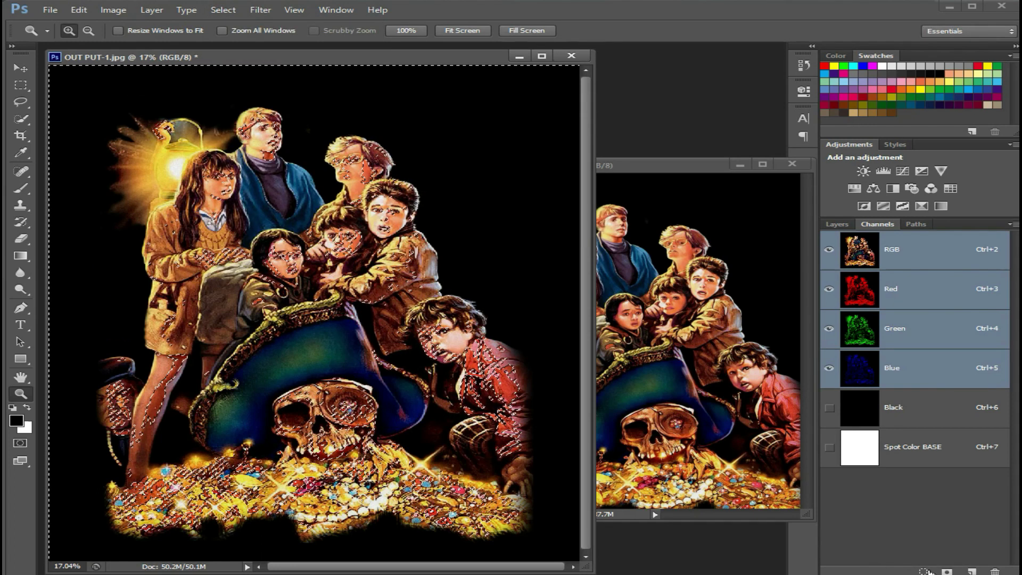
Save the red selection as Alpha 1 and show it with the Black and Spot Color BASE channels
left_click(947, 571)
left_click(937, 416)
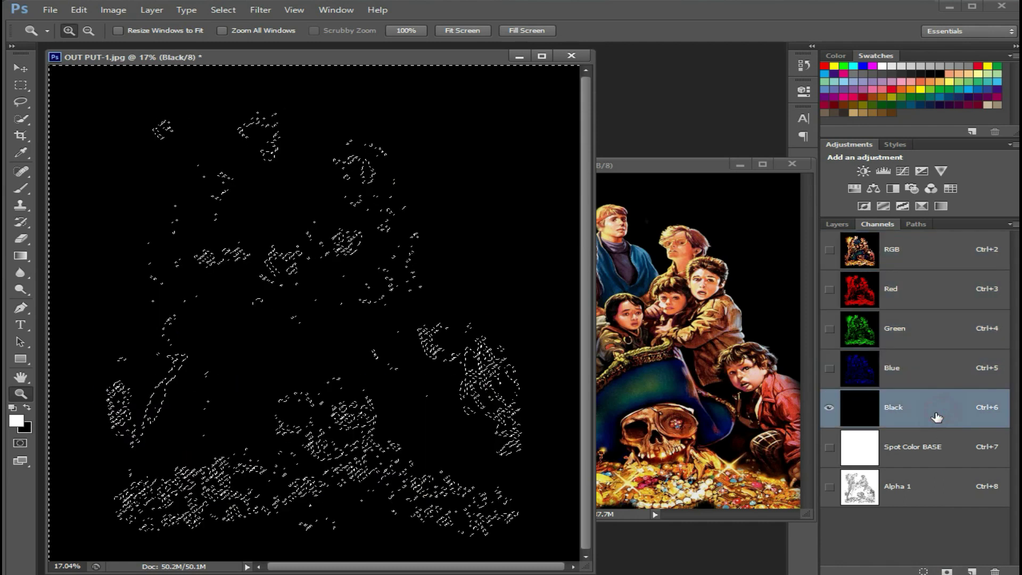
left_click(829, 447)
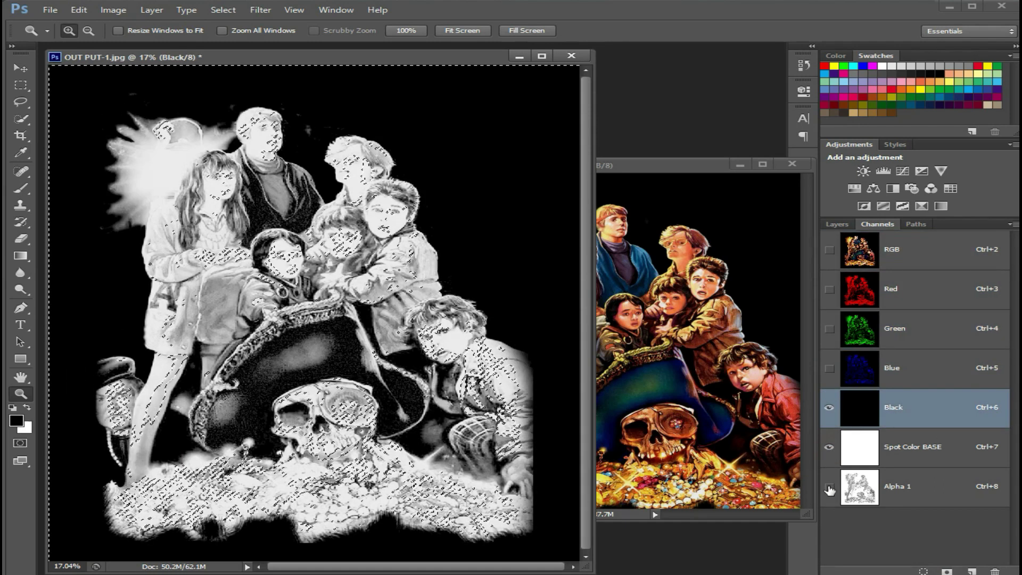
left_click(830, 487)
double_click(859, 487)
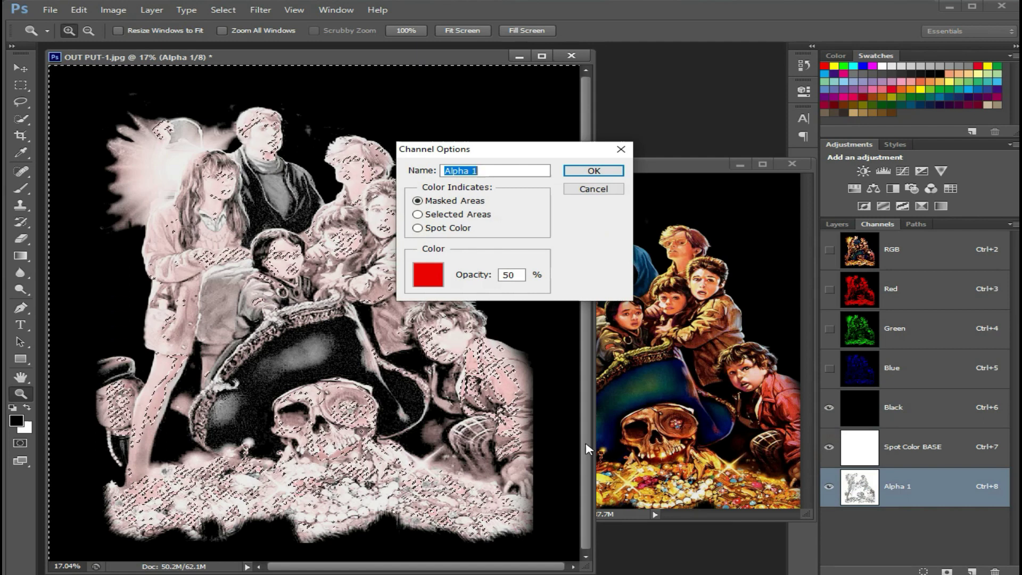
Make Alpha 1 a crimson spot channel named Spot Color RED at 5% solidity
left_click(452, 229)
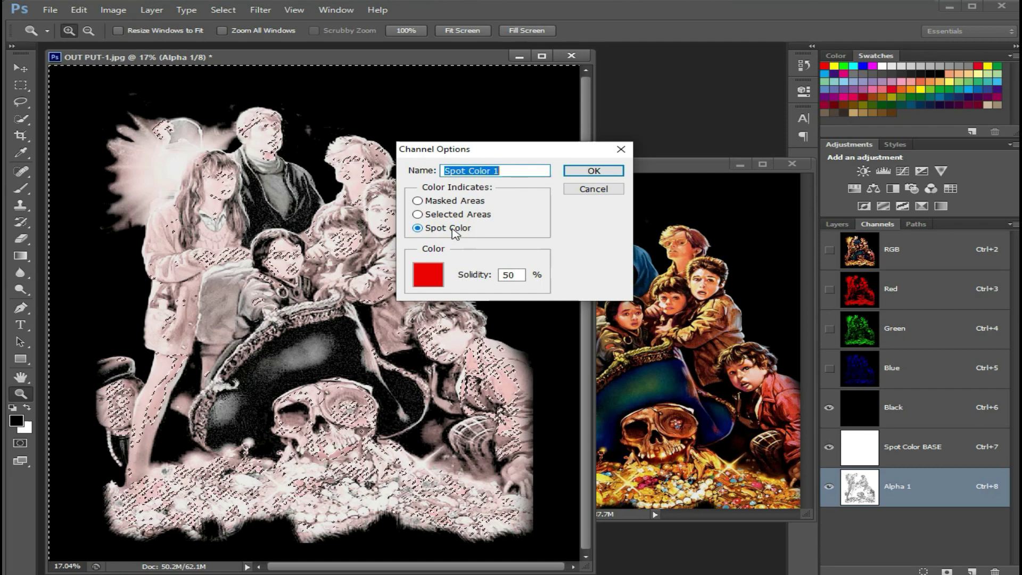
left_click(516, 169)
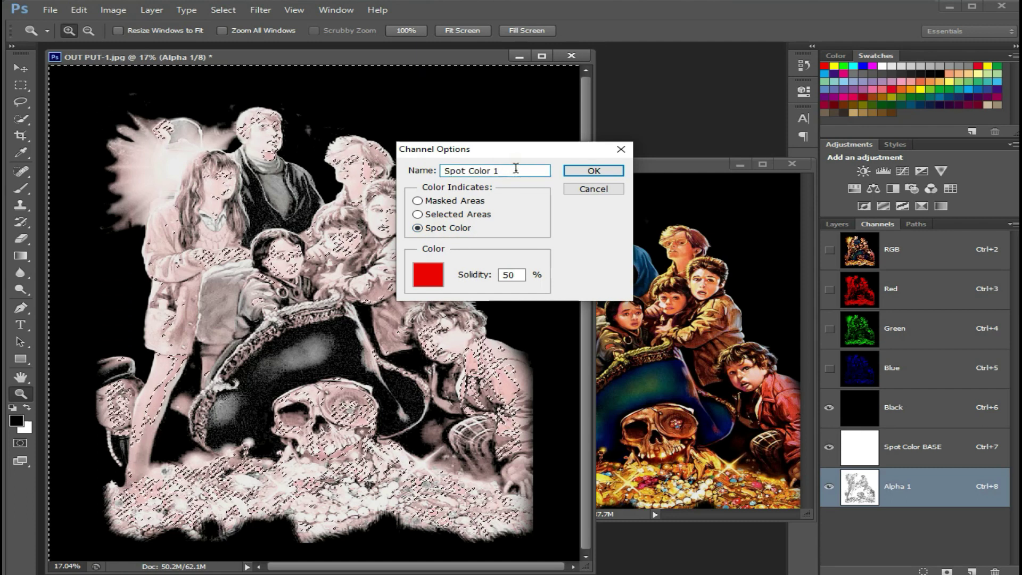
key("BackSpace")
type("RED")
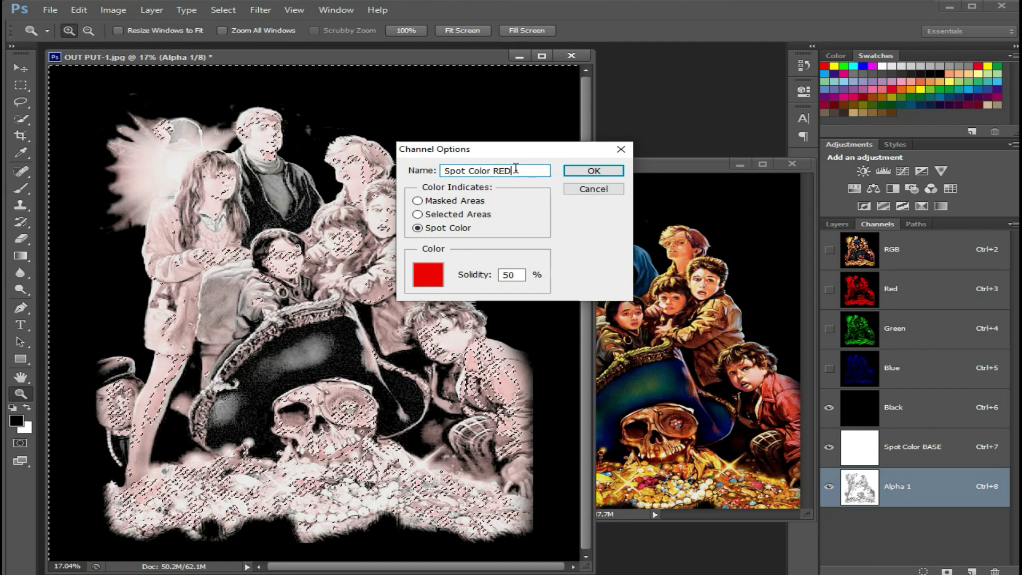
left_click(517, 276)
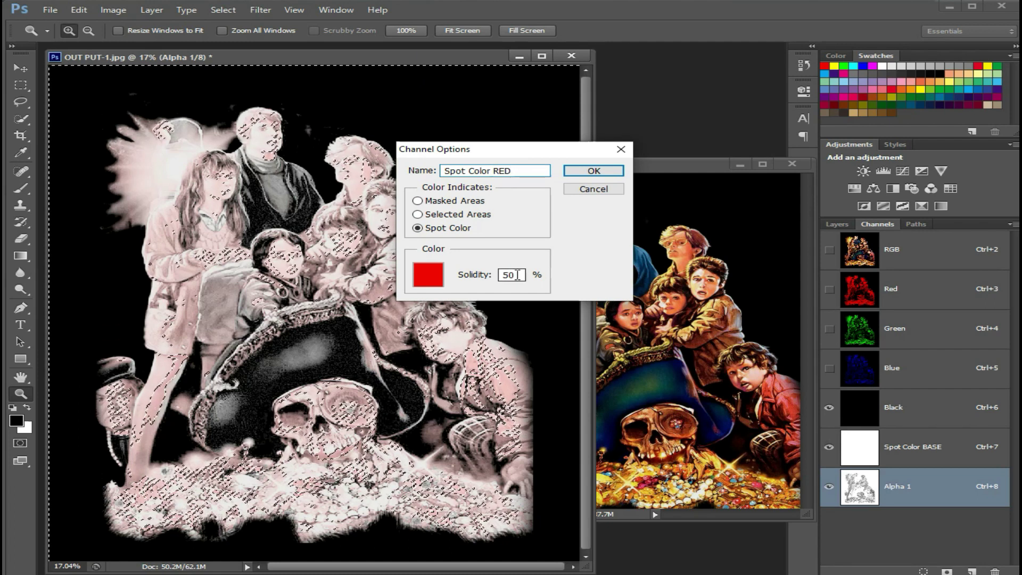
key("BackSpace")
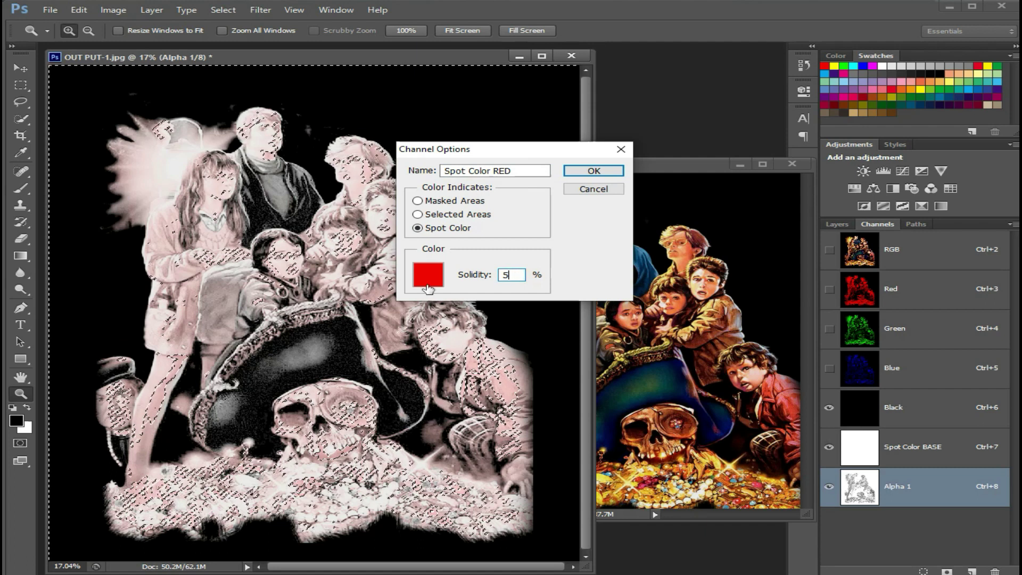
left_click(434, 279)
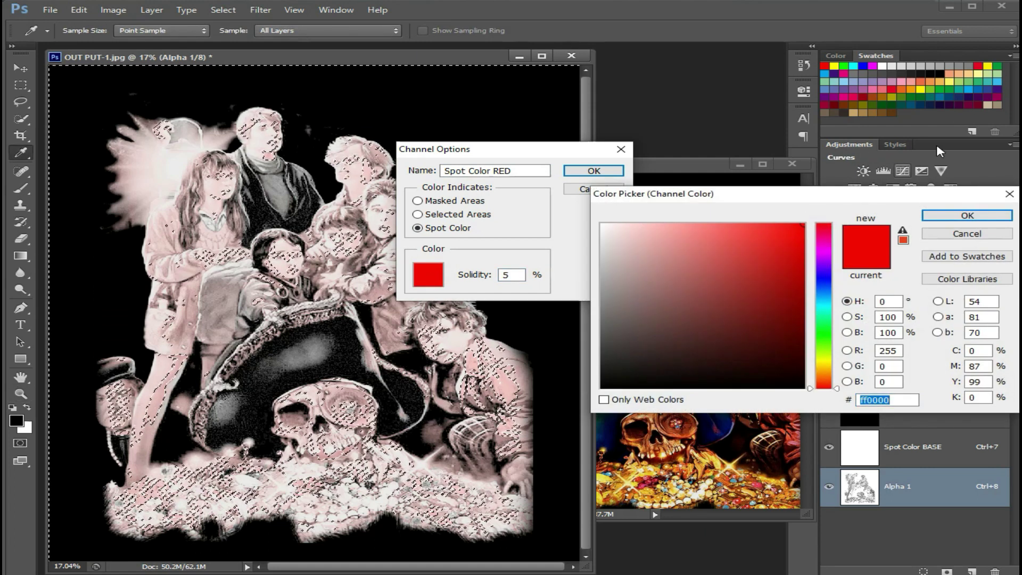
left_click(983, 68)
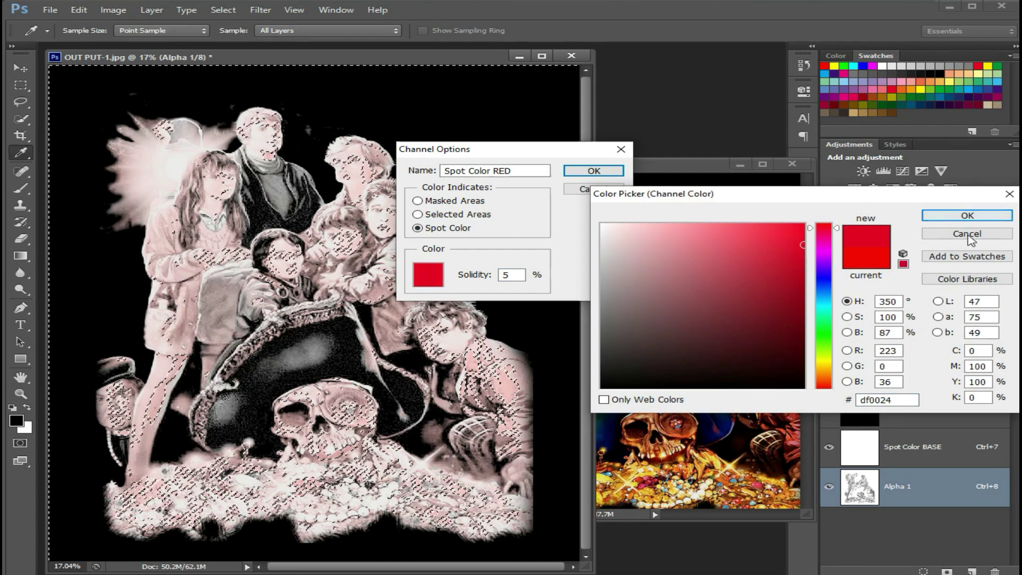
left_click(959, 216)
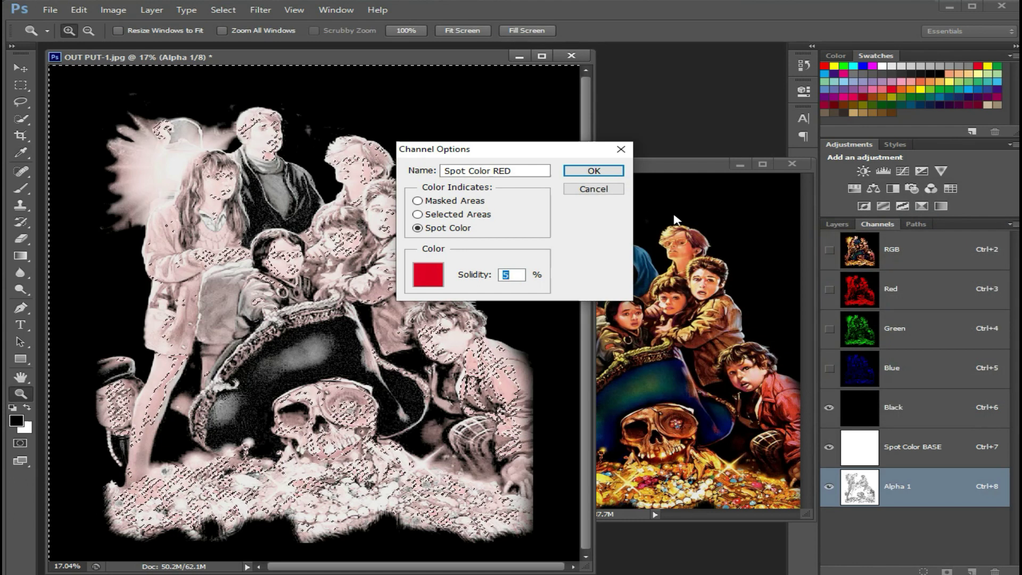
left_click(600, 175)
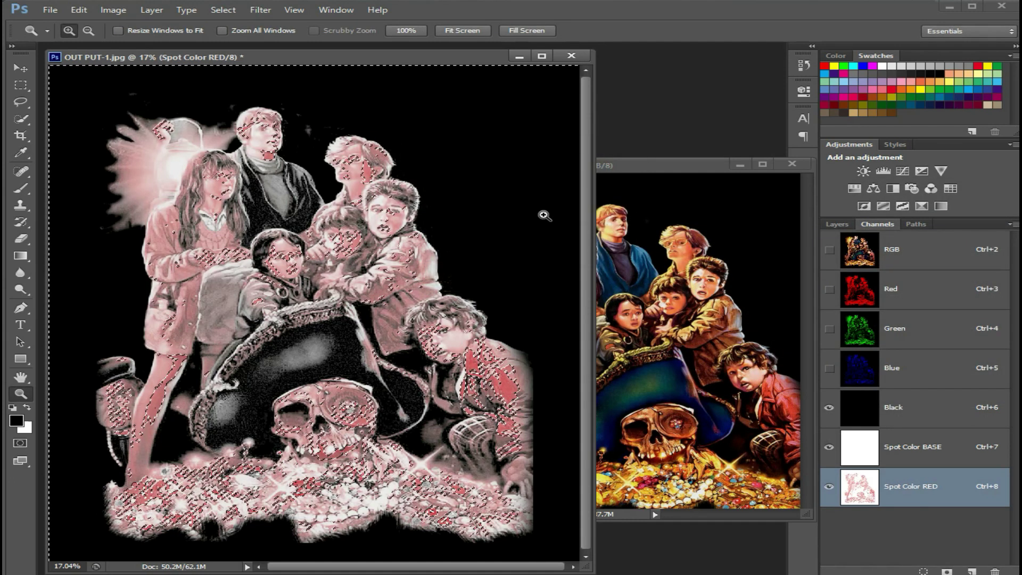
Deselect, toggle the Spot Color RED overlay to compare, and return to the RGB composite
key("ctrl+d")
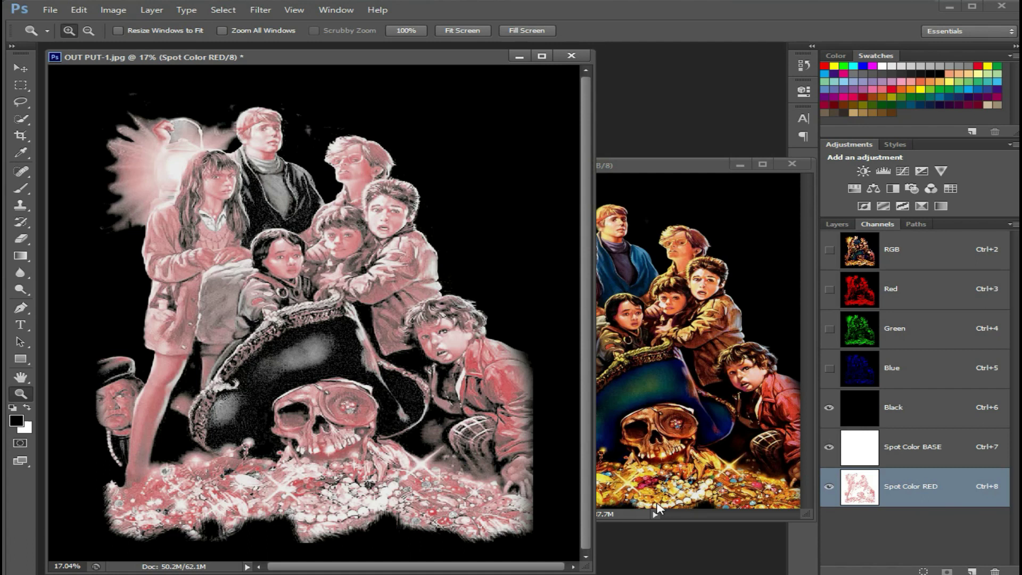
left_click(829, 487)
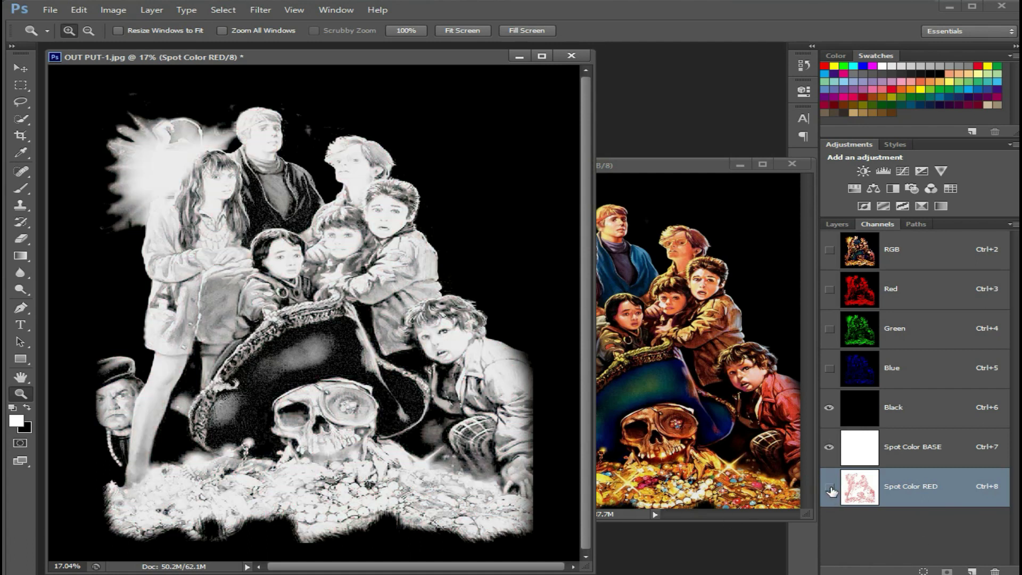
left_click(829, 487)
left_click(934, 254)
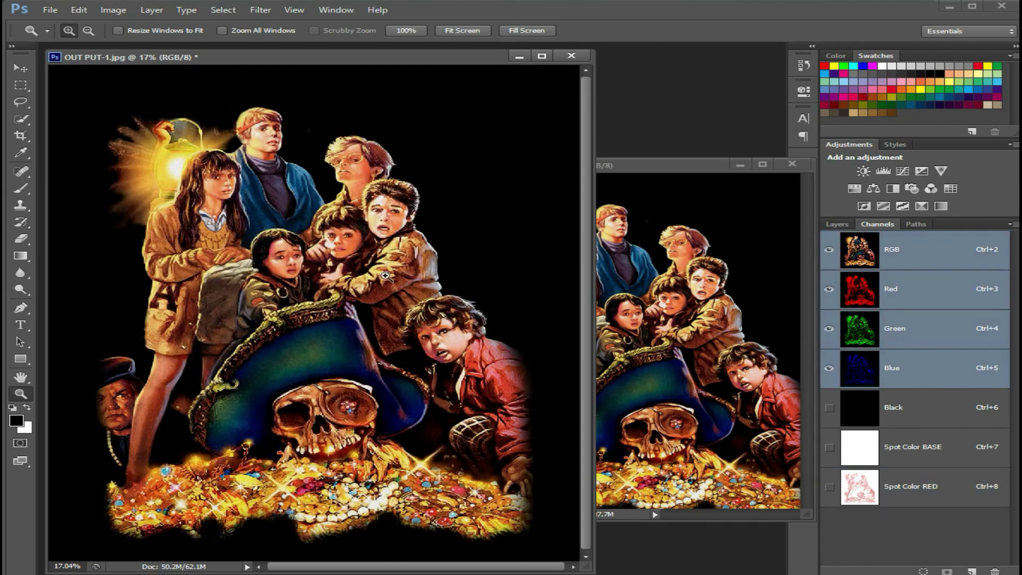
Select the poster's Yellows colour range
left_click(226, 10)
left_click(282, 121)
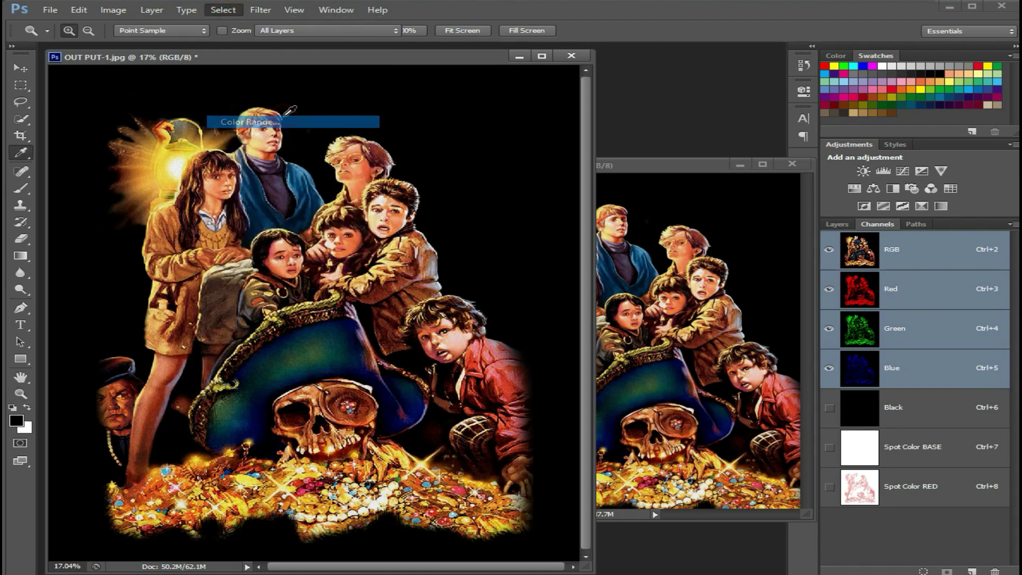
left_click(470, 52)
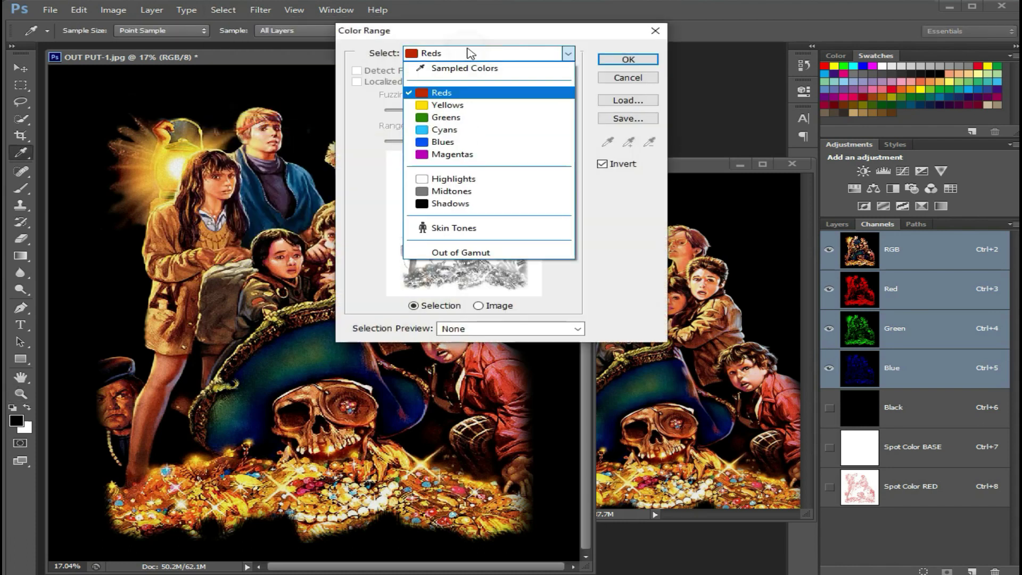
left_click(469, 105)
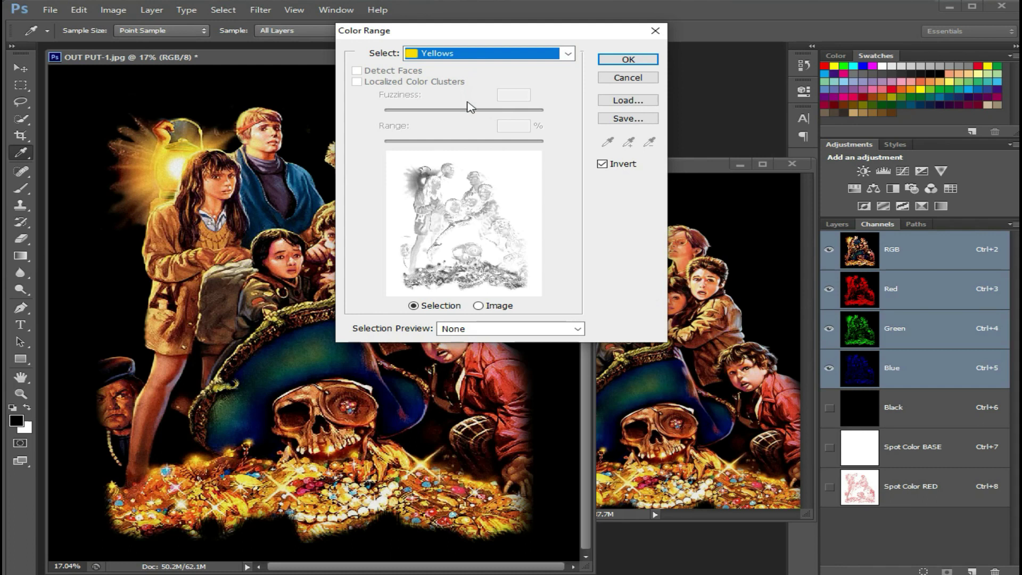
left_click(626, 59)
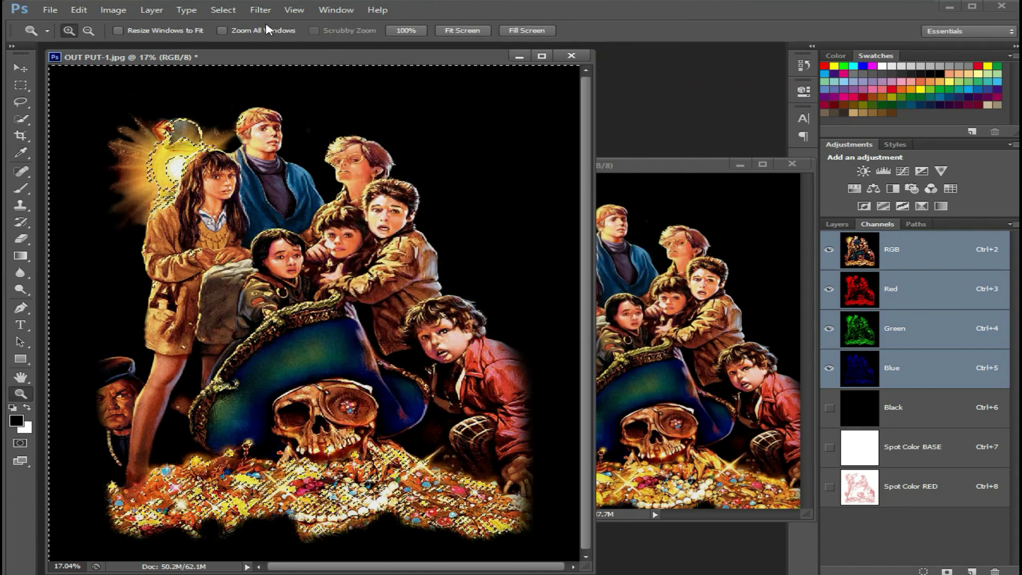
Expand the yellow selection by 1 pixel and save it as a new Alpha 1 channel
left_click(223, 9)
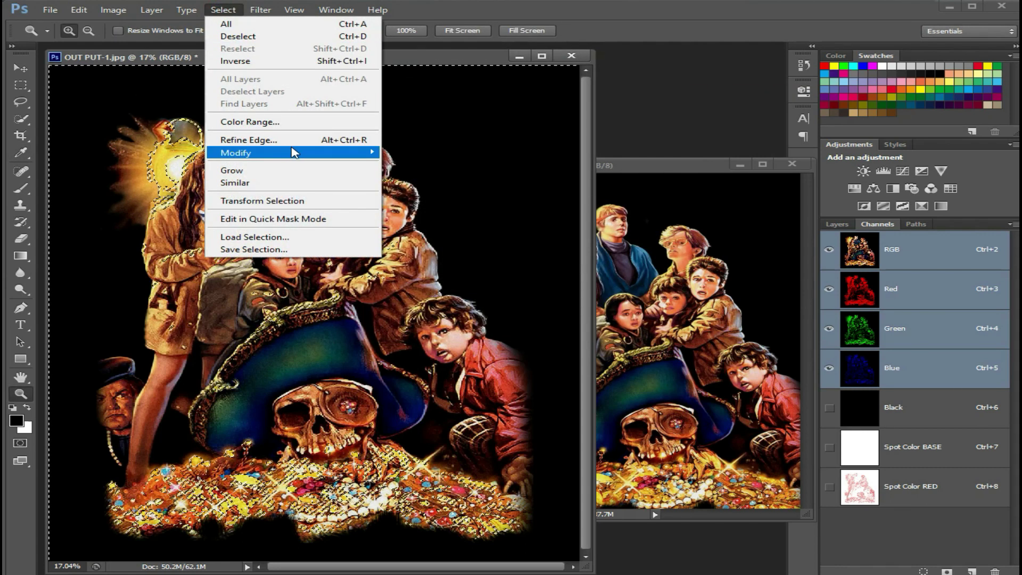
mouse_move(292, 152)
left_click(444, 176)
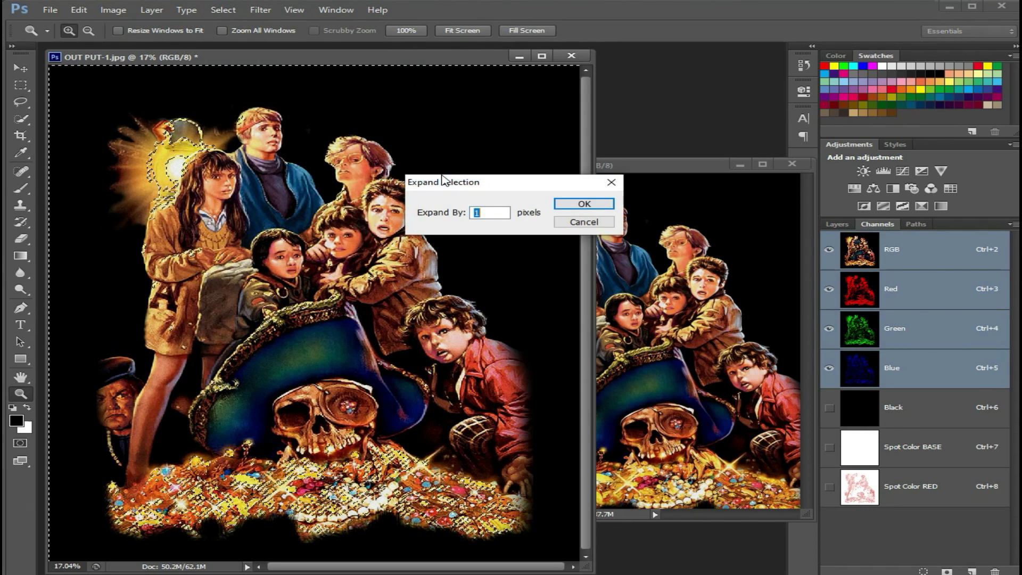
key("Return")
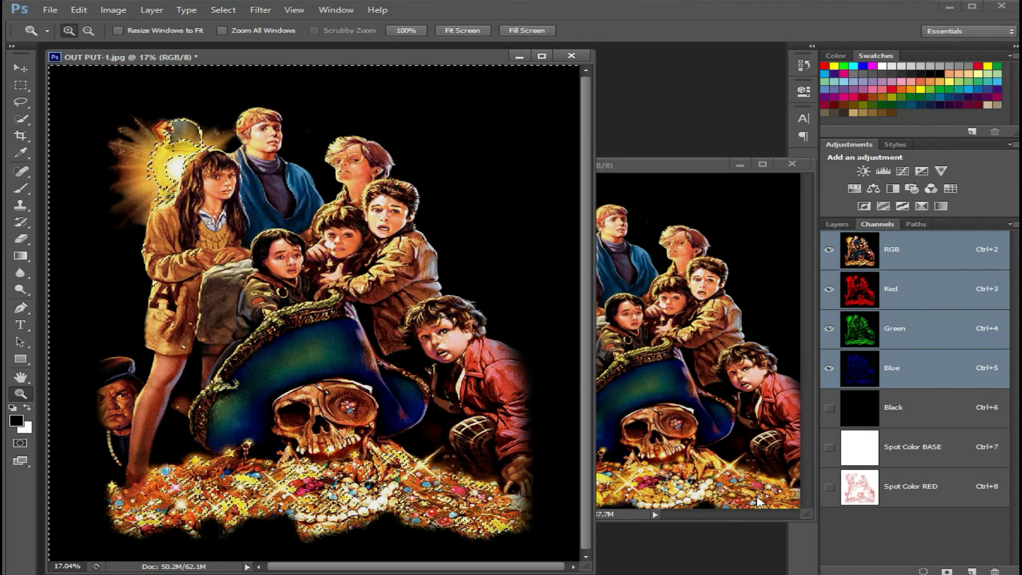
left_click(947, 571)
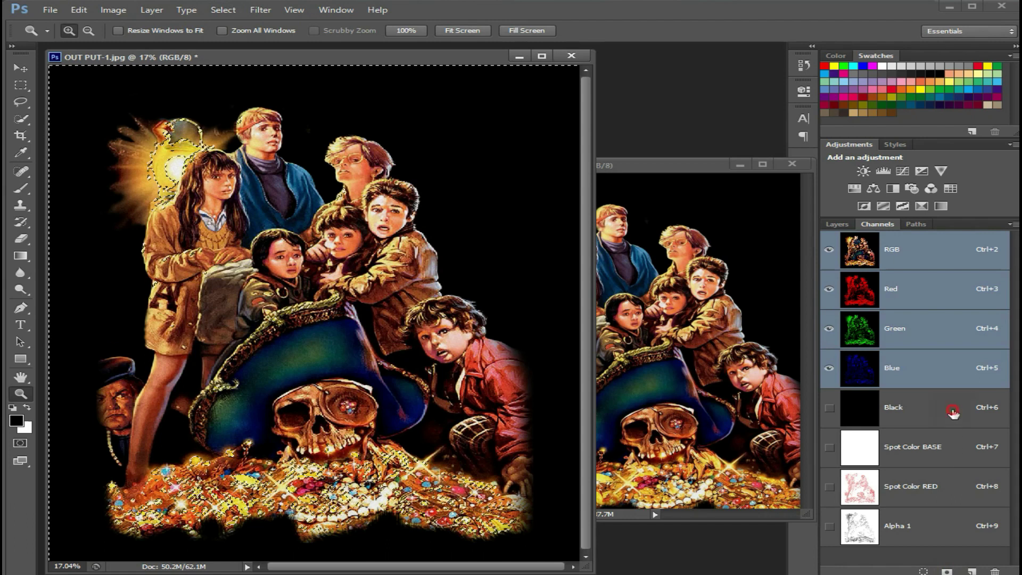
Show the Black, Spot Color BASE, Spot Color RED and Alpha 1 channels and open Alpha 1's options
left_click(953, 411)
left_click(829, 447)
left_click(829, 486)
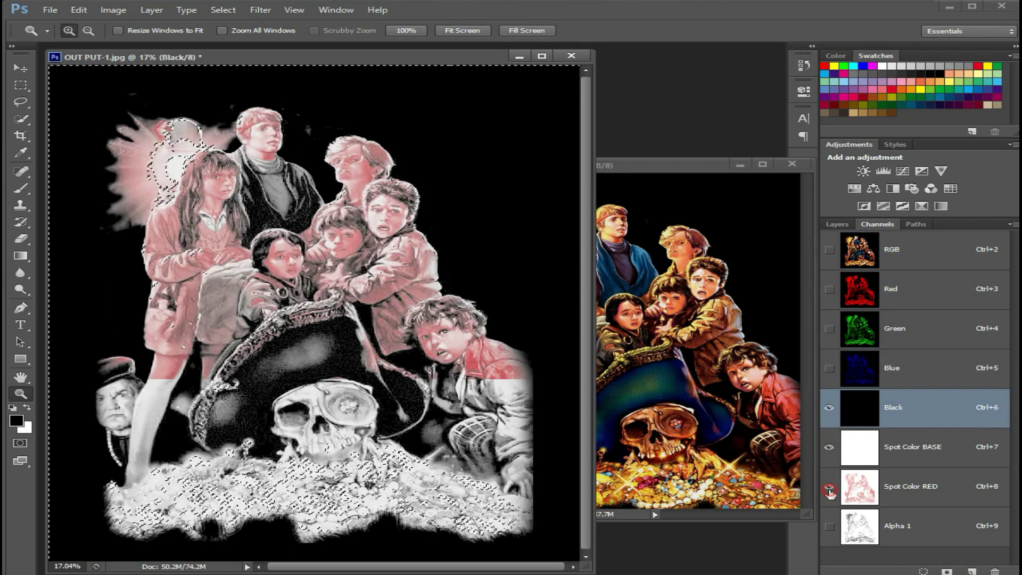
left_click(829, 527)
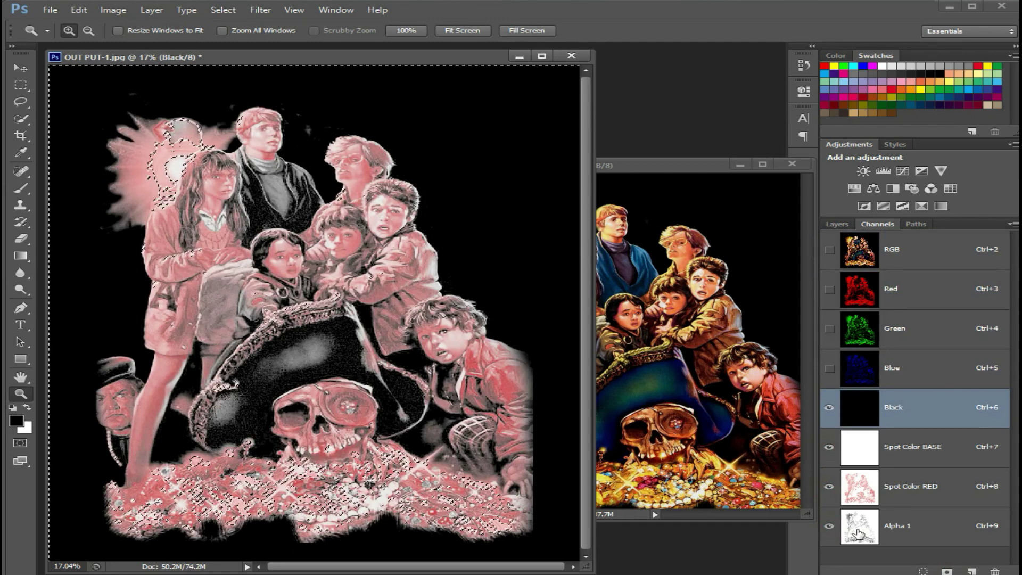
double_click(858, 532)
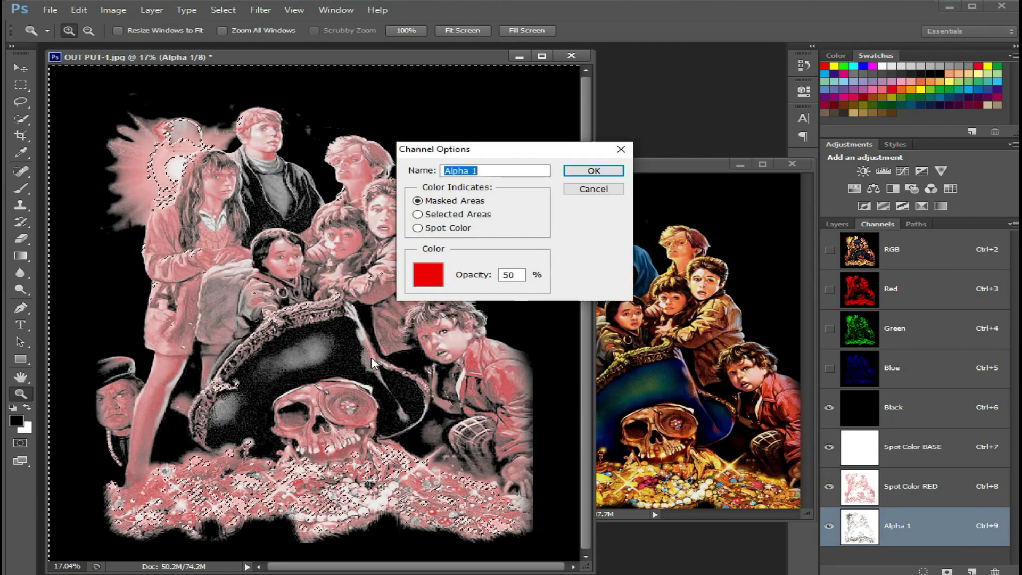
left_click(428, 275)
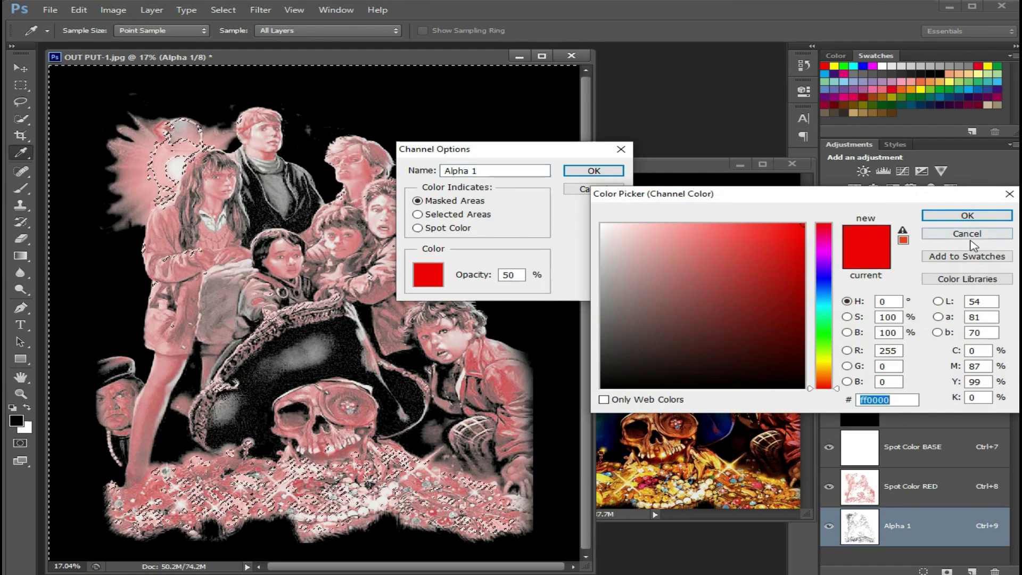
left_click(968, 235)
Make Alpha 1 a yellow spot channel named 'spot color Yellow' at 5% solidity
left_click(418, 228)
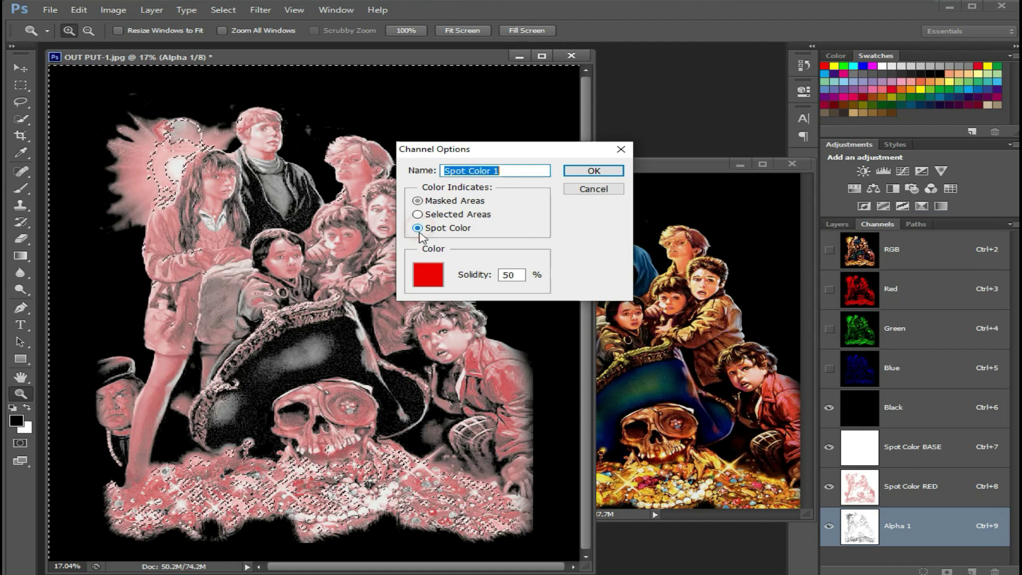
left_click(430, 274)
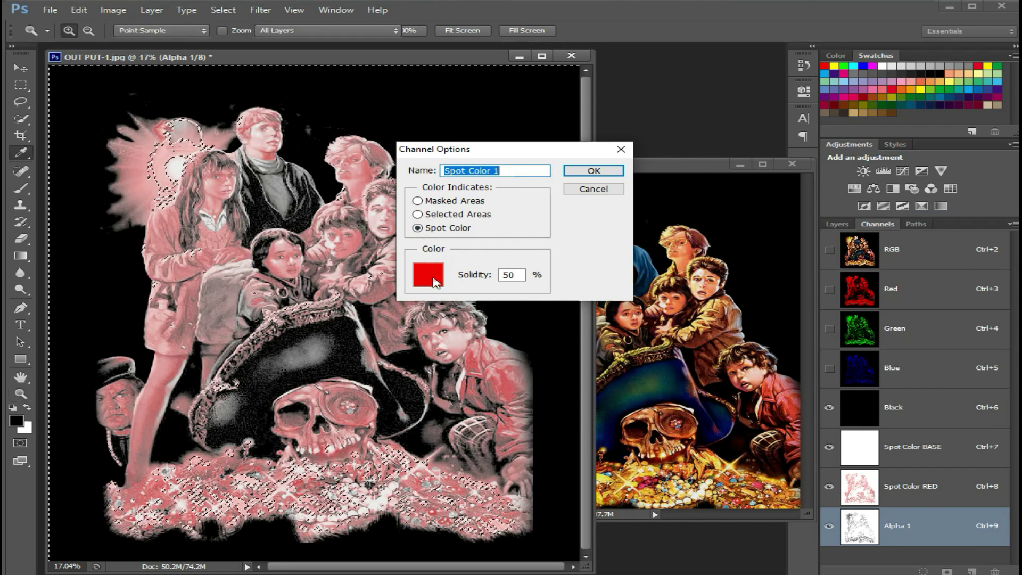
left_click(988, 66)
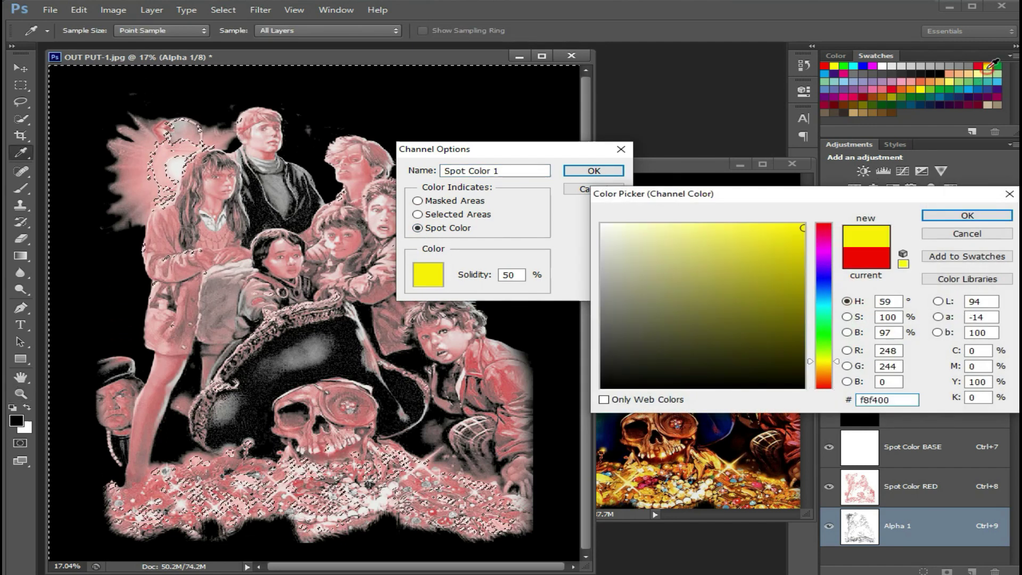
left_click(1001, 217)
type("Yellow")
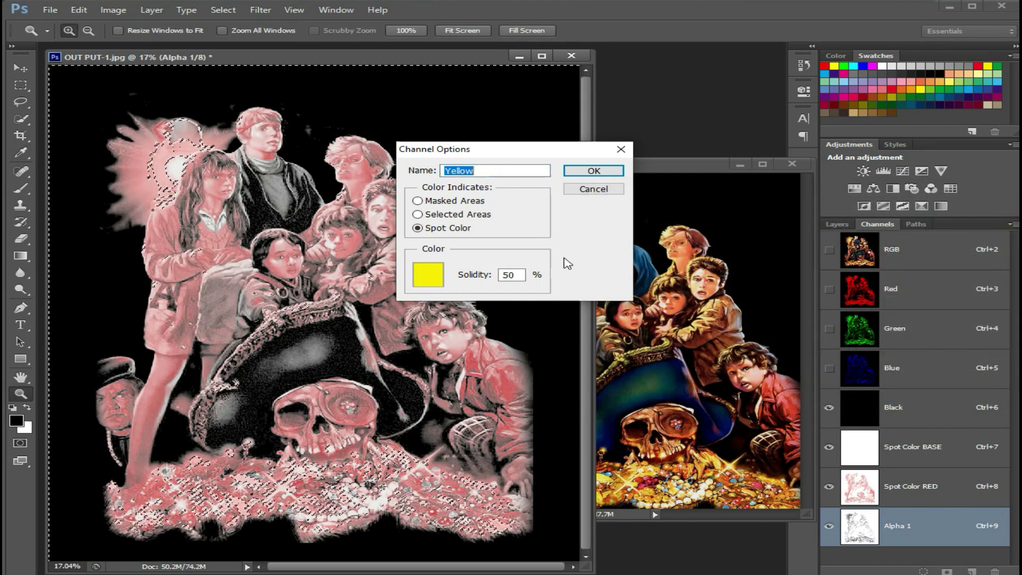
left_click(517, 274)
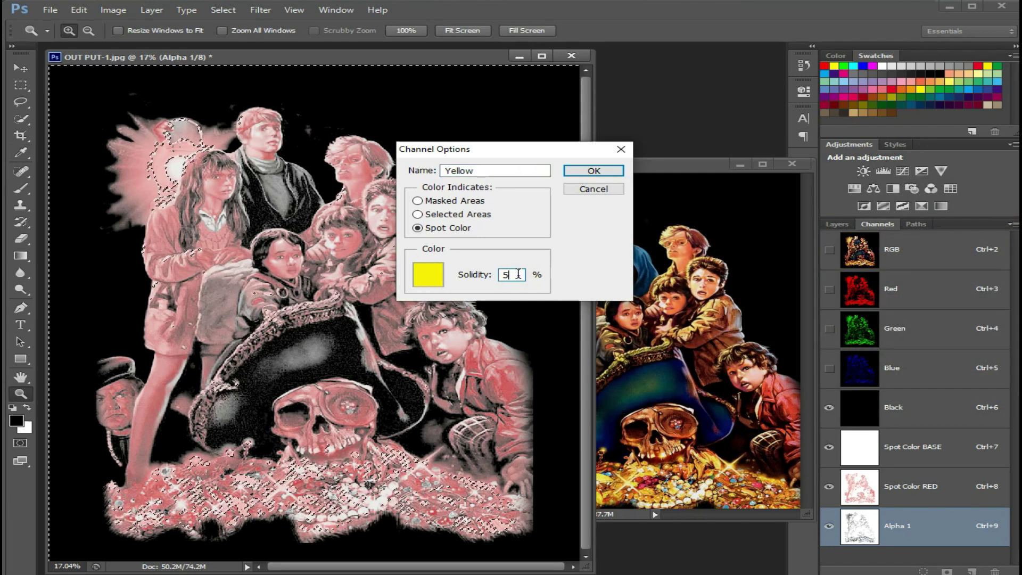
left_click(448, 170)
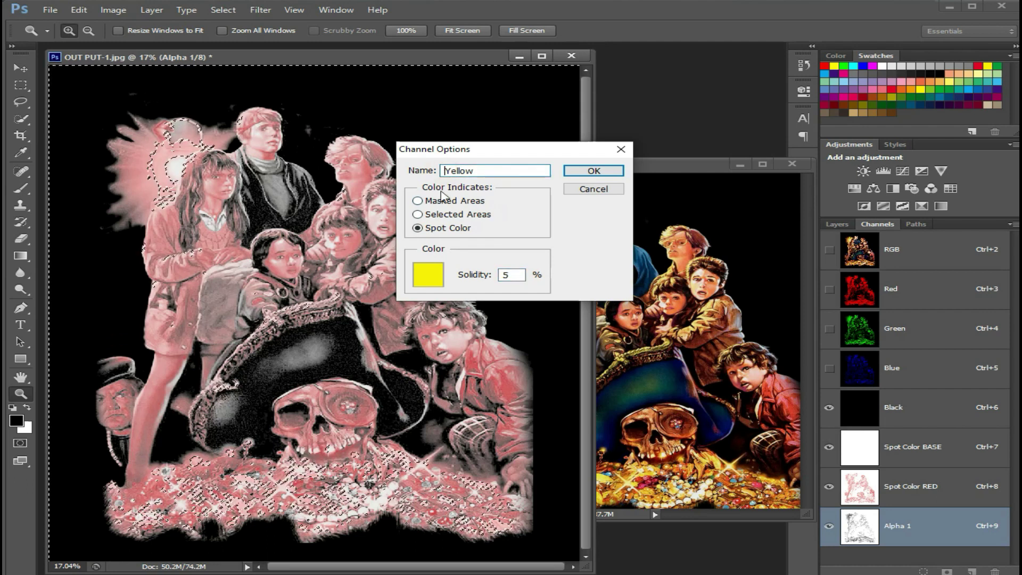
type("spot color")
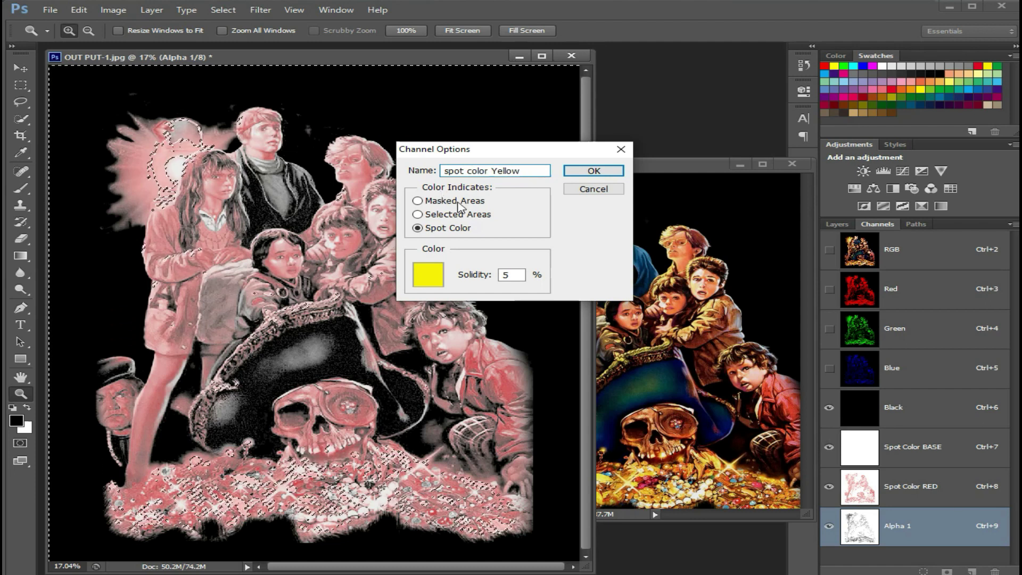
left_click(591, 171)
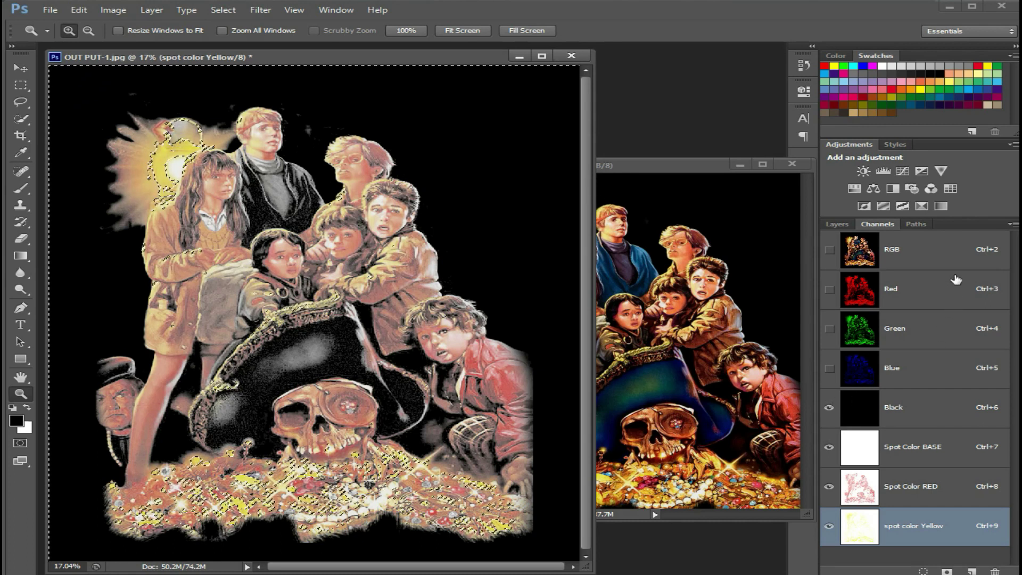
Return to RGB, clear the selection, and select the poster's Greens colour range
left_click(955, 259)
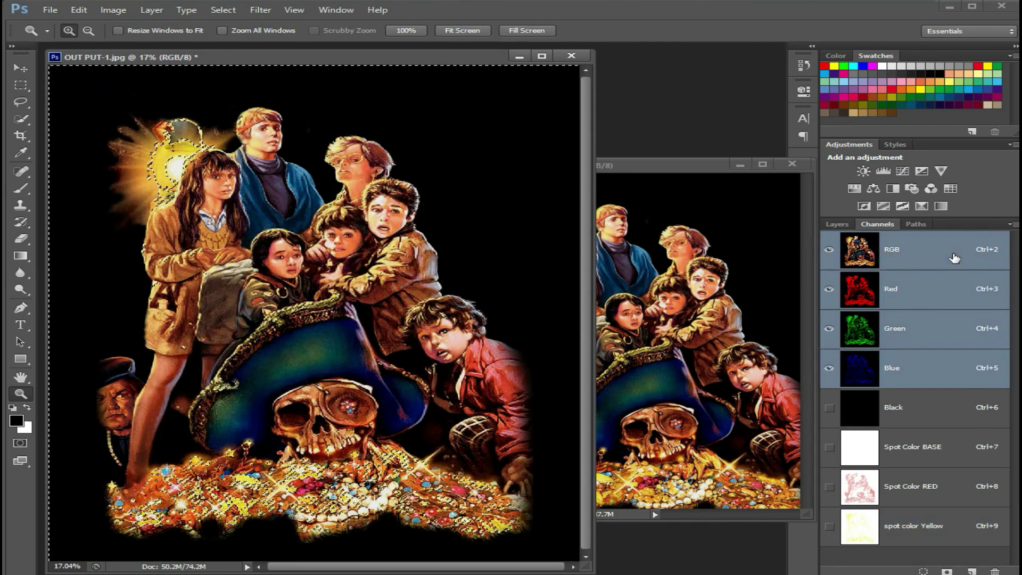
key("ctrl+d")
left_click(223, 10)
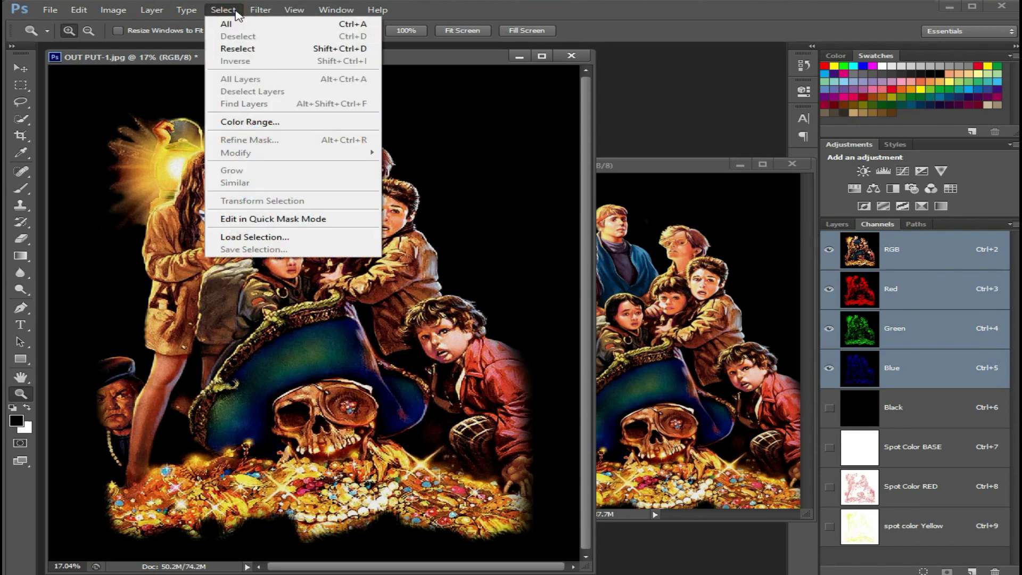
left_click(273, 124)
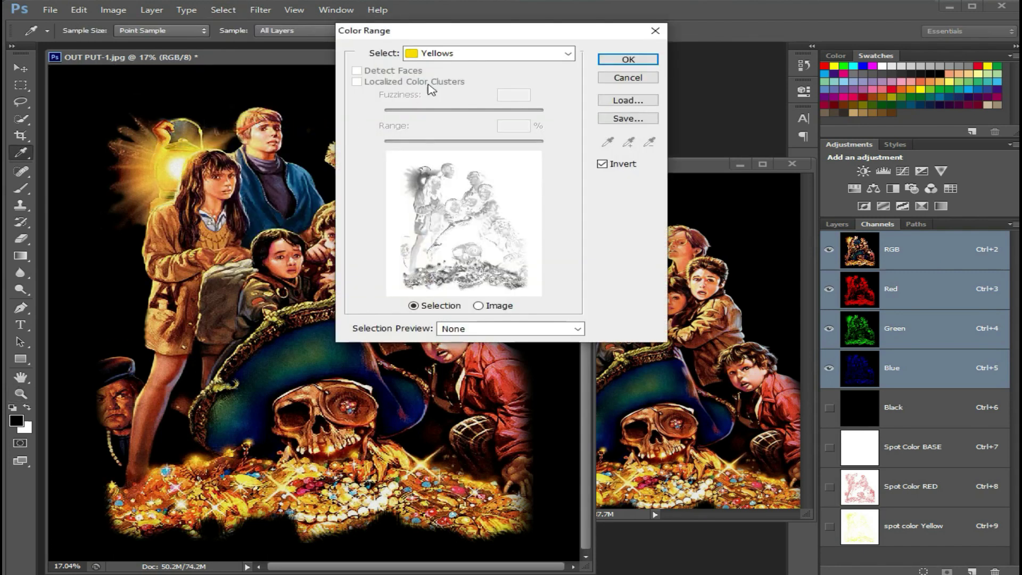
left_click(466, 54)
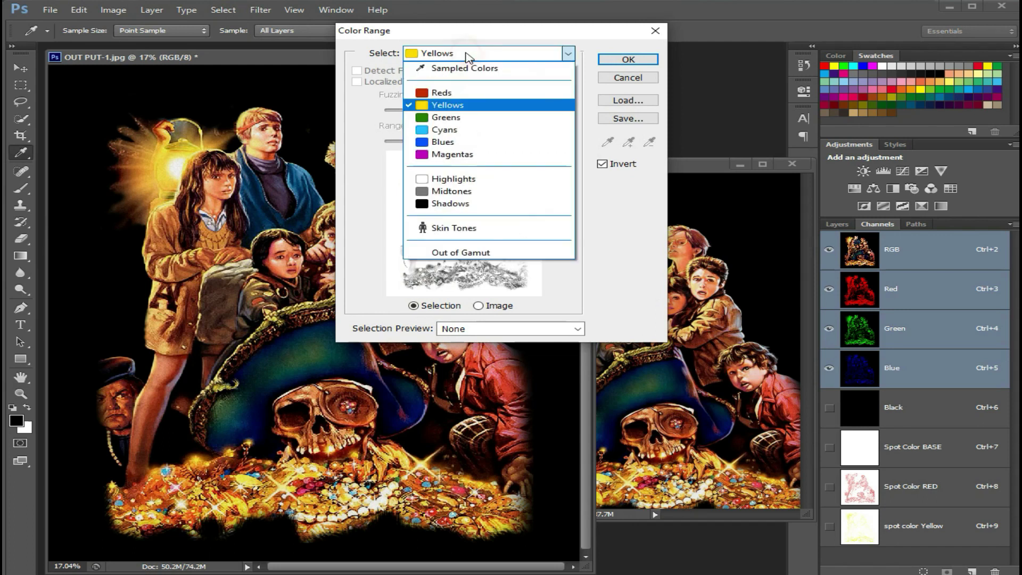
left_click(452, 118)
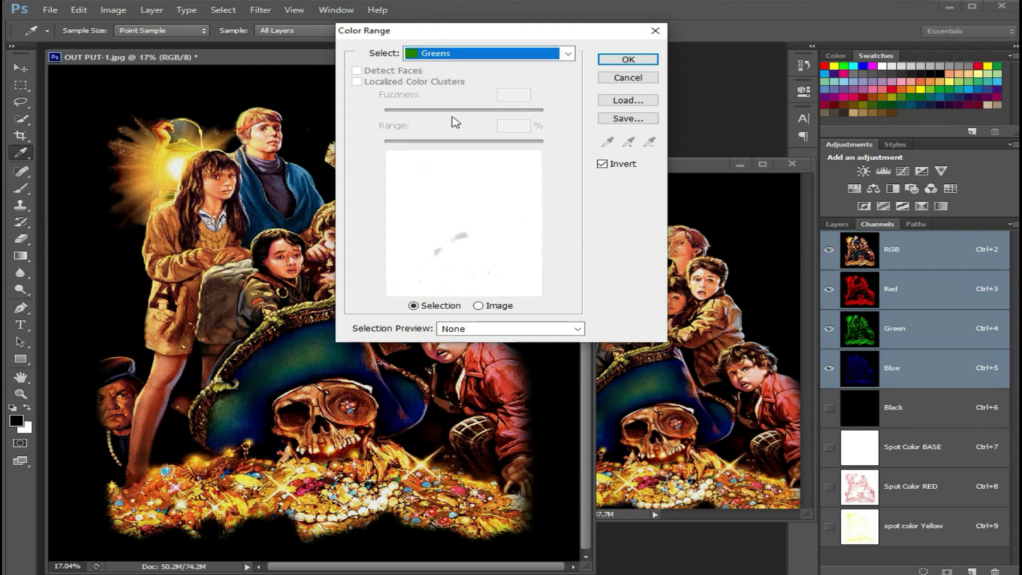
left_click(628, 59)
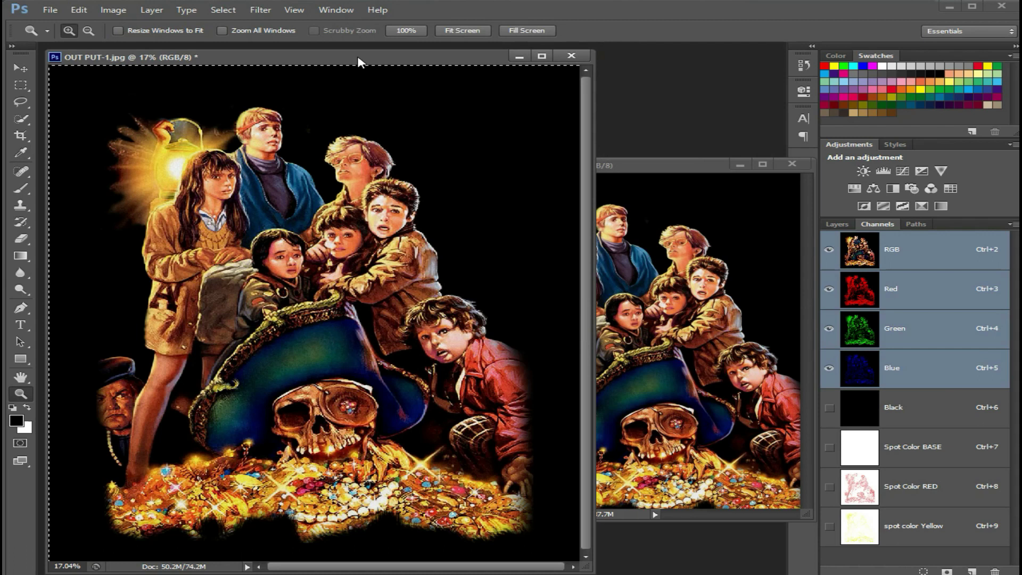
Expand the green selection by 1 pixel and save it as a new Alpha 1 channel
left_click(223, 10)
mouse_move(264, 152)
left_click(428, 177)
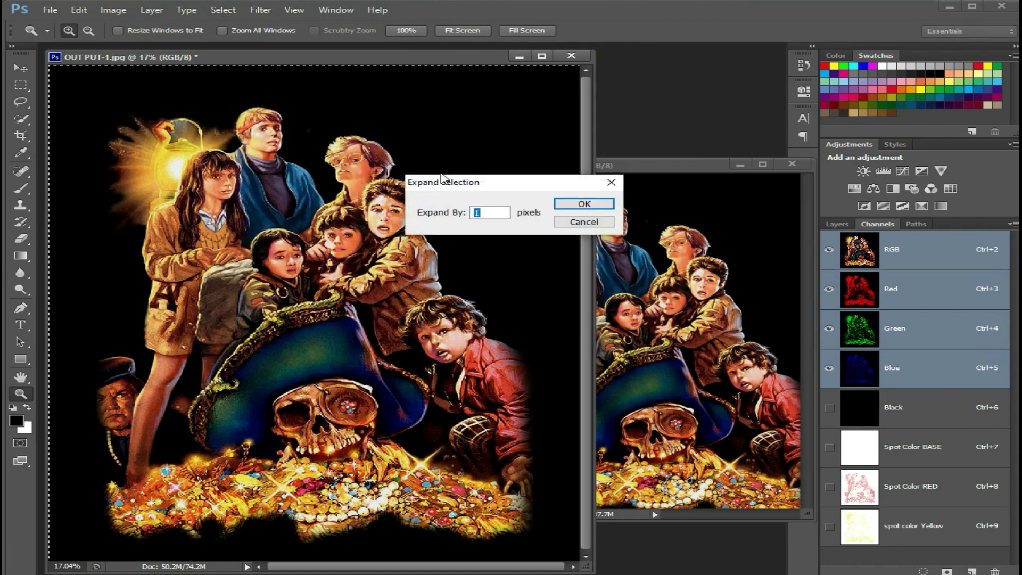
key("Return")
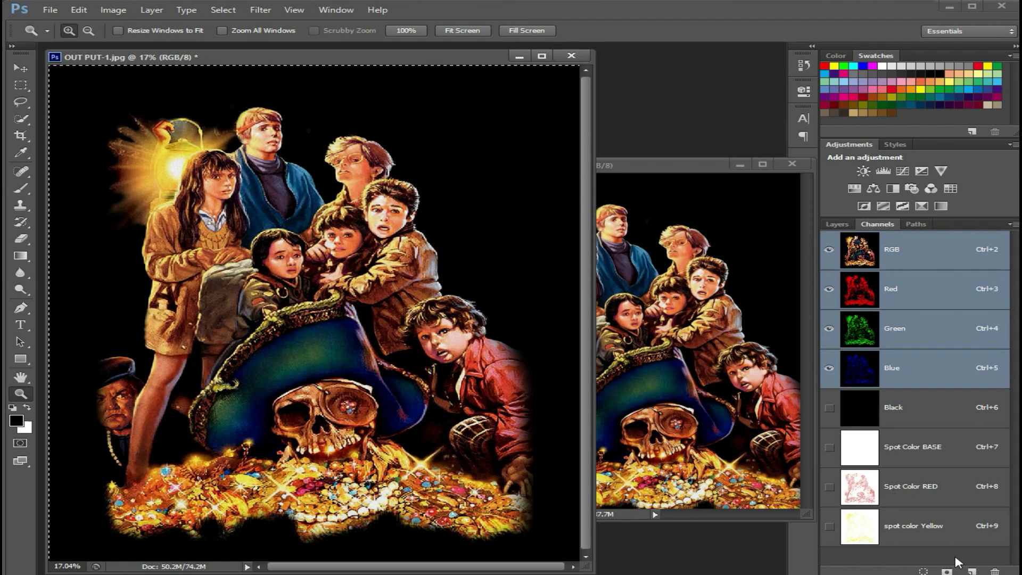
left_click(947, 570)
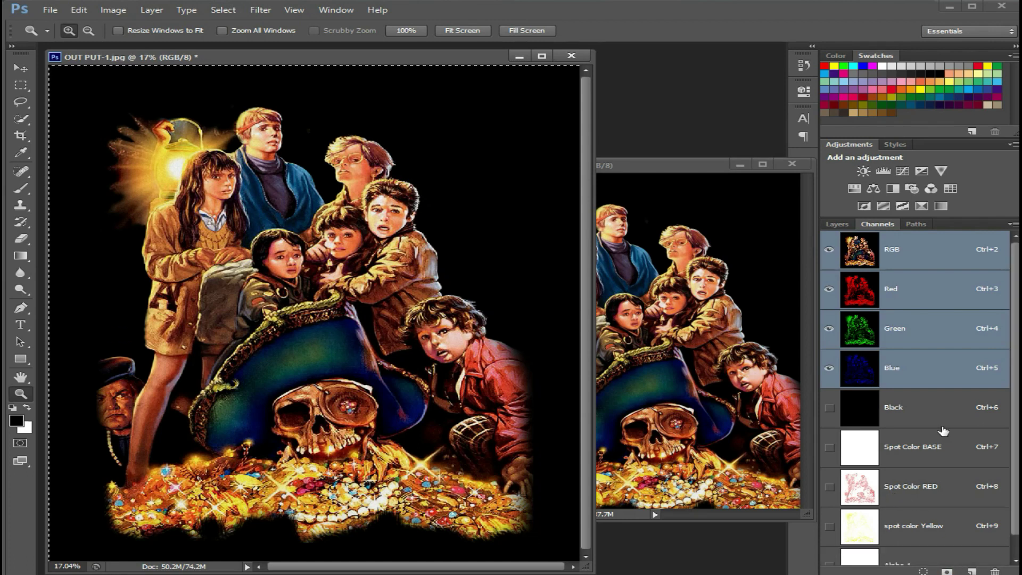
Show the Black, BASE, RED, Yellow and Alpha 1 channels and open Alpha 1's options
left_click(943, 416)
left_click(828, 447)
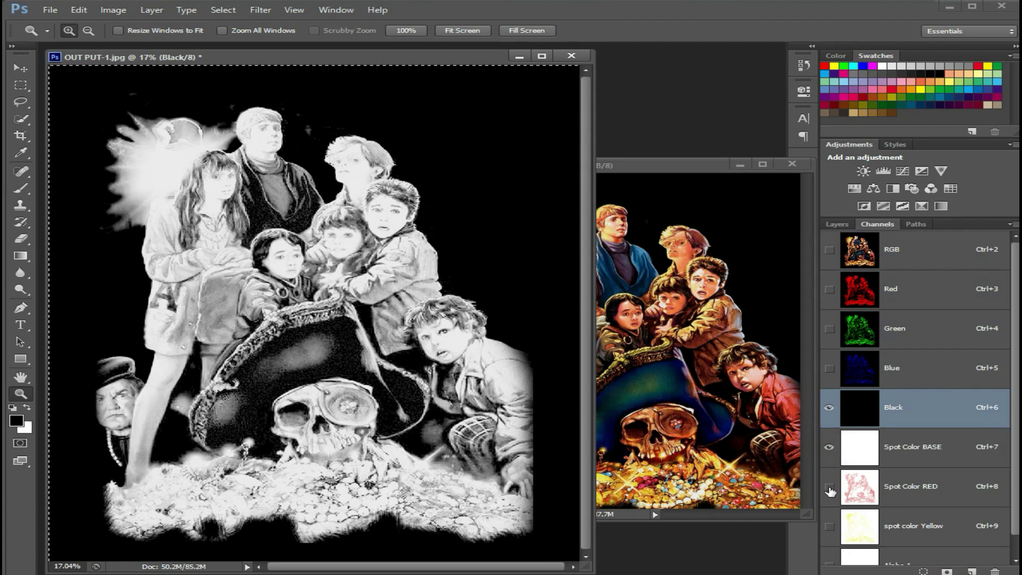
left_click(829, 487)
left_click(829, 526)
scroll(908, 533, "down", 1)
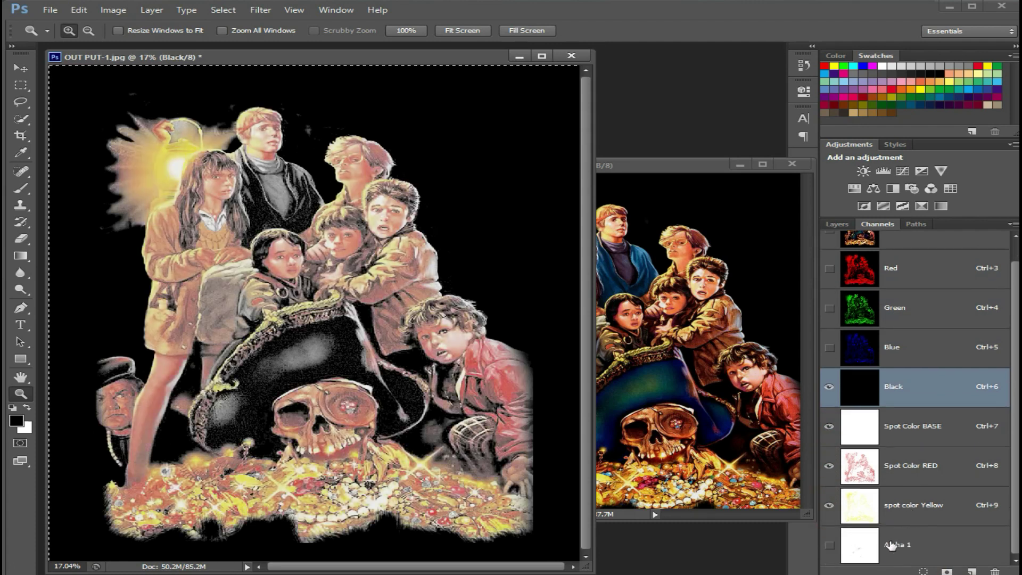
left_click(828, 545)
double_click(863, 548)
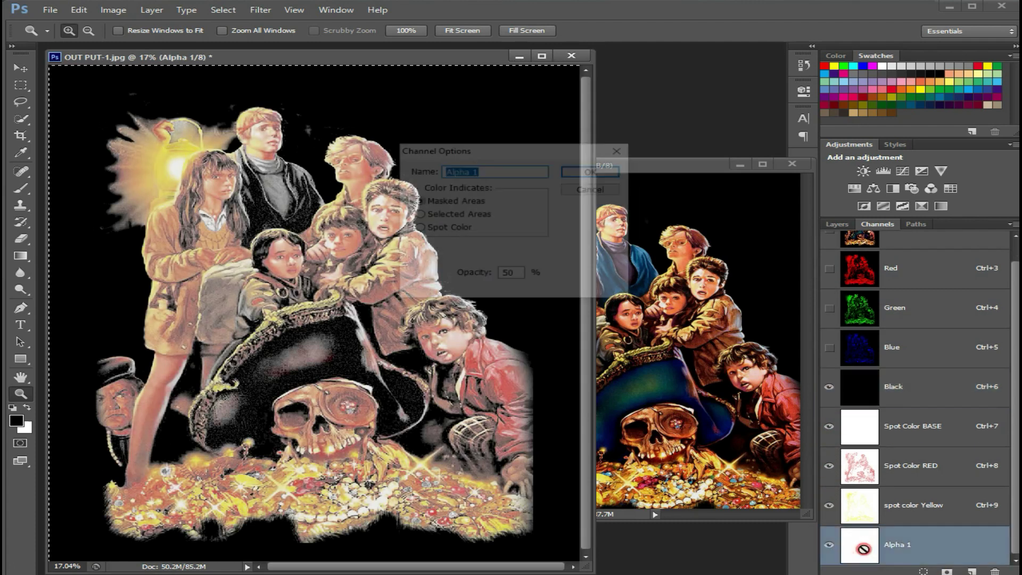
Make Alpha 1 a green spot channel named 'Spot Color GREEn', then view the RGB composite
left_click(417, 228)
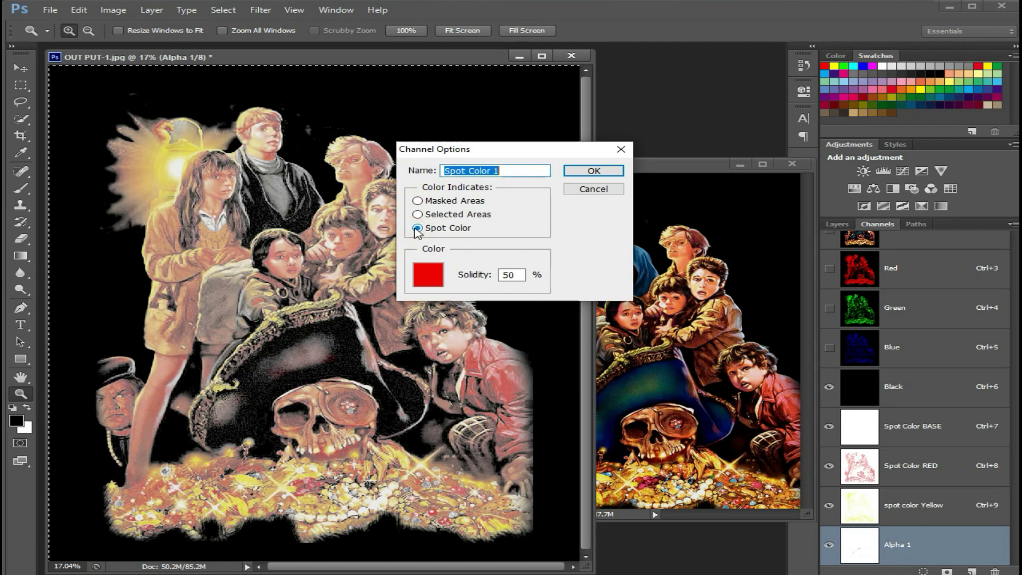
left_click(428, 276)
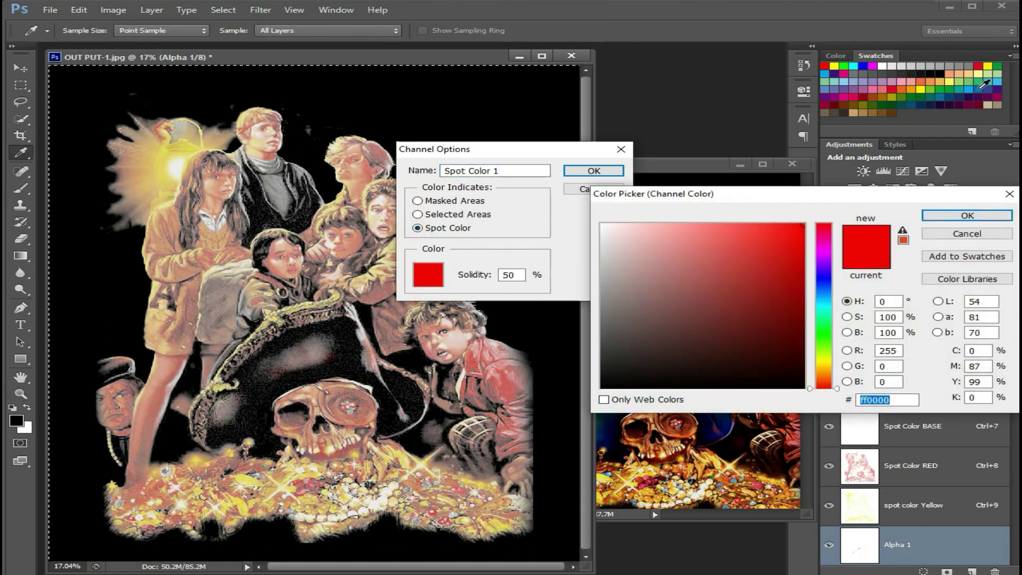
left_click(999, 66)
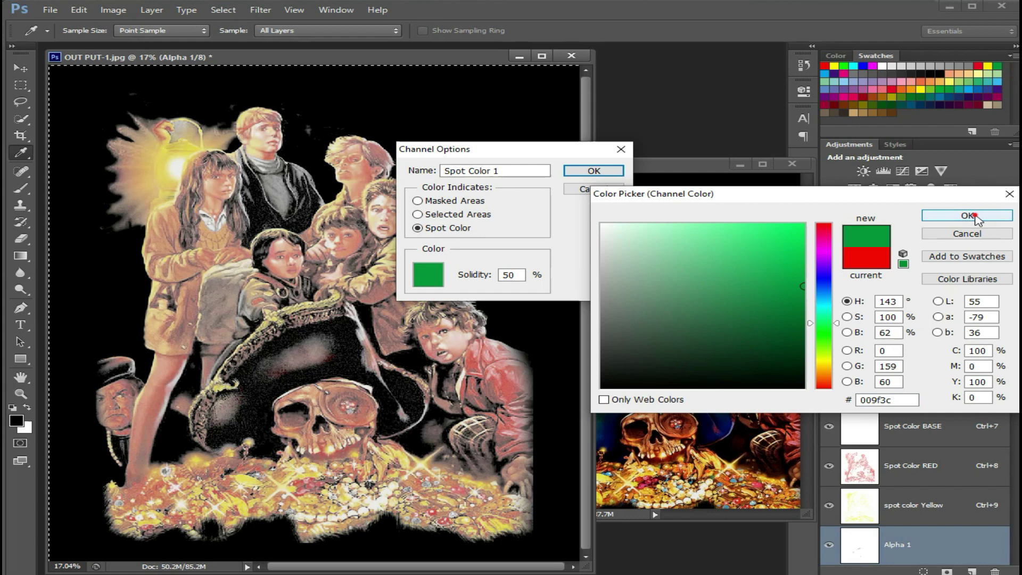
left_click(967, 215)
left_click(515, 275)
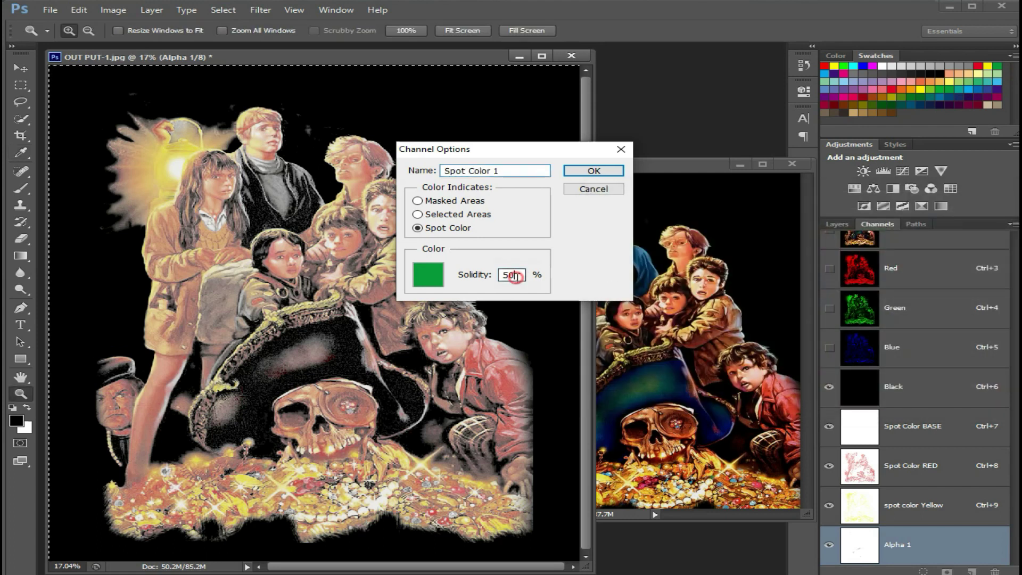
type("5")
left_click(512, 169)
type("GREEn")
left_click(595, 170)
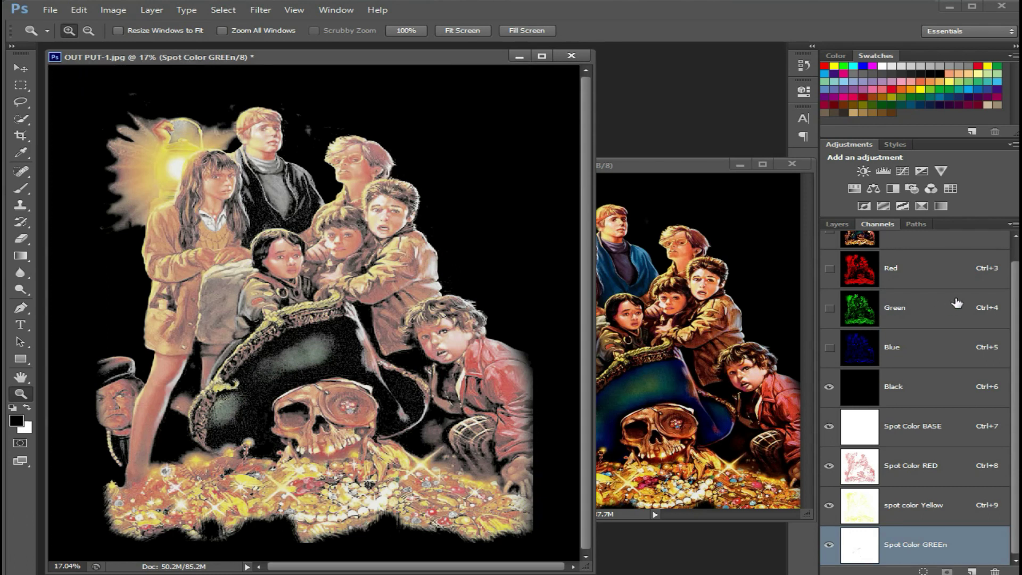
scroll(951, 298, "up", 2)
left_click(948, 258)
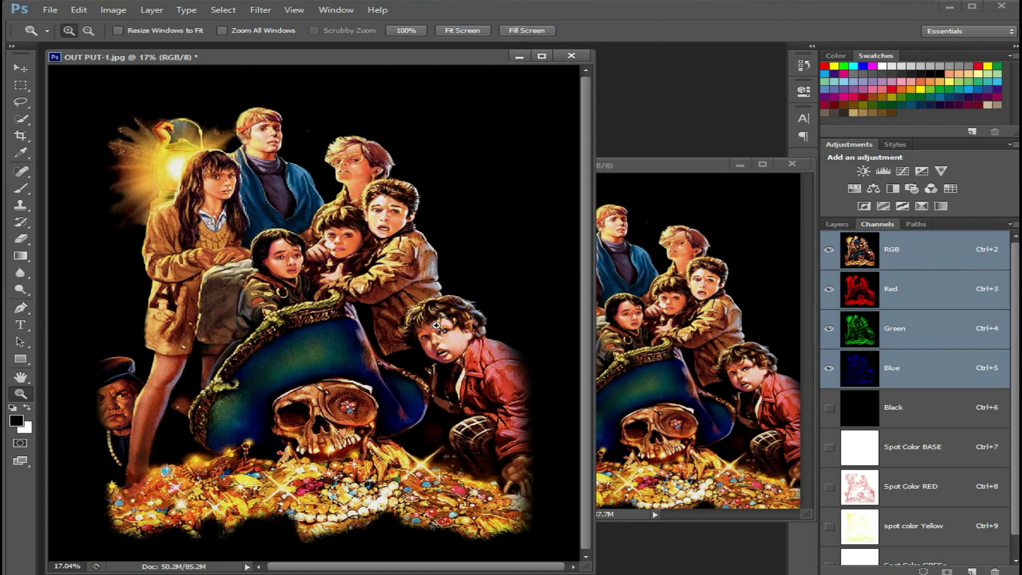
Select the poster's Cyans colour range
left_click(223, 10)
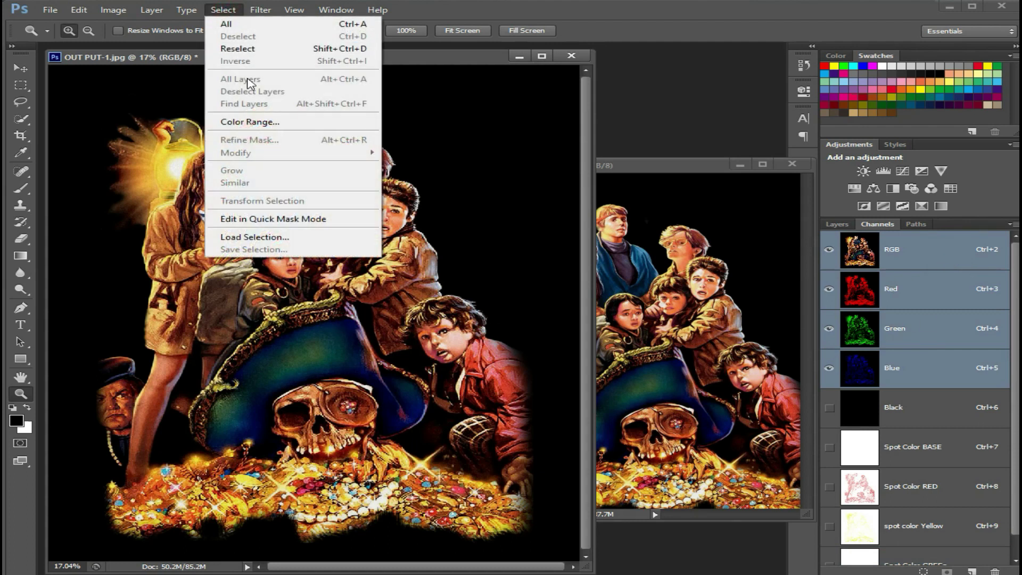
left_click(266, 122)
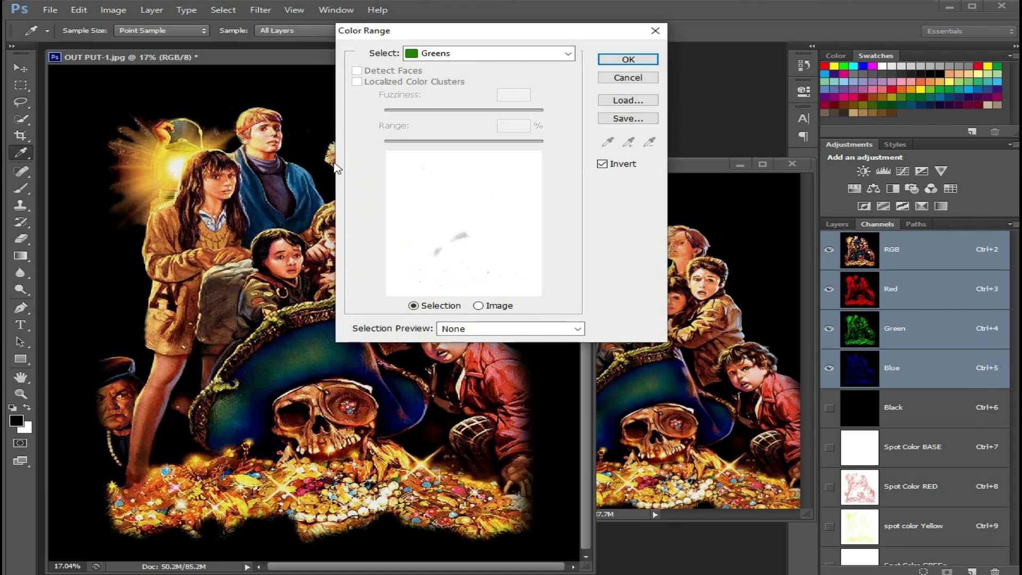
left_click(499, 57)
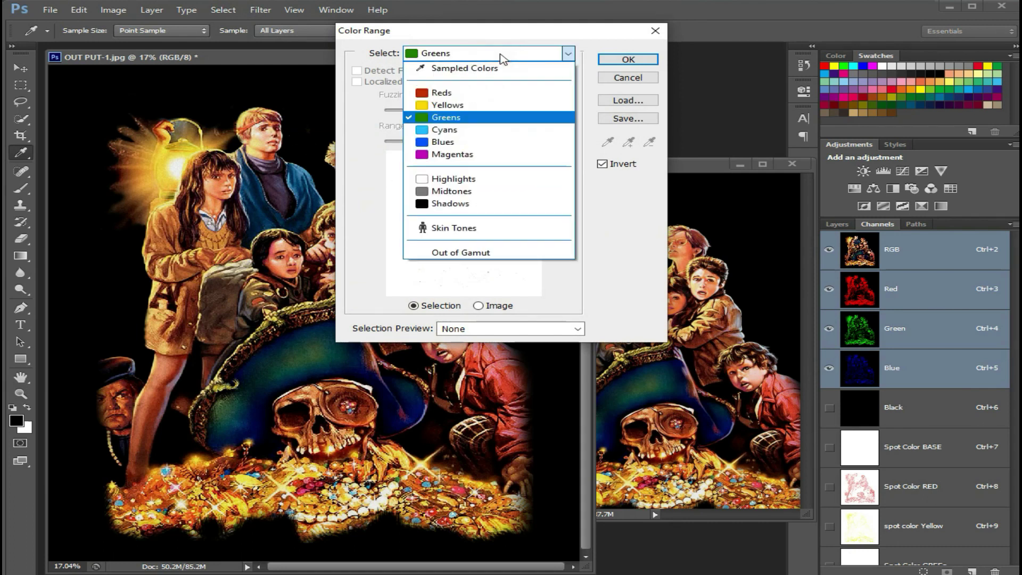
left_click(498, 132)
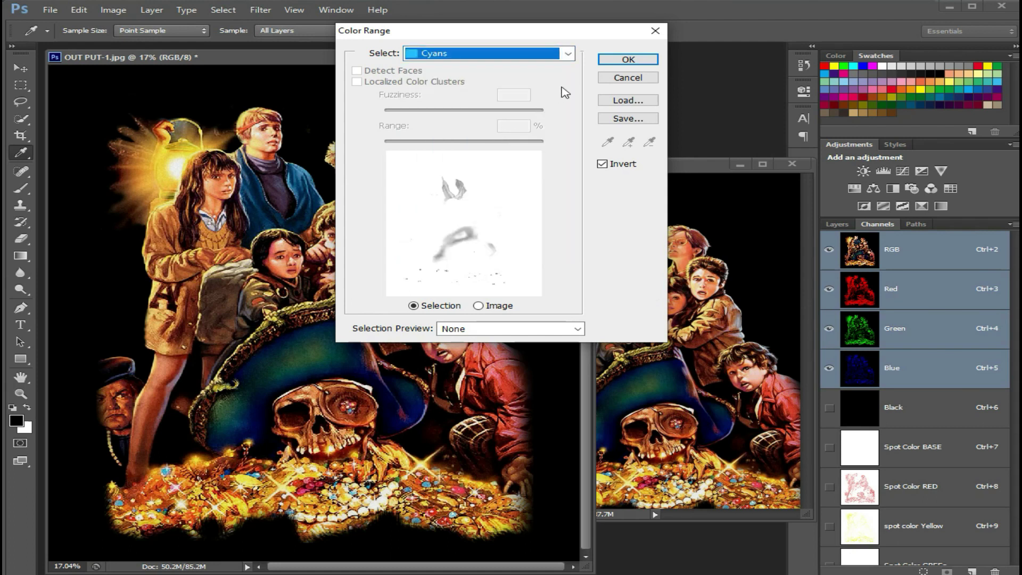
left_click(628, 60)
key("z")
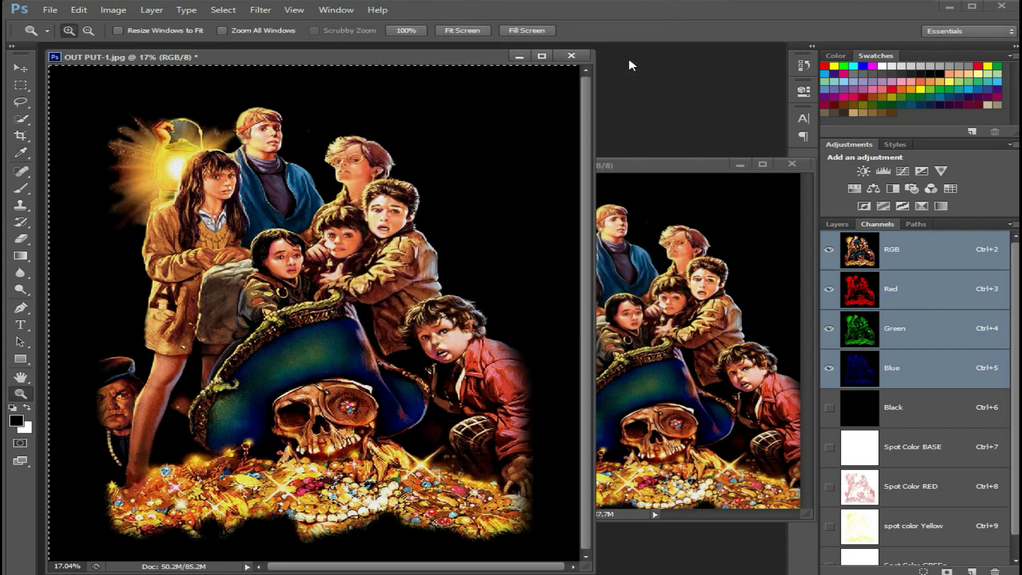
Expand the cyan selection by 1 pixel and save it as a new channel
left_click(234, 12)
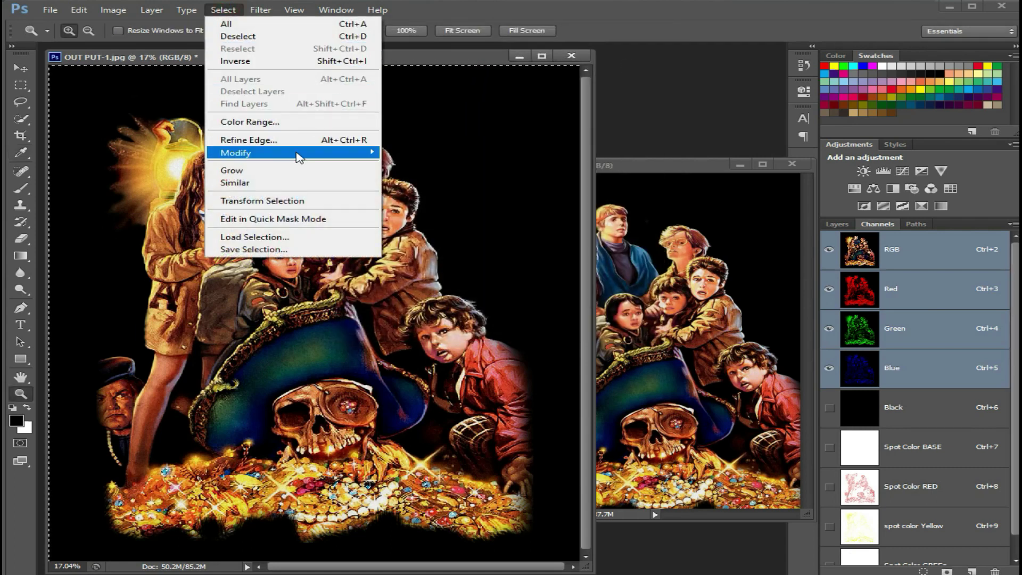
mouse_move(293, 153)
left_click(442, 177)
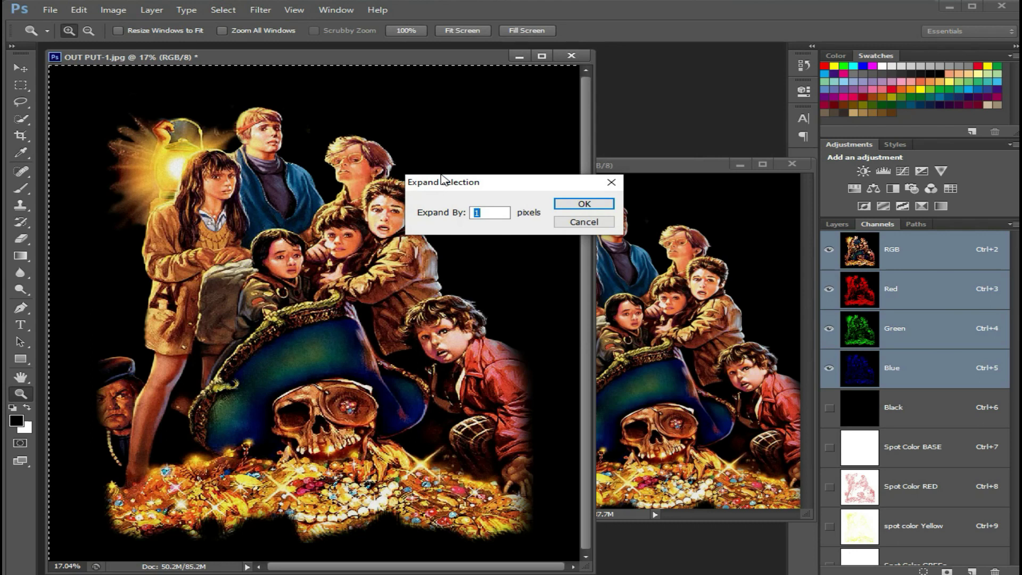
key("Return")
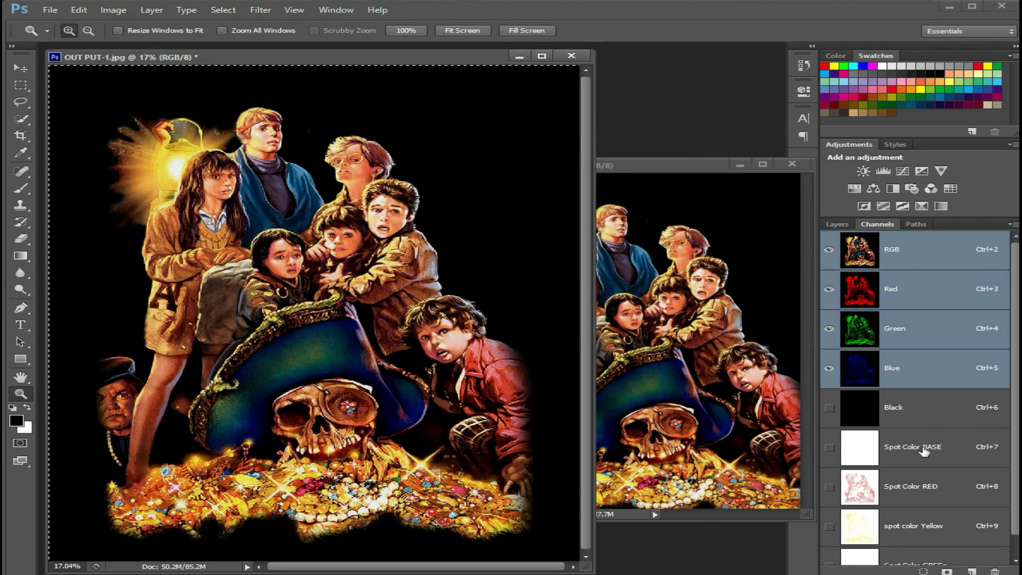
scroll(924, 452, "down", 1)
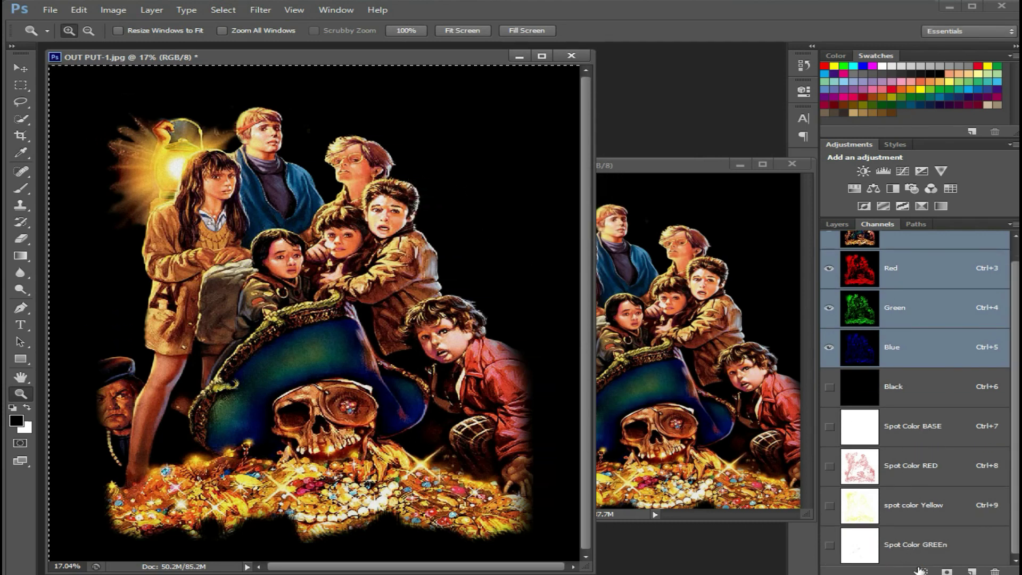
left_click(946, 571)
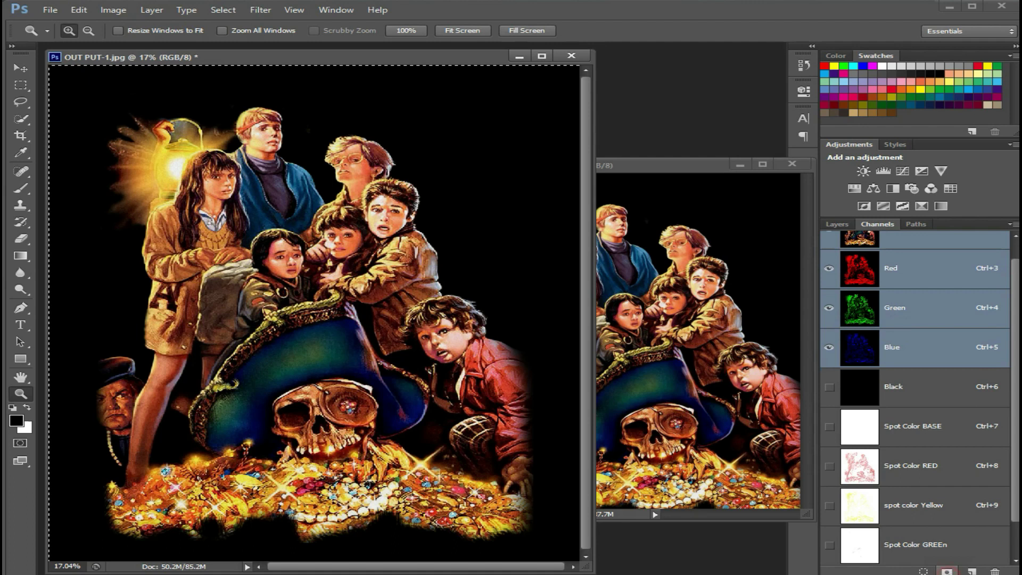
Show the Black channel together with the BASE, RED, Yellow, GREEn and Alpha 1 channels
left_click(947, 396)
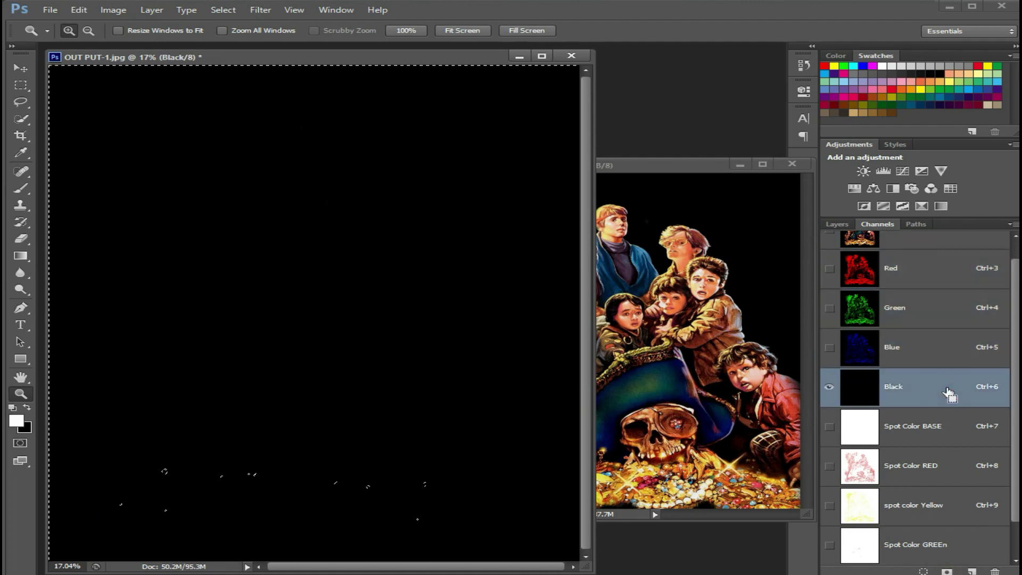
left_click(829, 426)
left_click(830, 465)
left_click(829, 504)
scroll(908, 541, "down", 1)
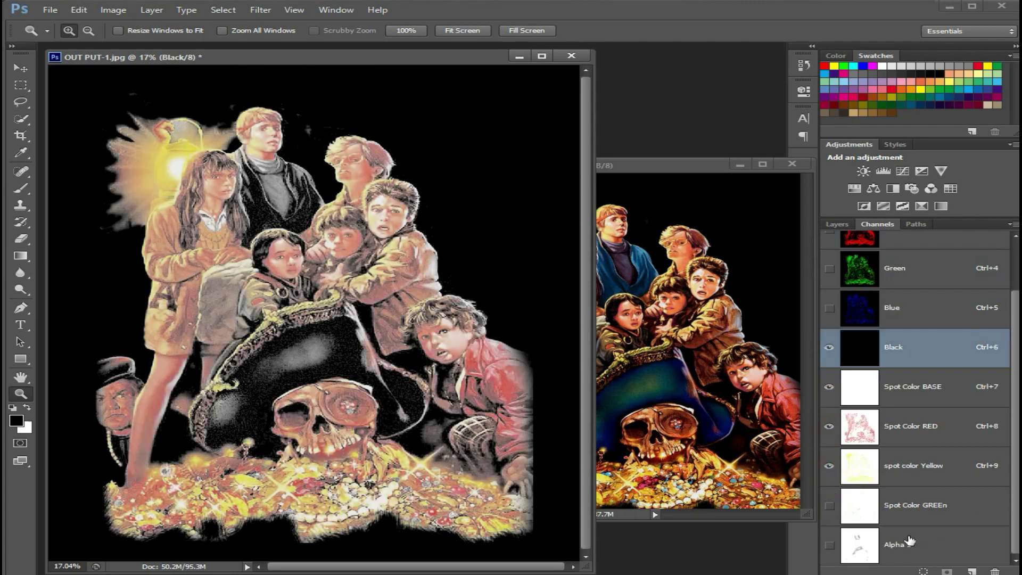
left_click(828, 506)
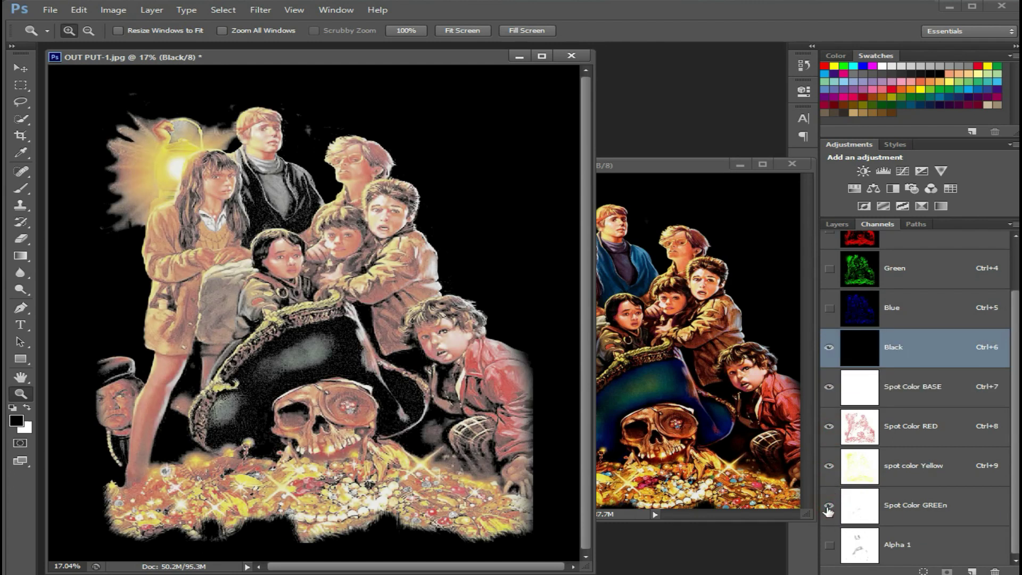
left_click(830, 546)
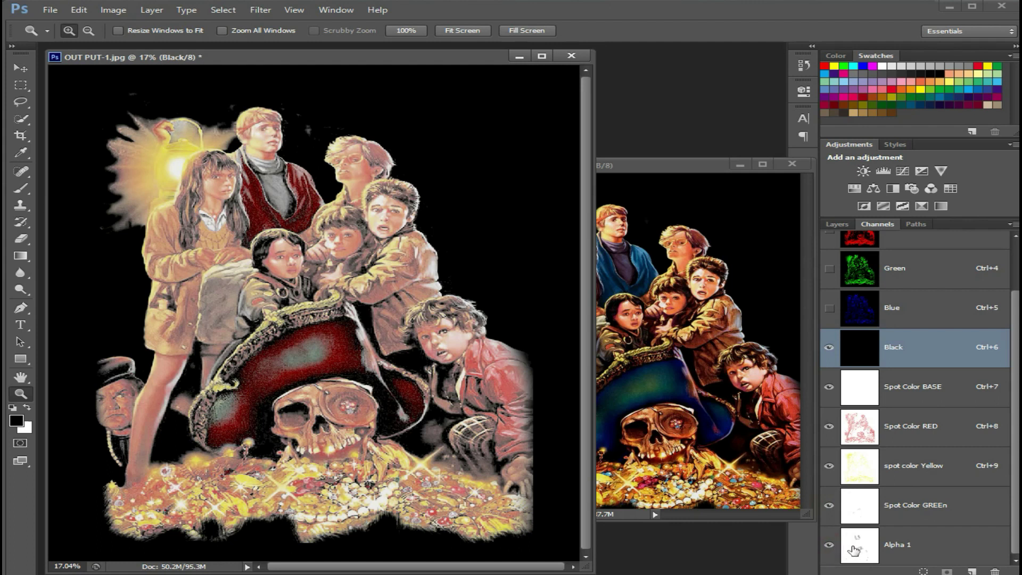
Make Alpha 1 a spot channel named 'spot color Cyan' with ink 00a8ec at 5% solidity
double_click(853, 550)
left_click(455, 232)
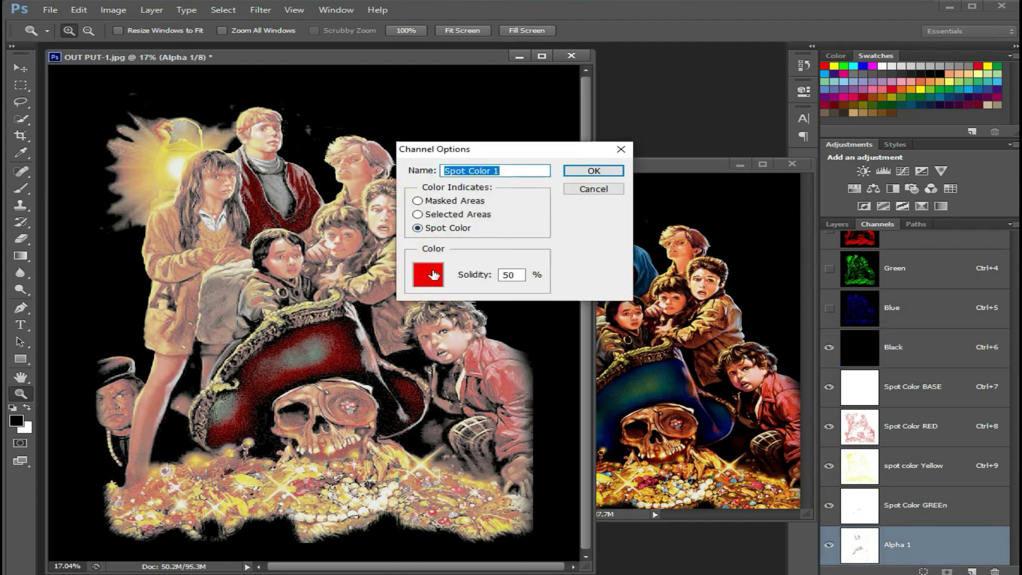
left_click(512, 170)
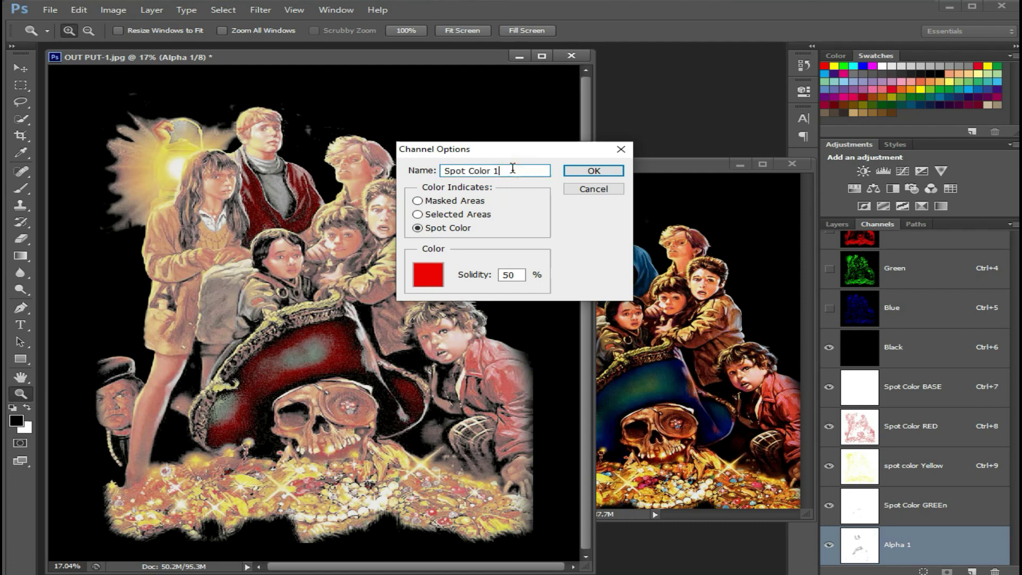
left_click(419, 277)
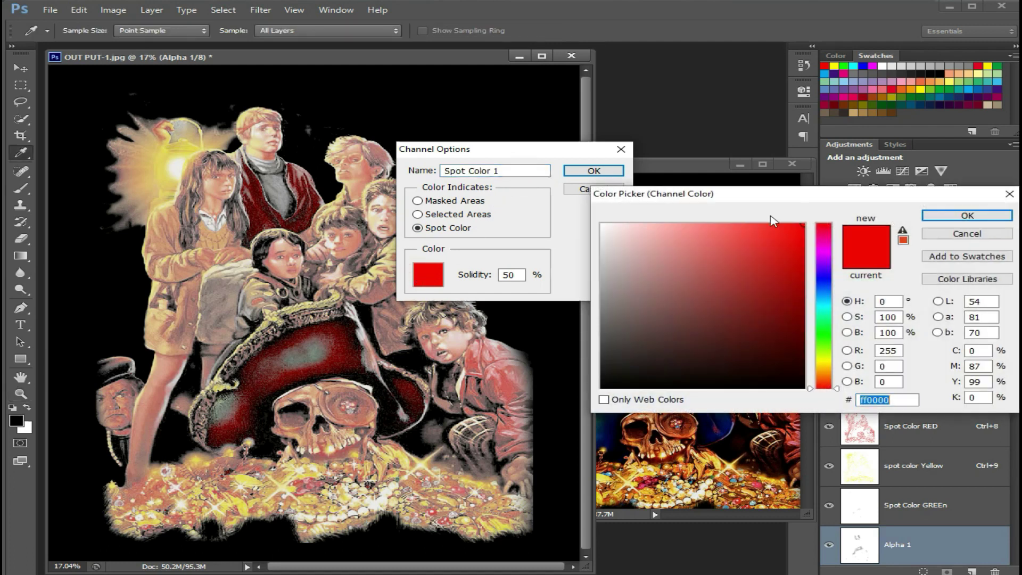
left_click(825, 74)
left_click(967, 215)
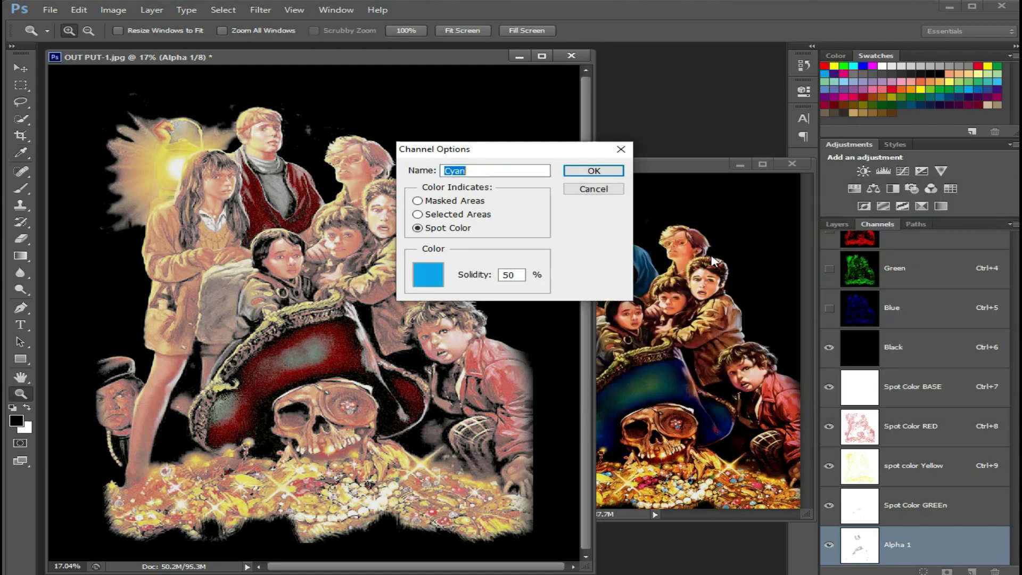
left_click(516, 274)
left_click(446, 170)
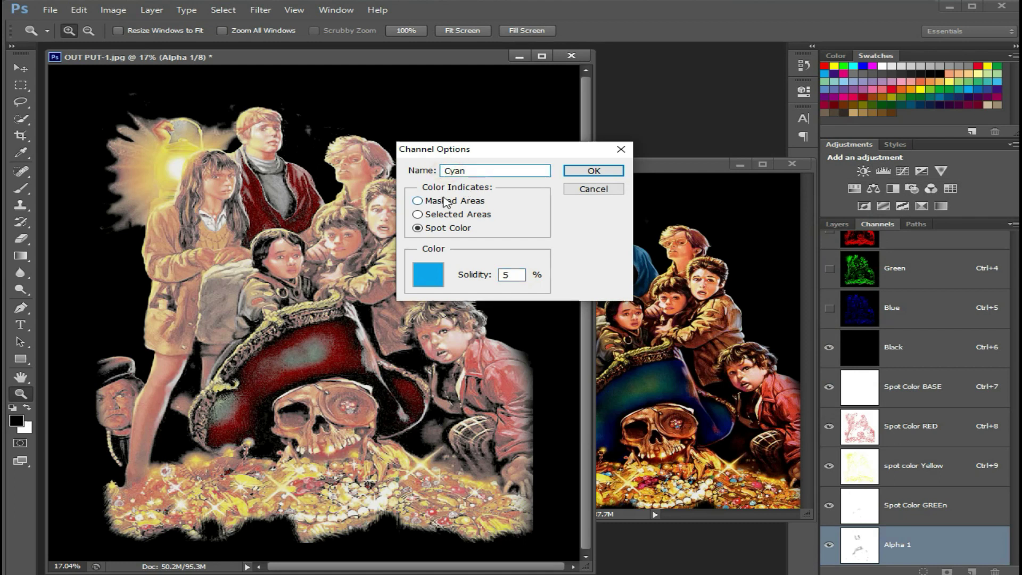
type("spot ")
type("color")
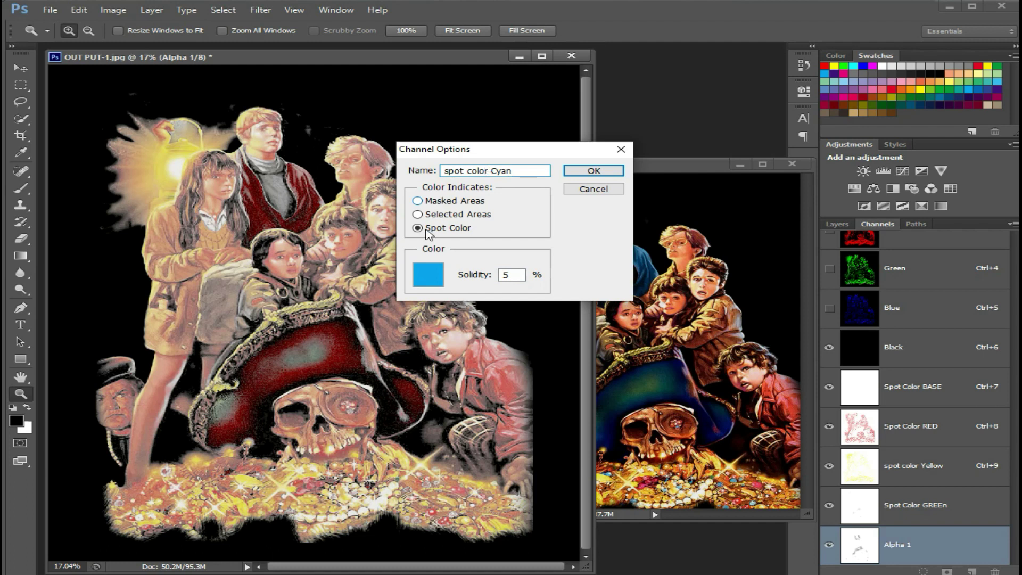
left_click(584, 175)
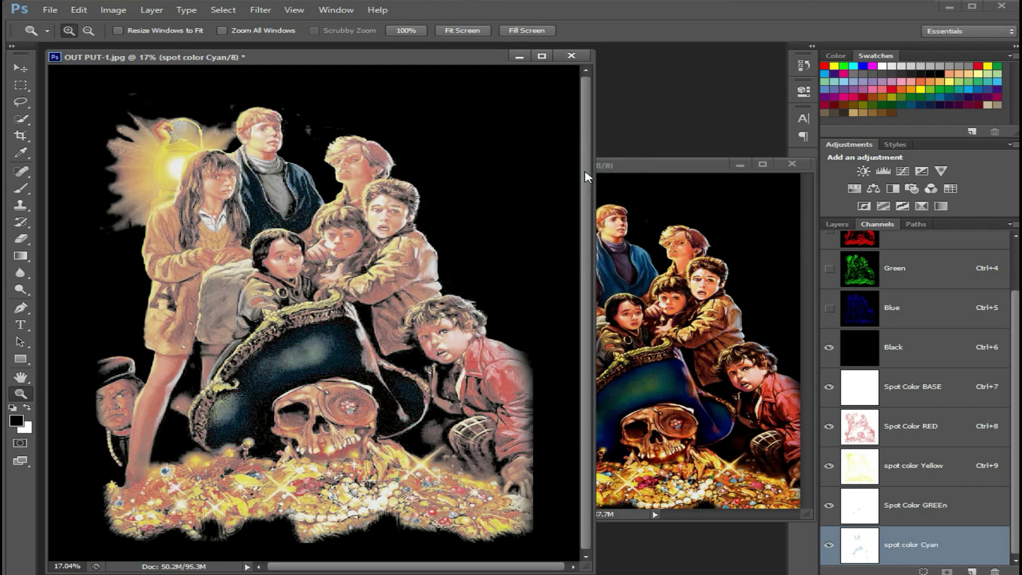
On the RGB composite, select the poster's Blues with Color Range
scroll(927, 301, "up", 3)
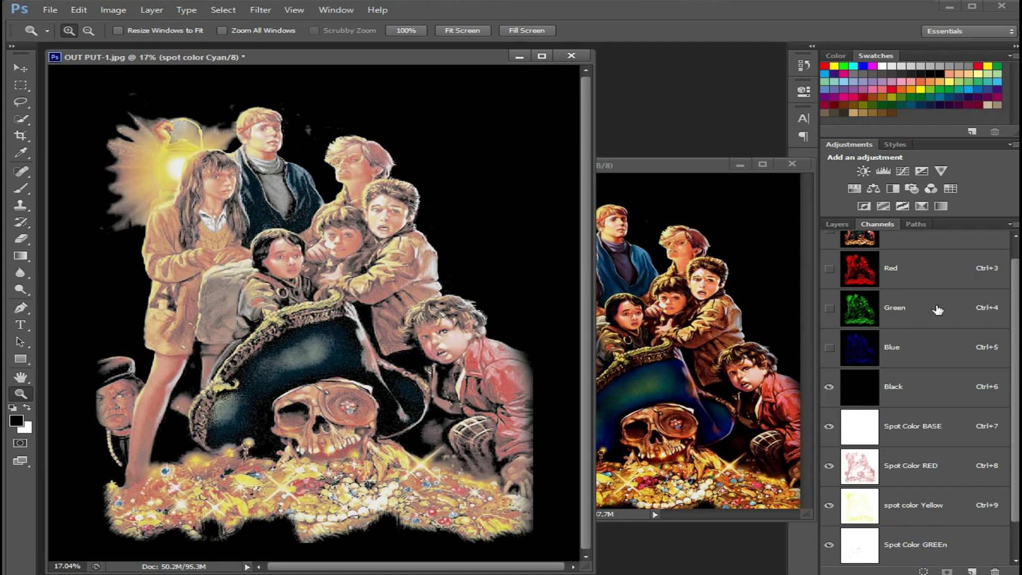
left_click(945, 252)
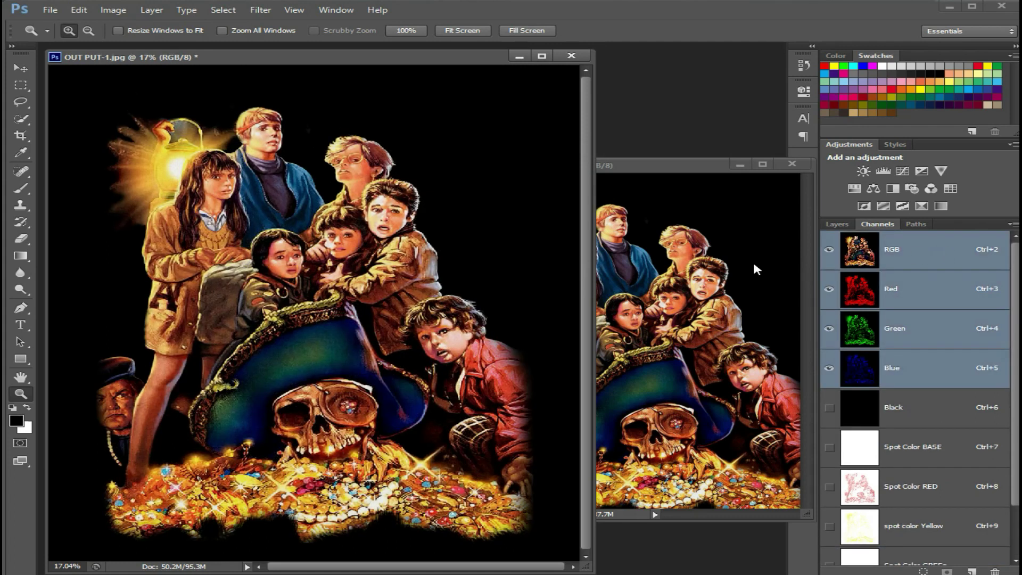
left_click(223, 10)
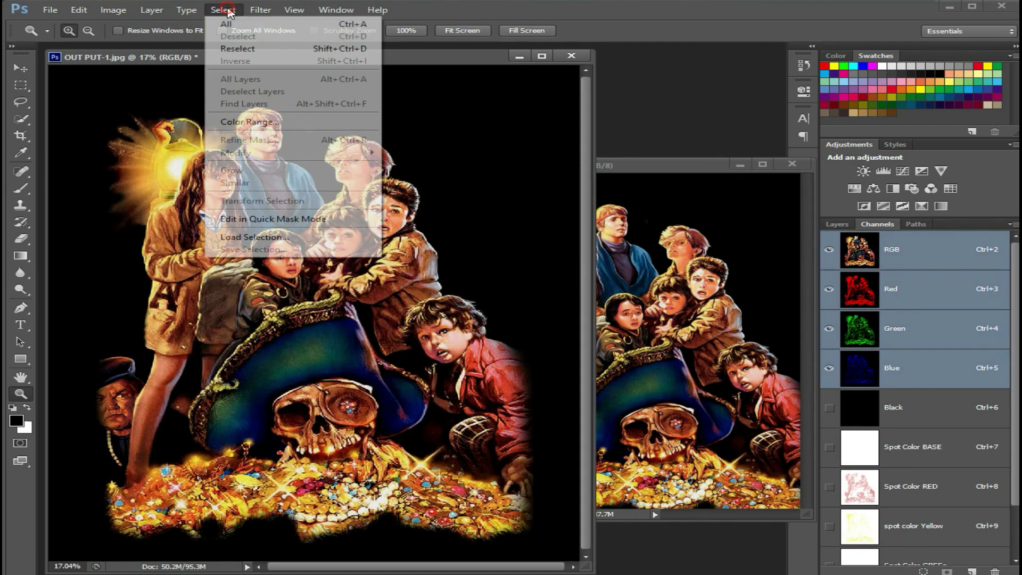
left_click(251, 121)
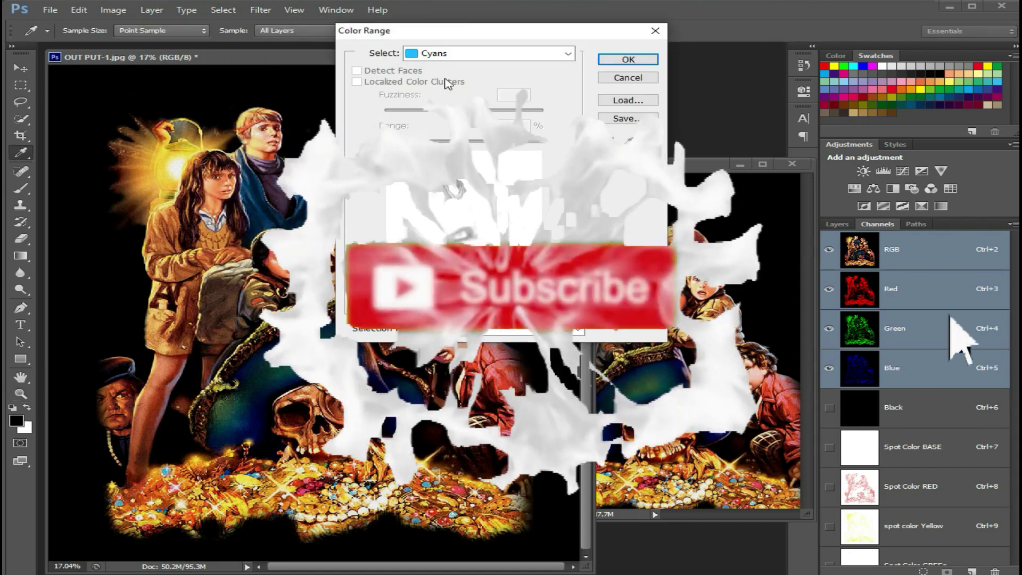
left_click(479, 53)
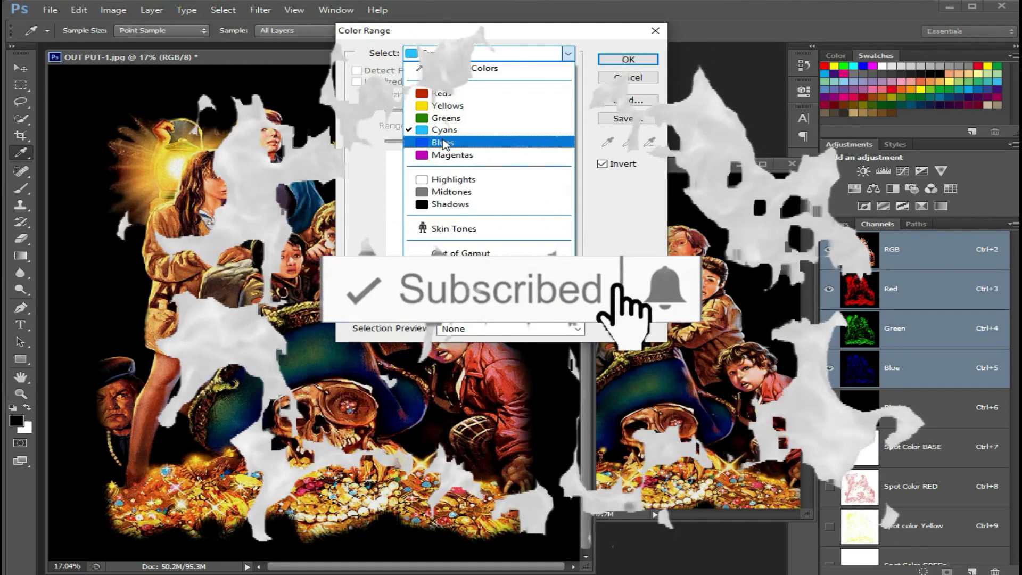
left_click(444, 142)
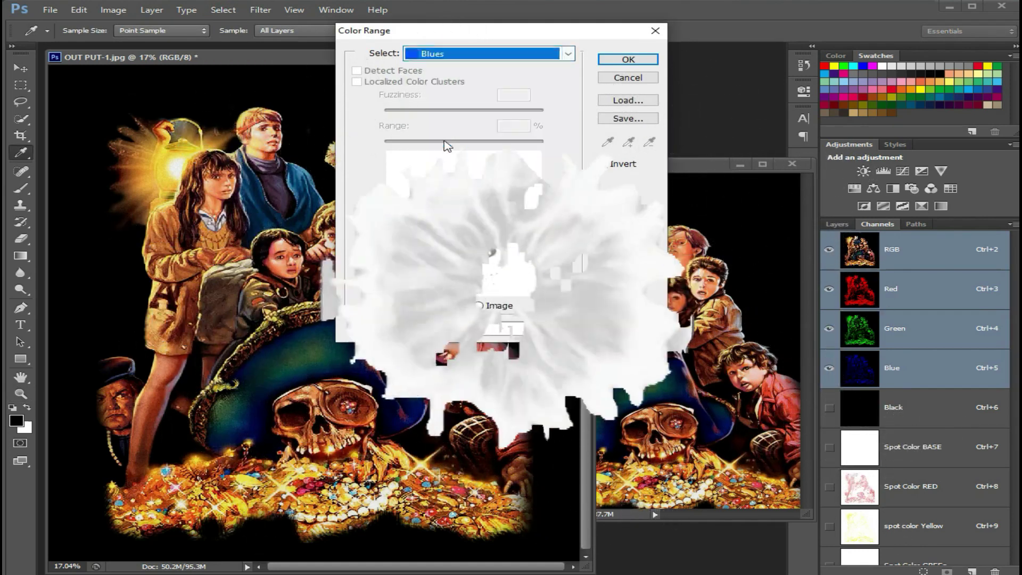
left_click(629, 59)
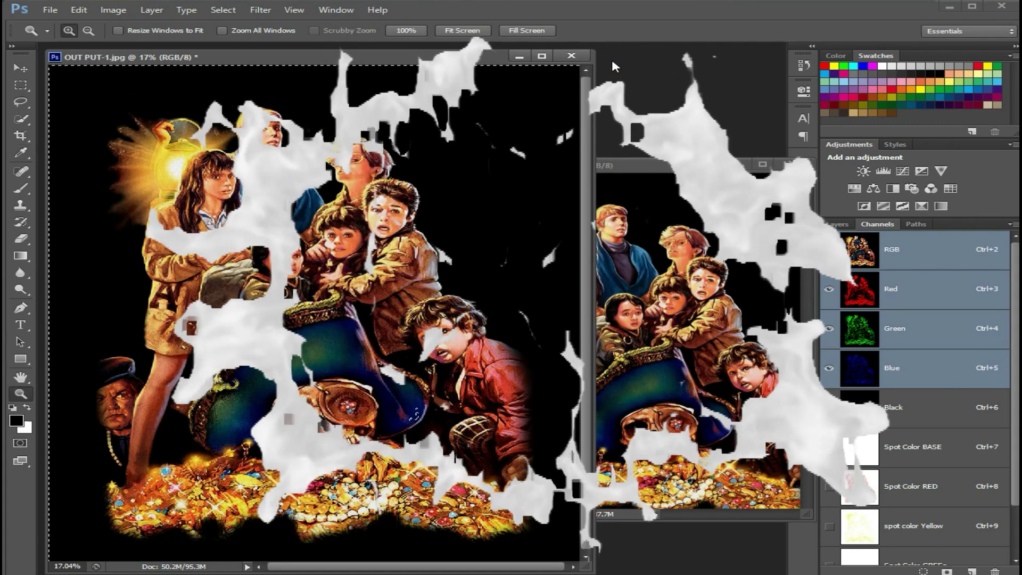
Expand the Blues selection slightly outward with Modify > Expand
left_click(222, 9)
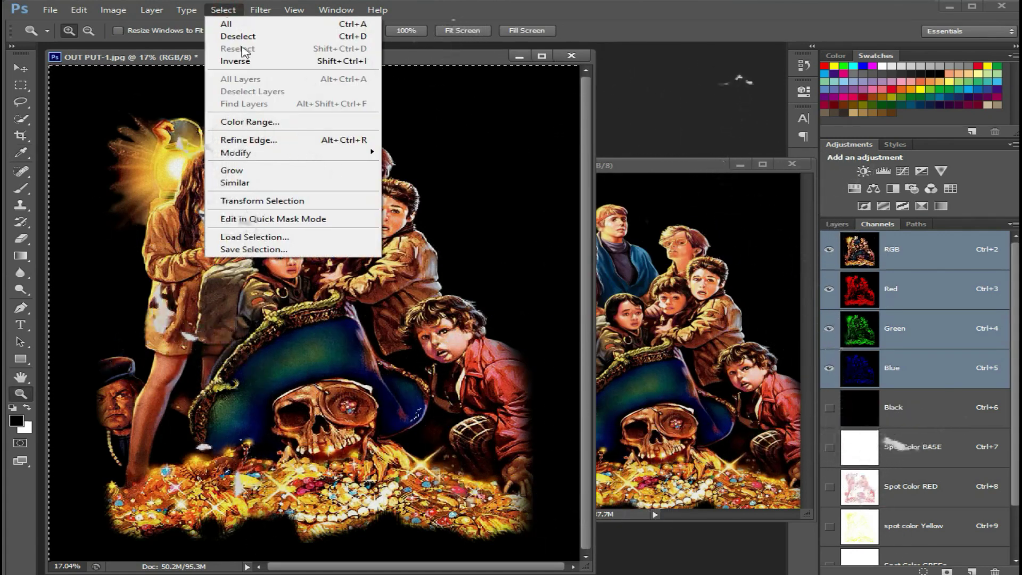
mouse_move(236, 152)
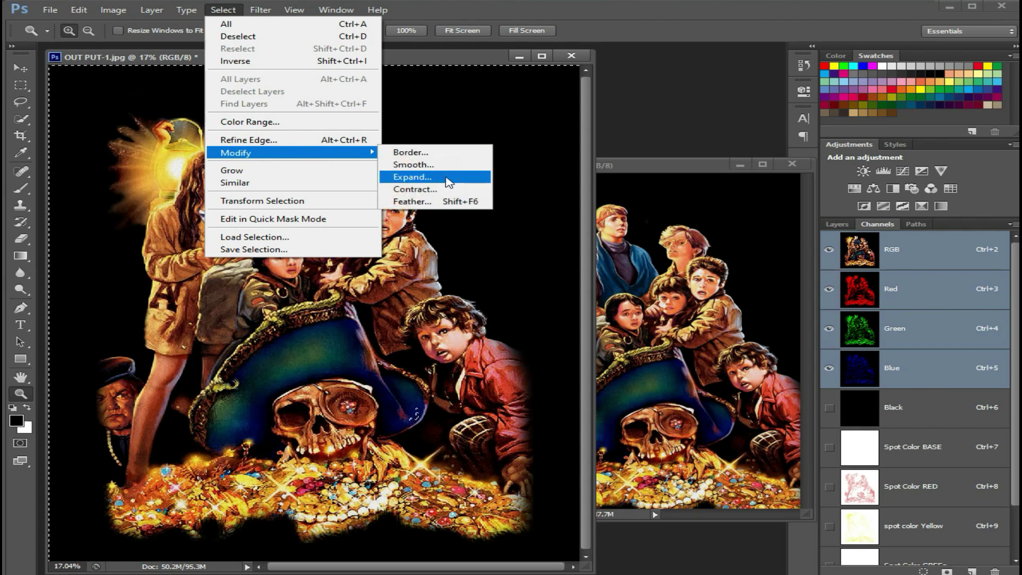
left_click(447, 177)
key("Return")
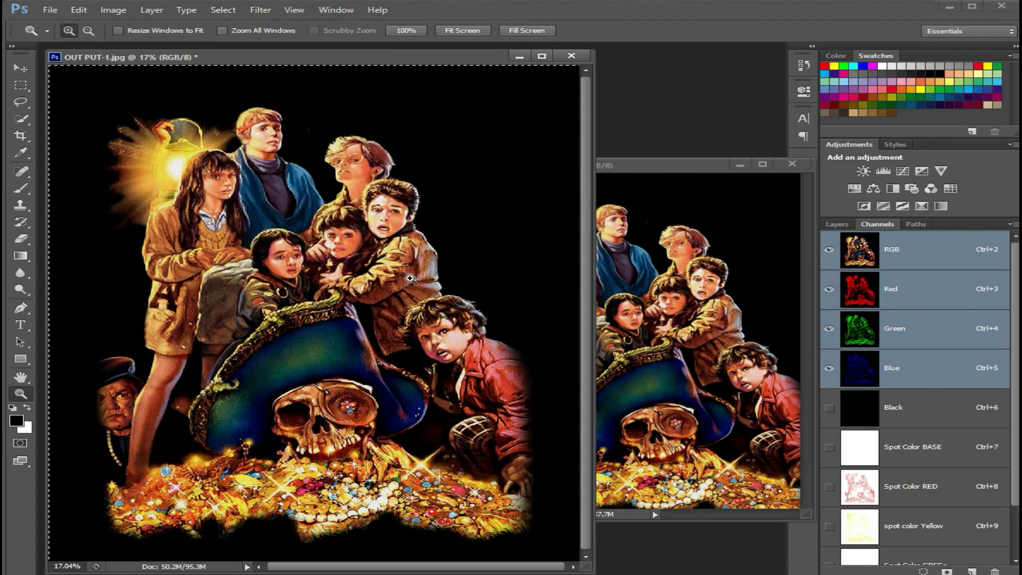
scroll(950, 469, "down", 2)
scroll(950, 489, "down", 1)
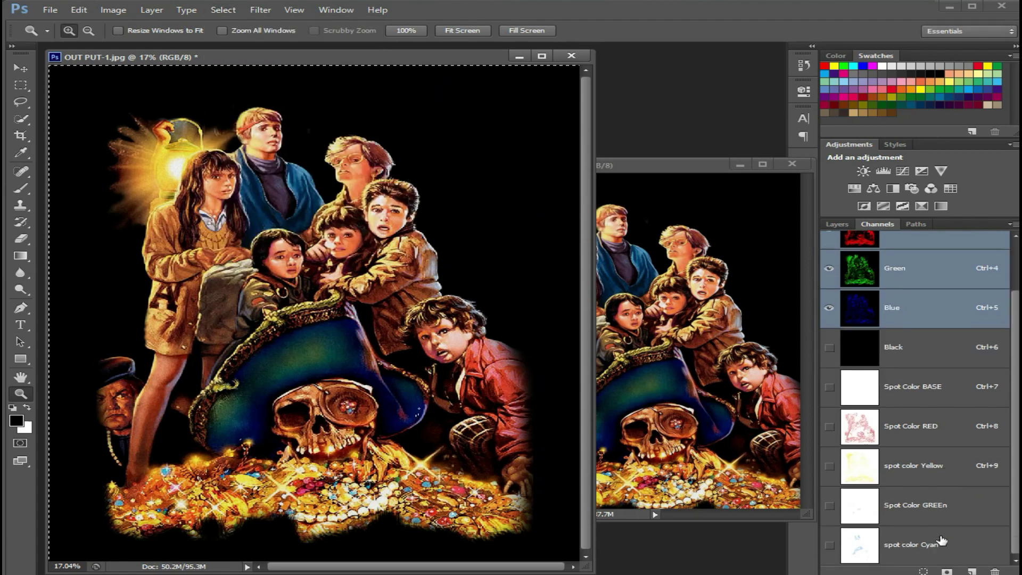
scroll(942, 533, "up", 1)
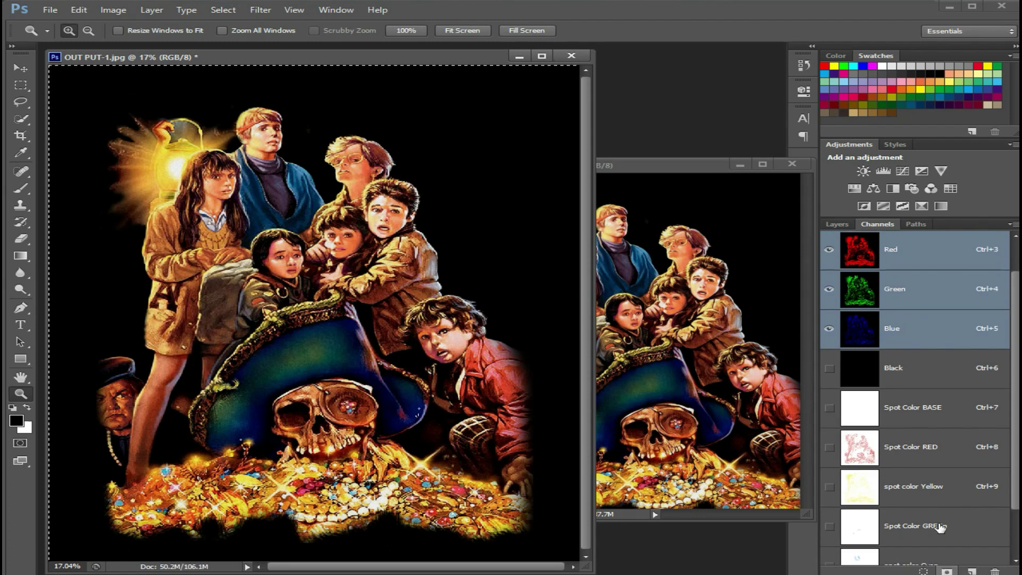
Show the Black channel with the BASE, RED, Yellow, GREEn, Cyan and Alpha 1 channels
left_click(926, 376)
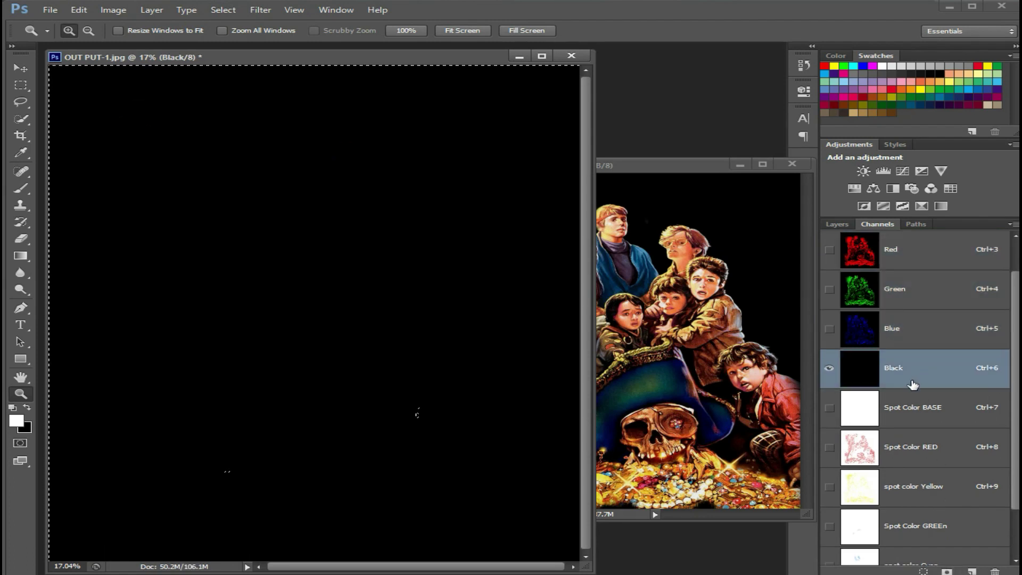
left_click(829, 408)
left_click(830, 446)
left_click(830, 486)
left_click(830, 526)
scroll(829, 530, "down", 1)
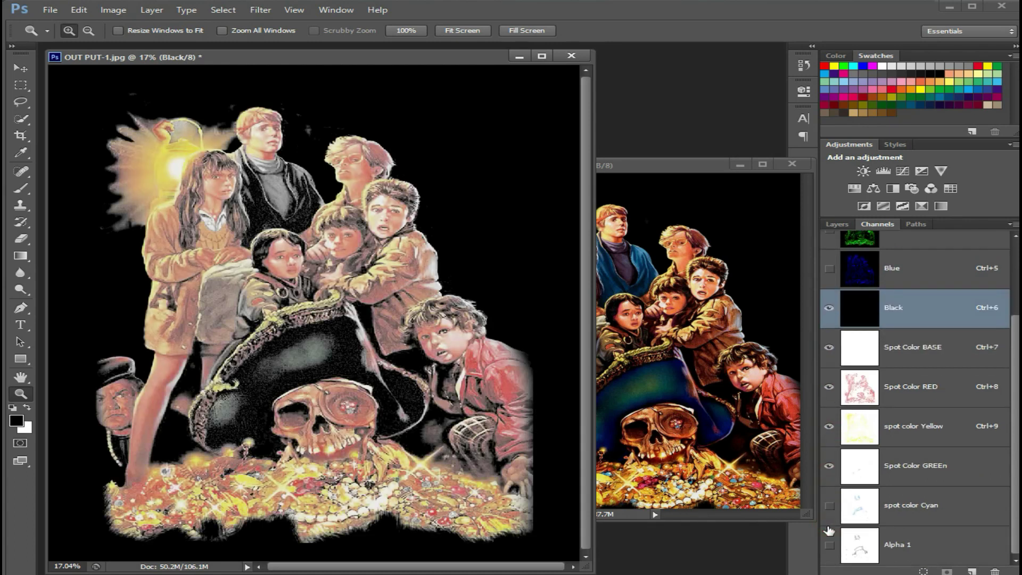
left_click(829, 507)
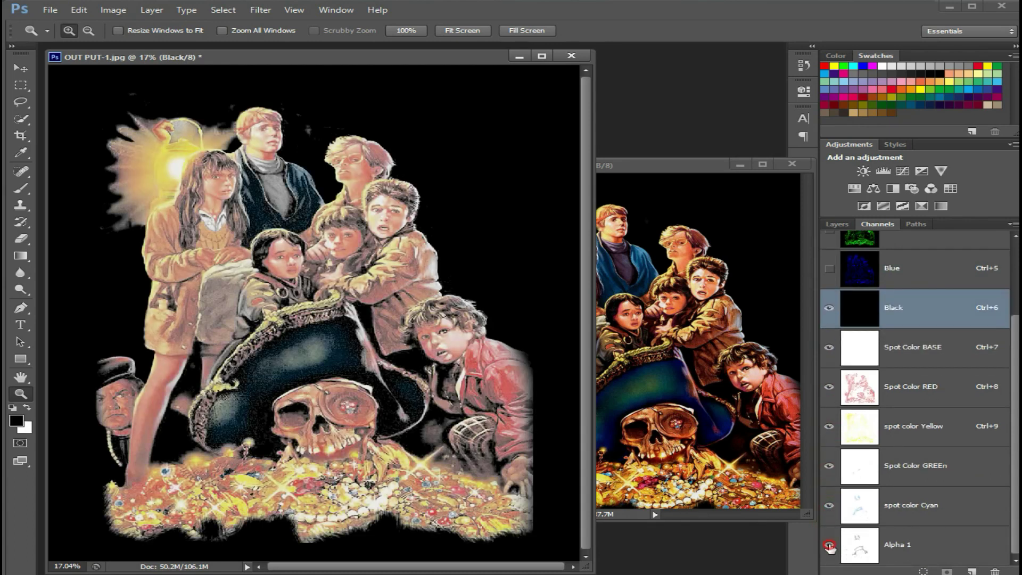
left_click(829, 547)
Make Alpha 1 a blue spot channel named 'Spot Color Blue' at 5% solidity
double_click(859, 546)
left_click(418, 228)
left_click(428, 275)
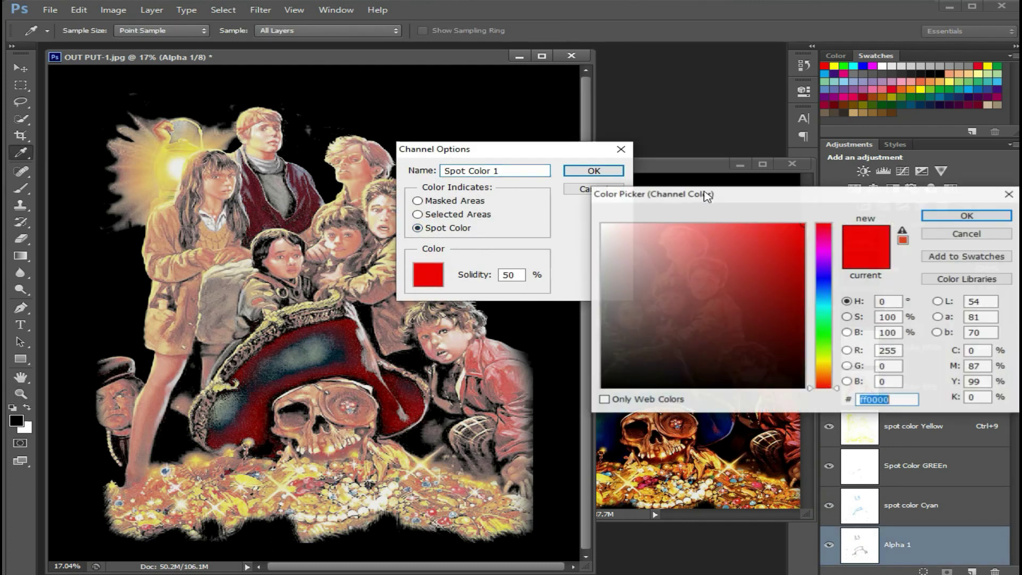
left_click(863, 66)
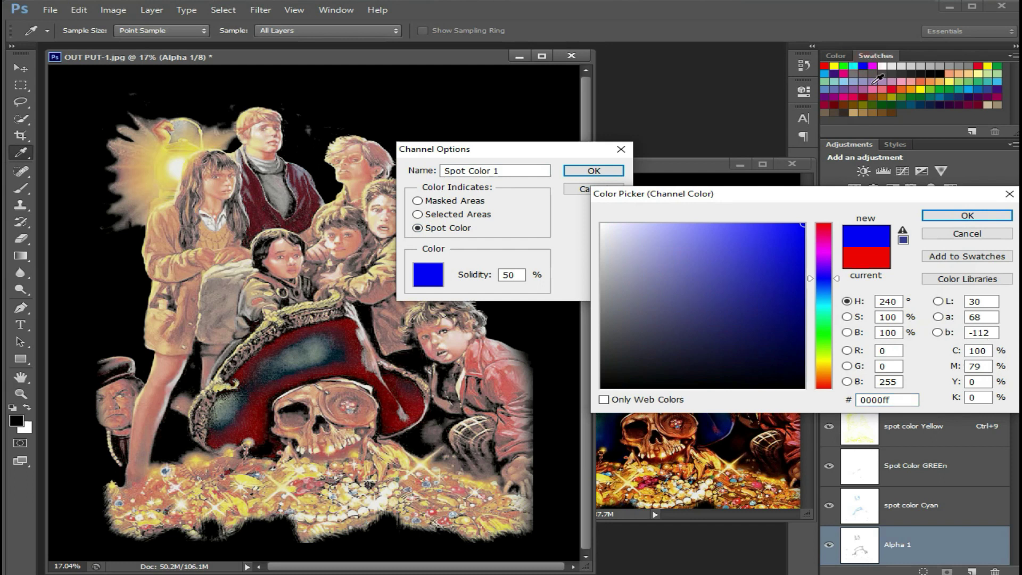
left_click(973, 219)
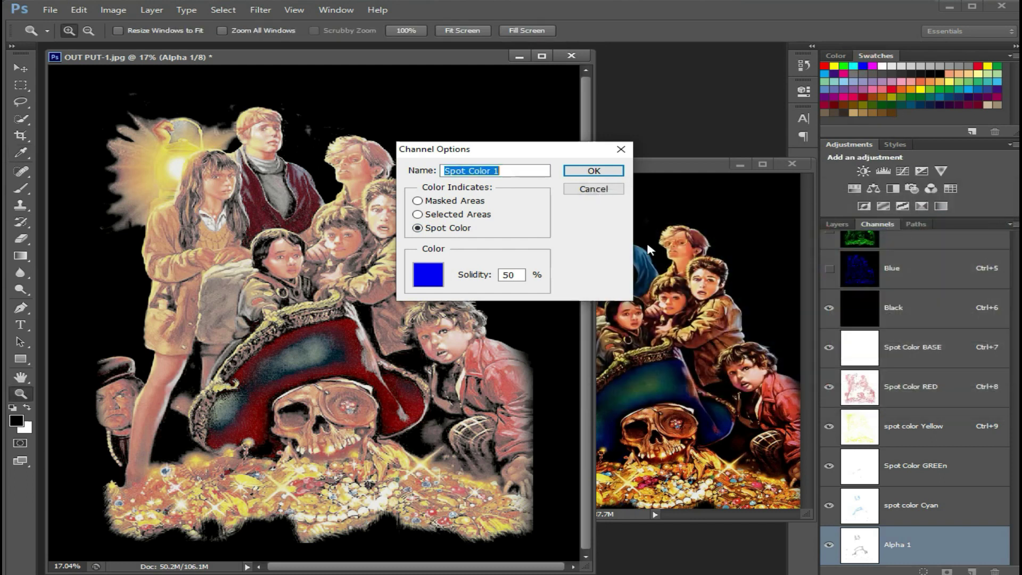
left_click(524, 275)
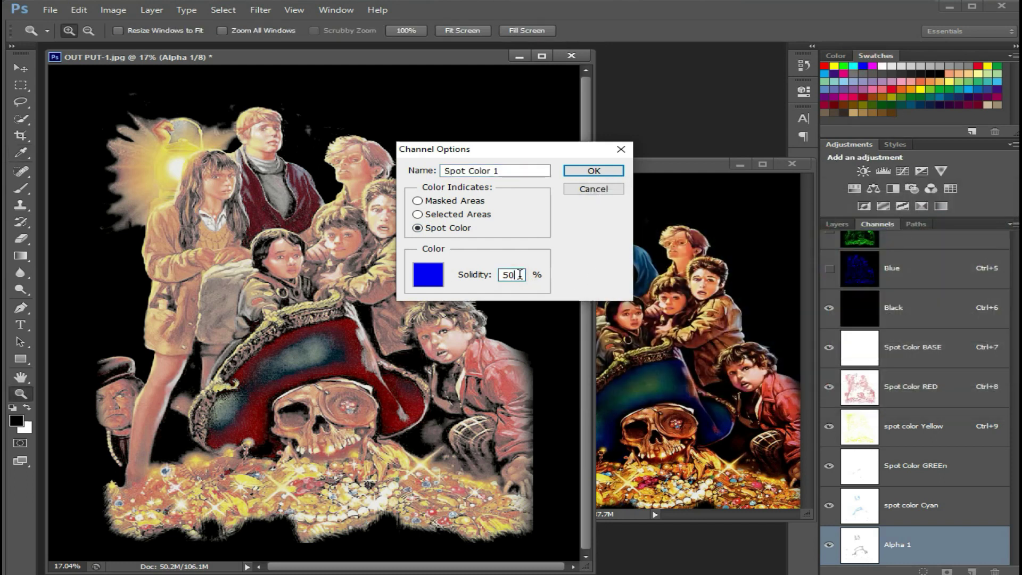
left_click(515, 169)
key("BackSpace")
type("Blue")
left_click(588, 171)
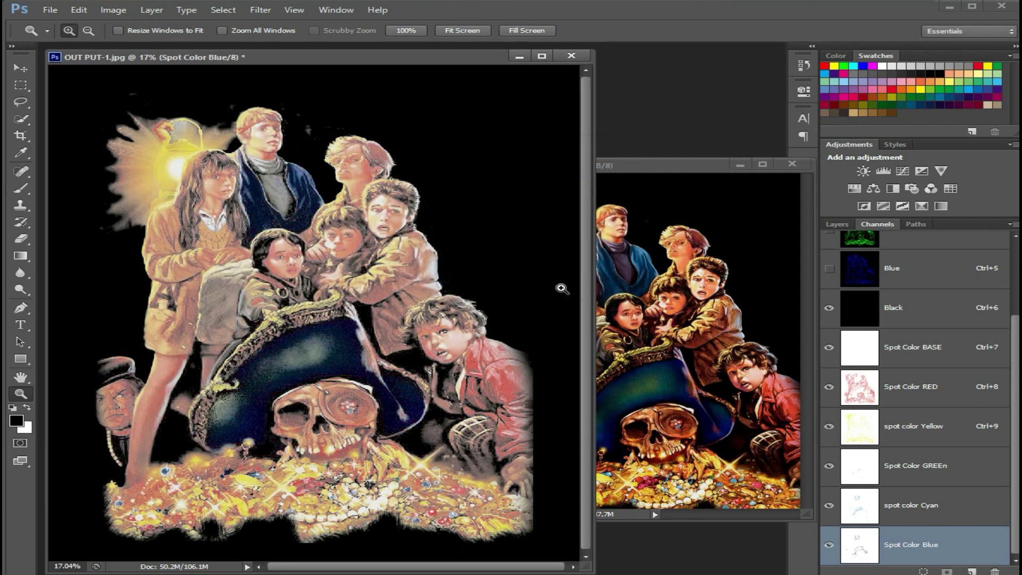
On the RGB composite, select the poster's Magentas with Color Range
scroll(968, 372, "up", 3)
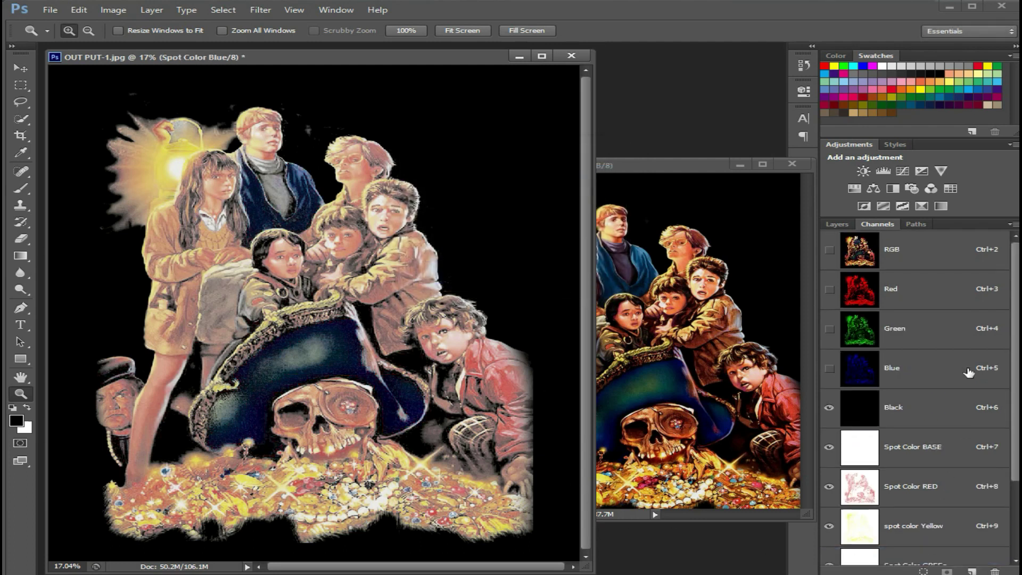
left_click(940, 273)
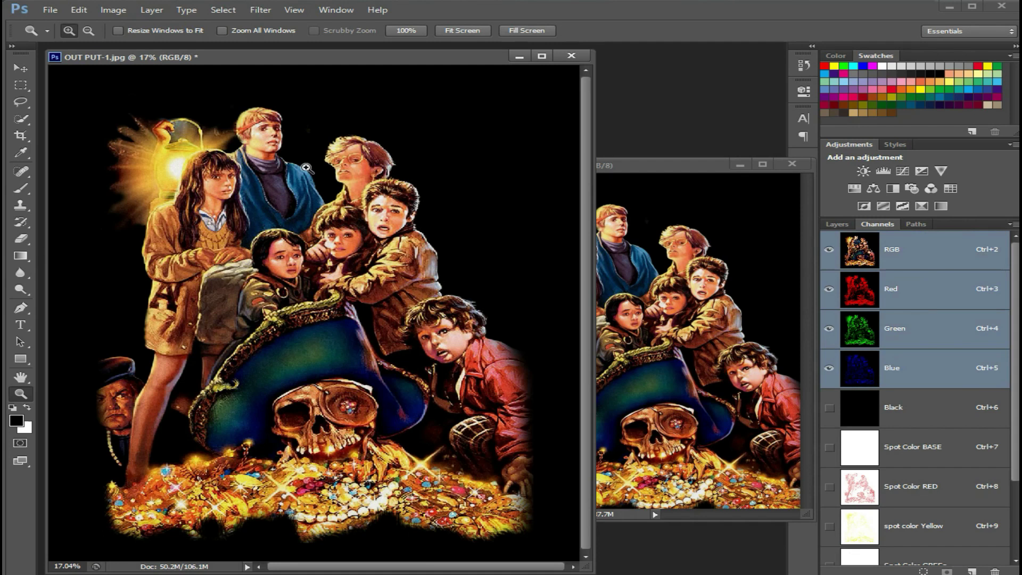
left_click(227, 10)
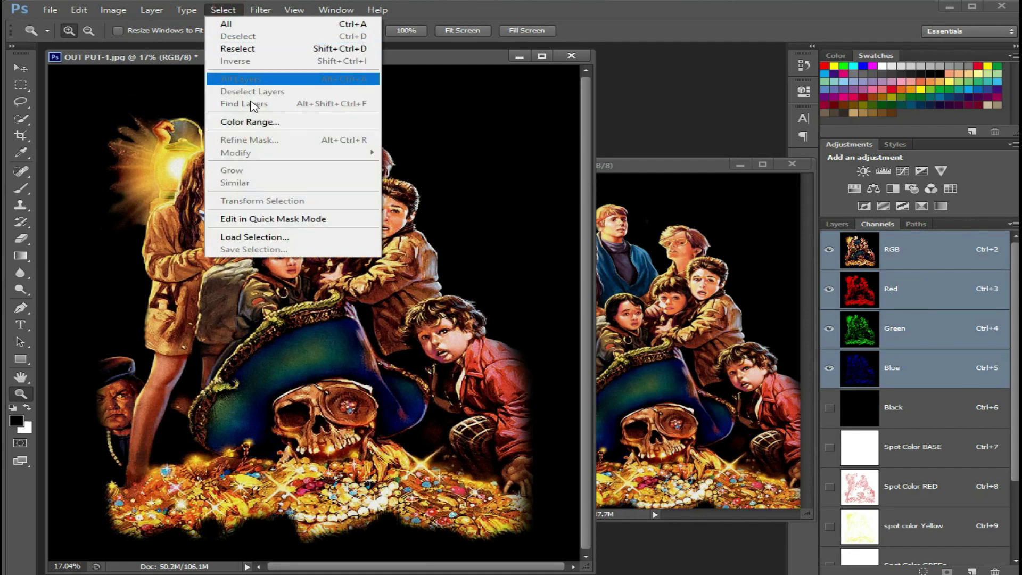
left_click(254, 122)
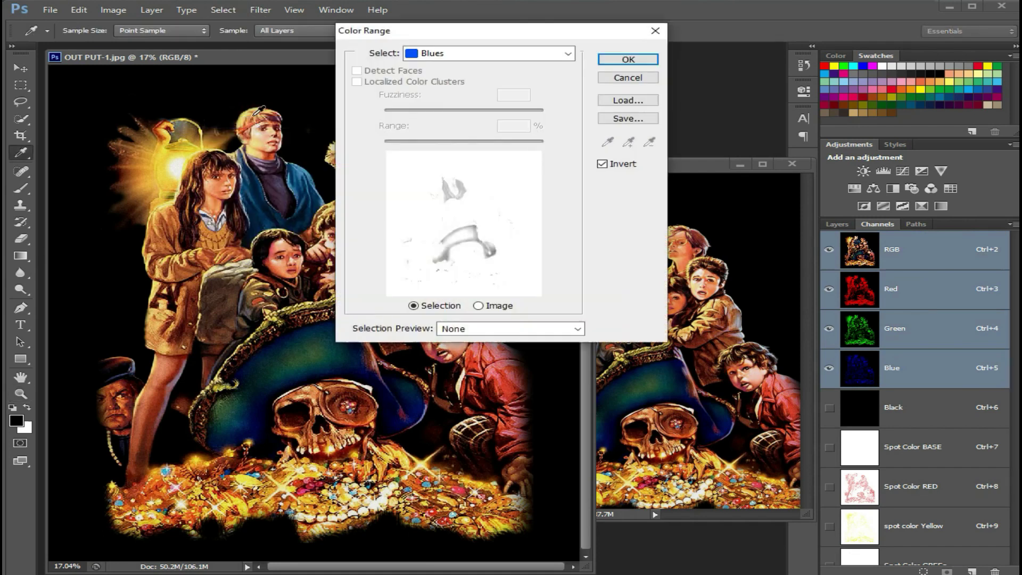
left_click(480, 55)
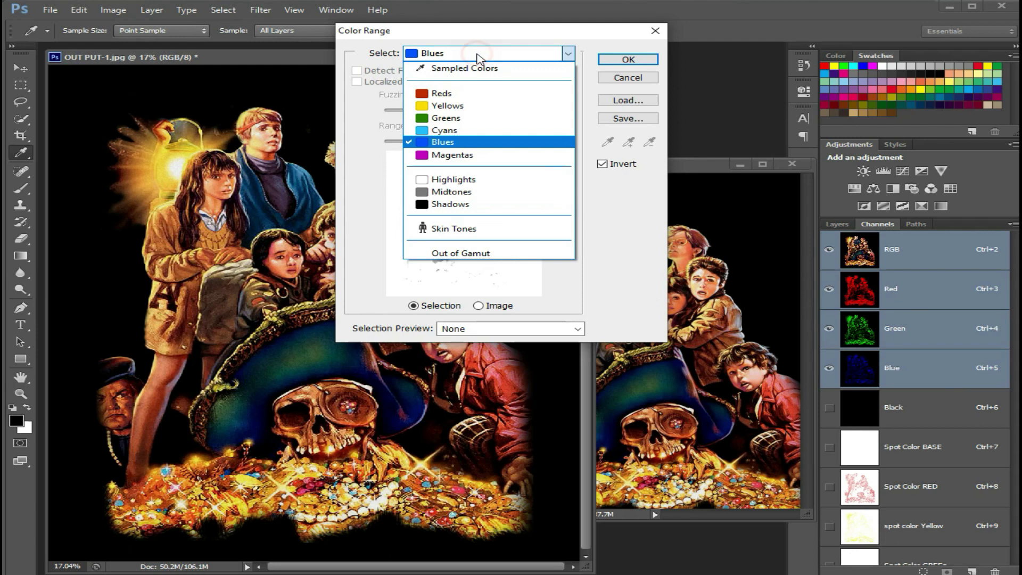
left_click(486, 156)
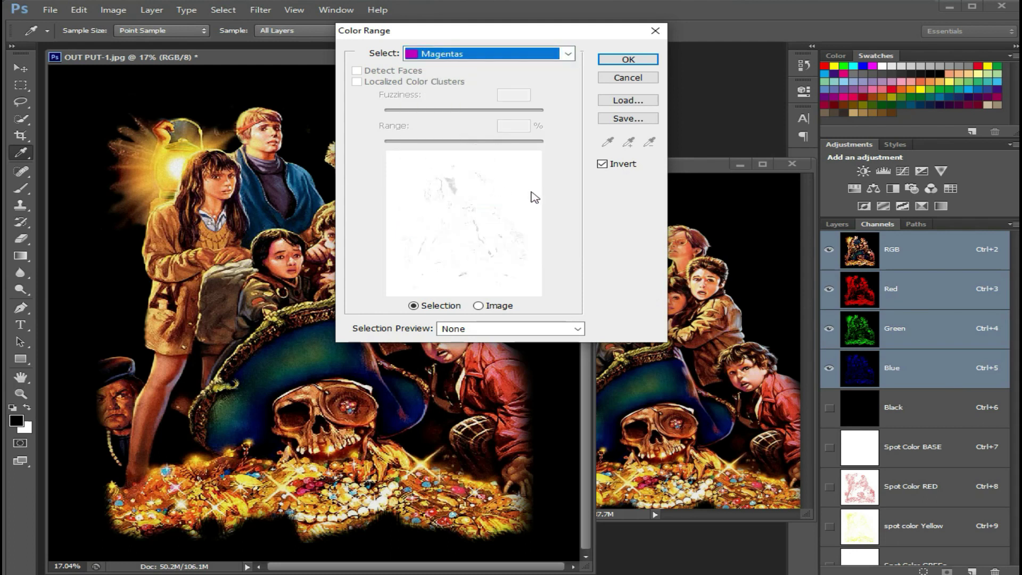
left_click(625, 61)
key("z")
Expand the Magentas selection slightly outward with Modify > Expand
left_click(220, 10)
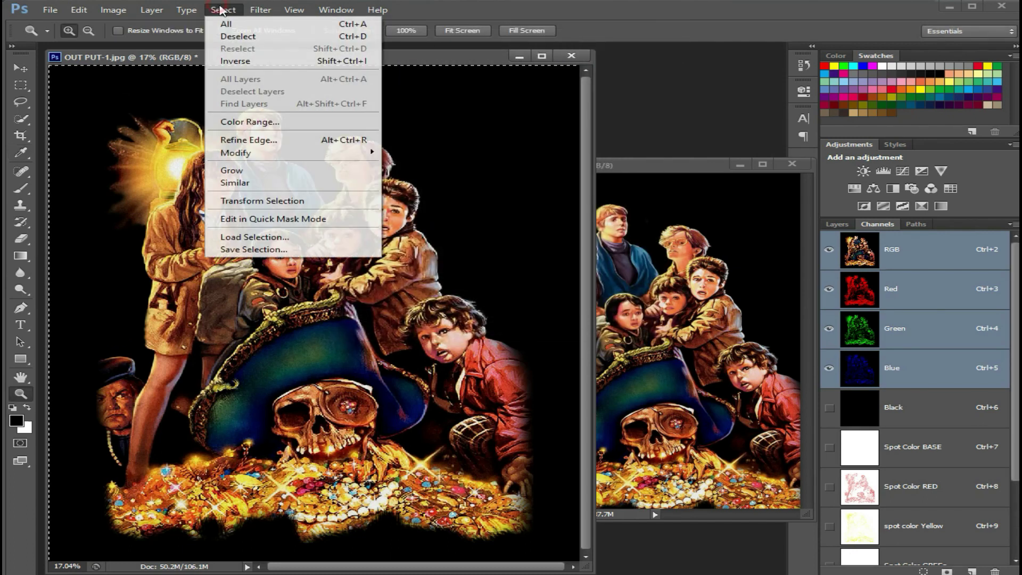
mouse_move(236, 152)
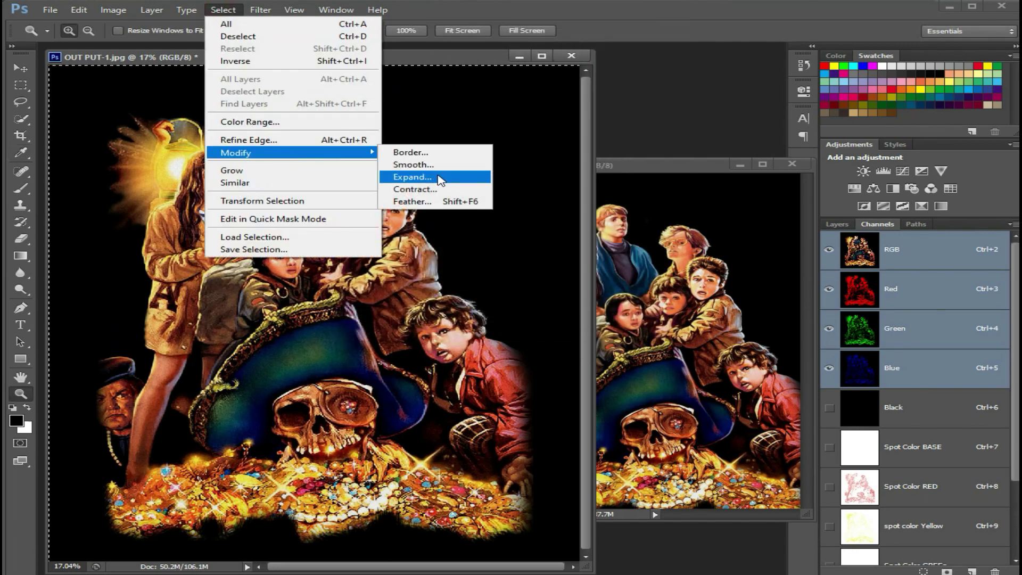
left_click(439, 180)
key("Return")
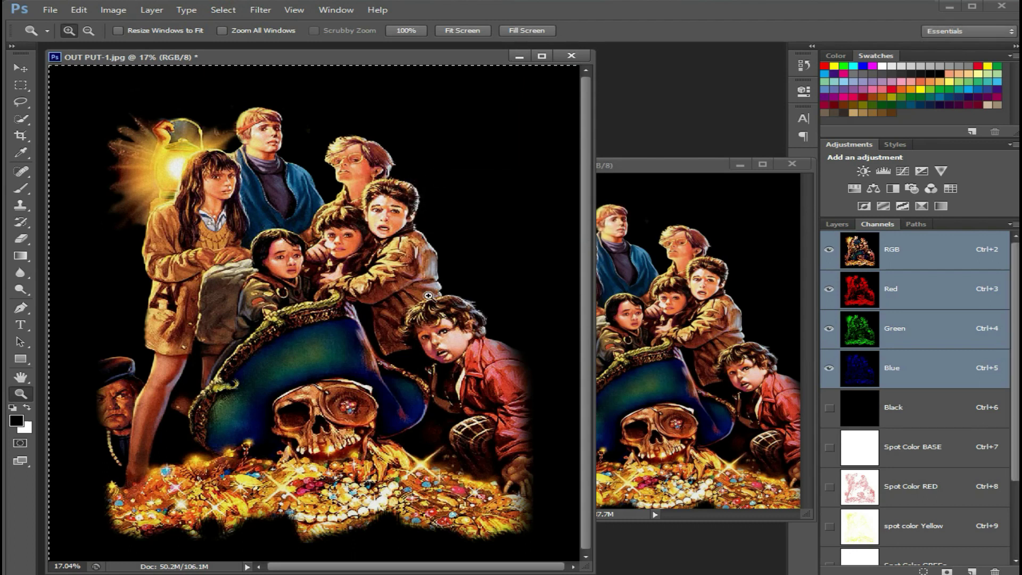
scroll(957, 558, "down", 3)
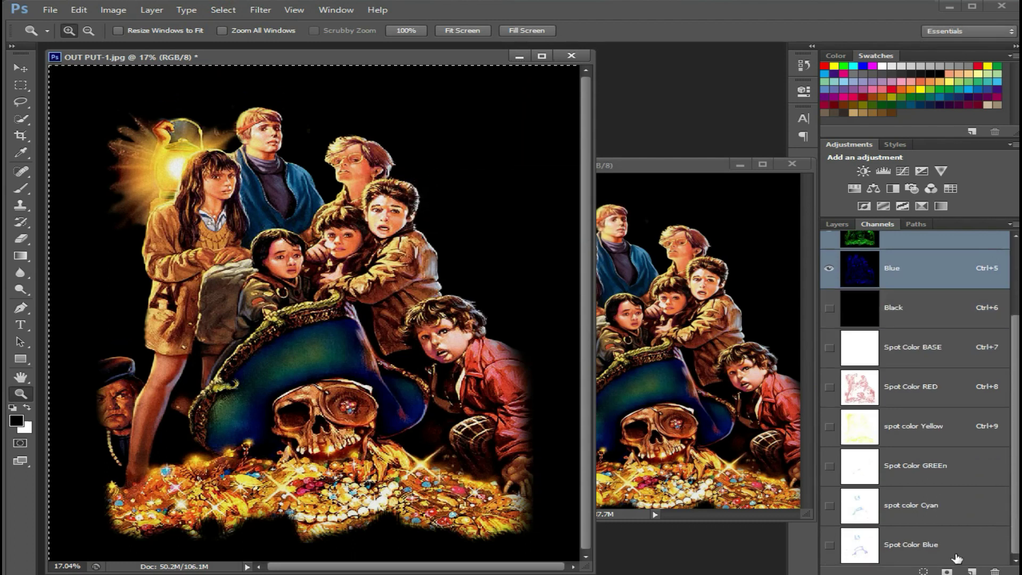
scroll(938, 382, "up", 3)
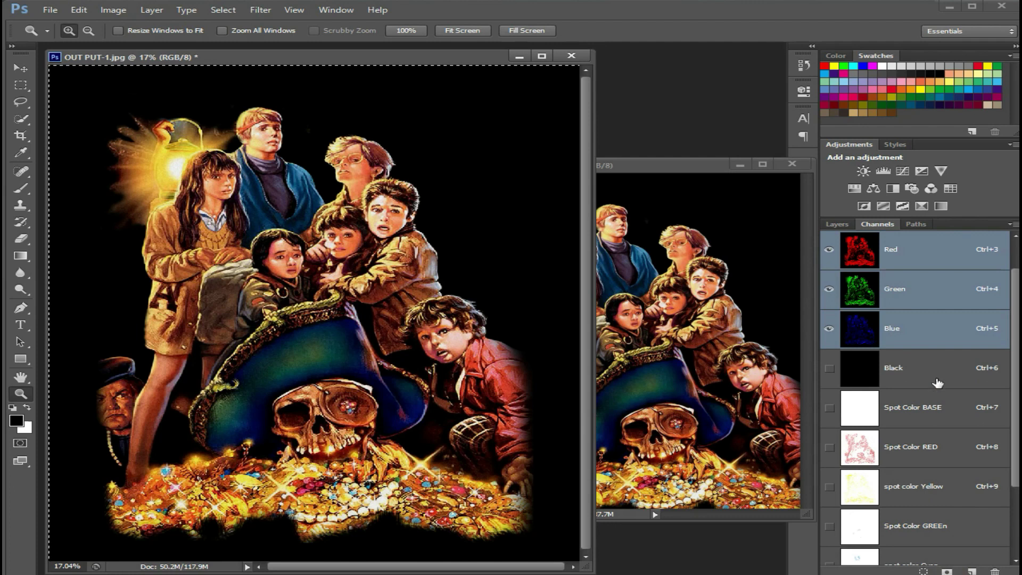
Show the Black channel with the BASE, RED, Yellow, GREEn, Cyan and Blue spot channels
left_click(937, 380)
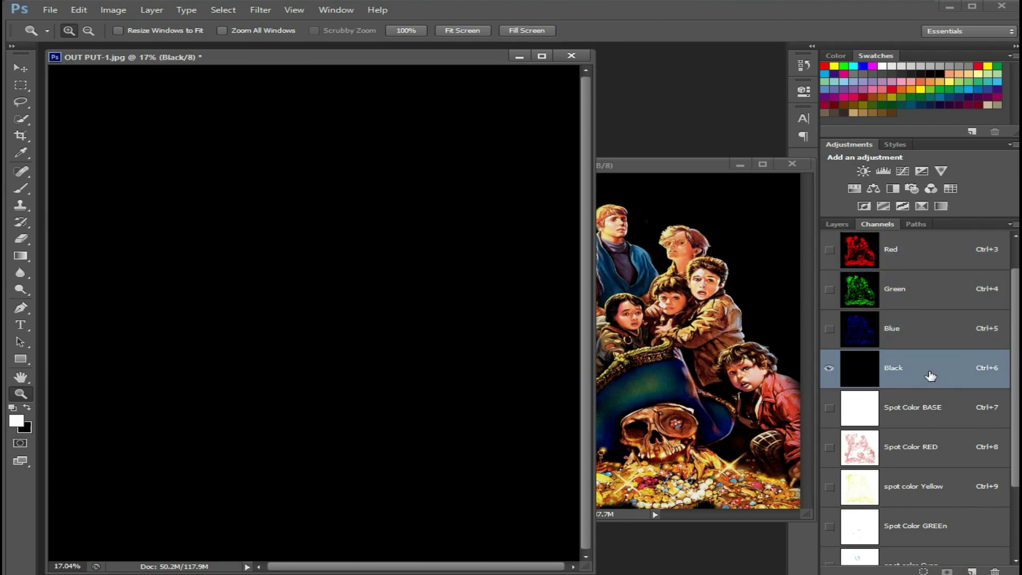
left_click(829, 407)
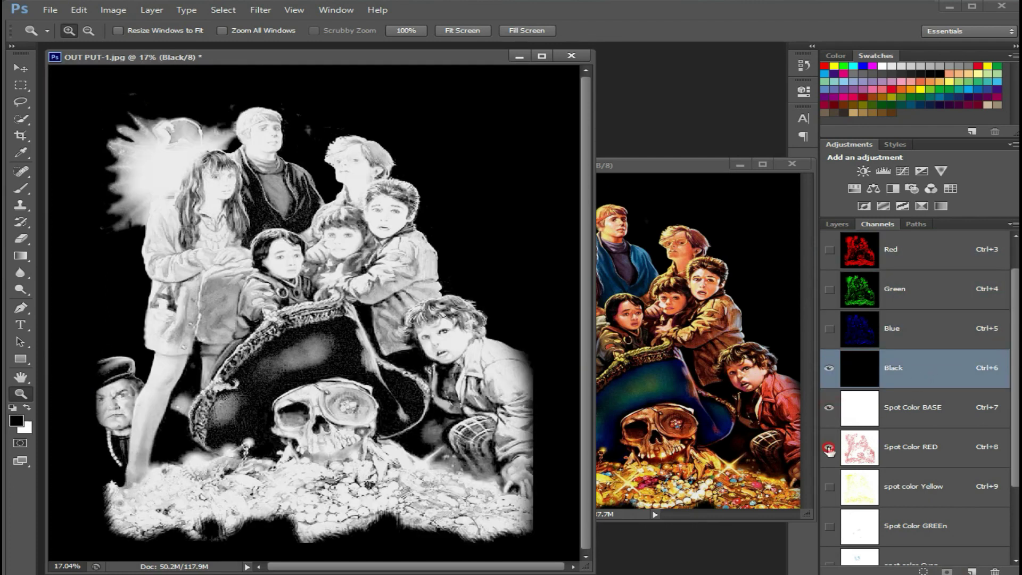
left_click(830, 447)
left_click(830, 486)
left_click(829, 526)
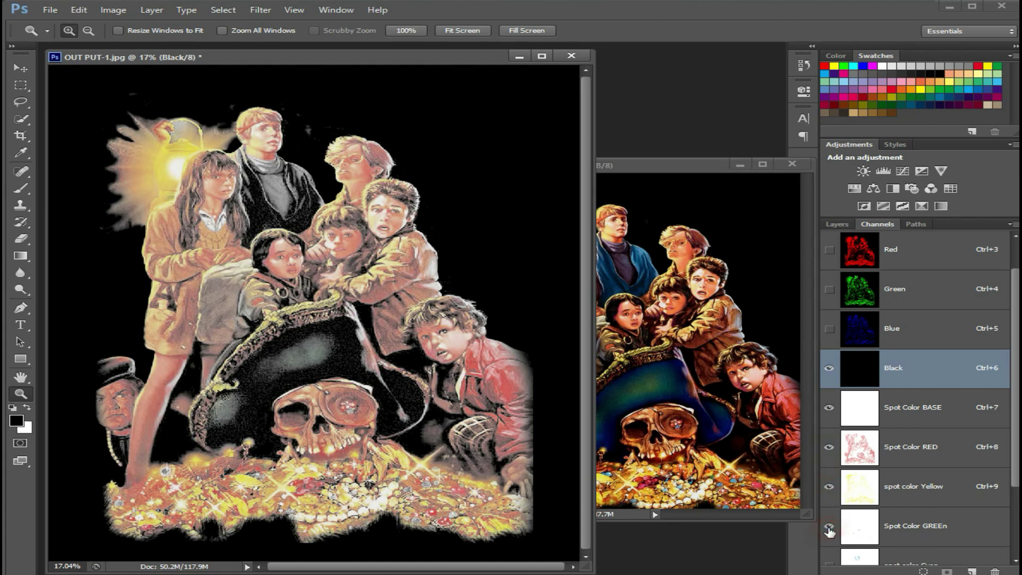
scroll(829, 533, "down", 2)
left_click(829, 466)
left_click(829, 505)
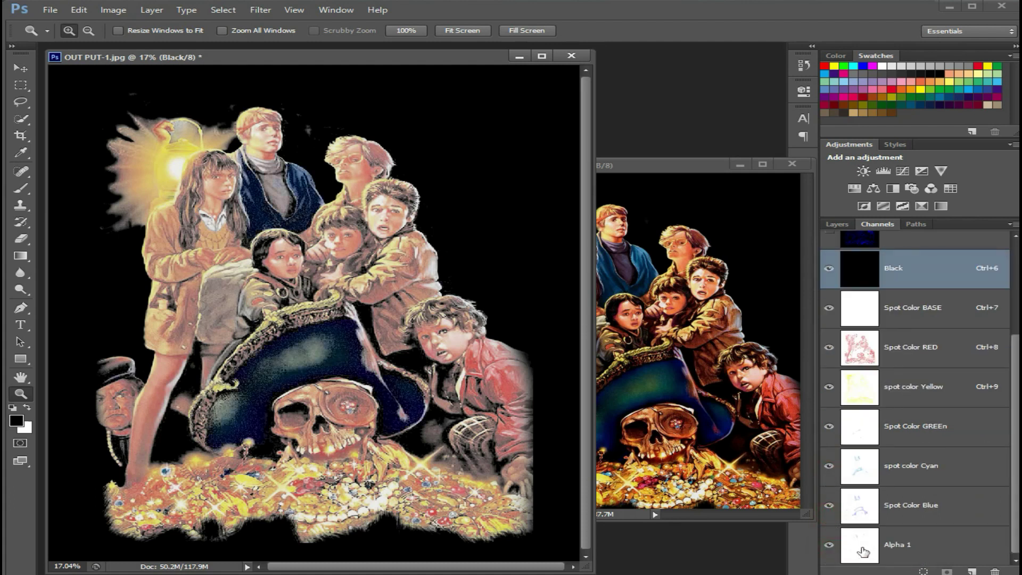
Make Alpha 1 a magenta spot channel named 'Spot Color MAGENTA' at 5% solidity
double_click(859, 546)
left_click(417, 227)
left_click(428, 275)
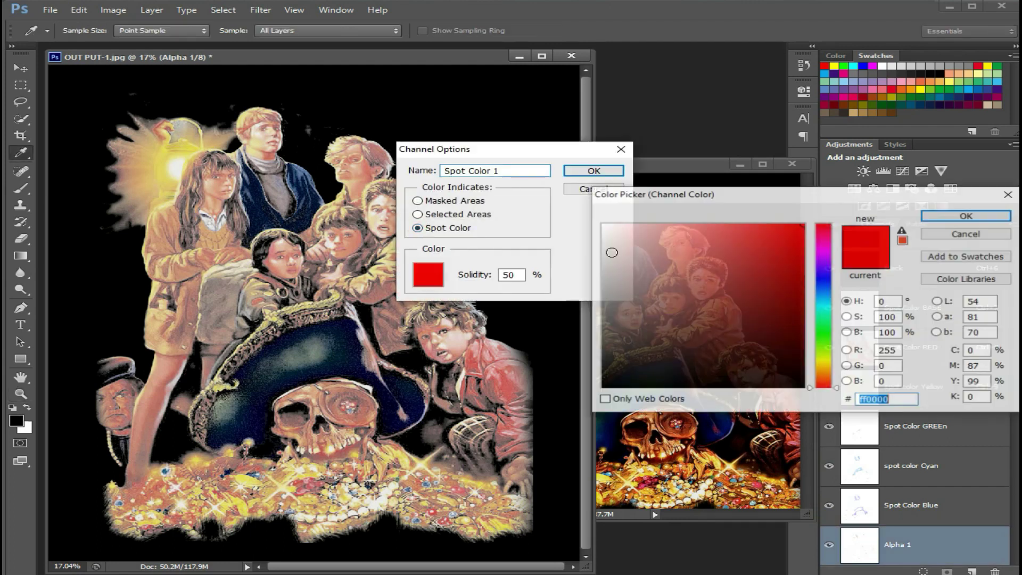
left_click(874, 66)
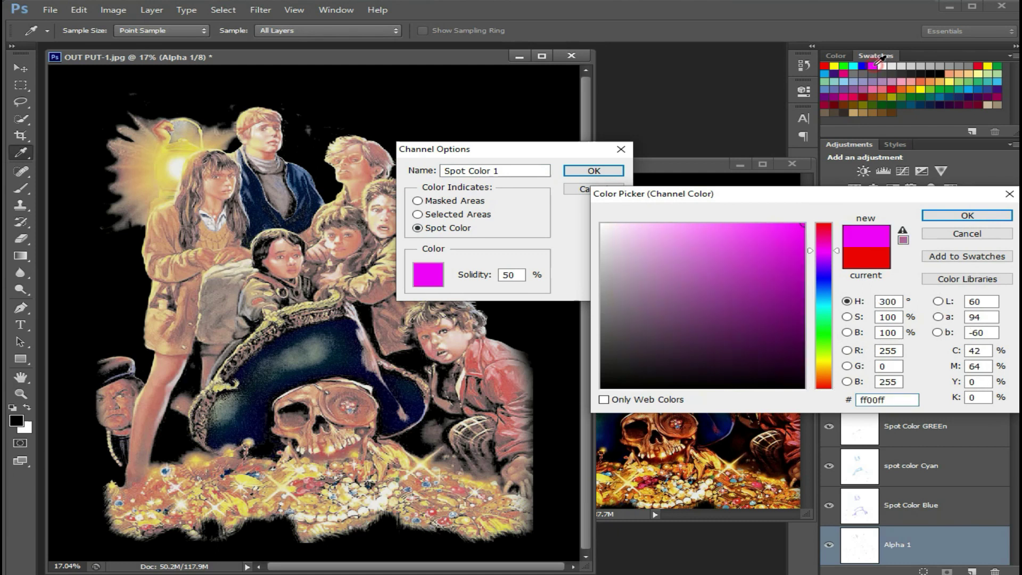
left_click(953, 217)
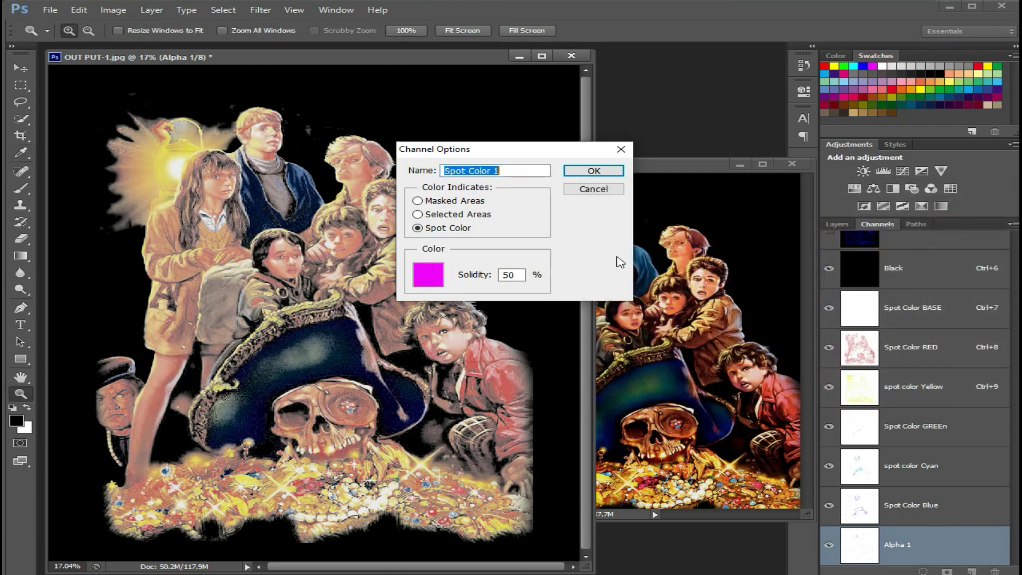
left_click(522, 275)
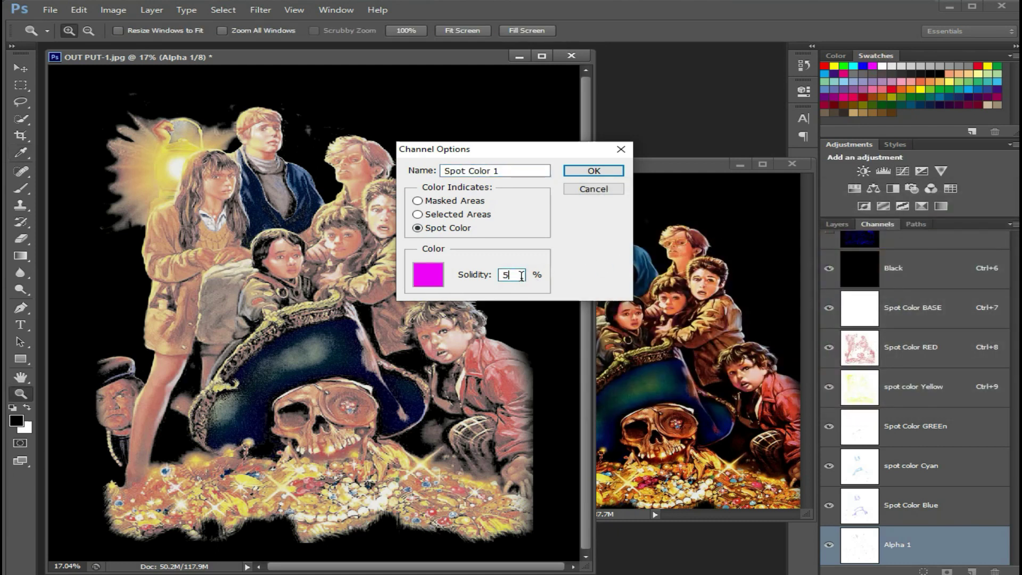
left_click(523, 169)
type("MAGENTA")
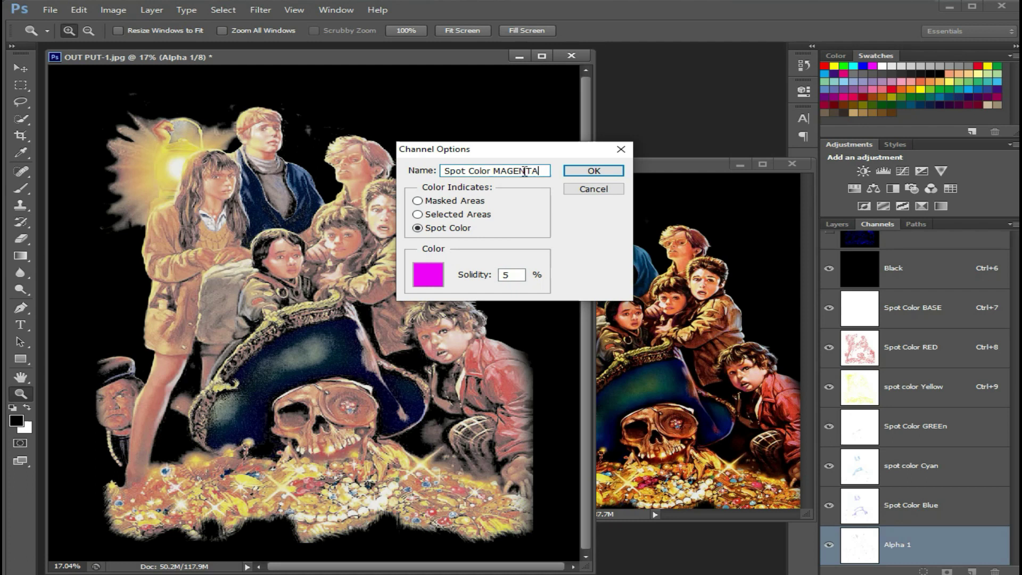
left_click(594, 171)
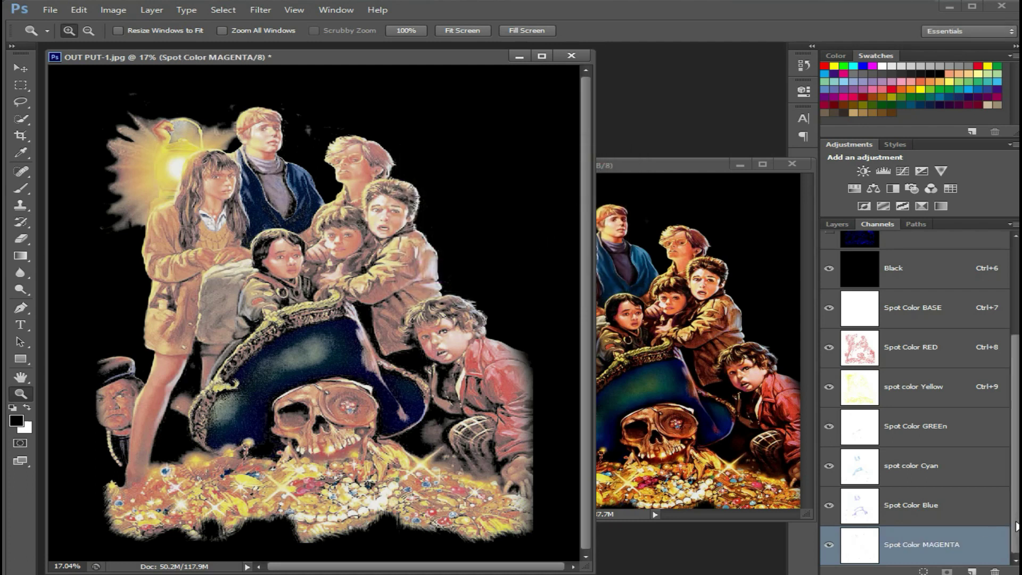
Hide all the spot channels from MAGENTA up to BASE
scroll(950, 489, "up", 3)
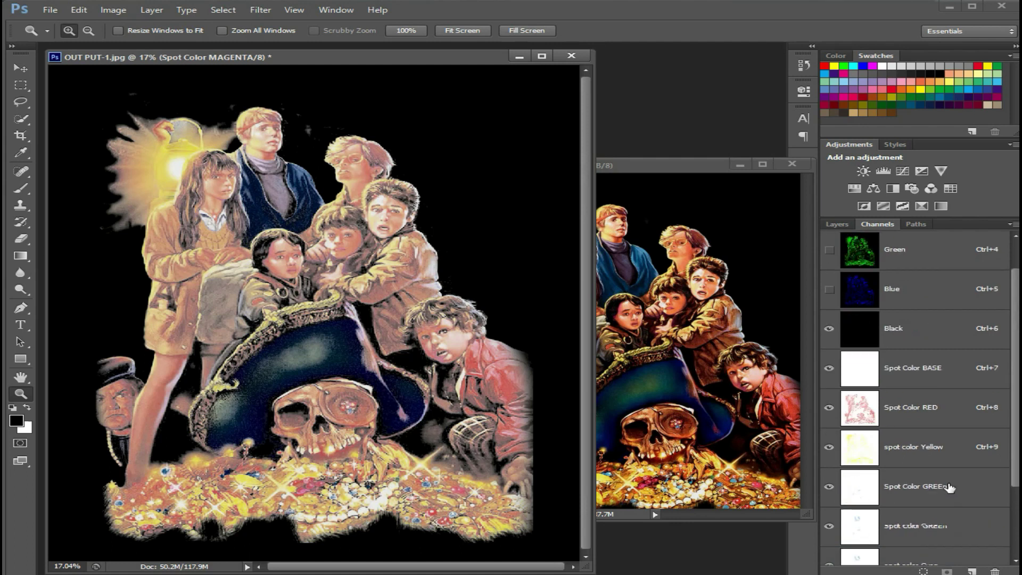
scroll(950, 488, "down", 2)
left_click(829, 545)
left_click(829, 505)
left_click(829, 465)
left_click(829, 426)
left_click(829, 386)
left_click(829, 348)
left_click(829, 308)
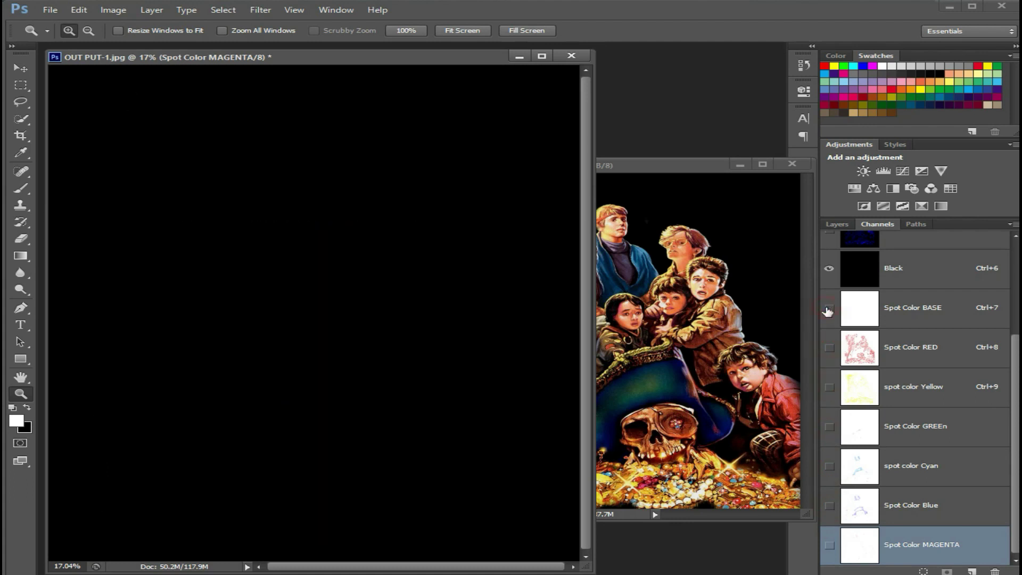
Restore Spot Color BASE and briefly preview the MAGENTA, Blue and Cyan spot channels
left_click(829, 545)
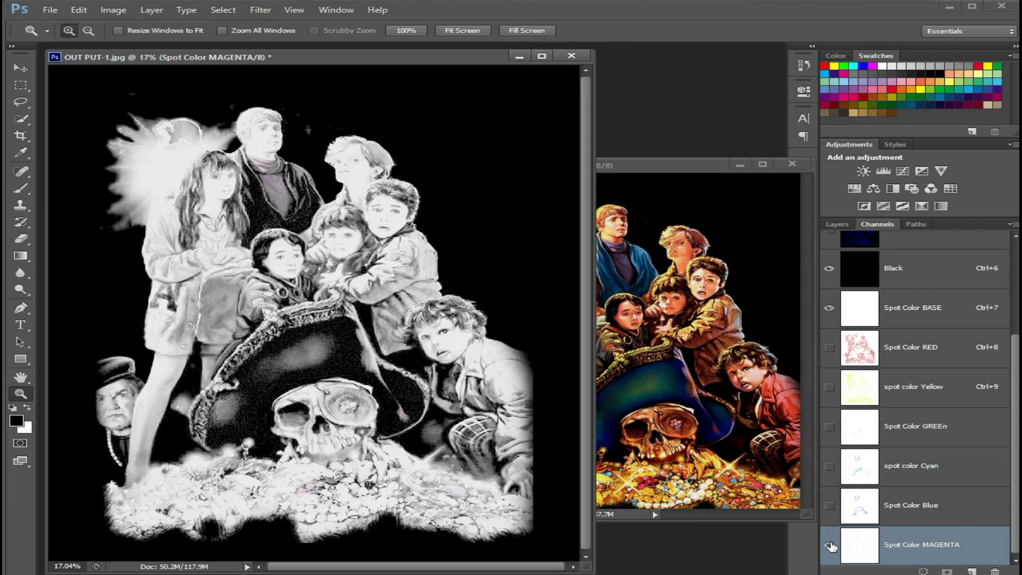
left_click(830, 544)
left_click(830, 544)
left_click(830, 544)
left_click(828, 505)
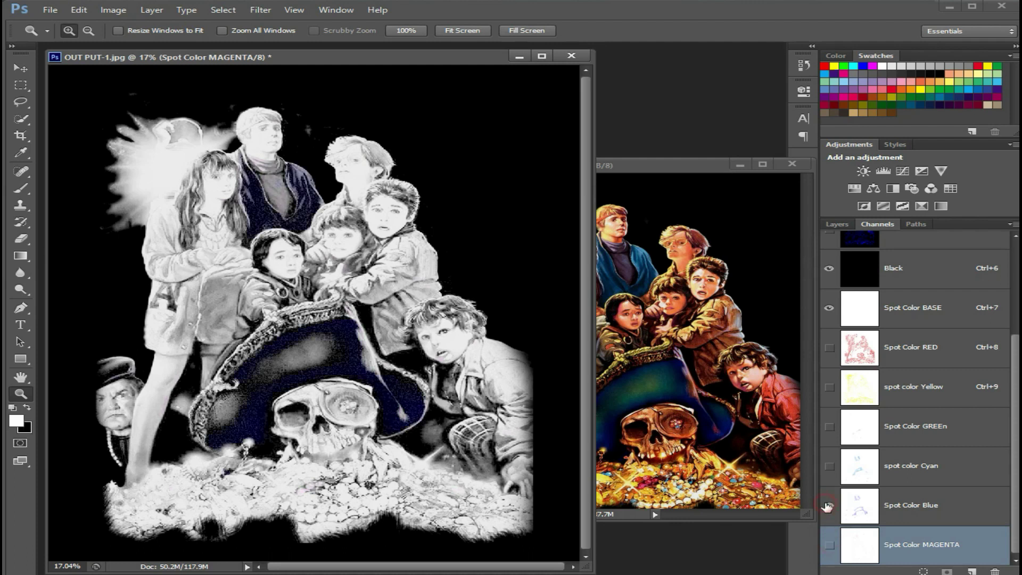
left_click(829, 505)
left_click(829, 467)
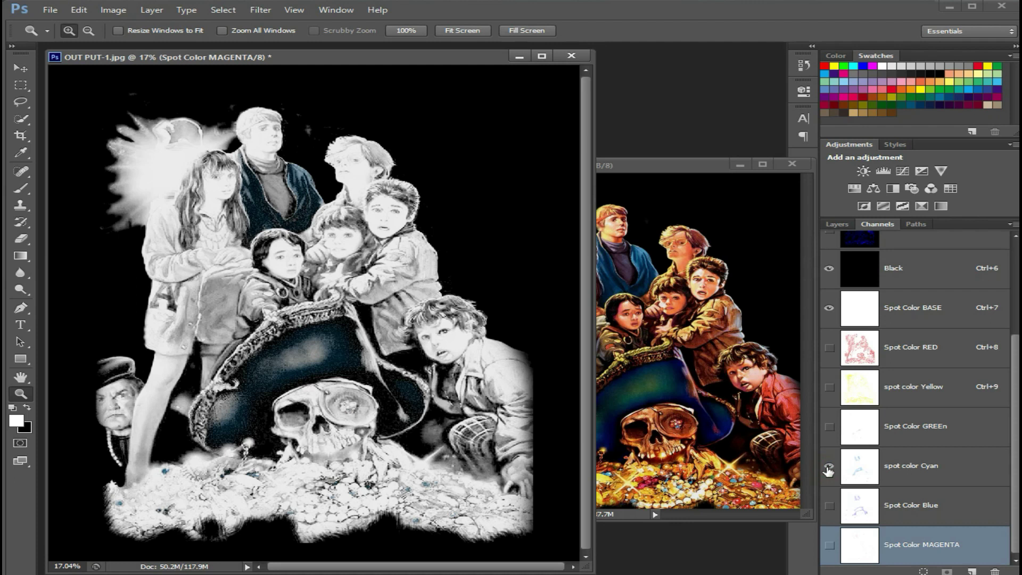
left_click(829, 466)
Preview the GREEn, Yellow and RED spot channels, leaving only Black and BASE visible
left_click(829, 426)
left_click(829, 426)
left_click(829, 387)
left_click(829, 388)
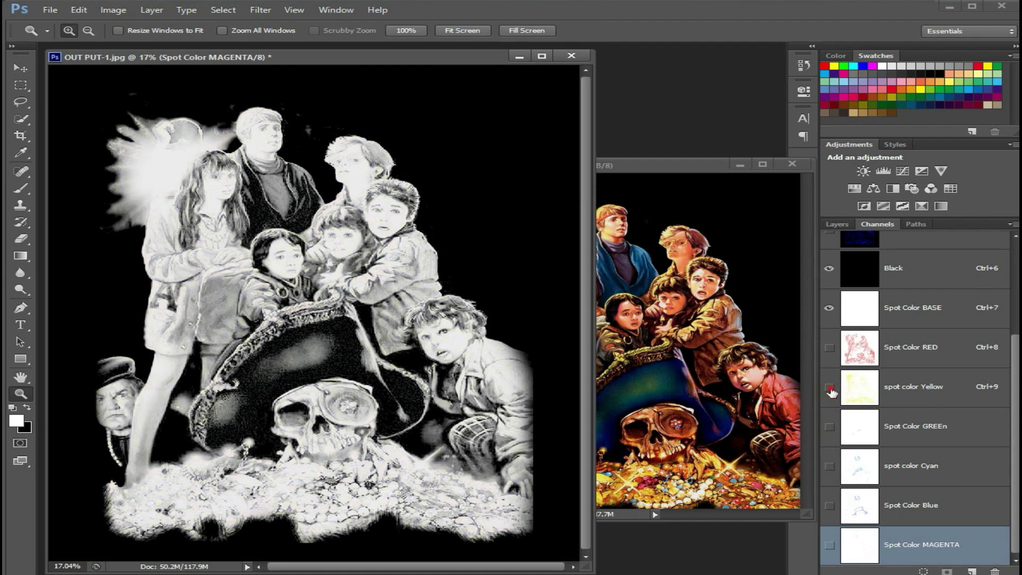
left_click(830, 387)
left_click(829, 347)
left_click(829, 309)
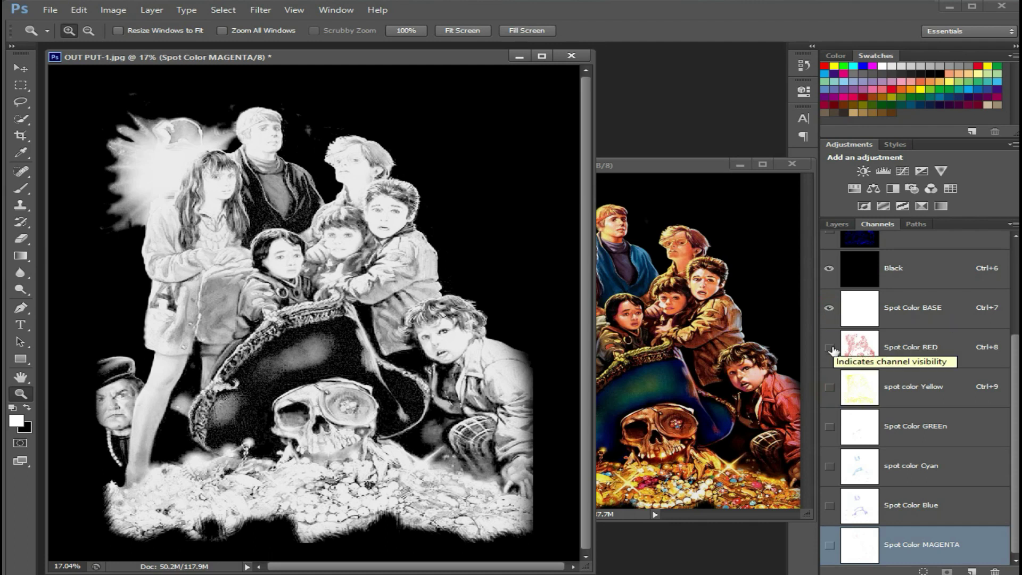
scroll(955, 322, "up", 5)
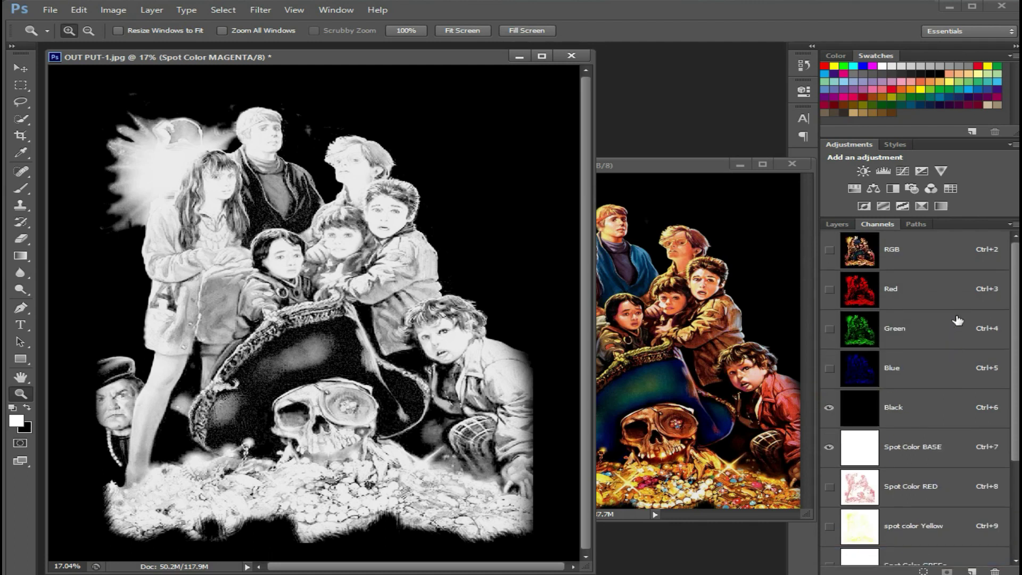
Delete the RGB, Red, Green and Blue channels, then select Spot Color BASE
left_click(952, 254)
right_click(951, 253)
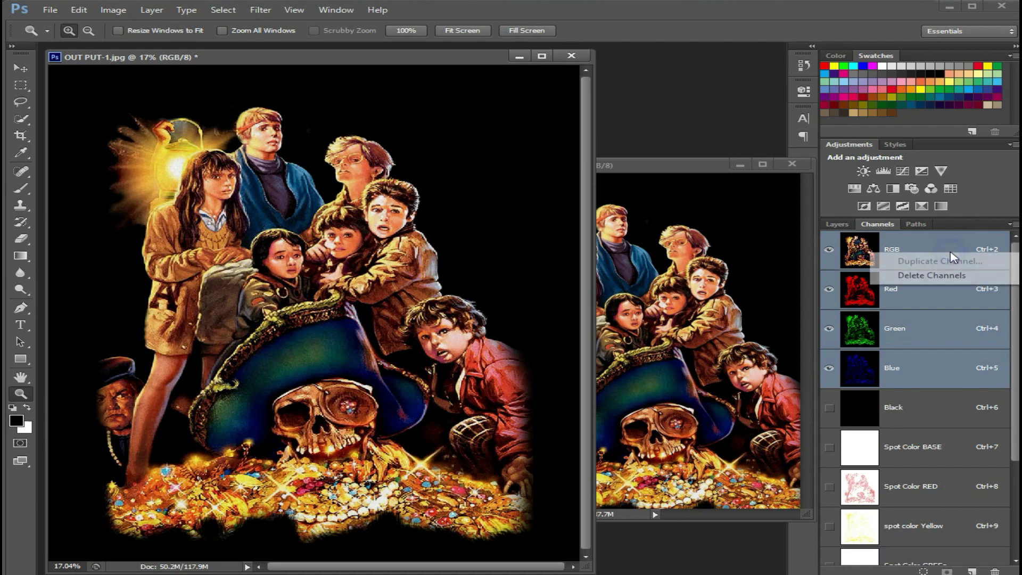
left_click(958, 276)
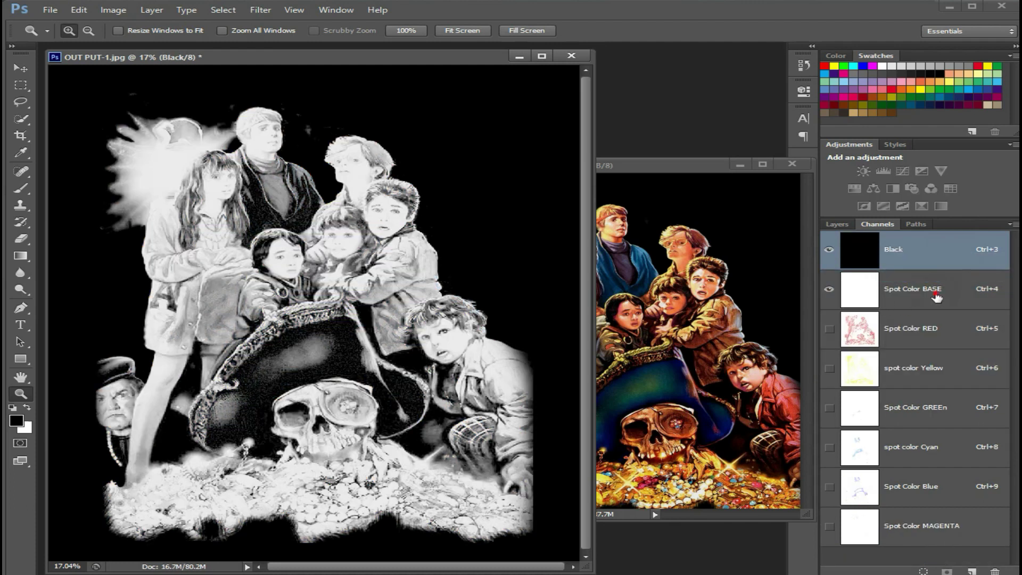
left_click(873, 298)
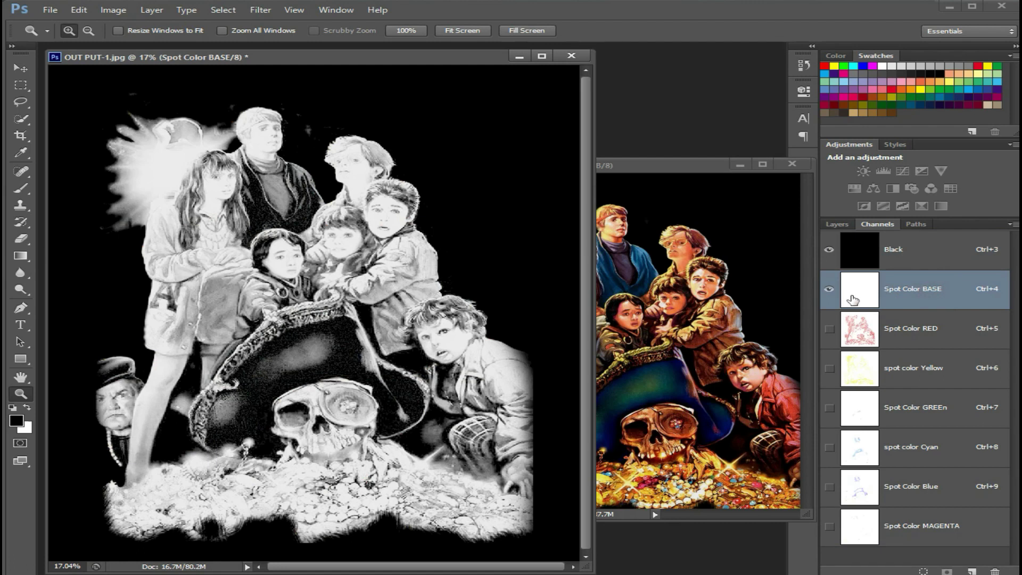
Apply Levels with a 0.83 midtone to Spot Color BASE
key("ctrl+l")
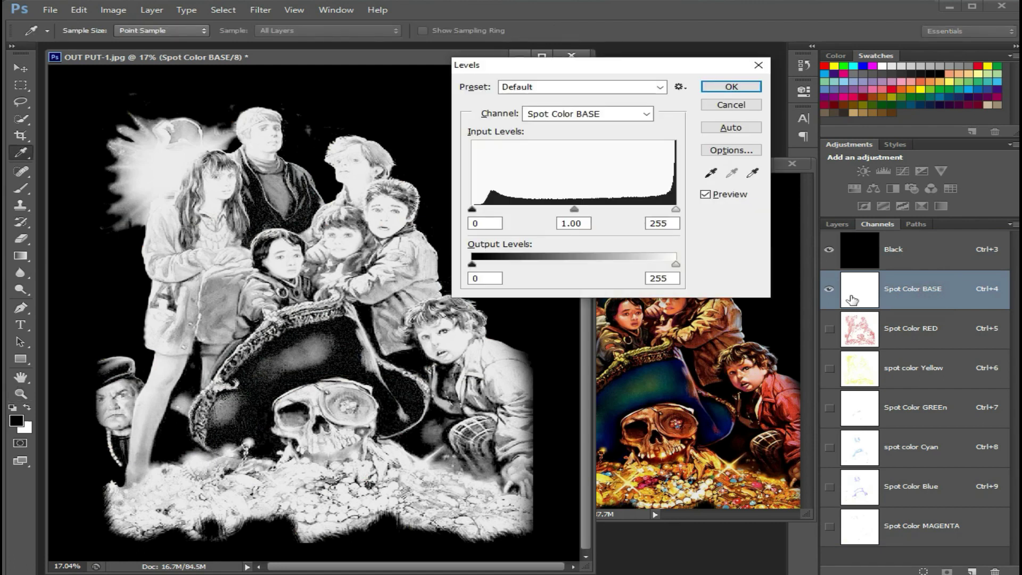
left_click(588, 224)
key("BackSpace")
type("83")
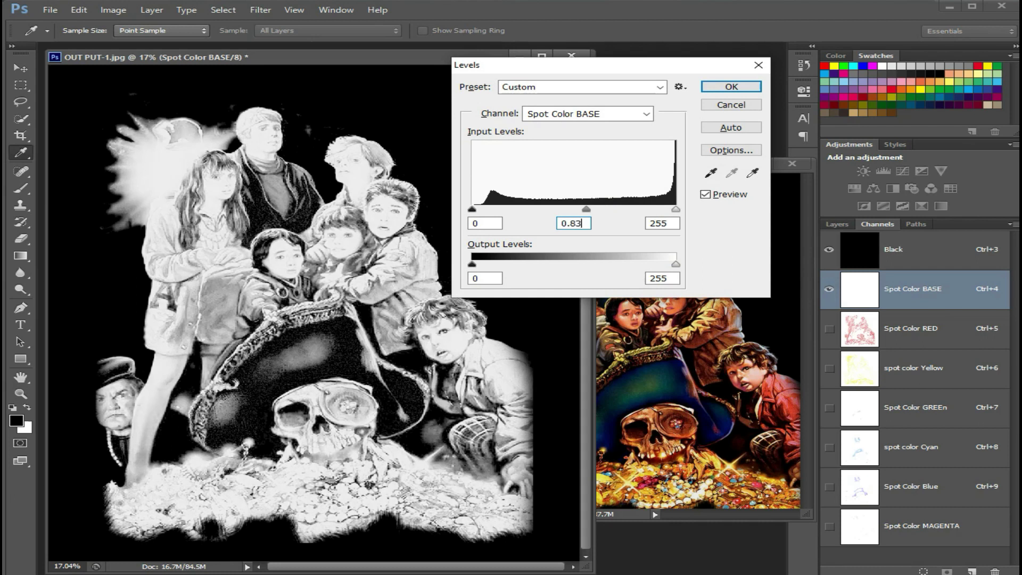
left_click(731, 87)
Show Spot Color RED and apply Levels with a 0.72 midtone
left_click(829, 328)
left_click(908, 337)
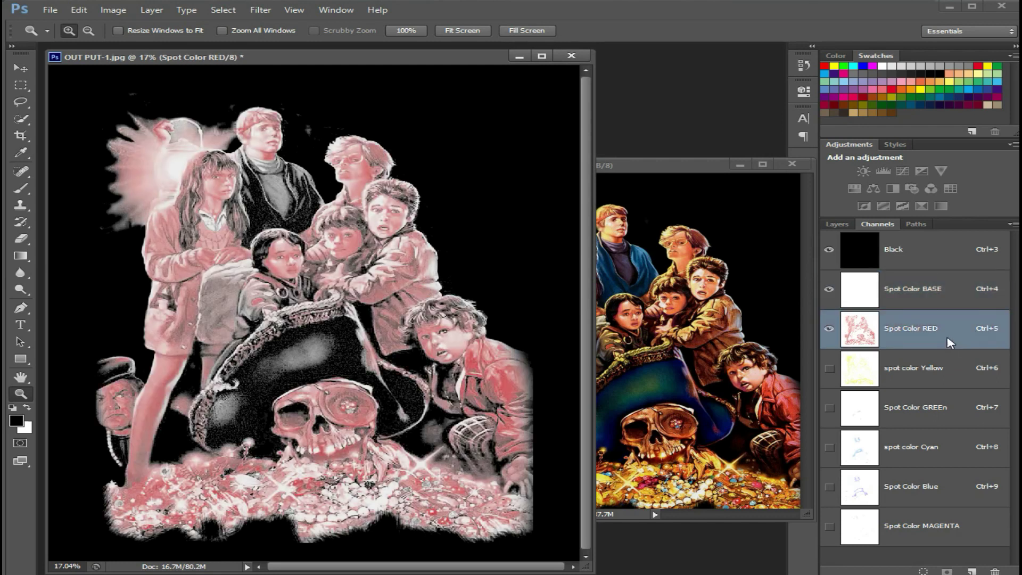
key("ctrl+l")
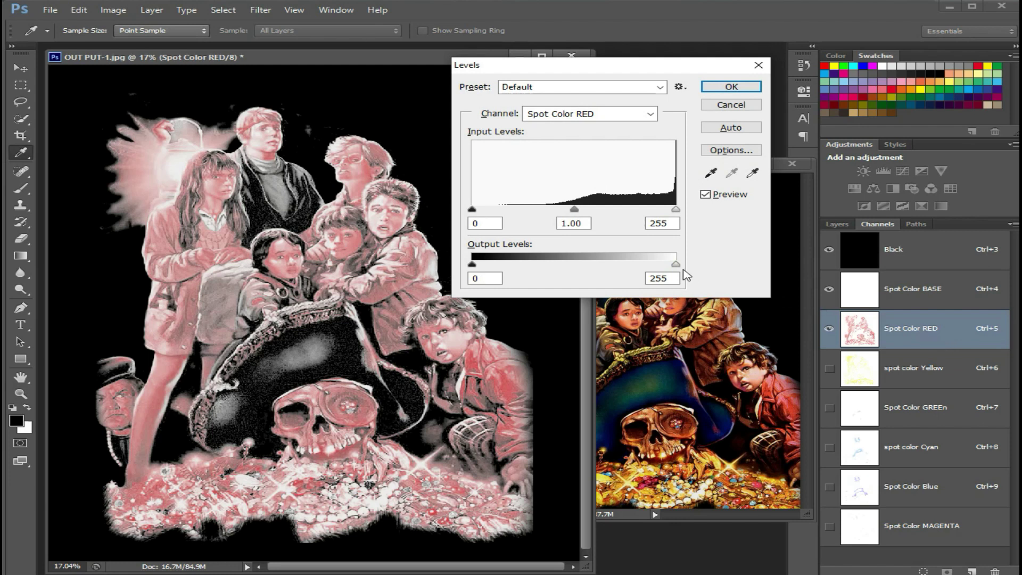
left_click(584, 223)
key("BackSpace")
key("BackSpace")
type("72")
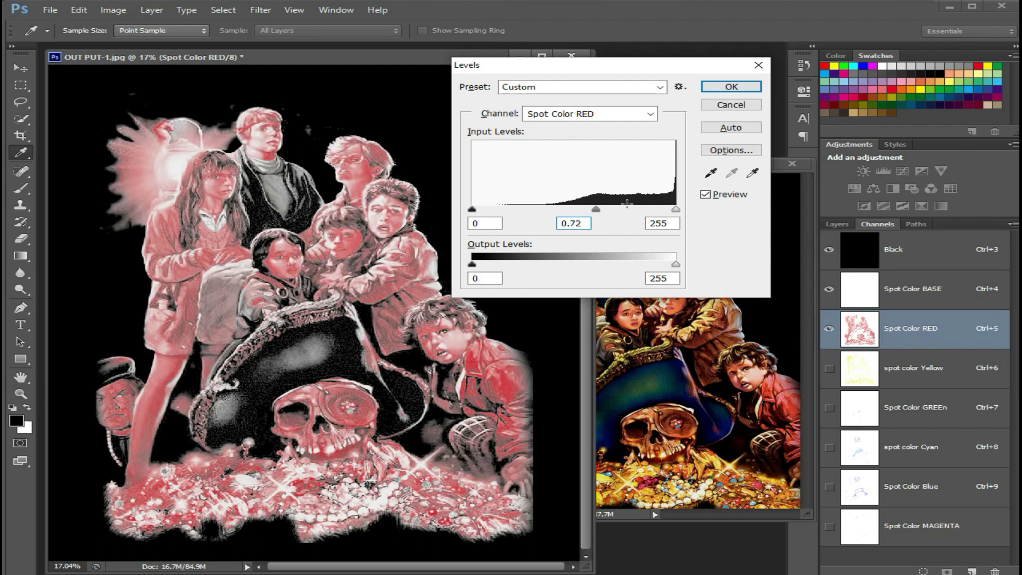
left_click(720, 87)
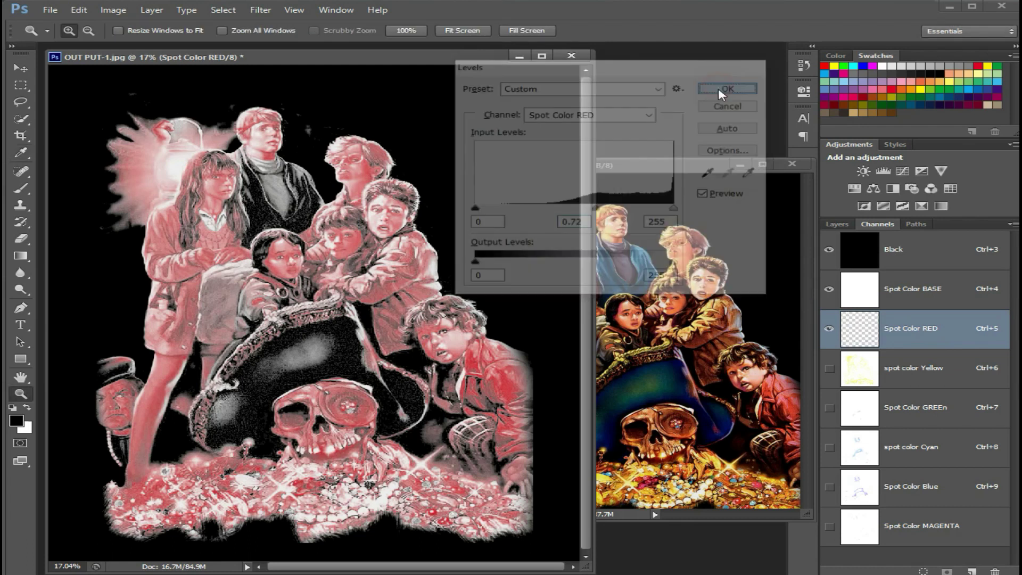
Show spot color Yellow and apply Levels with a 0.66 midtone
left_click(829, 368)
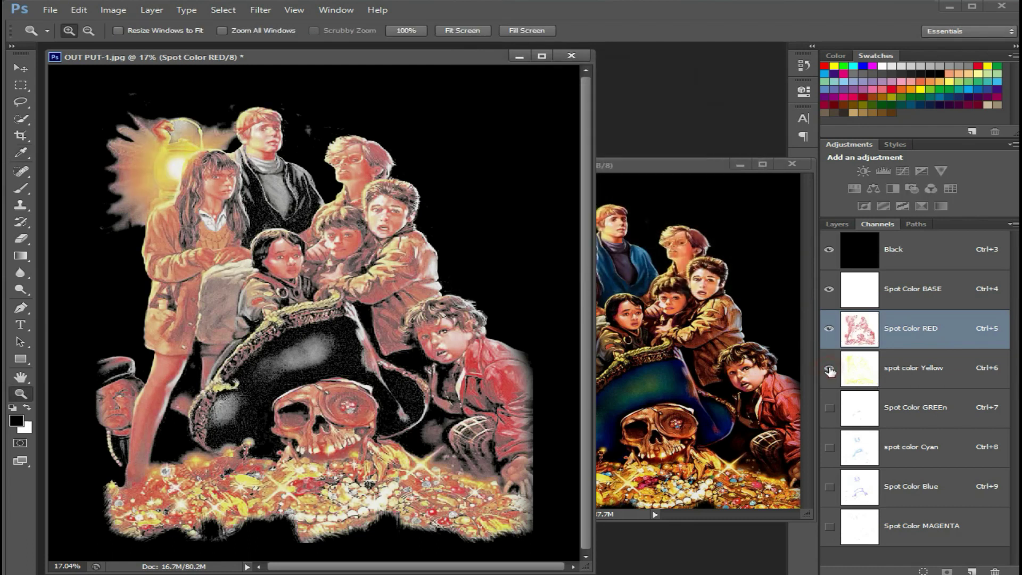
key("ctrl+l")
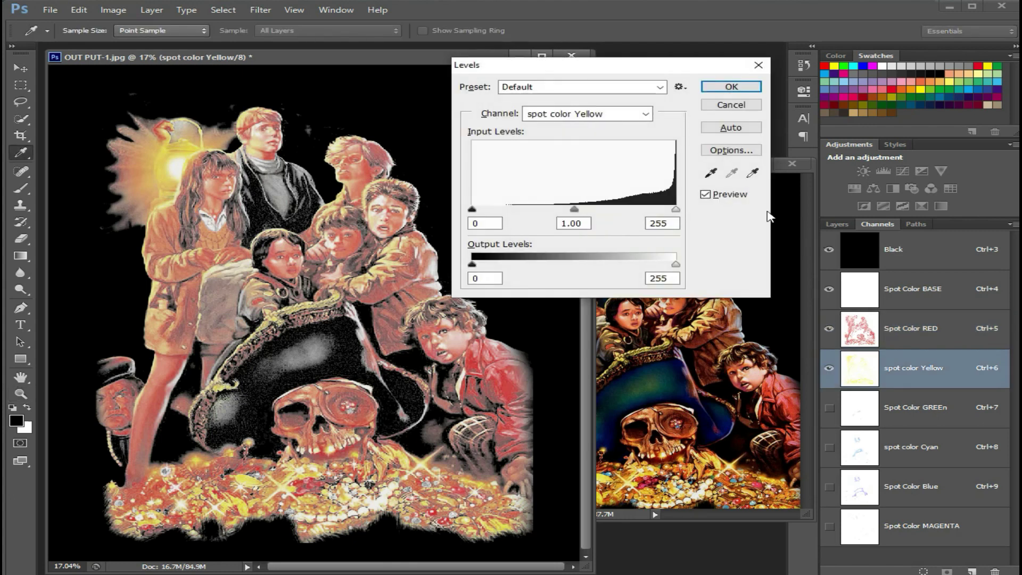
left_click(588, 223)
key("BackSpace")
type("66")
key("ctrl+space")
key("Return")
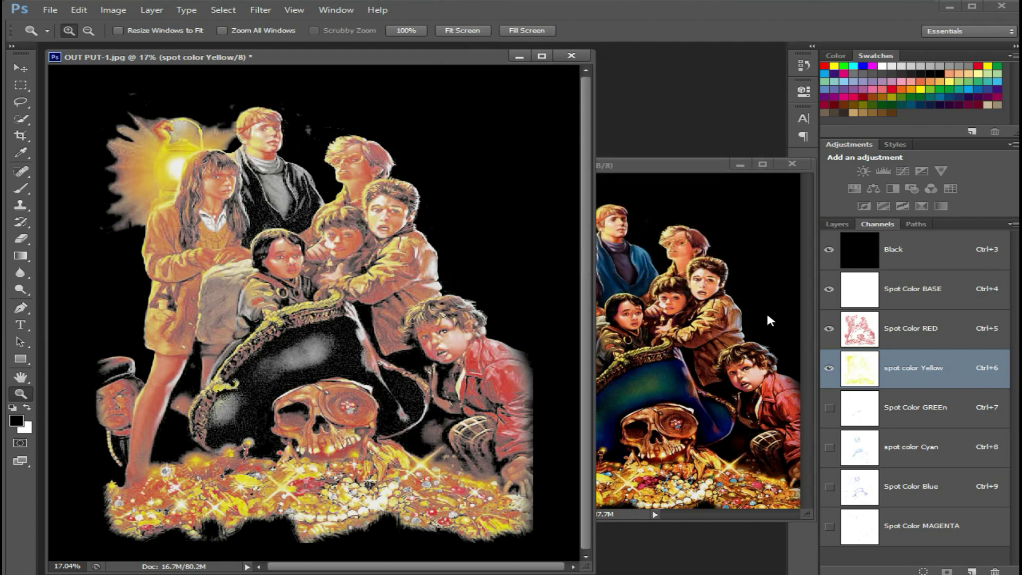
Show Spot Color GREEn and apply Levels with a 0.36 midtone
left_click(829, 408)
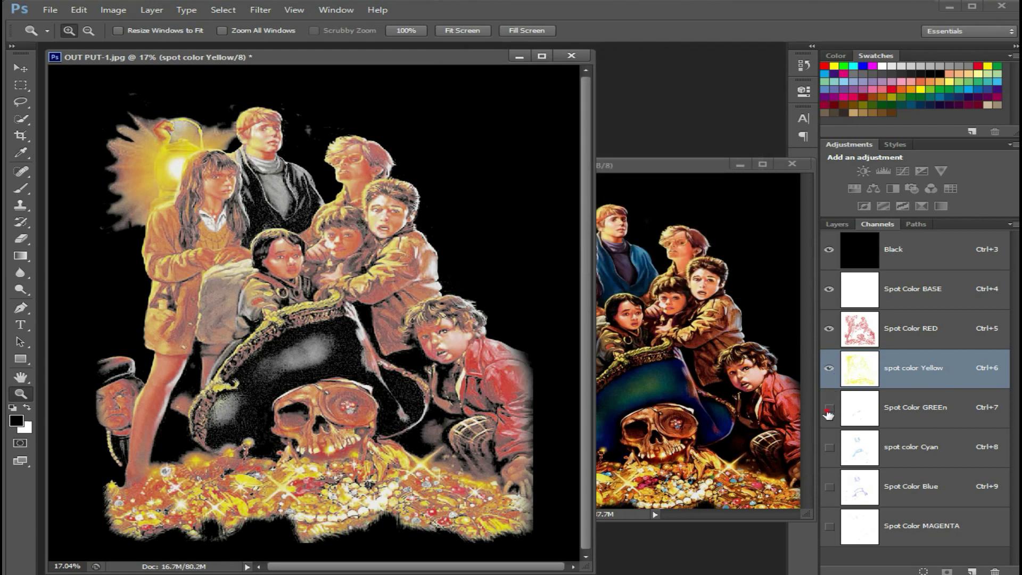
left_click(855, 412)
key("ctrl+l")
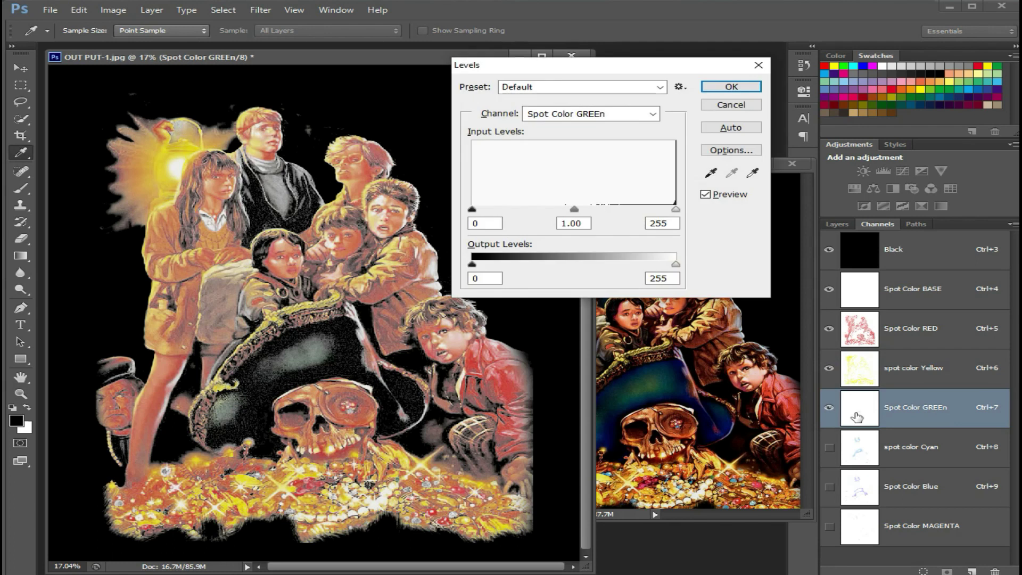
left_click(588, 223)
type("36")
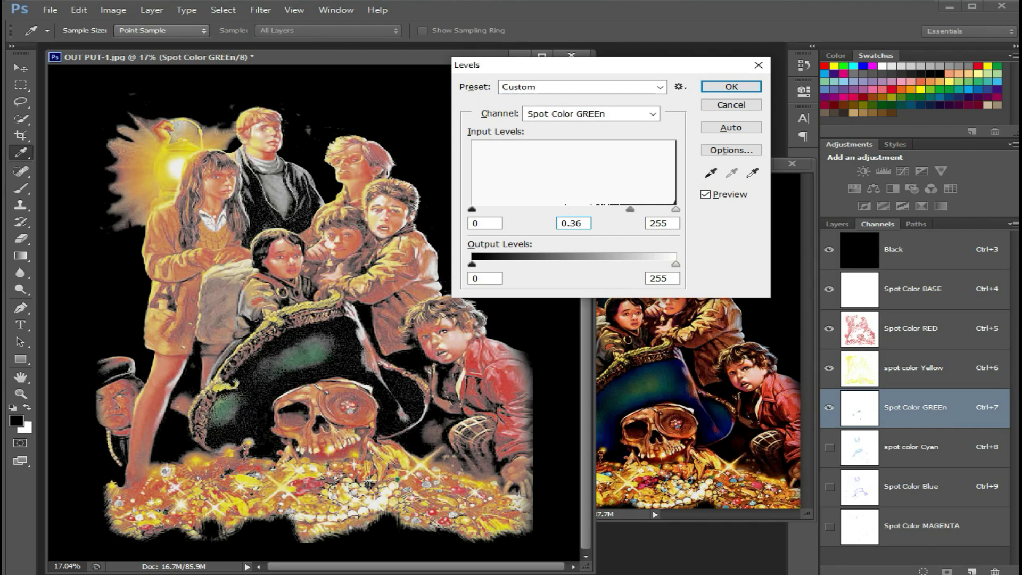
left_click(719, 87)
key("z")
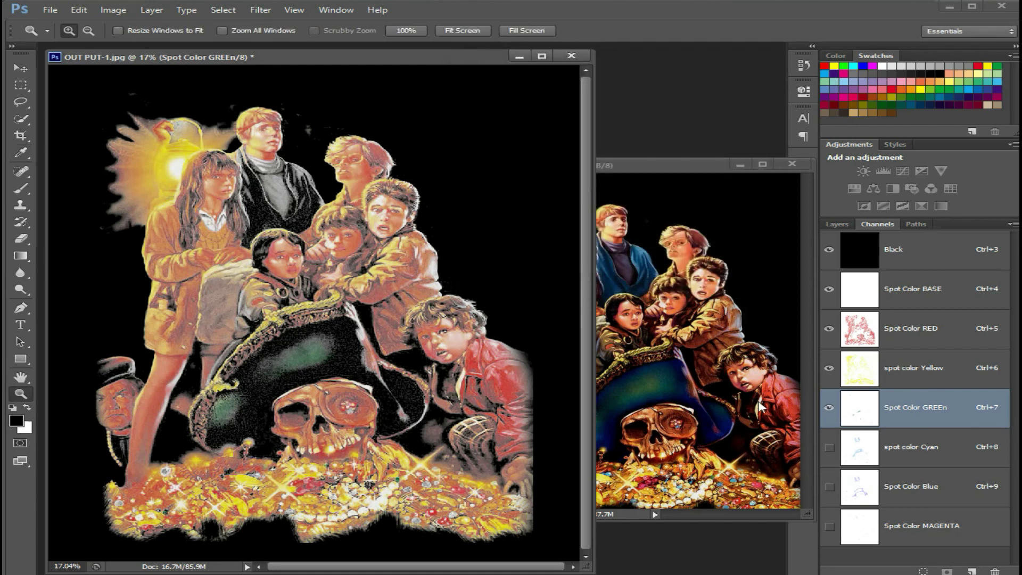
Show spot color Cyan, adjust its Levels midtone and highlight values, and apply
left_click(829, 448)
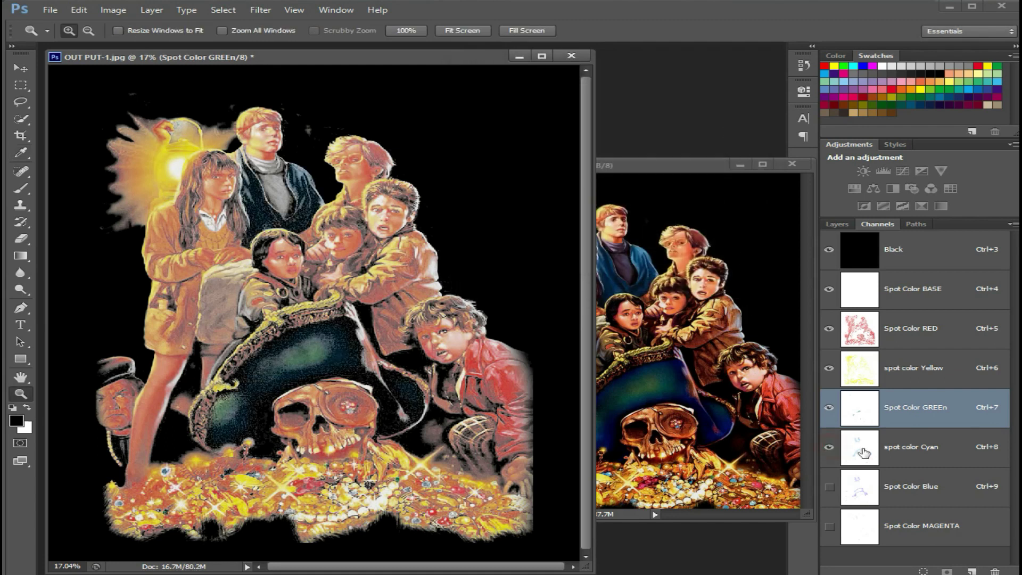
left_click(863, 451)
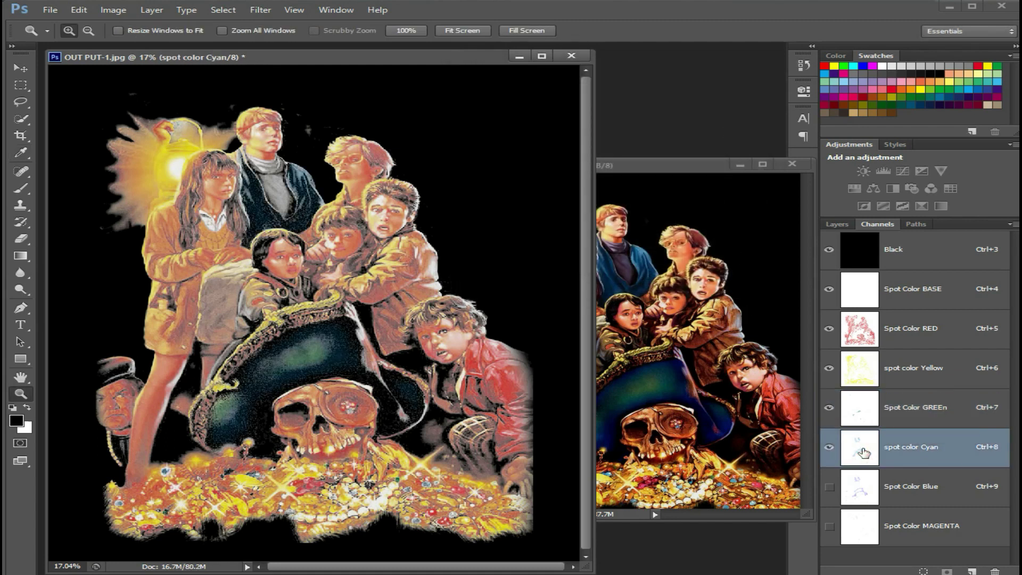
key("ctrl+l")
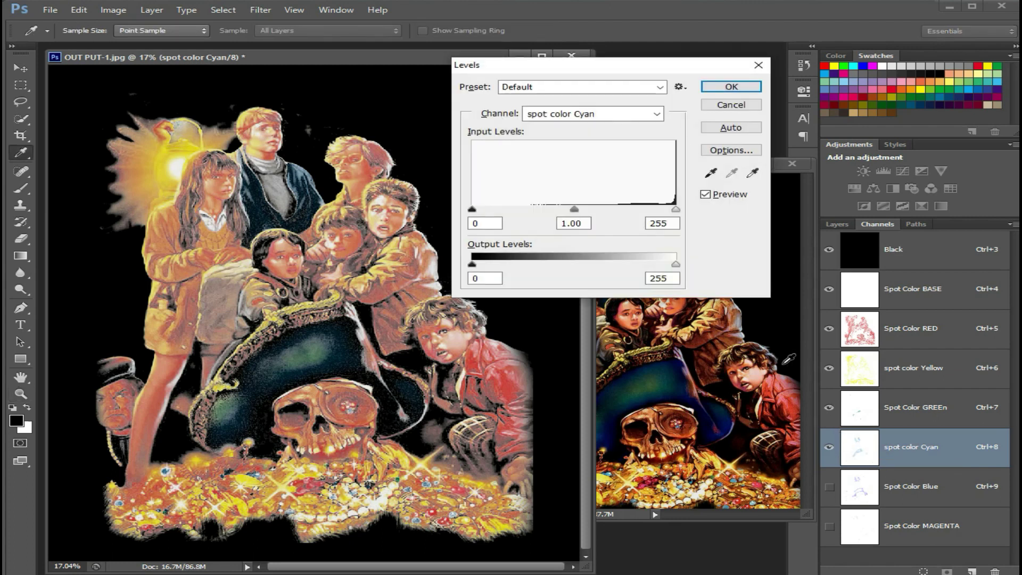
left_click(588, 223)
type("42")
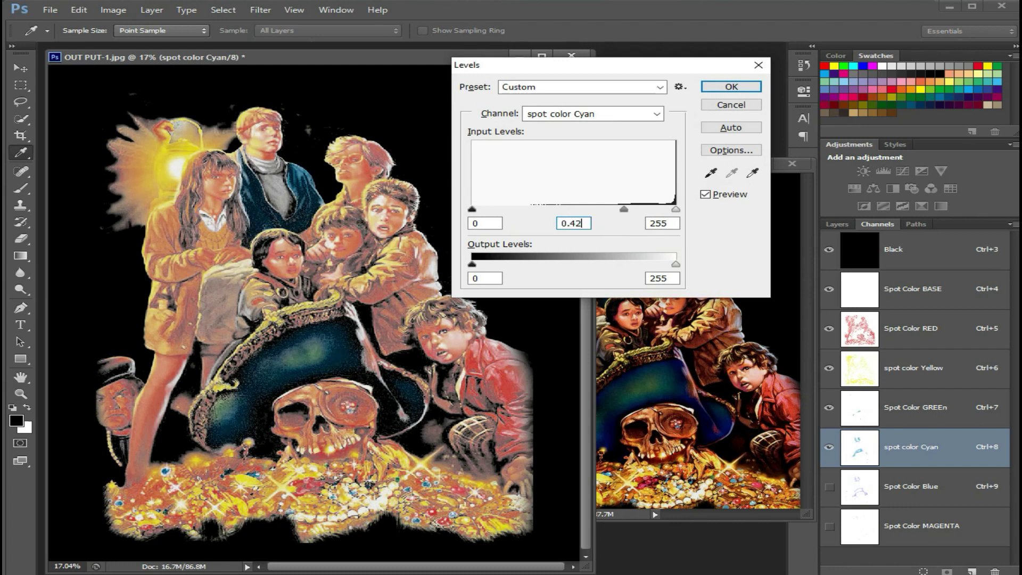
left_click(673, 224)
key("BackSpace")
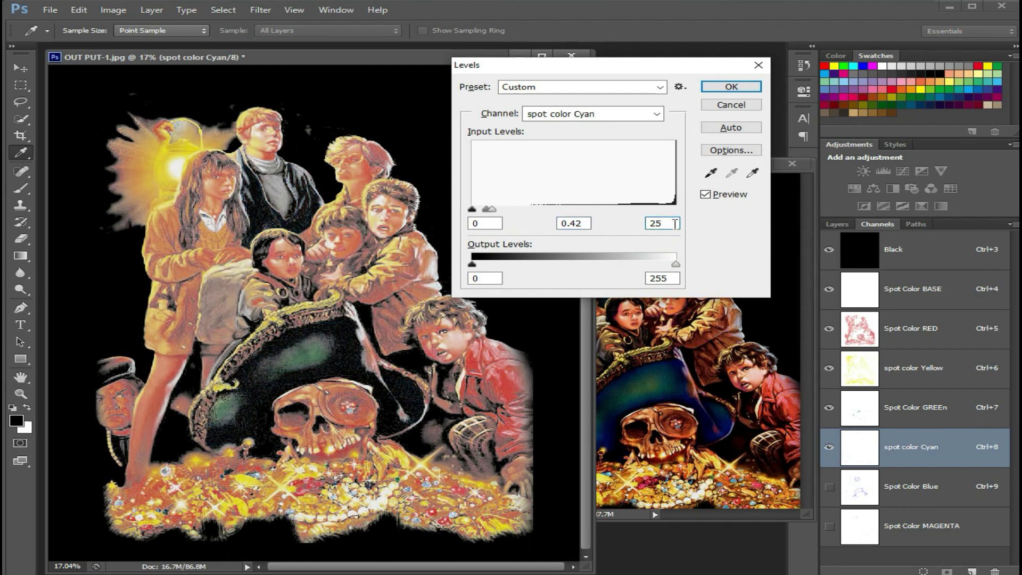
type("1")
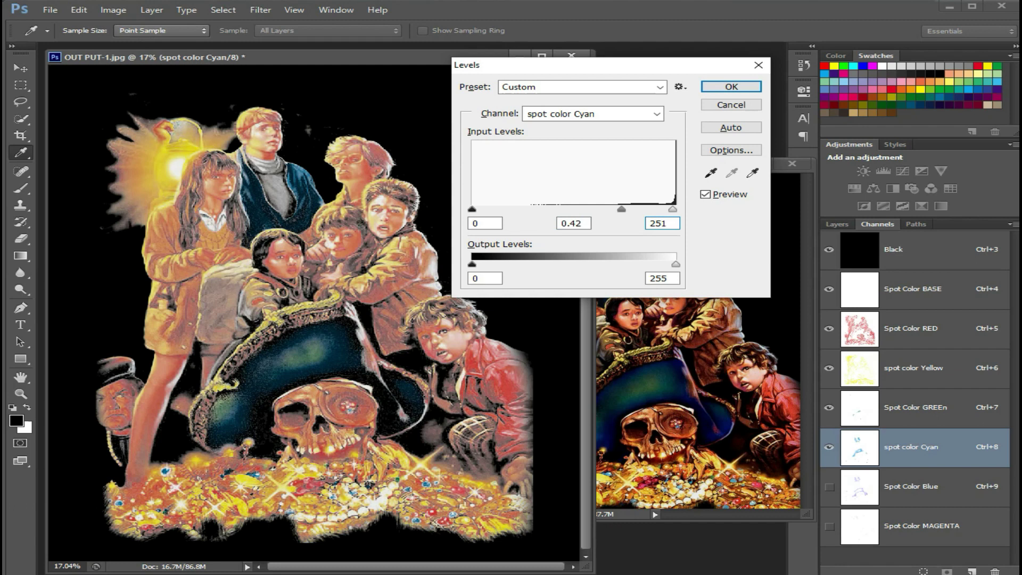
key("Return")
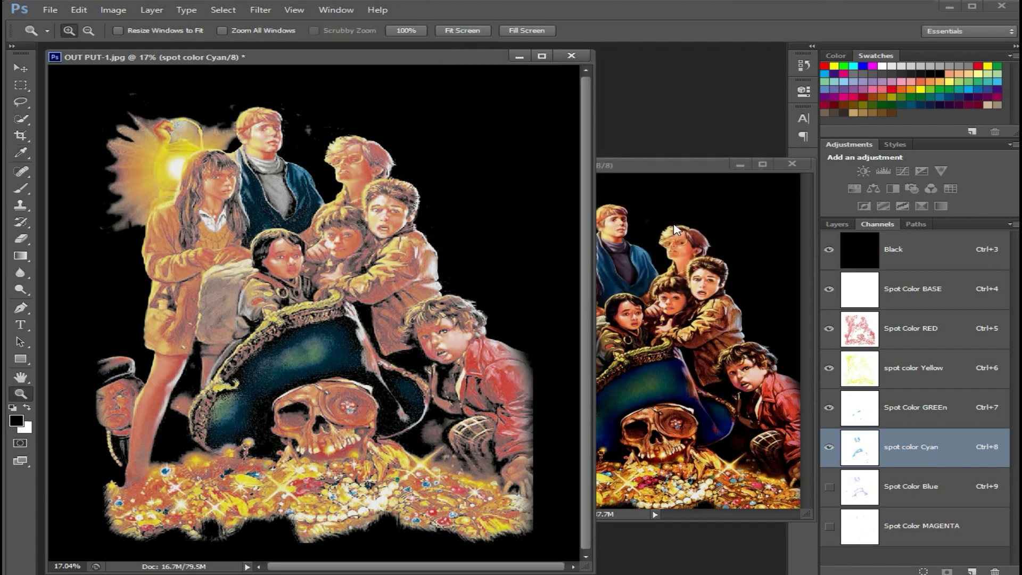
Show Spot Color Blue and apply Levels with midtone 0.48 and highlights 250
left_click(829, 486)
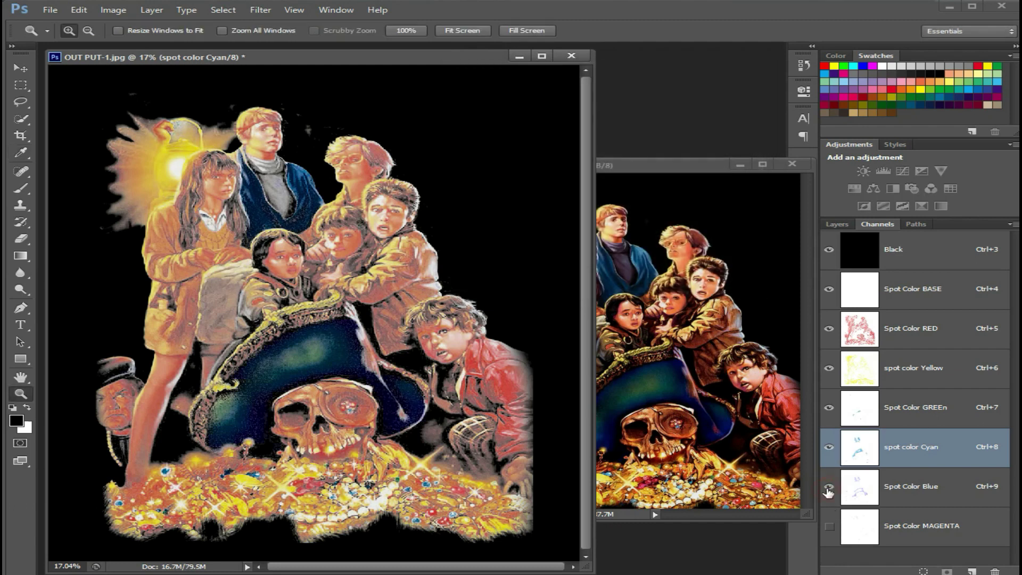
left_click(858, 494)
key("ctrl+l")
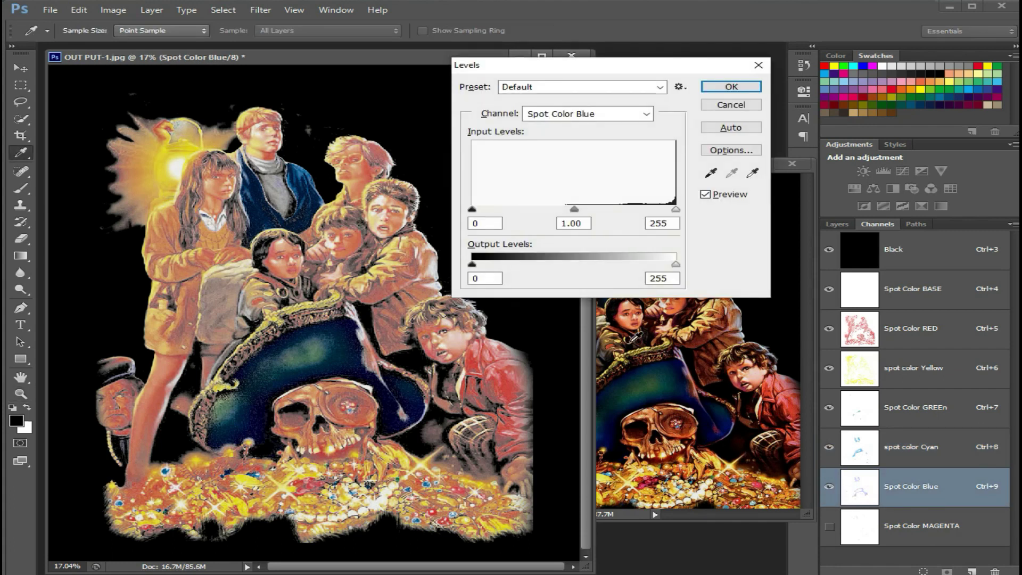
left_click(583, 223)
key("BackSpace")
key("BackSpace")
type("48")
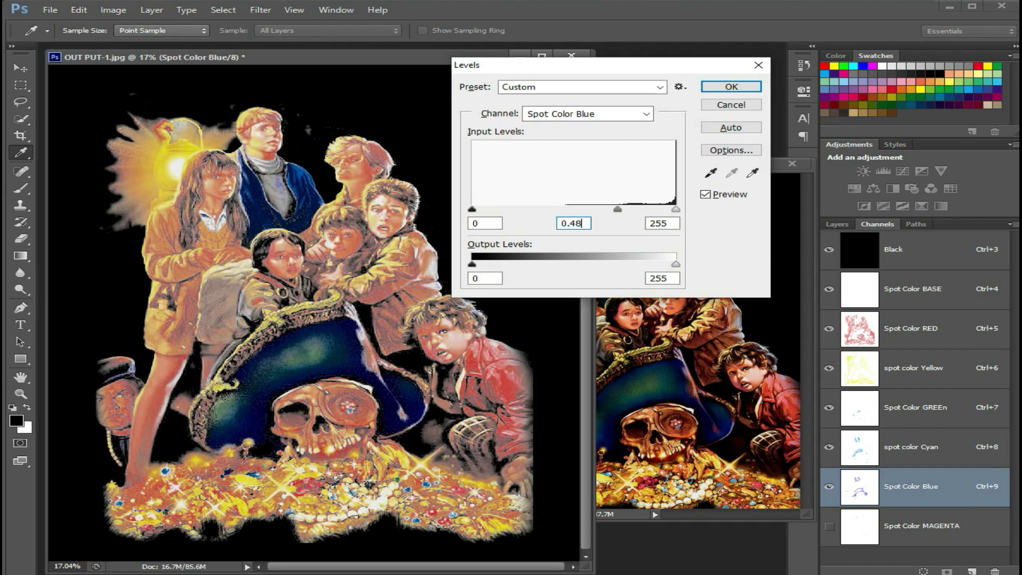
left_click(672, 224)
key("BackSpace")
type("0")
key("Return")
key("z")
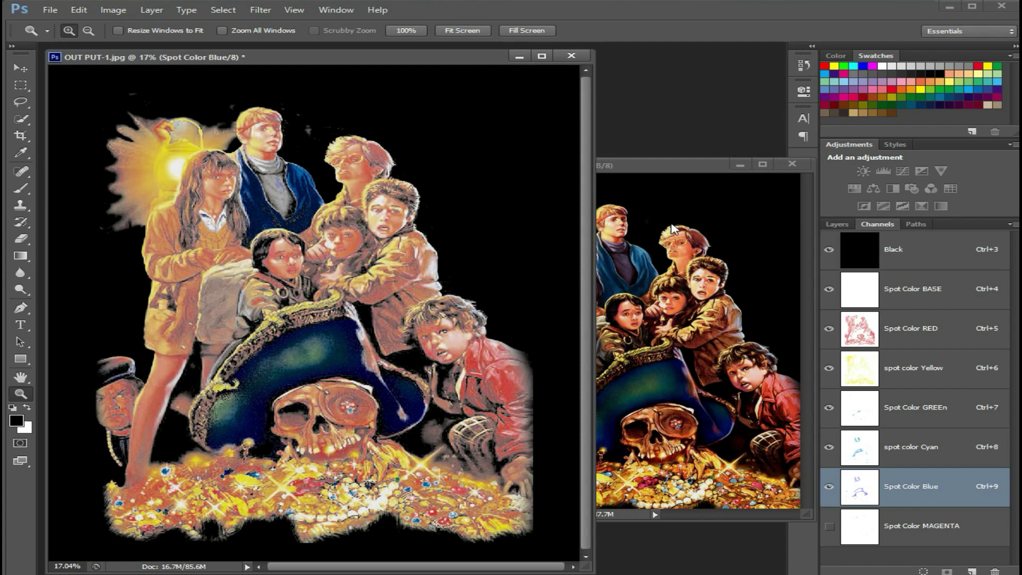
Show Spot Color MAGENTA and apply Levels with midtone 0.40 and highlights 248
left_click(830, 528)
left_click(858, 533)
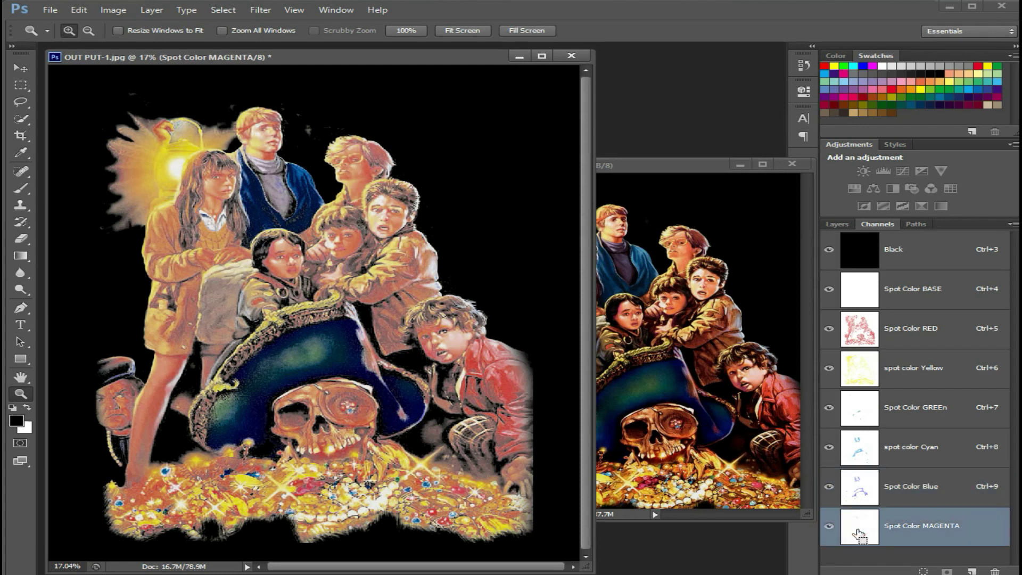
key("ctrl+l")
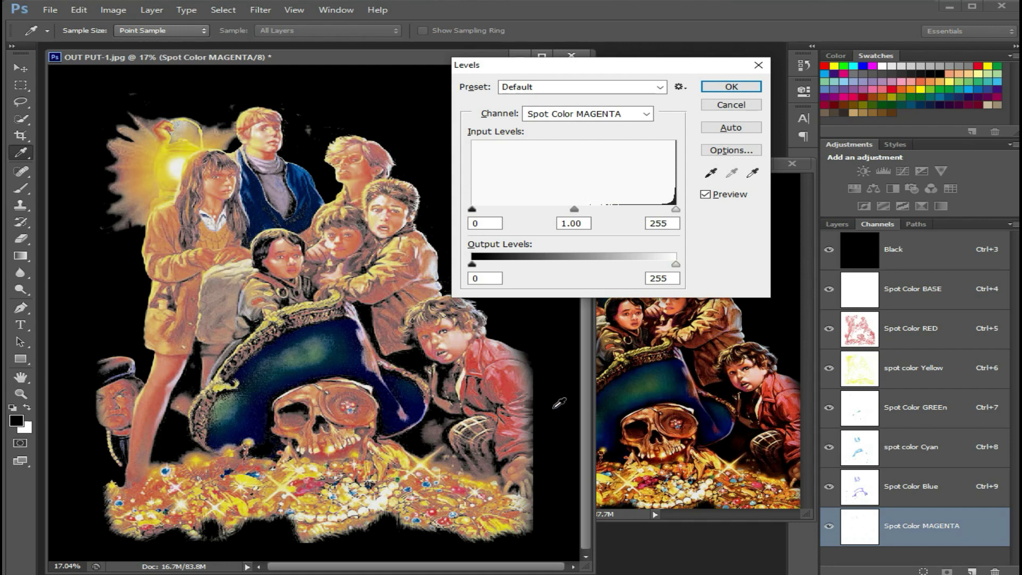
left_click(585, 223)
type("40")
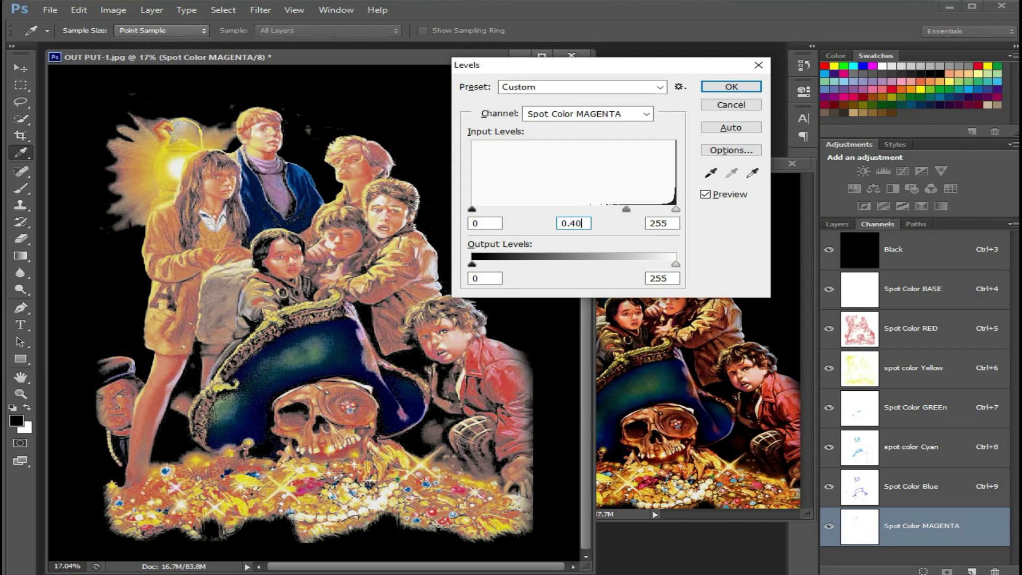
double_click(670, 223)
type("2")
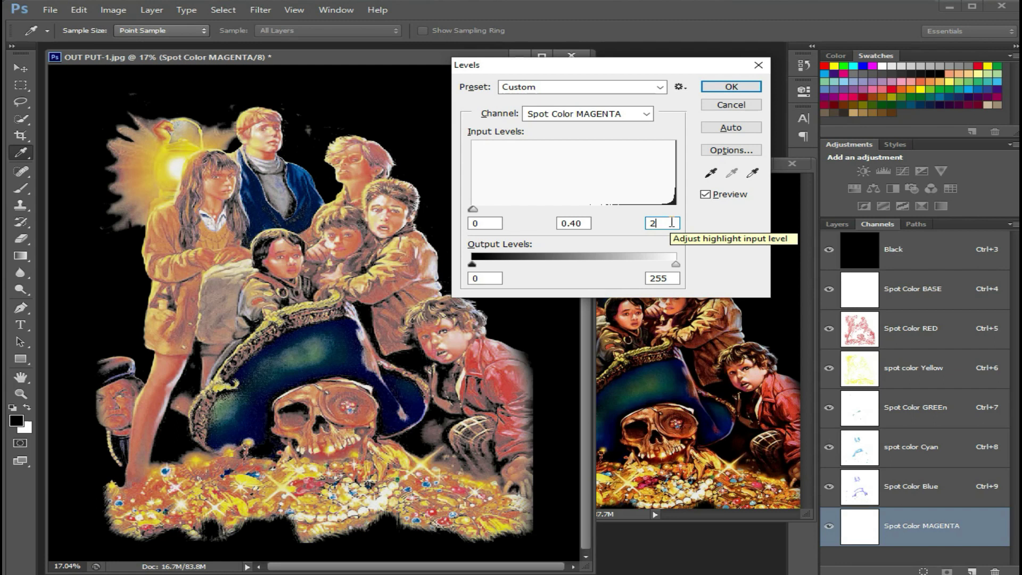
type("48")
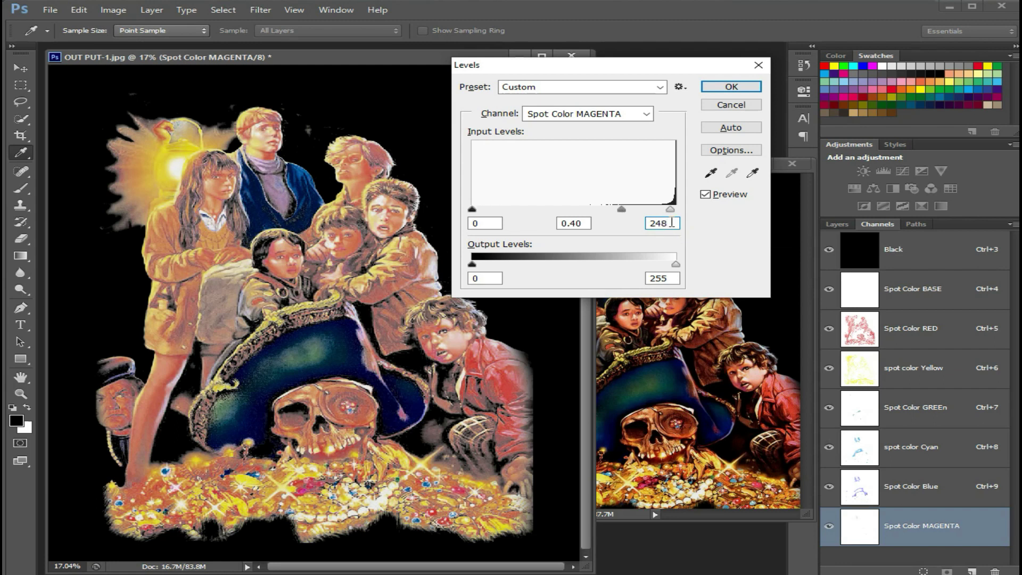
key("Return")
key("z")
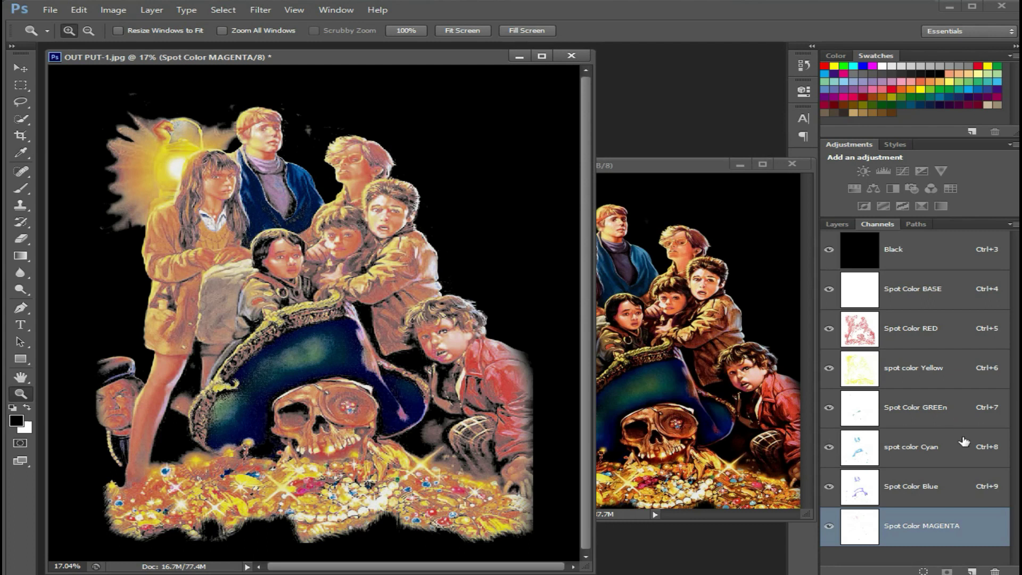
Start Levels on Spot Color BASE; black point and midtone 134 entries trigger range warnings
left_click(931, 288)
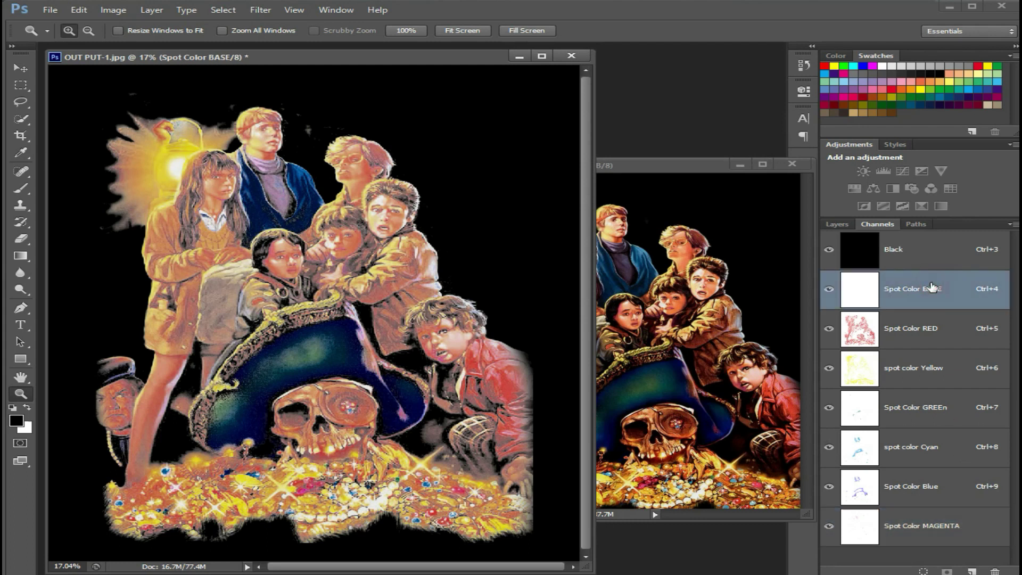
key("ctrl+l")
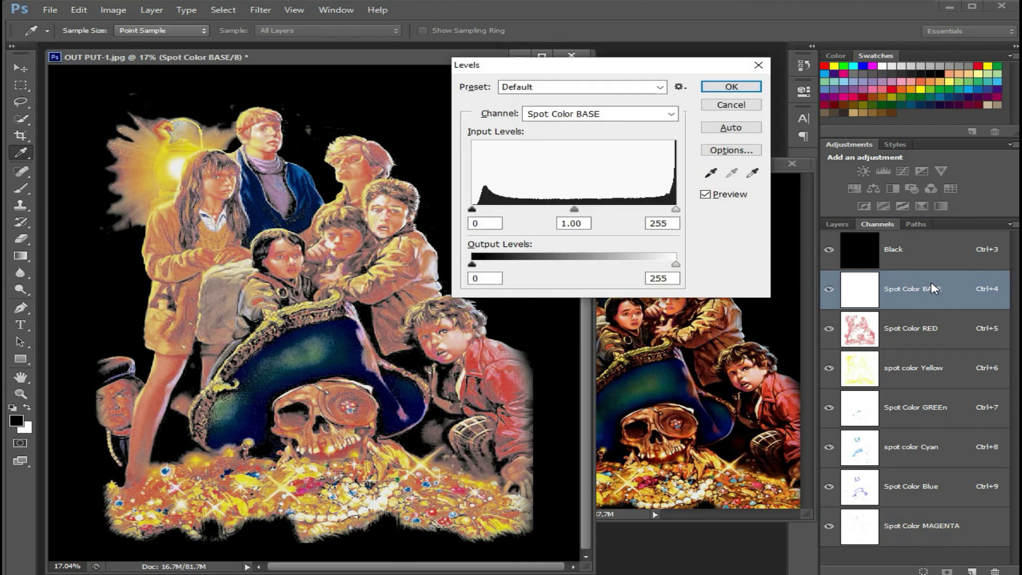
left_click(497, 223)
left_click(583, 224)
left_click(541, 229)
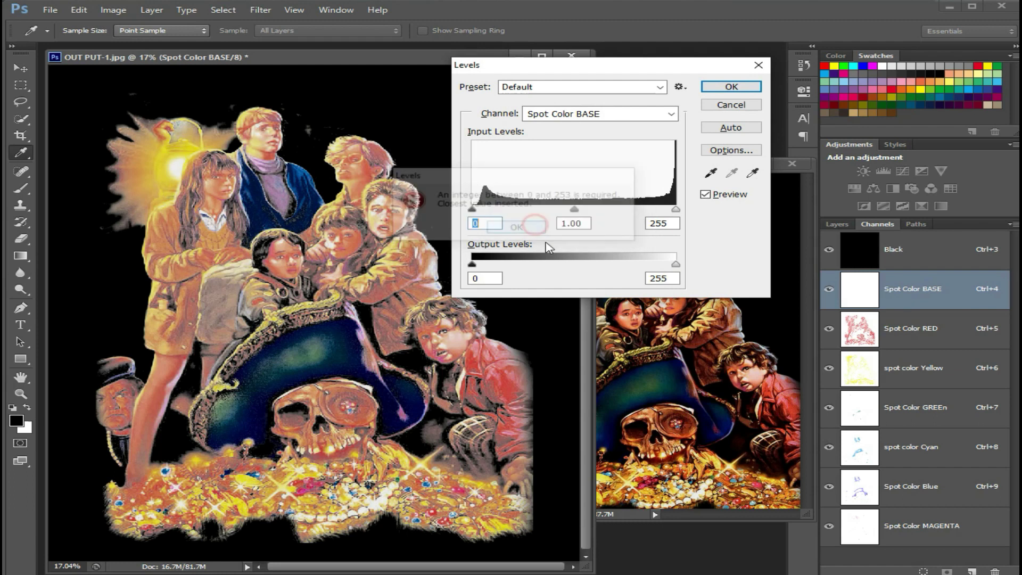
left_click(585, 223)
type("134")
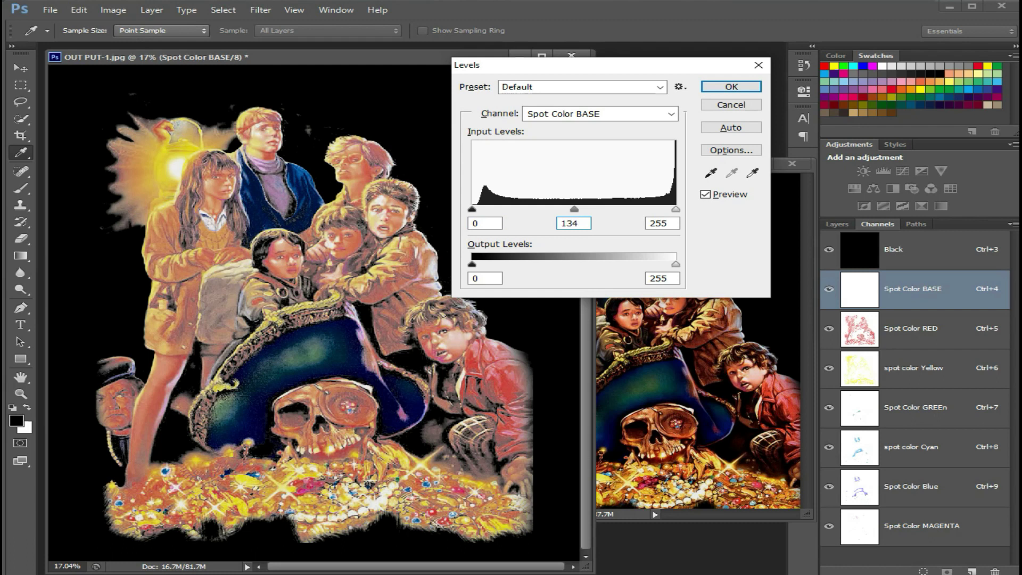
left_click(493, 223)
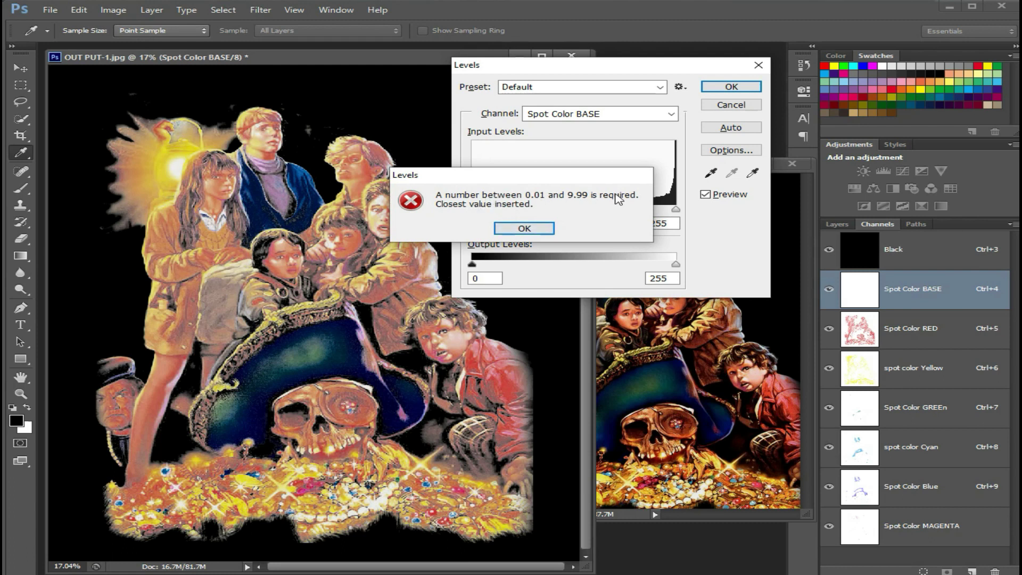
left_click(524, 228)
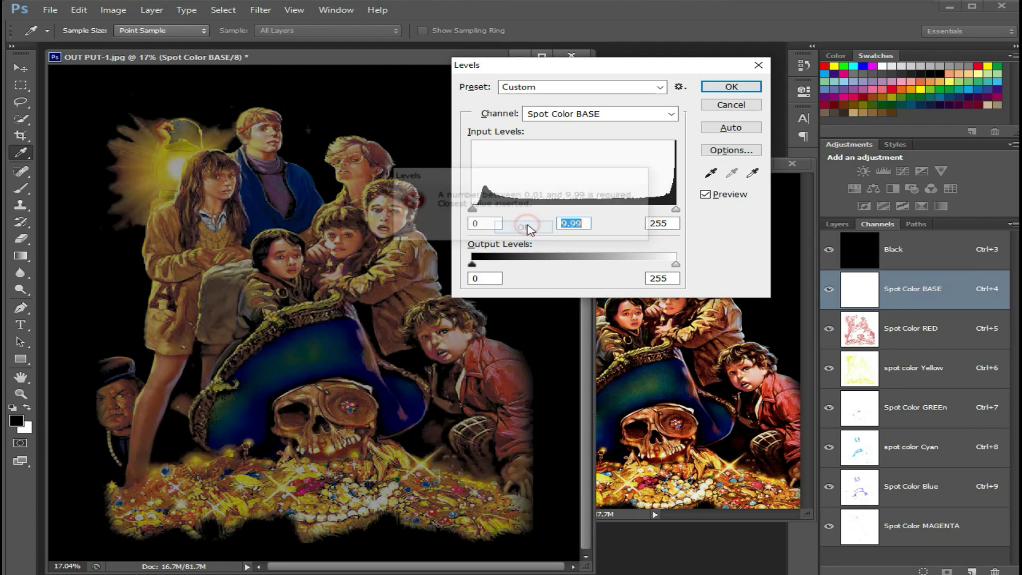
Correct the BASE midtone to 1.34; a 0.17 black point is rejected
left_click(567, 225)
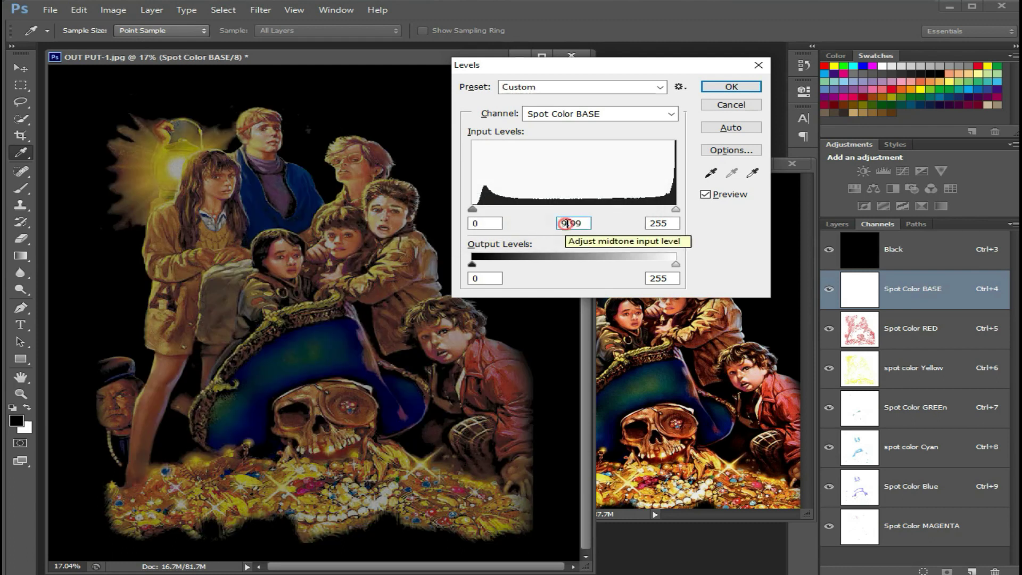
key("BackSpace")
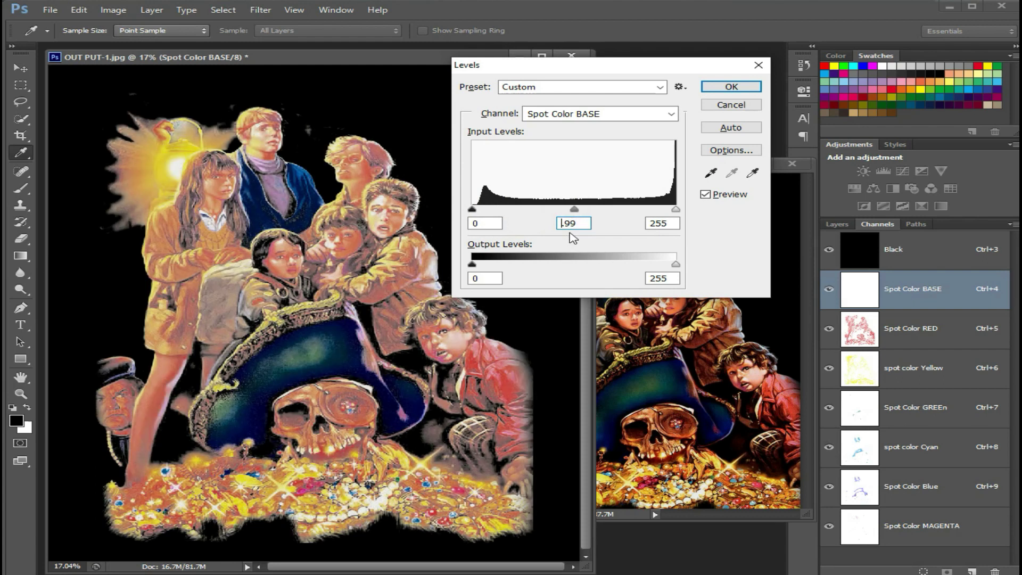
type("1")
left_click_drag(569, 223, 584, 224)
key("BackSpace")
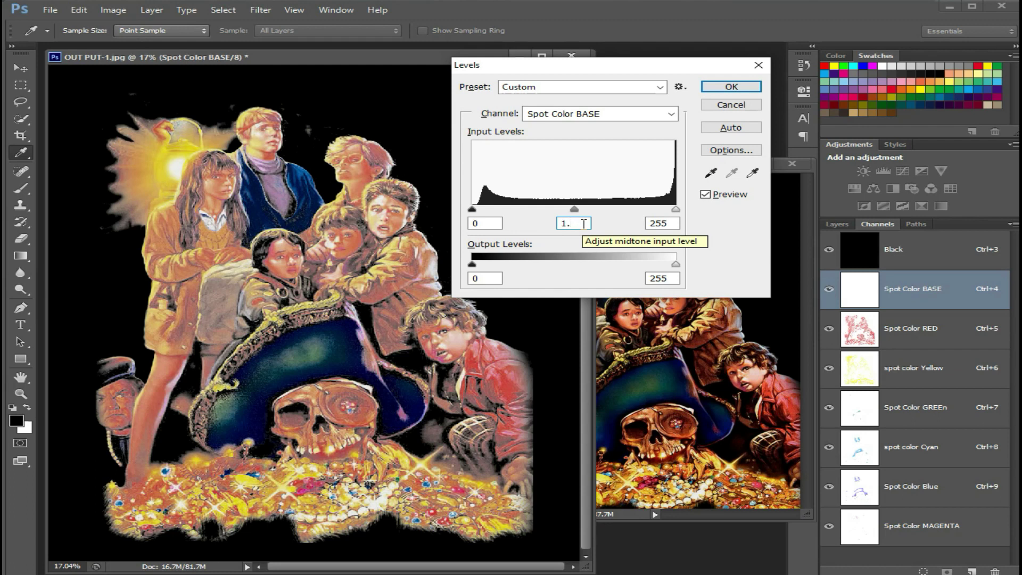
type("34")
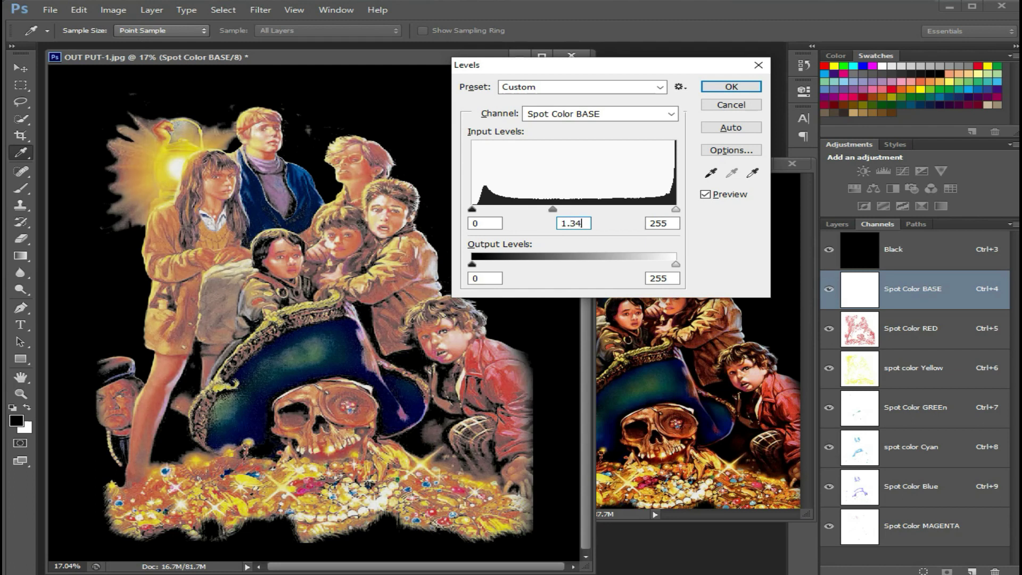
left_click(495, 224)
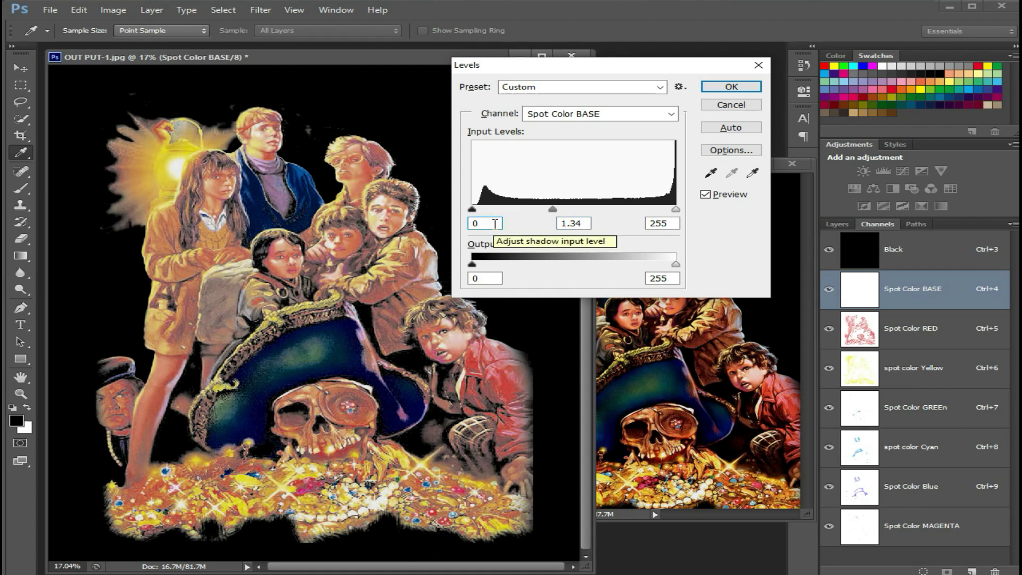
type(".17")
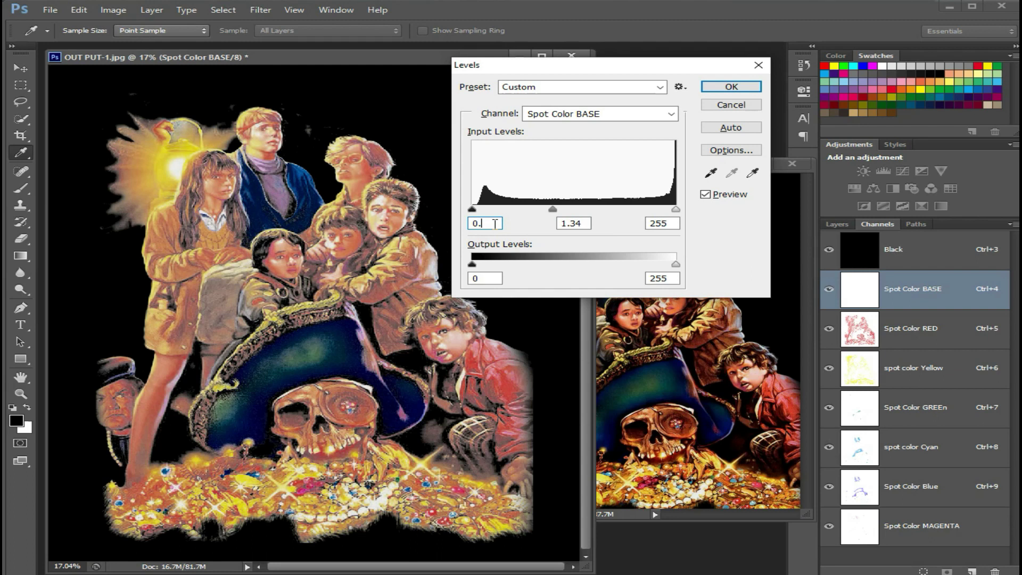
left_click(673, 224)
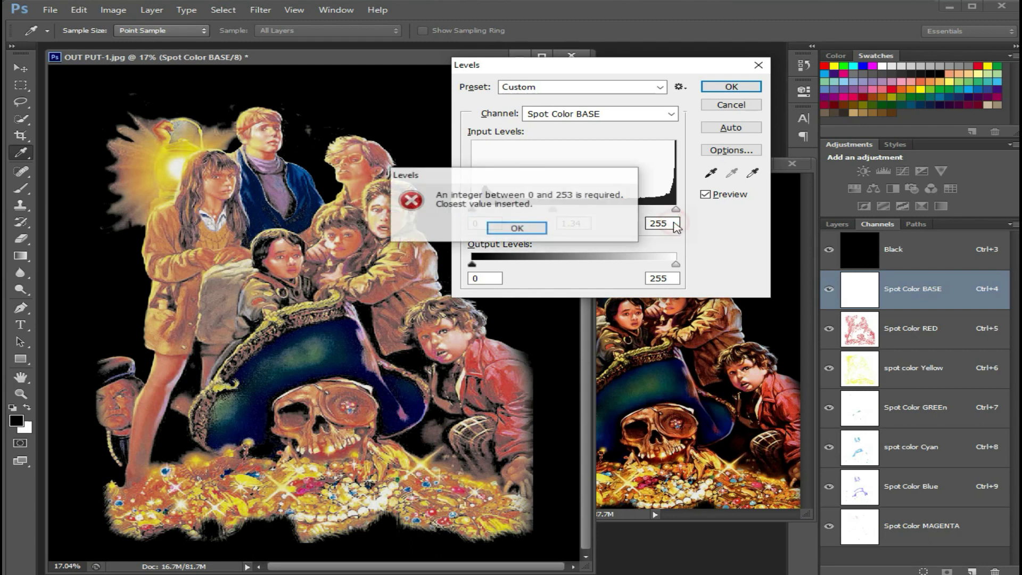
left_click(531, 229)
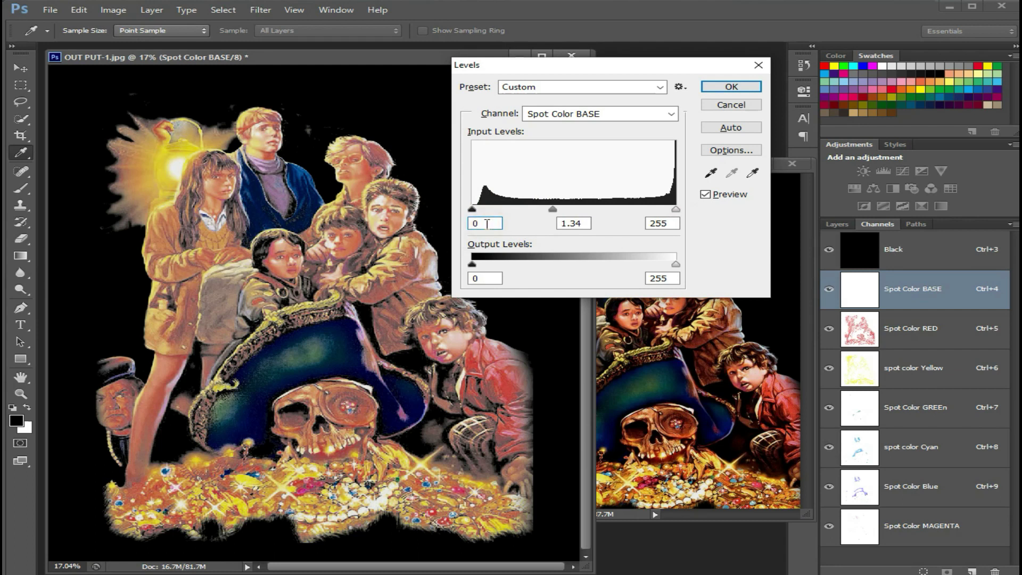
Drag the BASE Levels sliders to shadows 22, highlights 248, and midtone near 1.42
left_click_drag(472, 210, 490, 211)
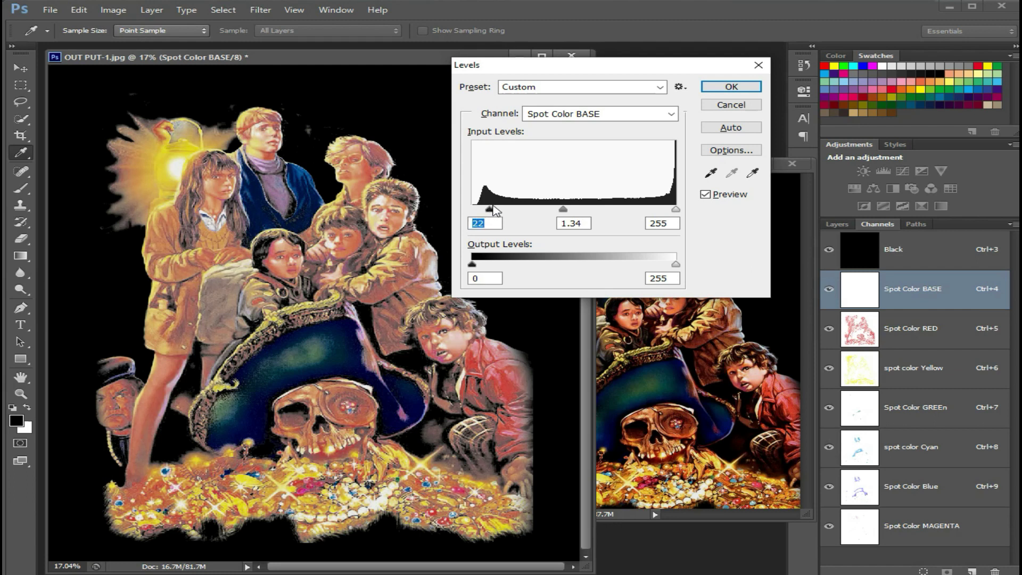
mouse_move(676, 209)
left_mouse_down()
mouse_move(657, 211)
mouse_move(679, 210)
mouse_move(671, 211)
left_mouse_up()
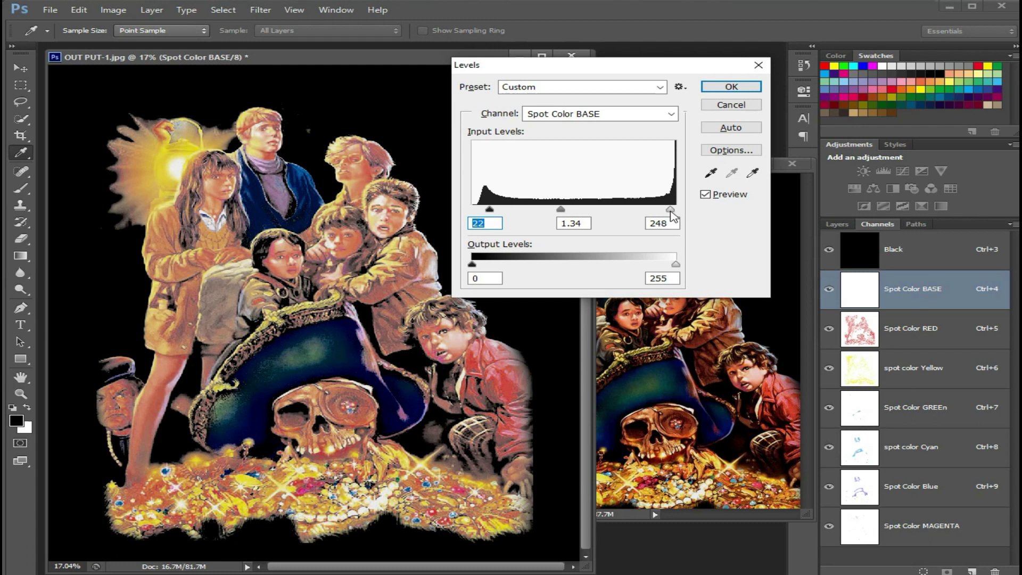
left_click(671, 210)
left_click_drag(561, 210, 550, 211)
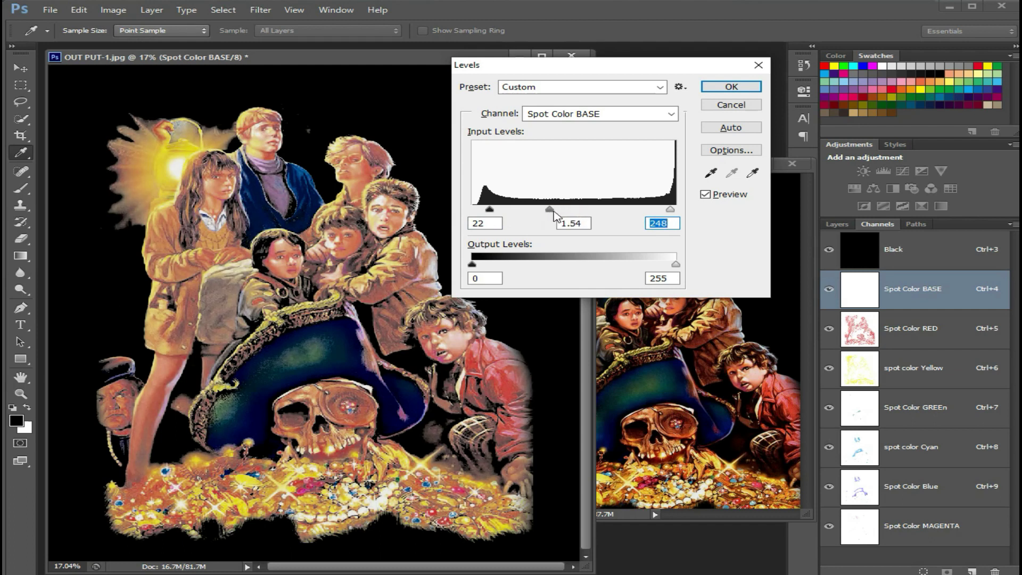
left_click_drag(548, 216, 560, 221)
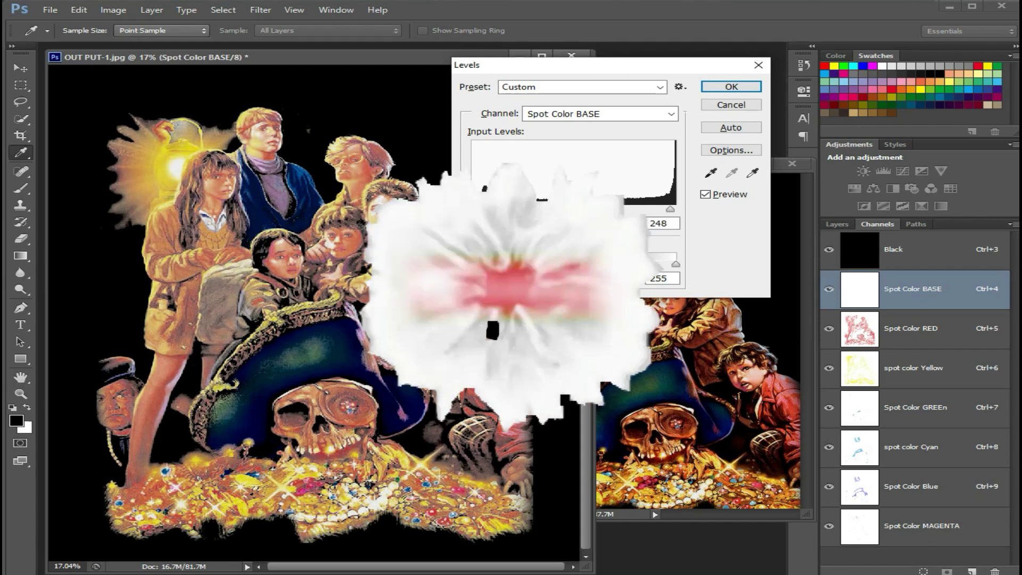
left_click(561, 222)
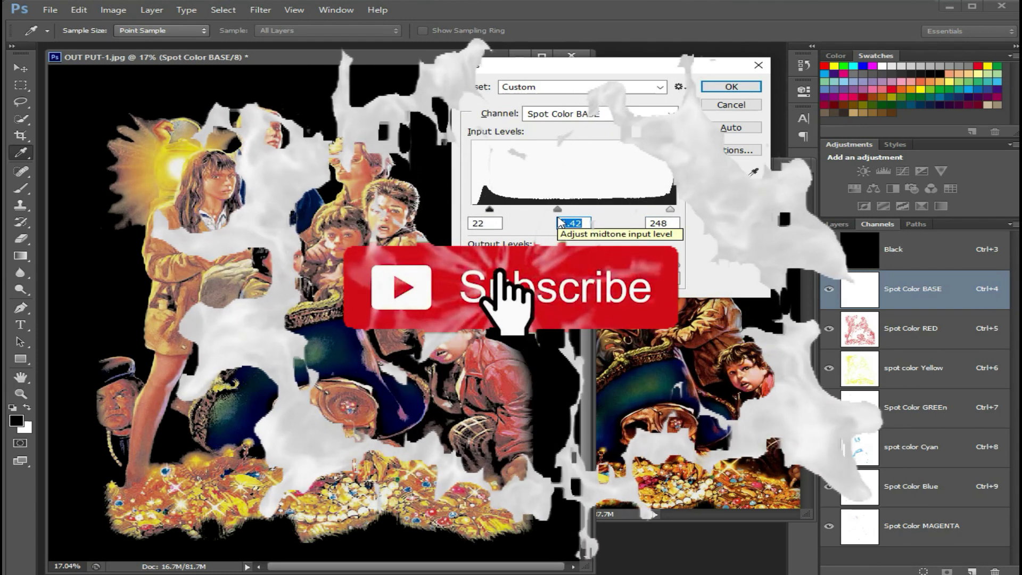
Apply the BASE channel Levels and fit the poster on screen
left_click(740, 86)
key("z")
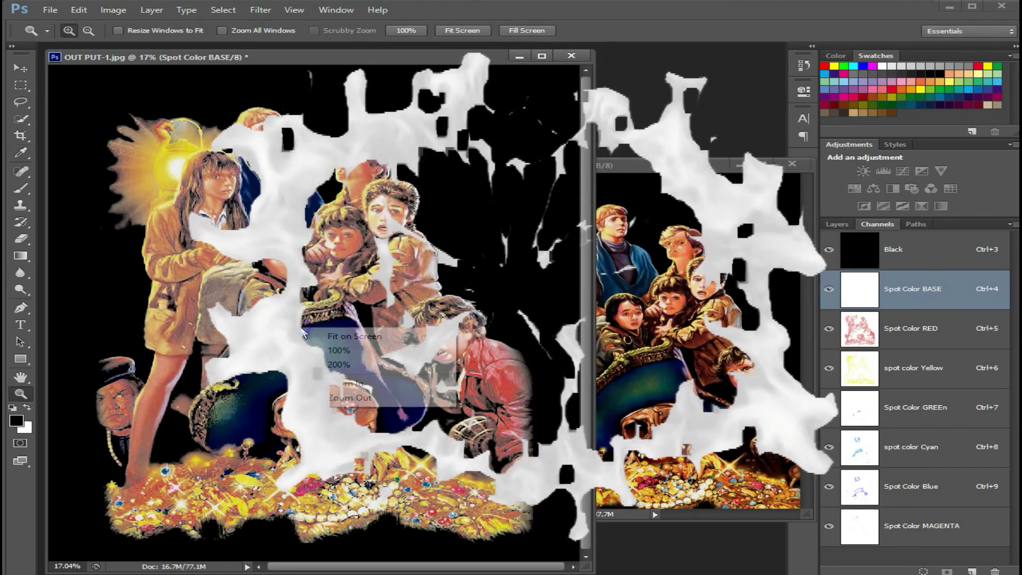
right_click(329, 317)
left_click(375, 322)
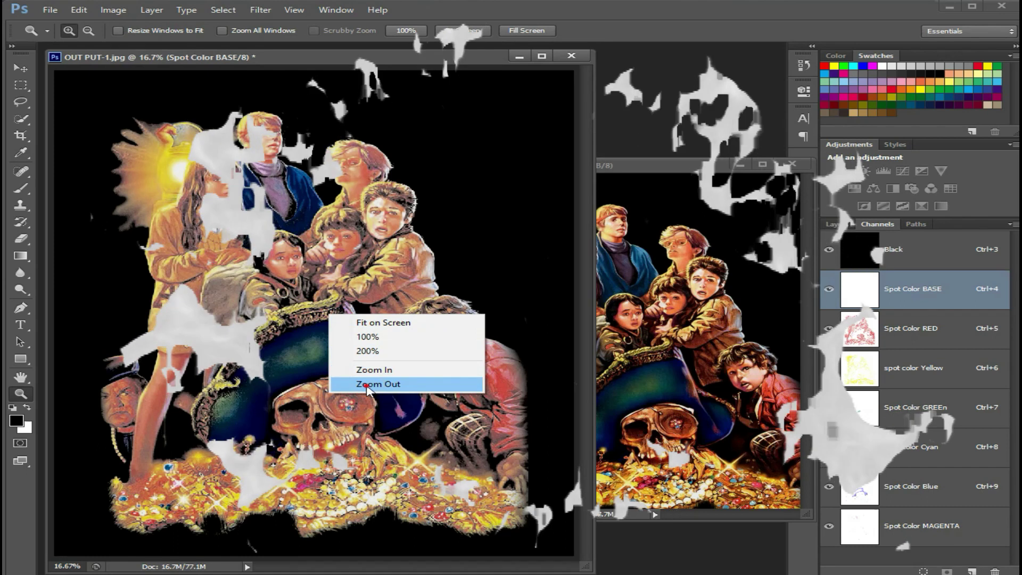
left_click(378, 384)
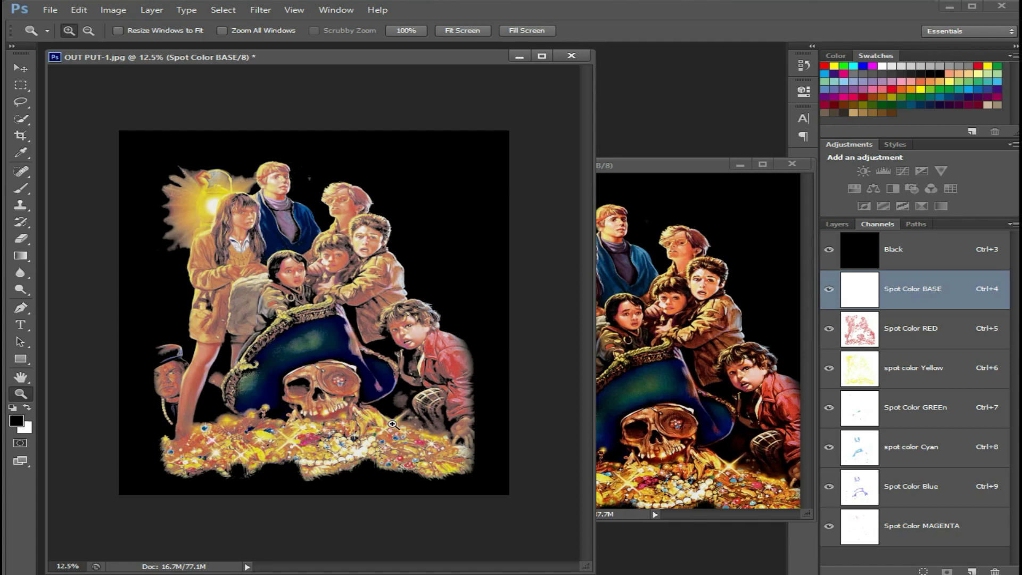
Close the RGB copy of the poster and dock the OUT PUT-1 window as a tab
left_click(669, 170)
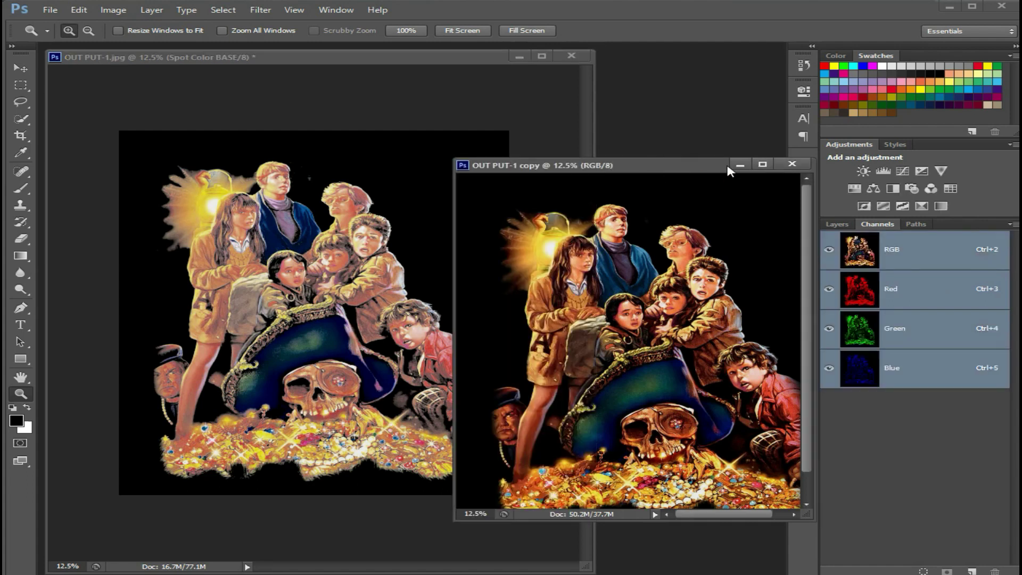
left_click(736, 165)
right_click(311, 310)
left_click(431, 50)
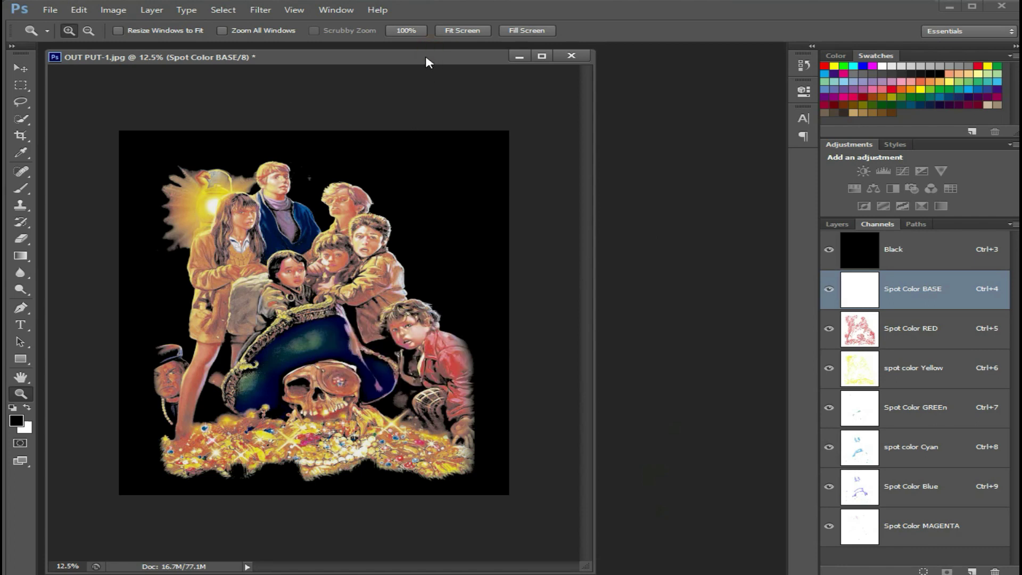
left_click_drag(428, 63, 443, 54)
Fit the docked poster on screen and fine-tune the zoom level
right_click(416, 283)
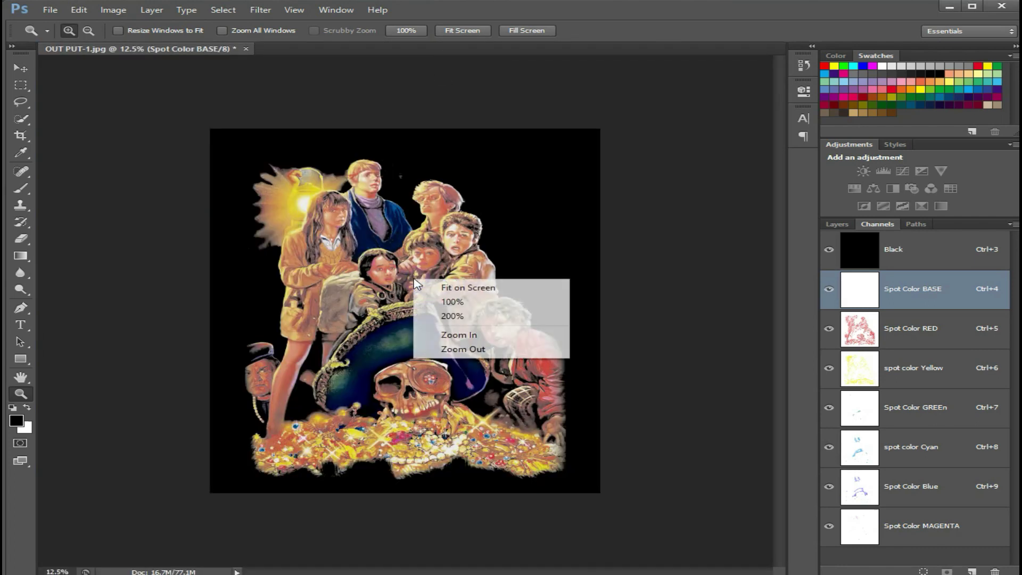
left_click(432, 287)
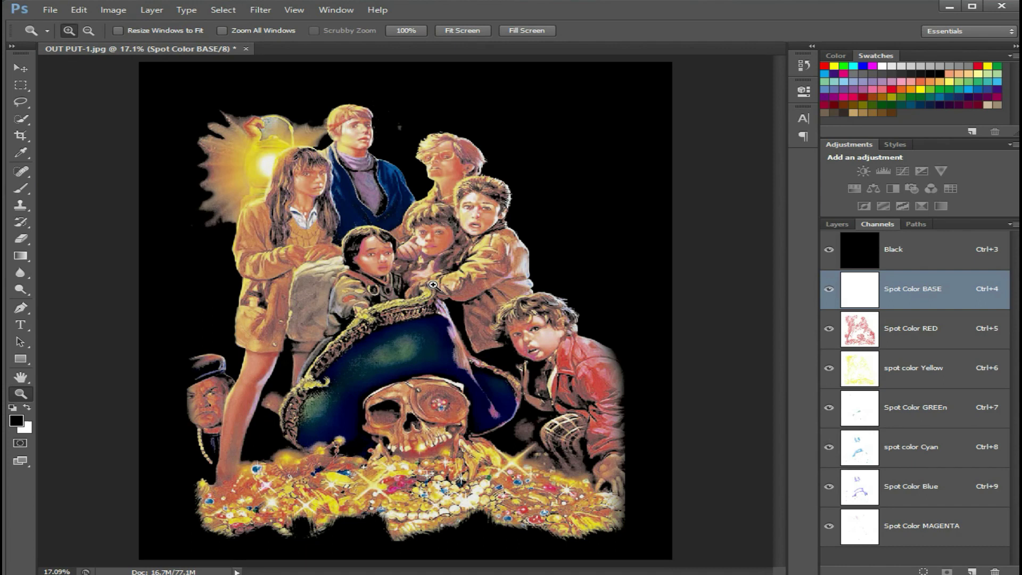
right_click(407, 318)
left_click(445, 388)
right_click(445, 356)
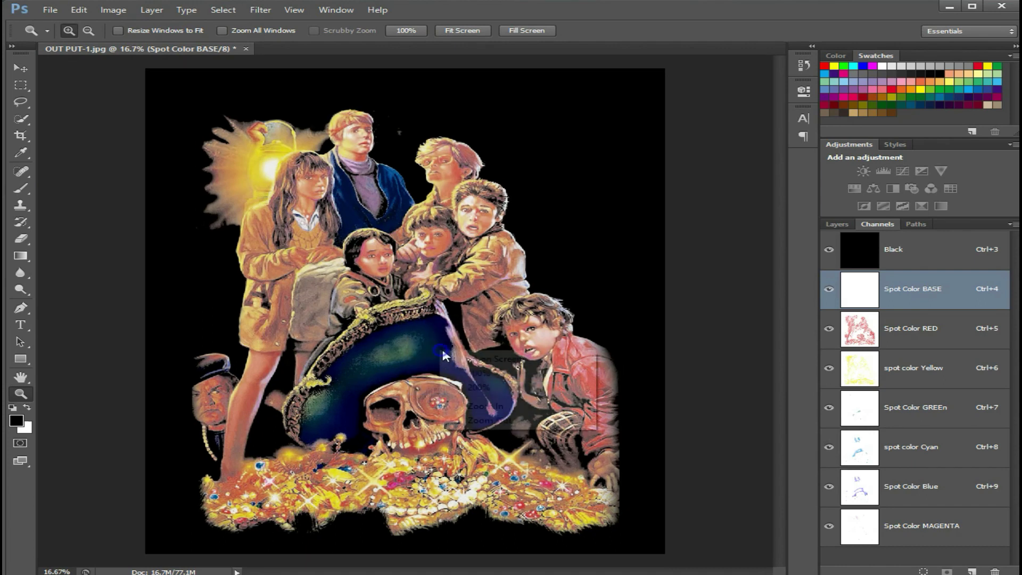
left_click(453, 420)
right_click(409, 328)
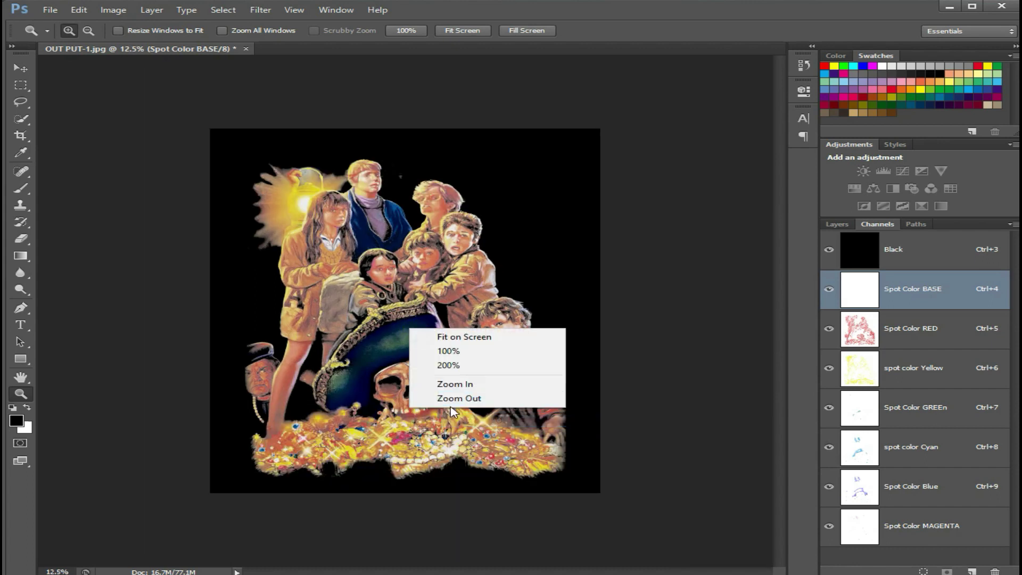
left_click(452, 400)
left_click(423, 353)
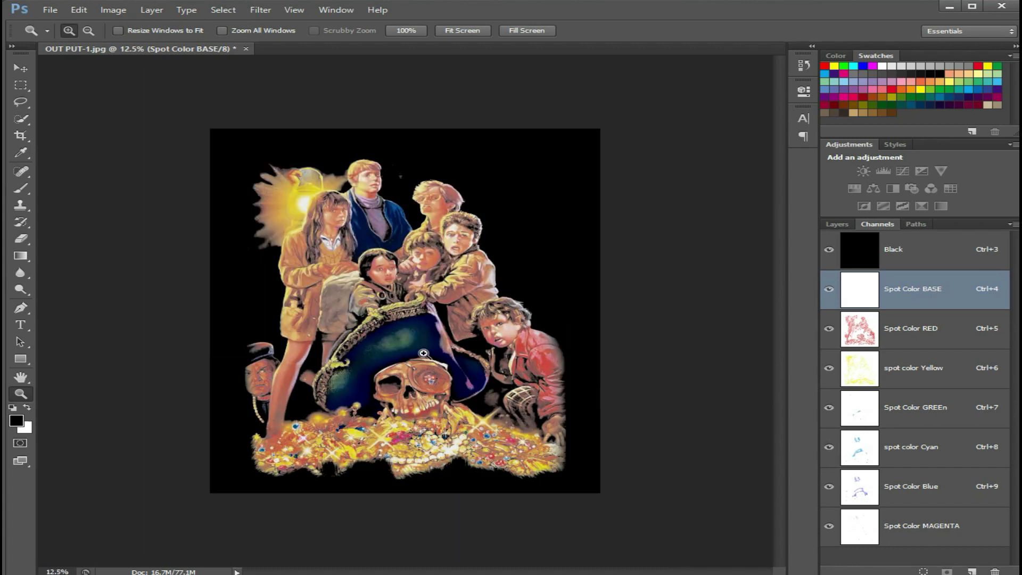
left_click(423, 353)
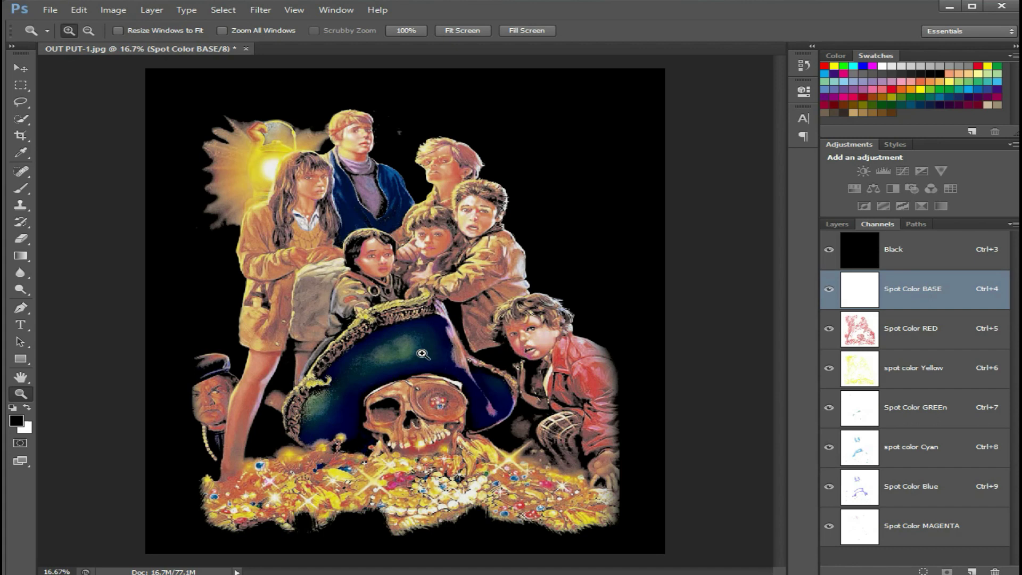
Delete the Black channel, then run Split Channels from the Channels panel menu
left_click(938, 262)
right_click(937, 259)
left_click(942, 287)
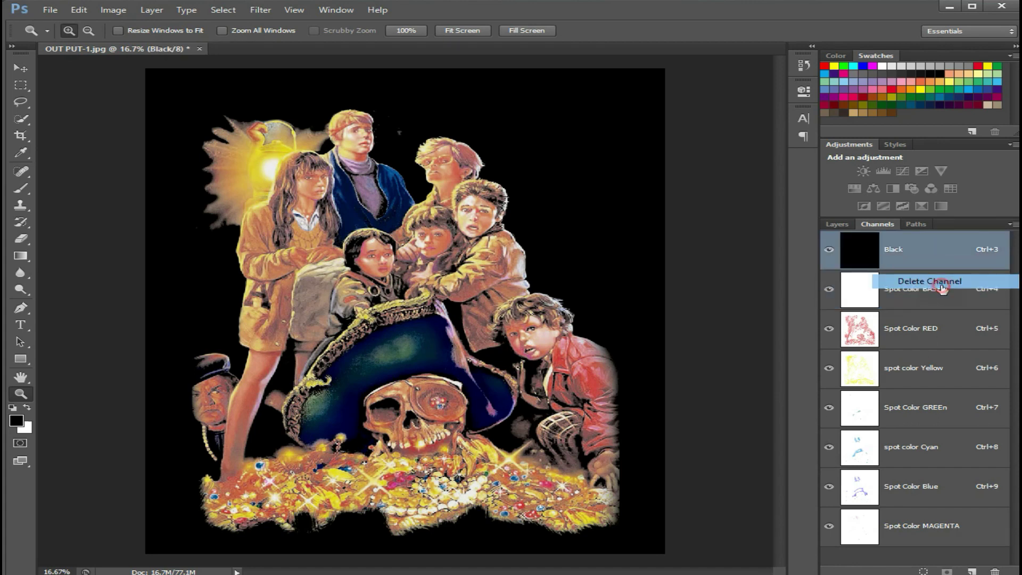
left_click(1014, 224)
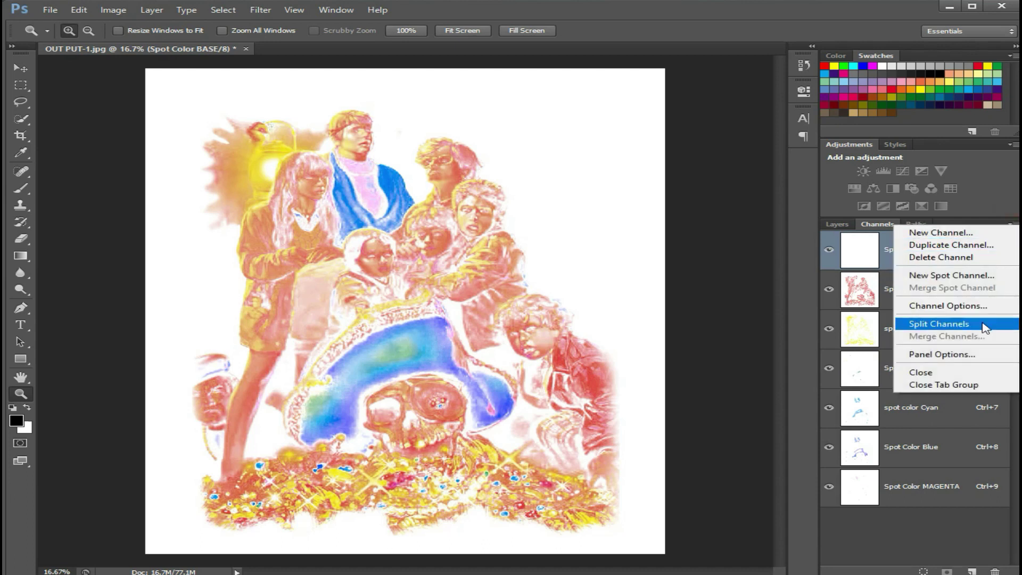
left_click(983, 323)
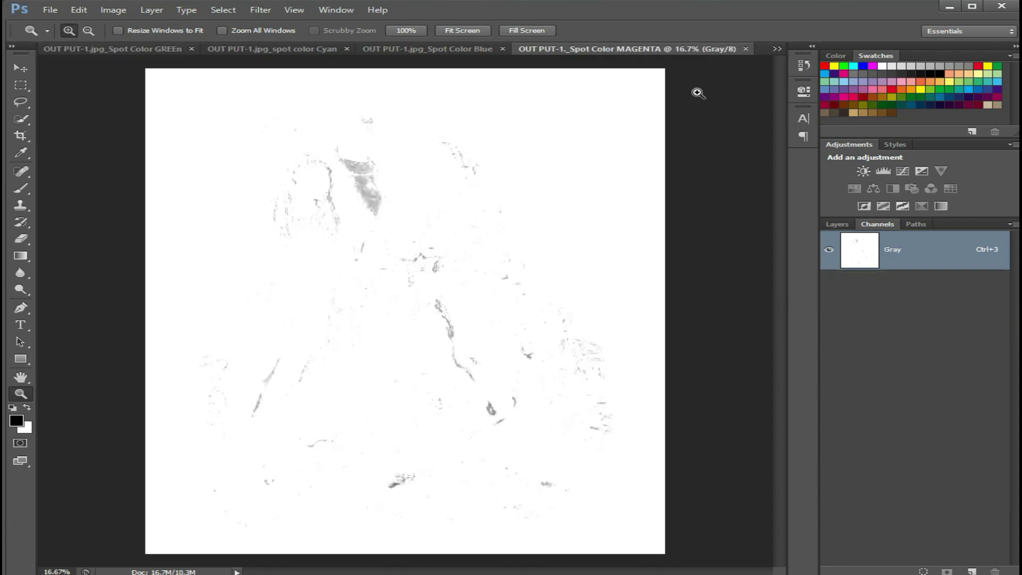
Fit the split BASE, RED, Yellow and GREEn documents on screen one by one
left_click(777, 48)
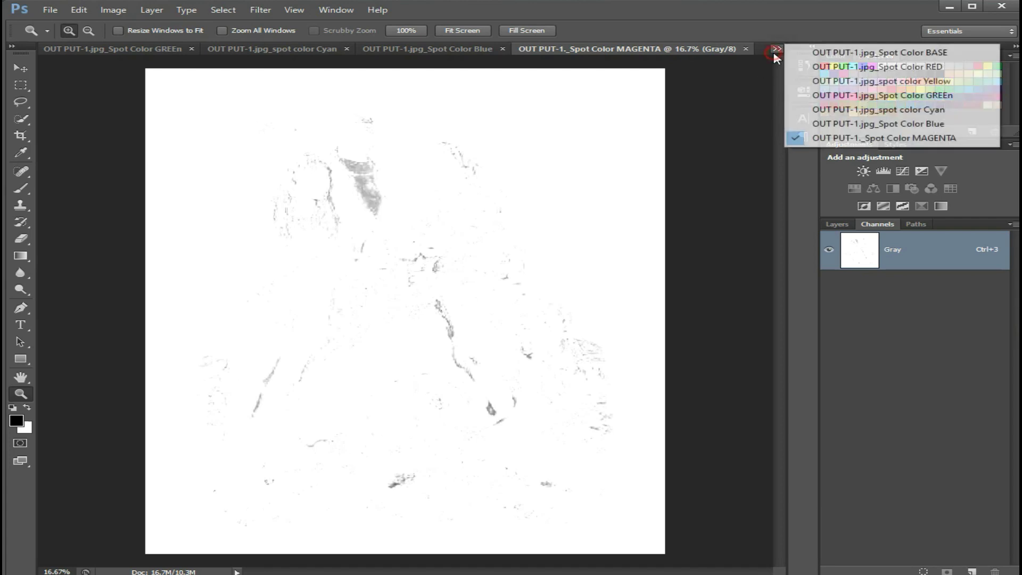
left_click(803, 51)
right_click(374, 170)
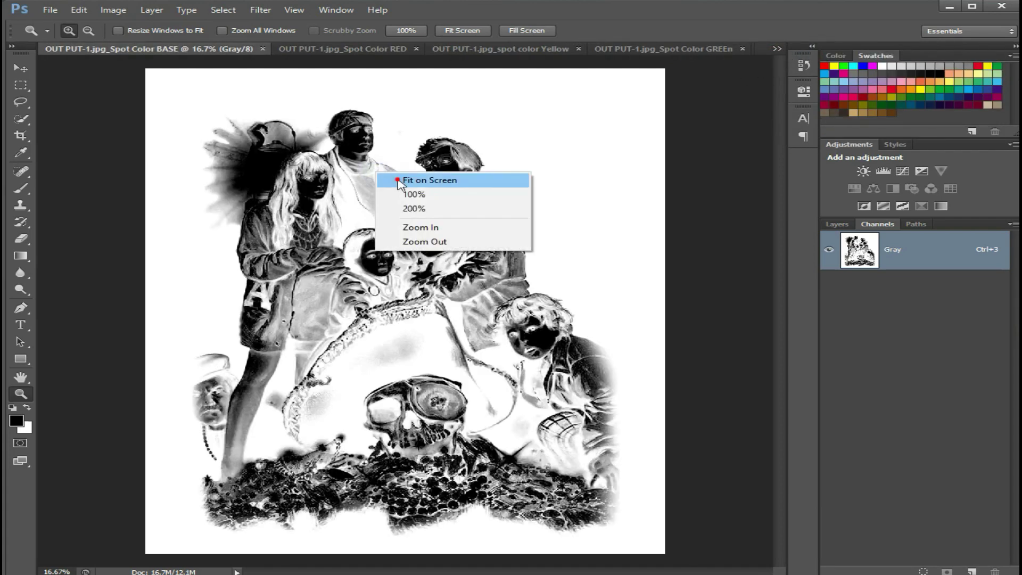
left_click(396, 178)
left_click(354, 51)
right_click(358, 85)
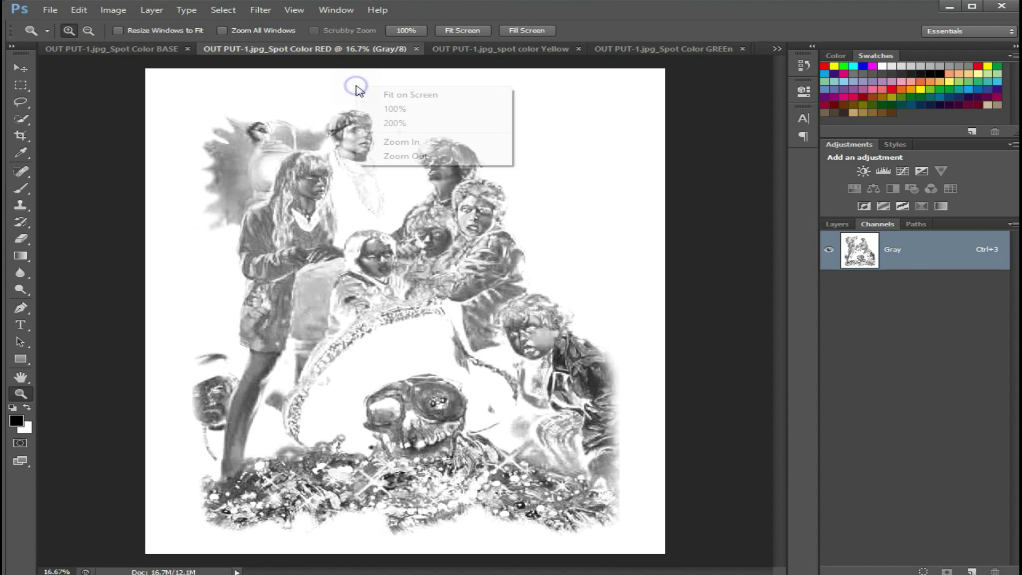
left_click(383, 92)
left_click(479, 53)
right_click(488, 111)
left_click(503, 121)
left_click(639, 52)
right_click(505, 125)
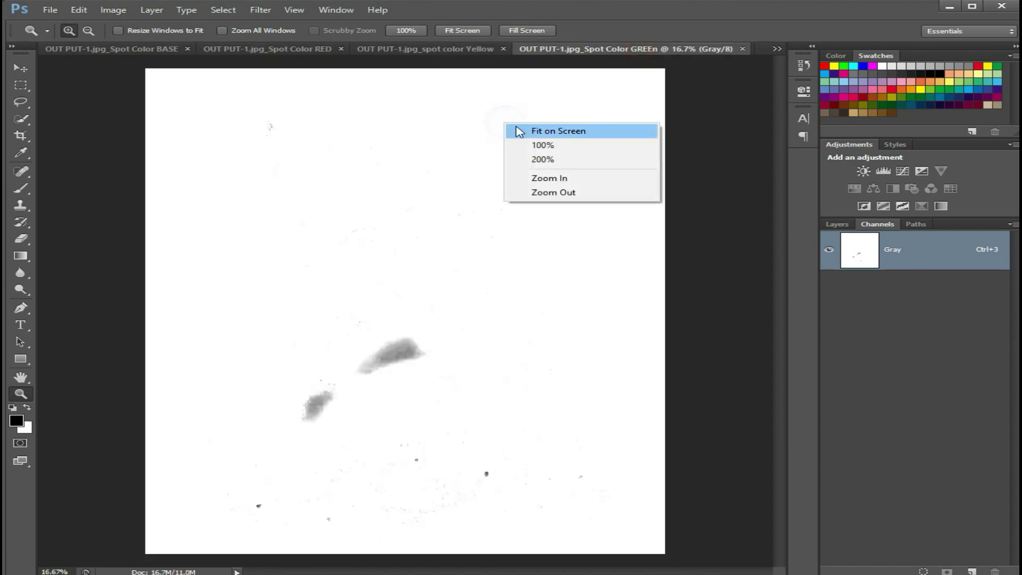
left_click(532, 131)
Fit the Cyan, Blue and MAGENTA documents on screen, then return to Spot Color BASE
left_click(778, 49)
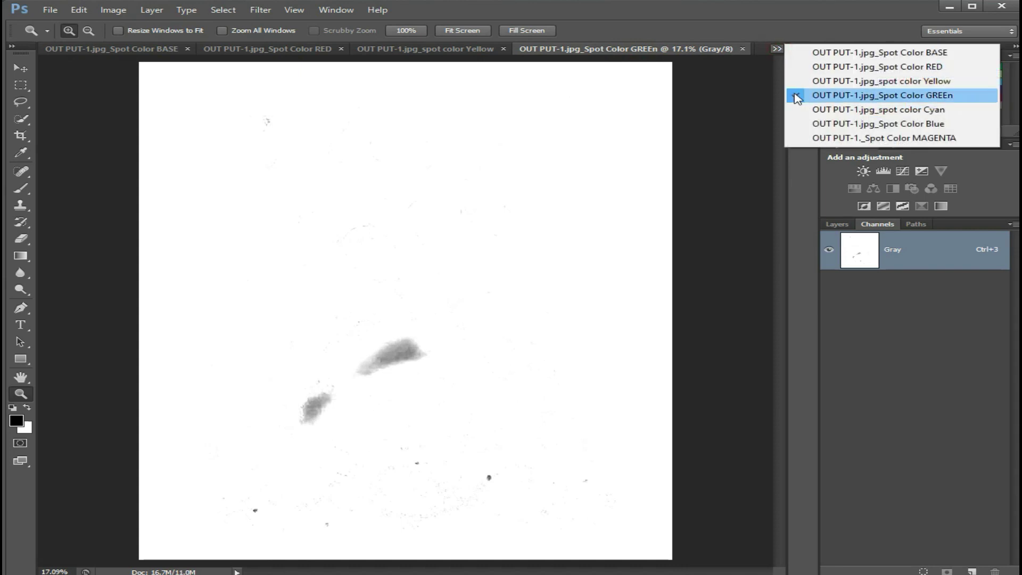
left_click(830, 108)
right_click(477, 128)
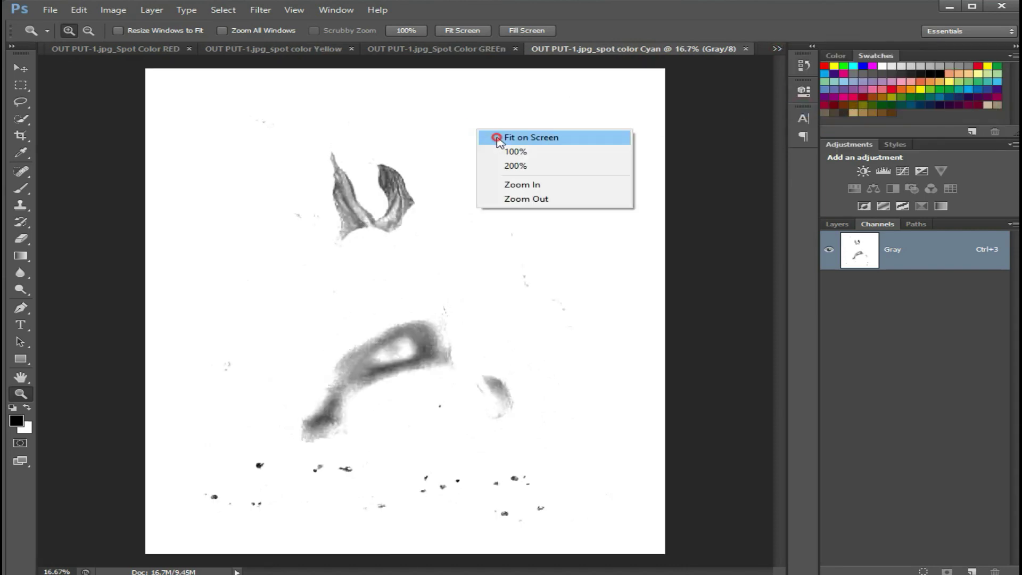
left_click(498, 137)
left_click(777, 48)
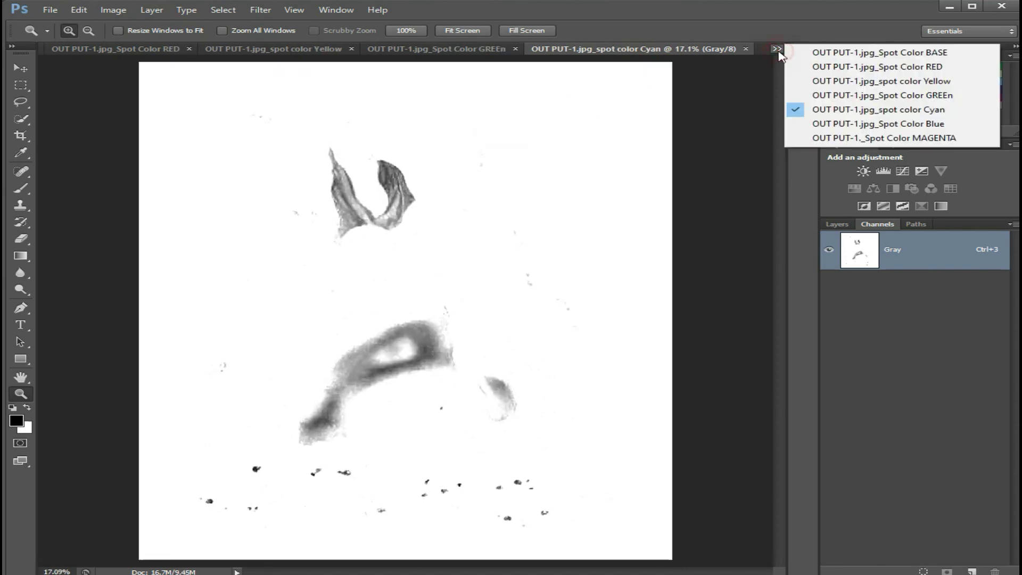
left_click(809, 123)
right_click(527, 140)
left_click(581, 147)
left_click(777, 48)
left_click(843, 138)
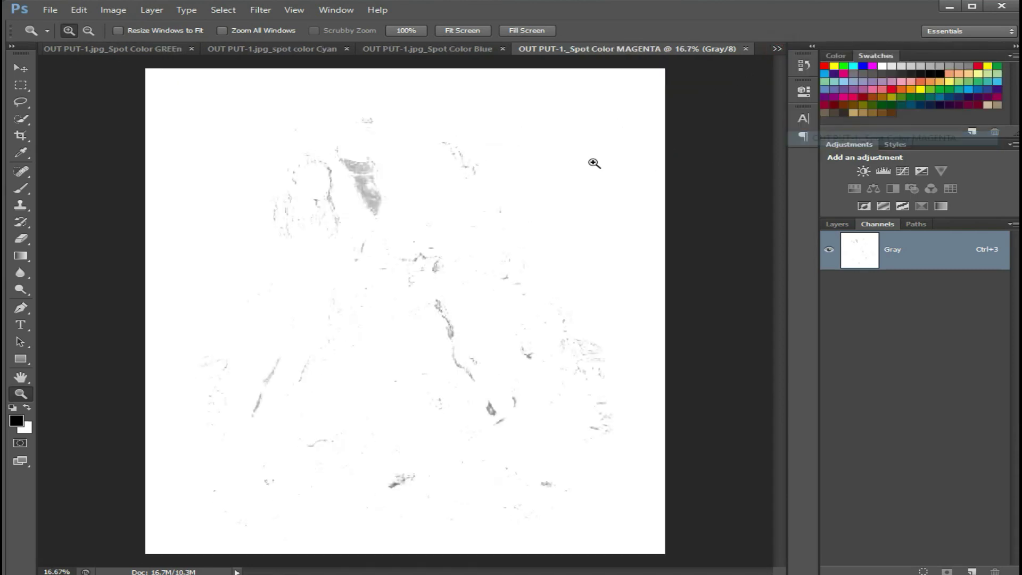
right_click(527, 161)
left_click(540, 169)
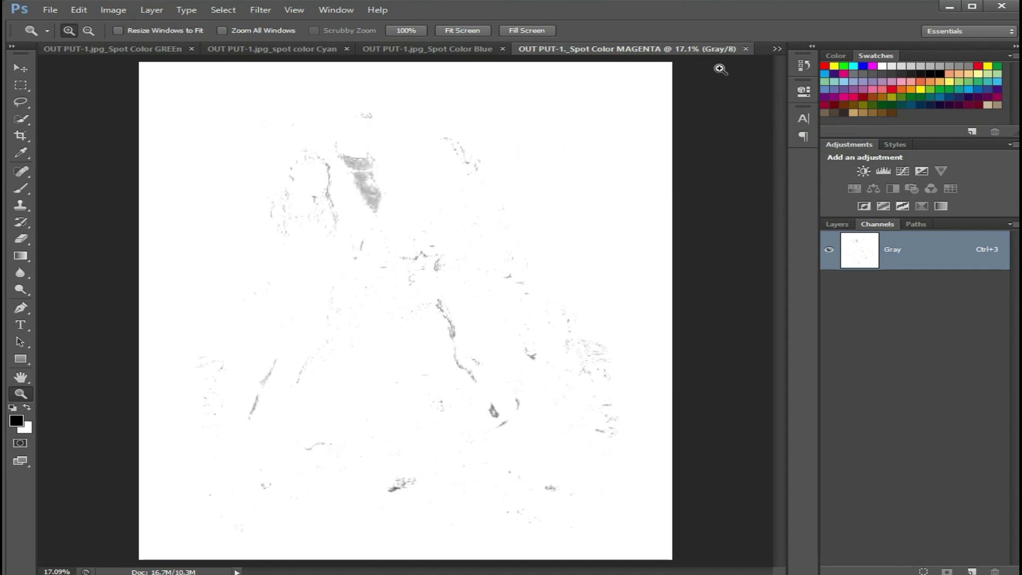
left_click(777, 48)
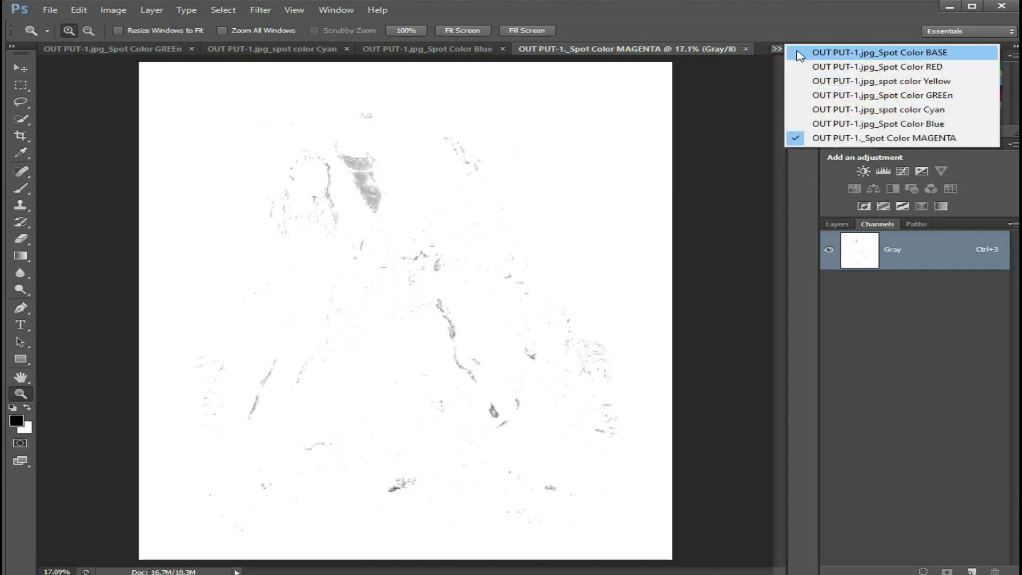
left_click(799, 52)
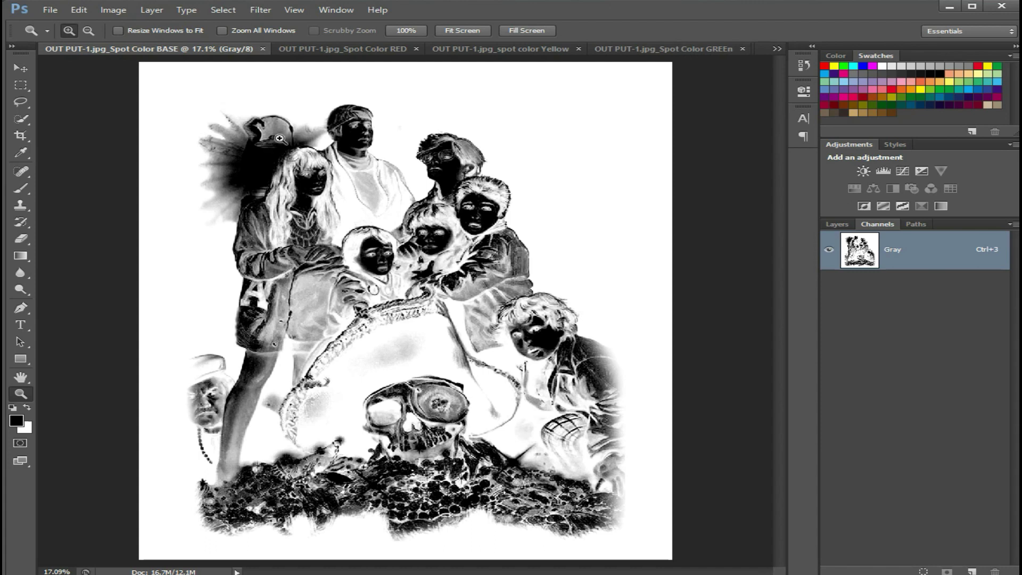
Convert the BASE image to Bitmap at 300 pixels/inch using the Halftone Screen method
left_click(114, 16)
mouse_move(123, 24)
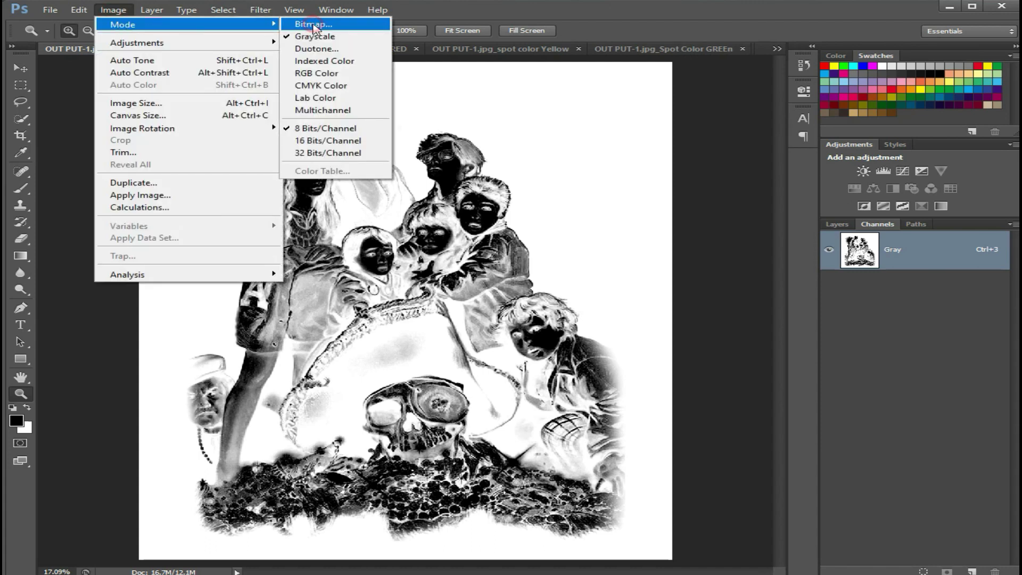
left_click(315, 25)
left_click(482, 247)
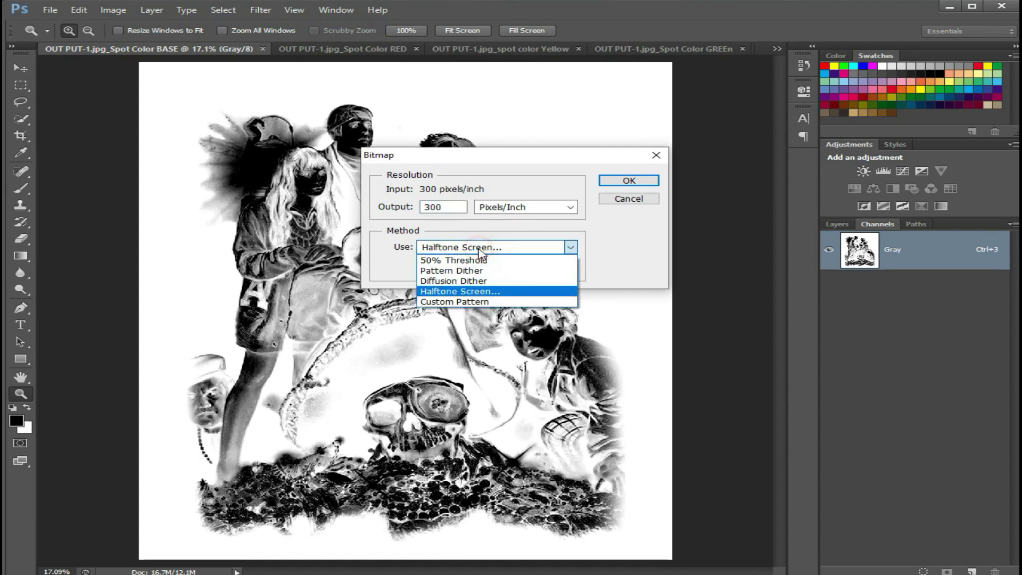
left_click(441, 293)
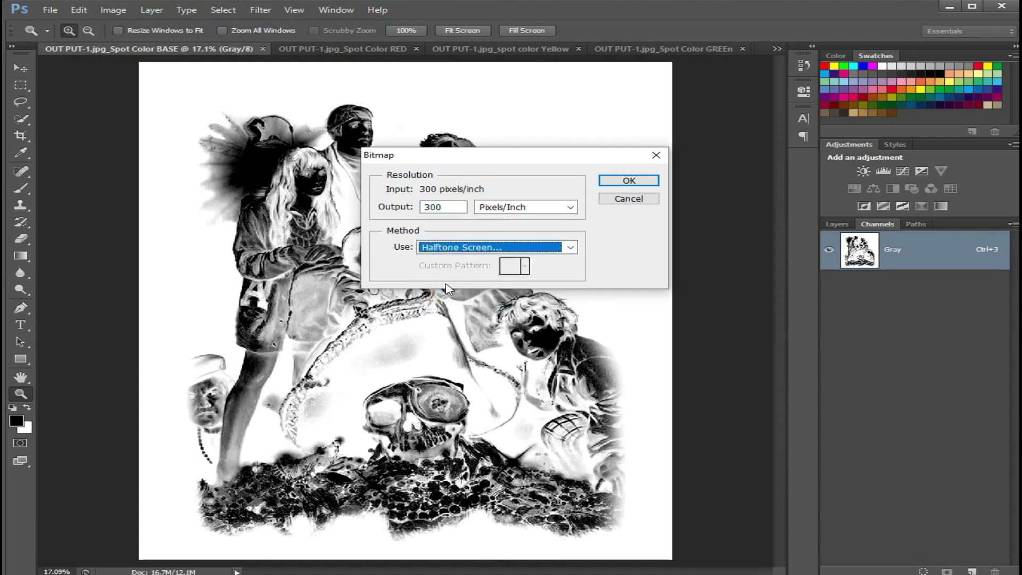
double_click(447, 206)
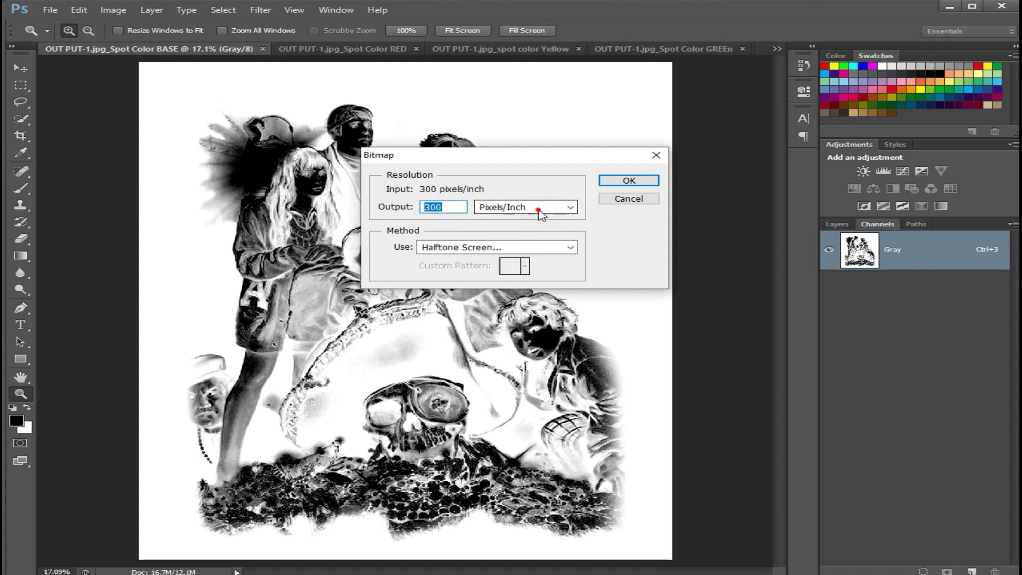
left_click(539, 208)
left_click(540, 222)
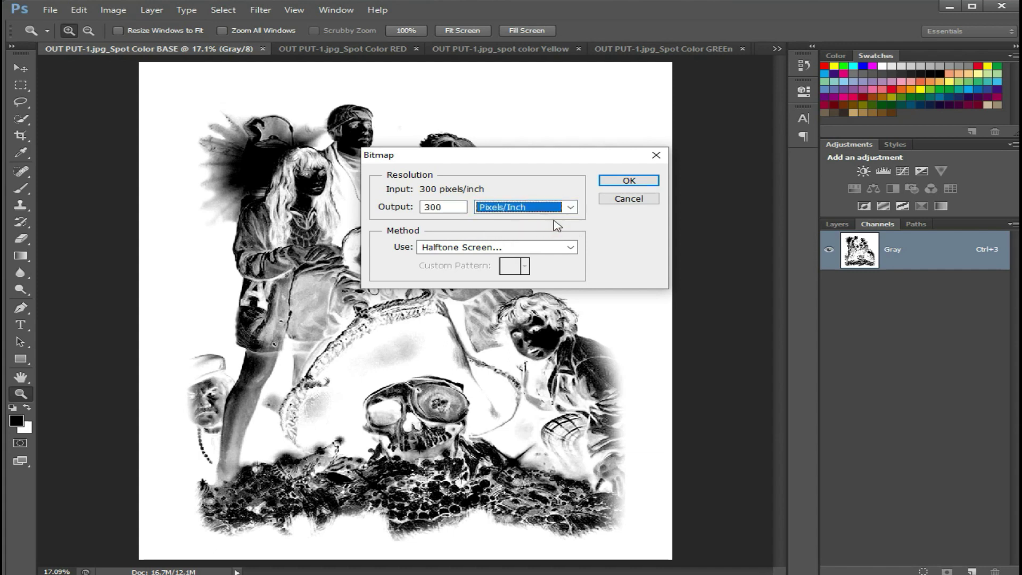
left_click(619, 182)
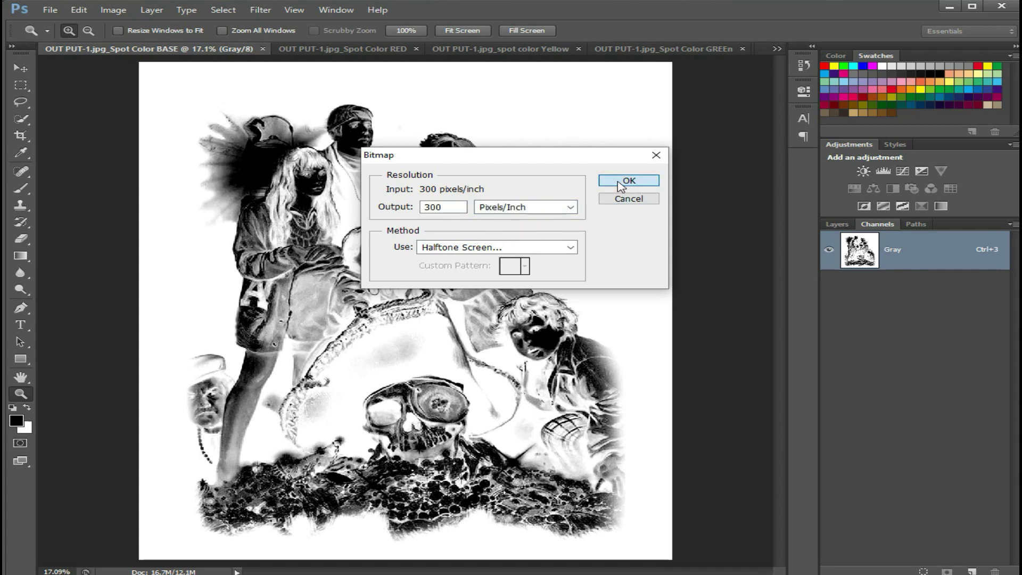
left_click(621, 184)
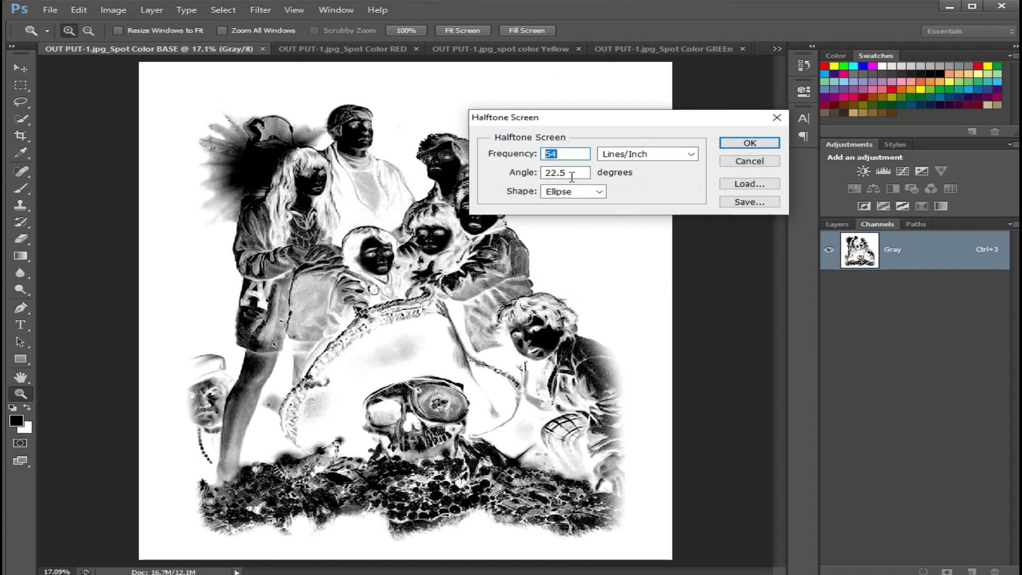
Apply a halftone screen of 54 lines, 22.5° angle, Ellipse dot shape
left_click(599, 193)
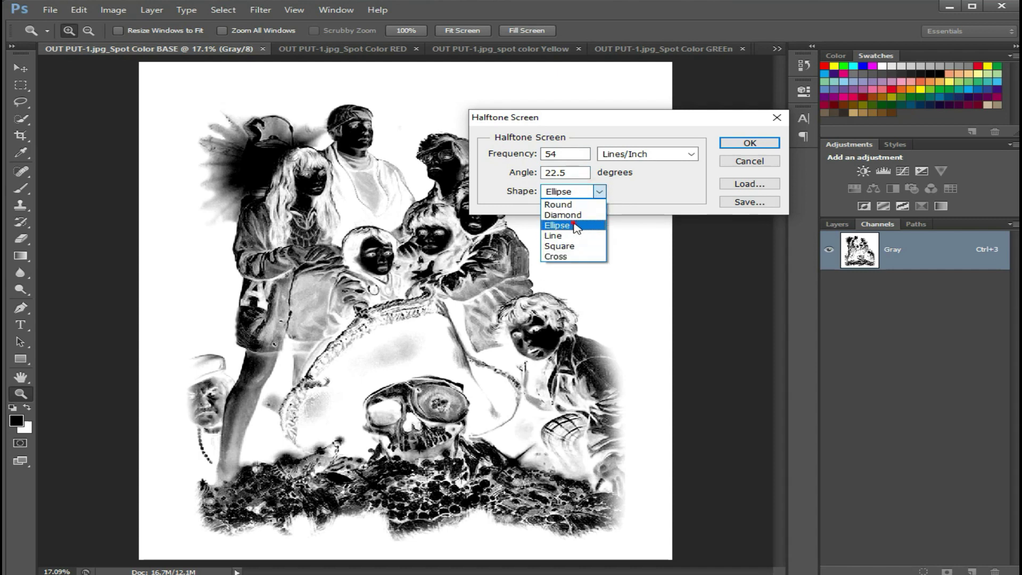
left_click(575, 228)
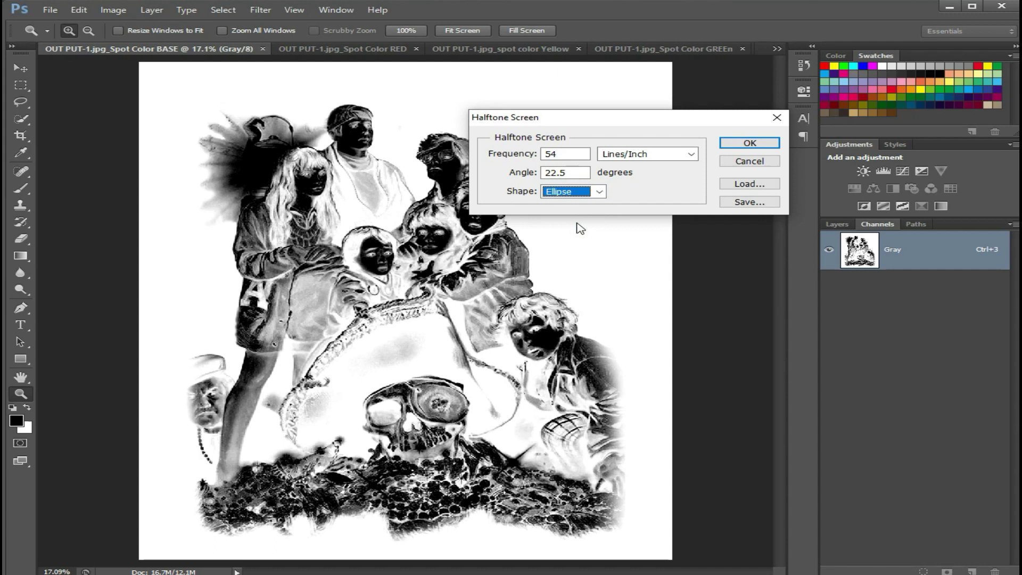
left_click(730, 145)
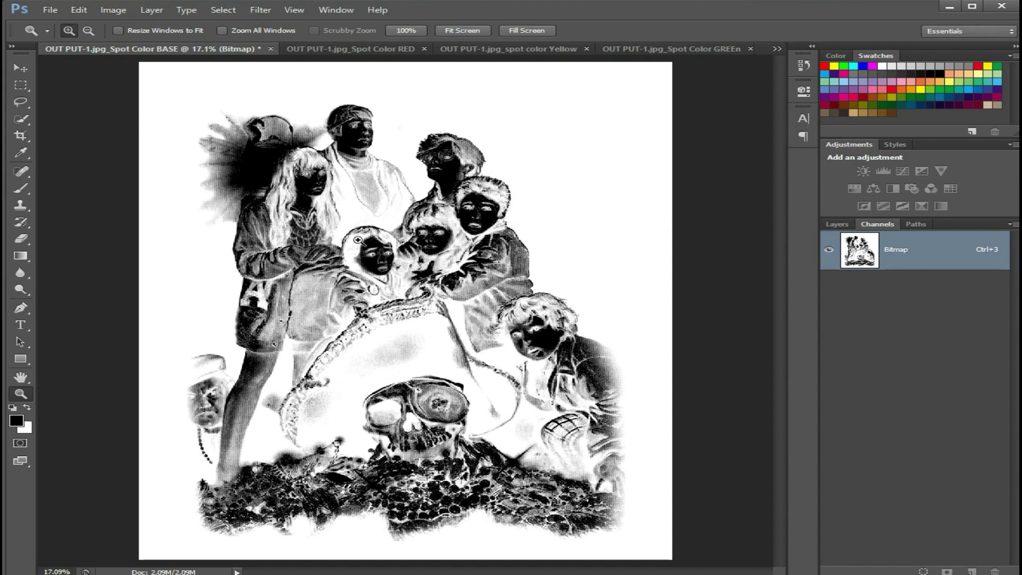
Zoom to 100% and pan across the BASE halftone dots, then fit the image on screen
left_click(367, 203)
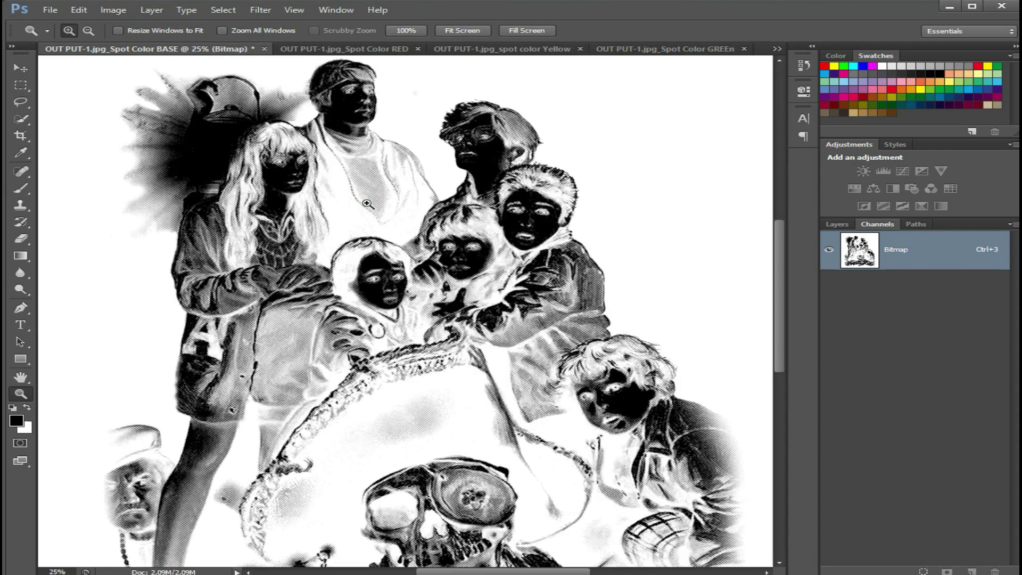
left_click(572, 367)
left_click(571, 367)
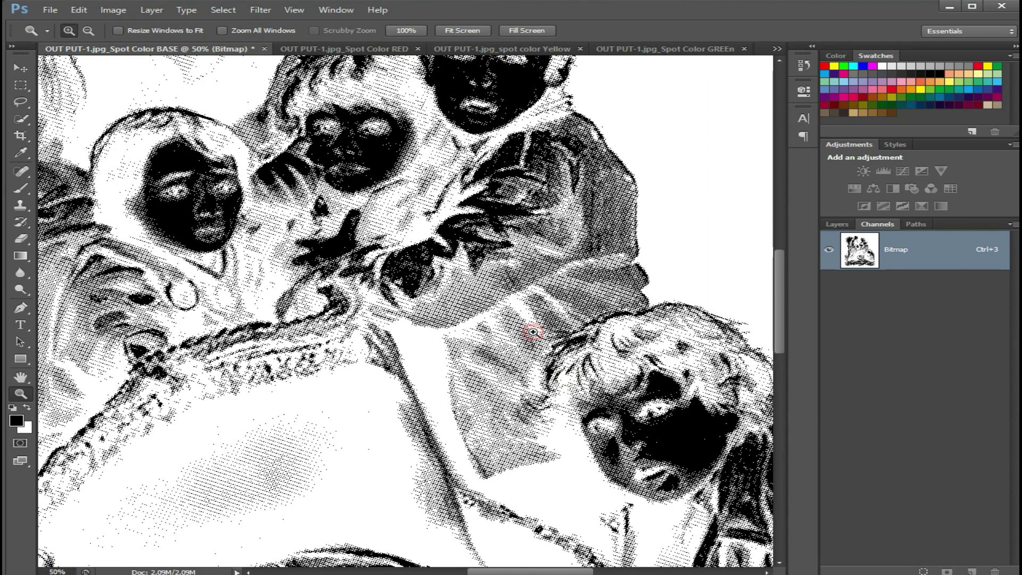
left_click(533, 333)
left_click(533, 332)
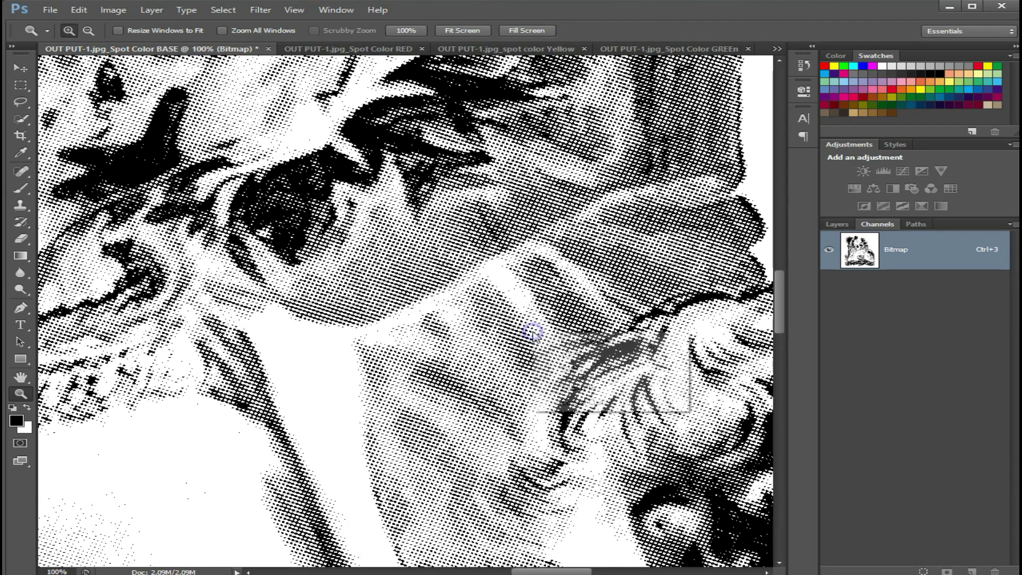
right_click(467, 337)
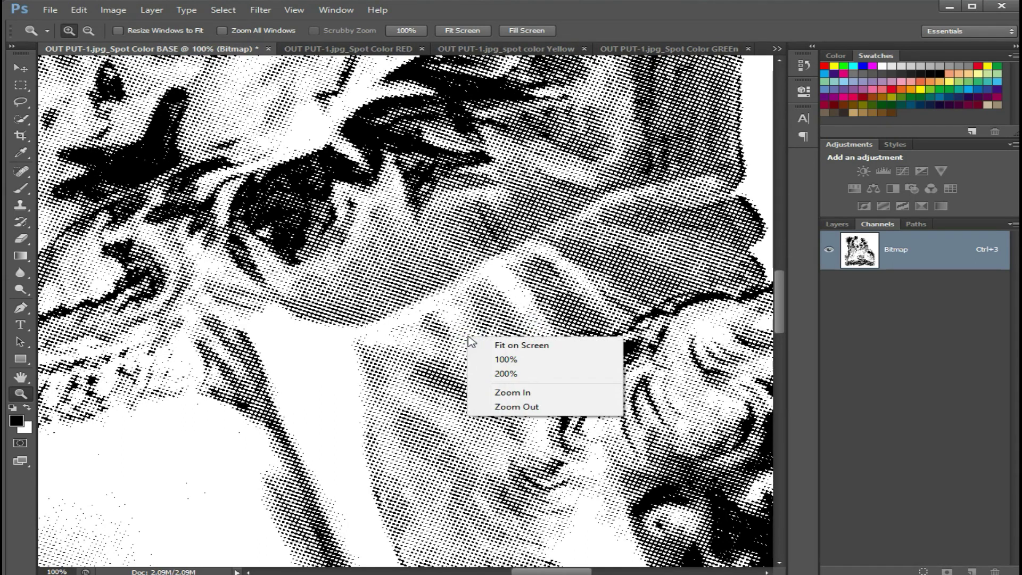
key("Escape")
key("h")
mouse_move(532, 357)
left_mouse_down()
mouse_move(371, 224)
mouse_move(482, 441)
mouse_move(663, 432)
mouse_move(417, 438)
mouse_move(756, 307)
mouse_move(751, 337)
left_mouse_up()
key("z")
right_click(591, 368)
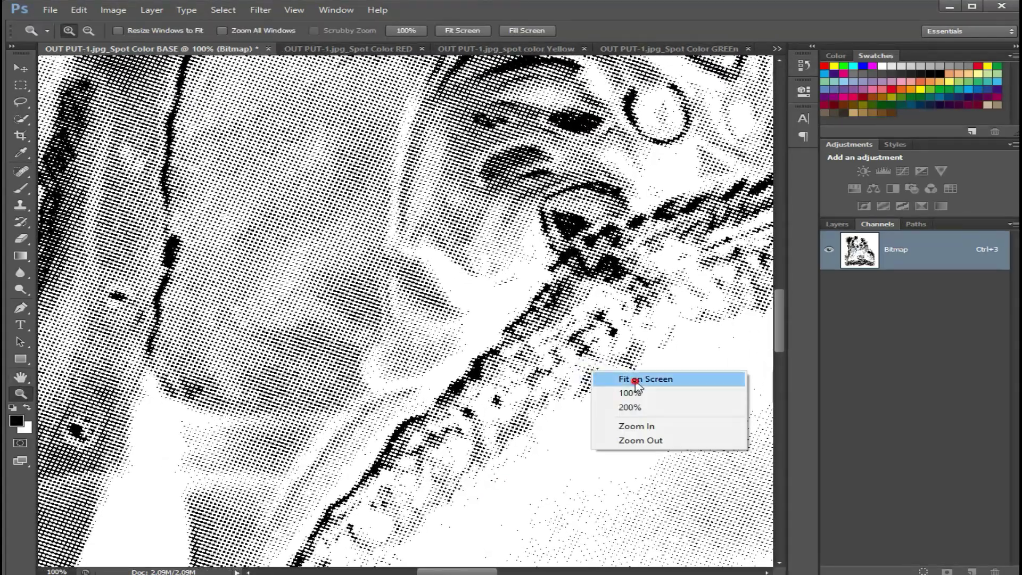
left_click(607, 379)
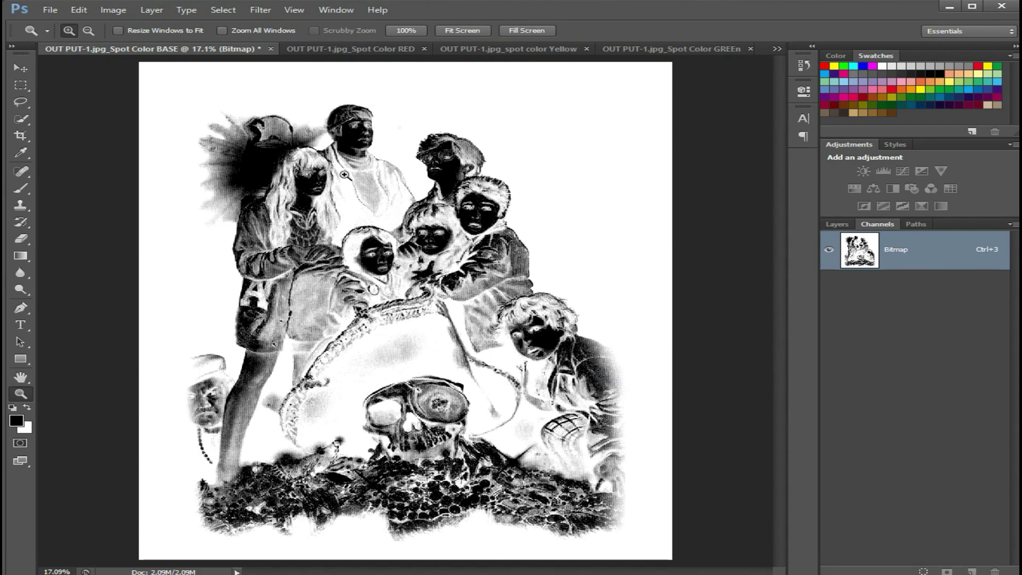
Convert the halftoned BASE image back to Grayscale with size ratio 1
left_click(113, 10)
mouse_move(184, 24)
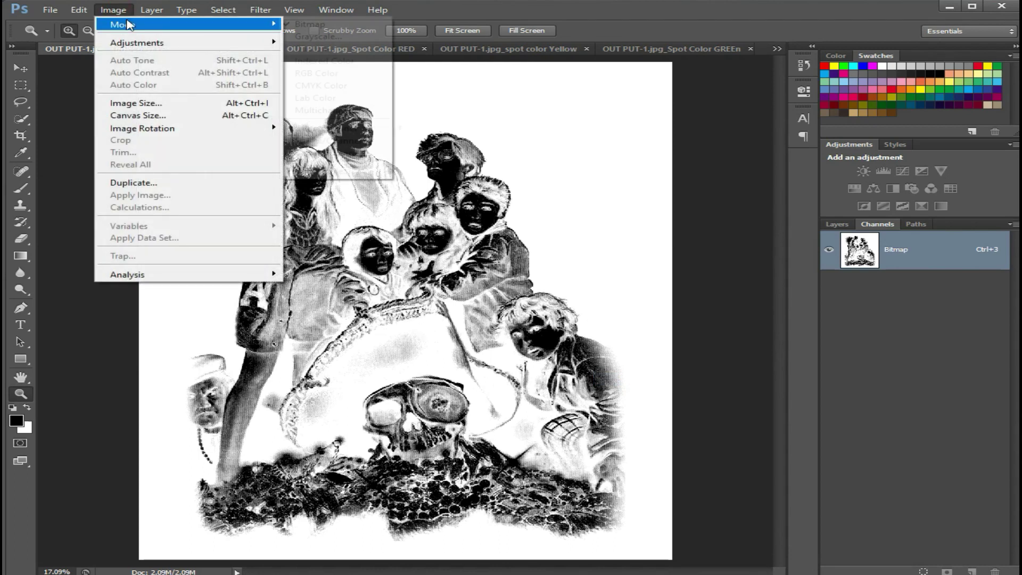
left_click(313, 38)
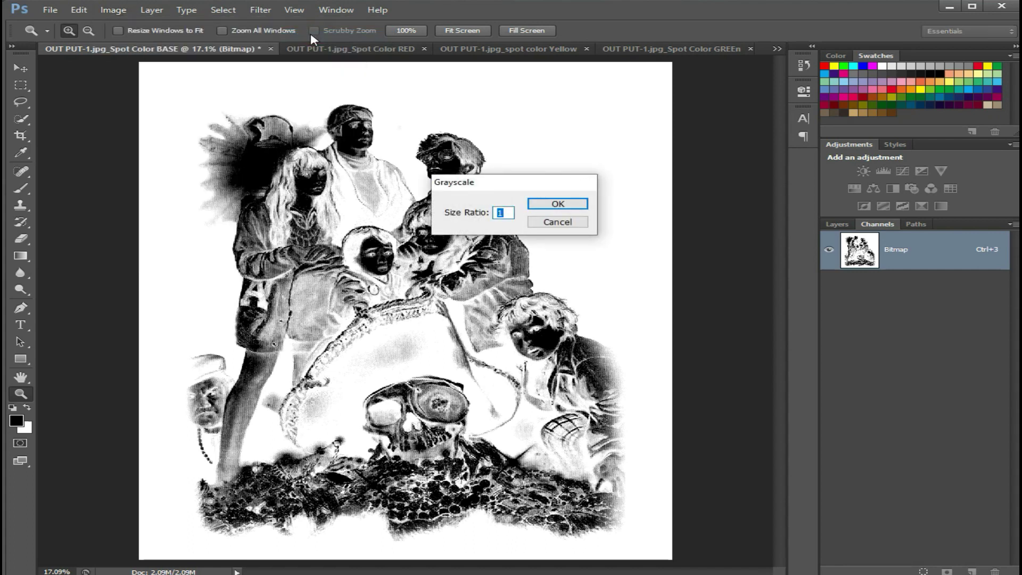
key("Return")
Halftone the Spot Color RED image as a bitmap with the same settings, then return it to Grayscale
left_click(331, 49)
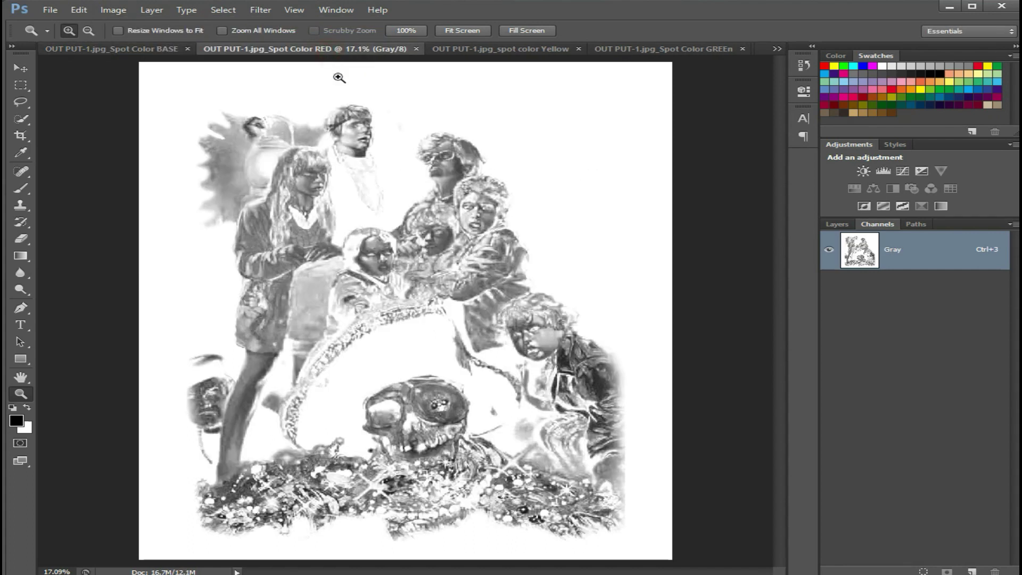
left_click(113, 10)
mouse_move(123, 24)
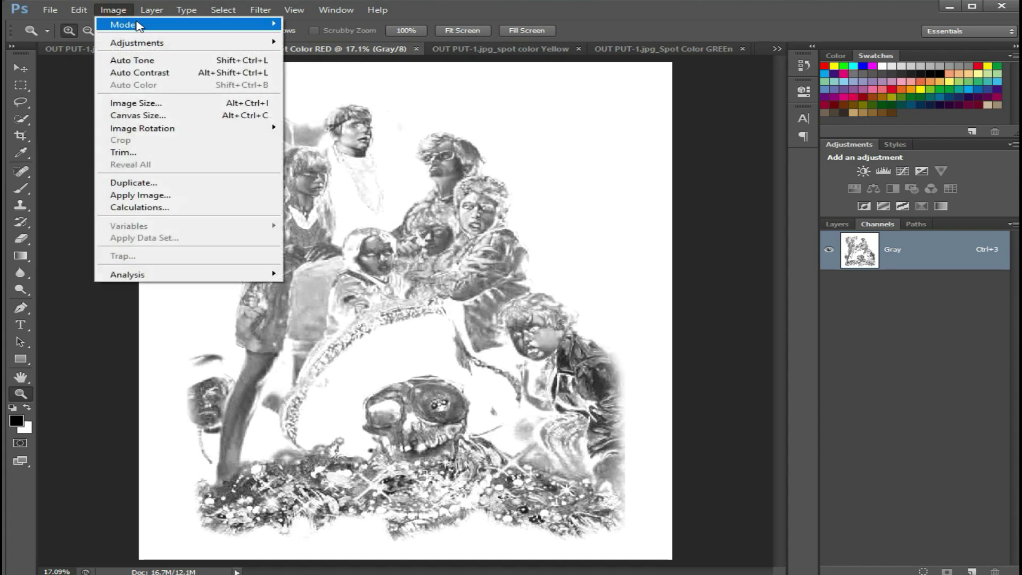
left_click(337, 26)
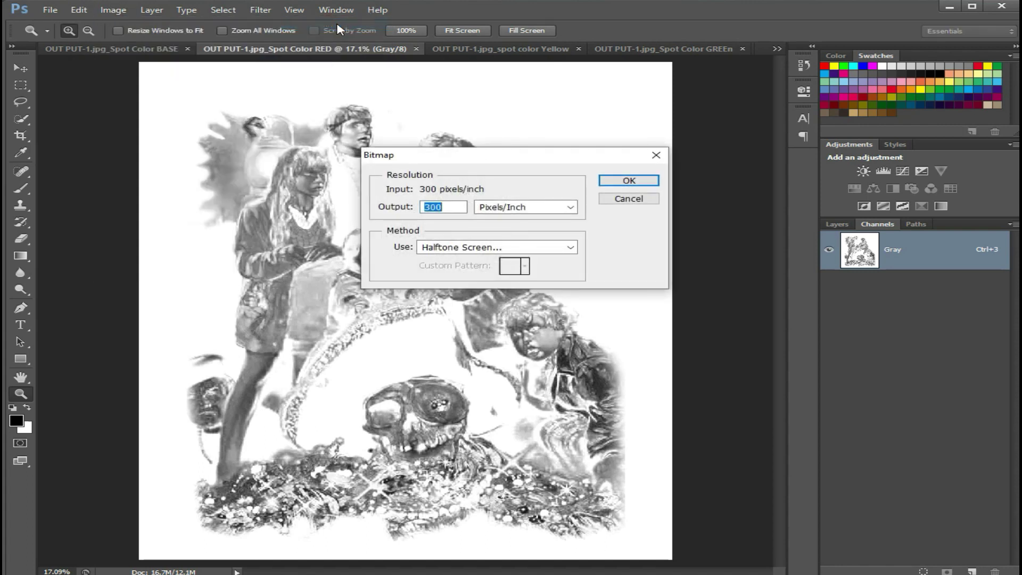
key("Return")
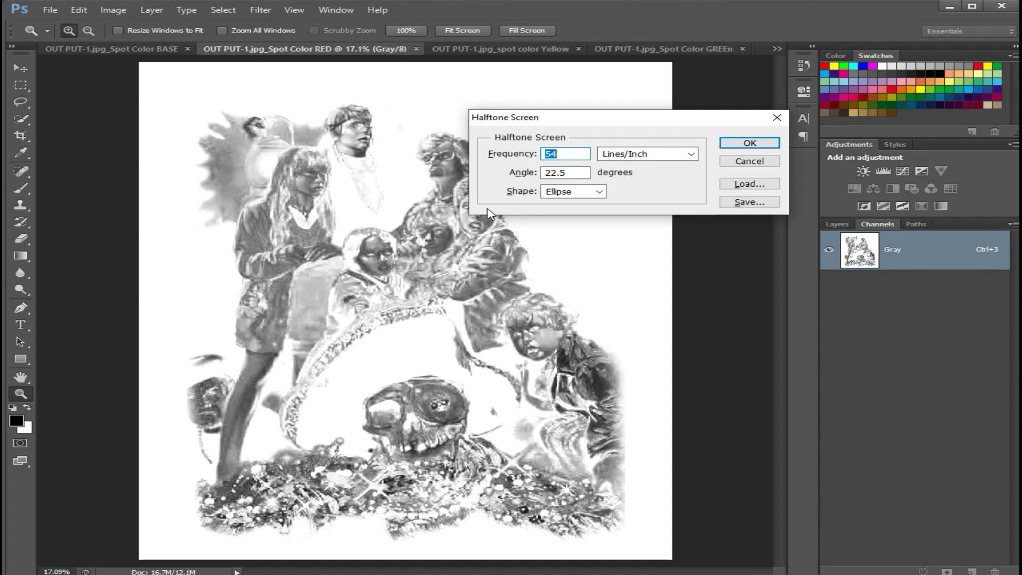
key("Return")
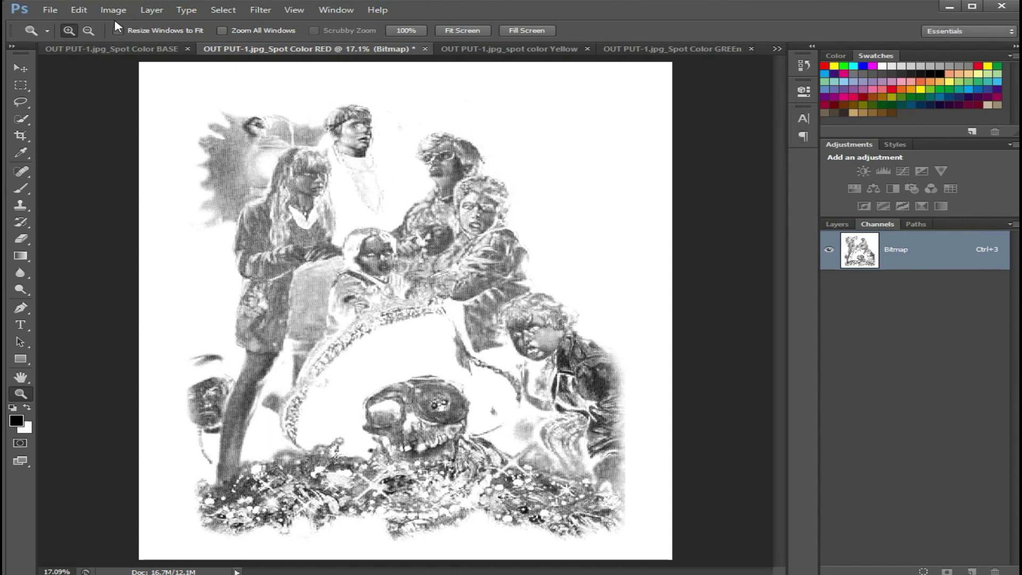
left_click(113, 10)
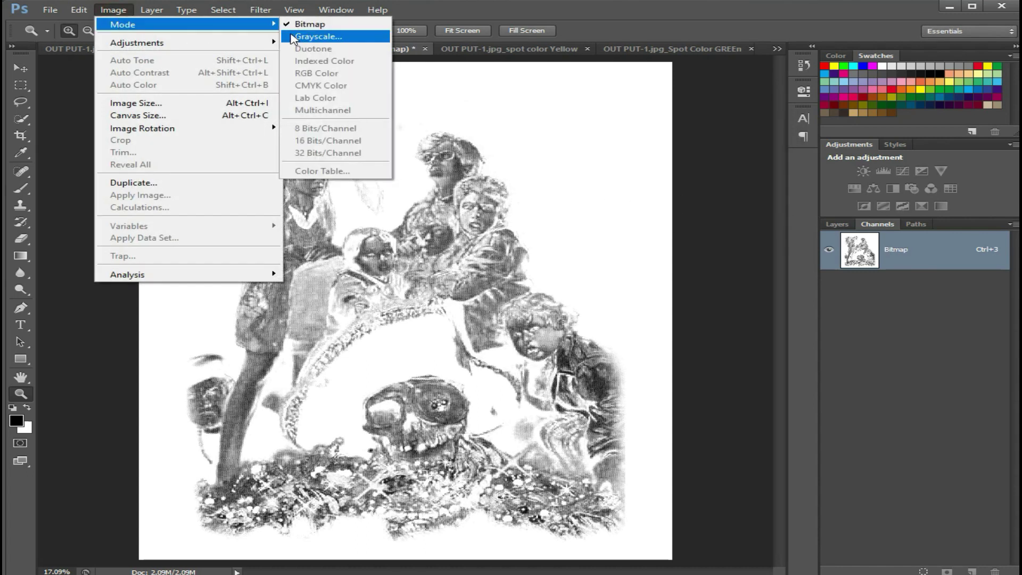
left_click(294, 38)
key("Return")
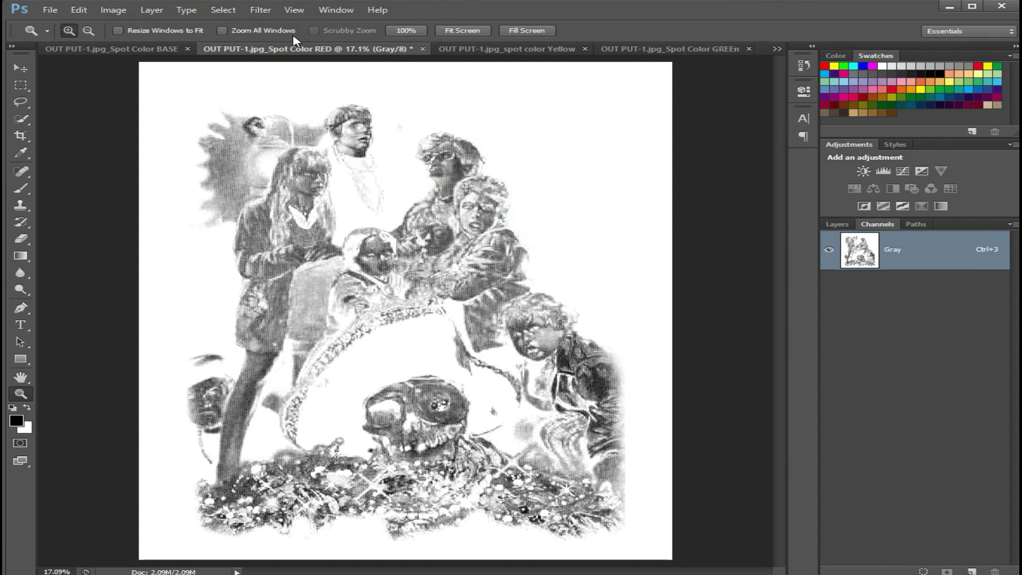
Halftone the Spot Color Yellow image as a bitmap, then return it to Grayscale
left_click(459, 52)
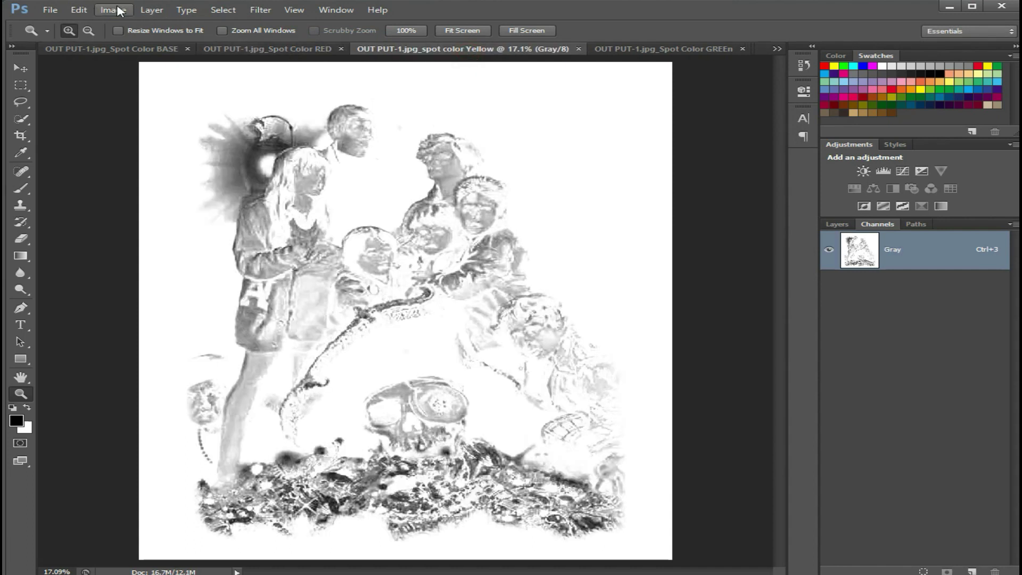
left_click(114, 10)
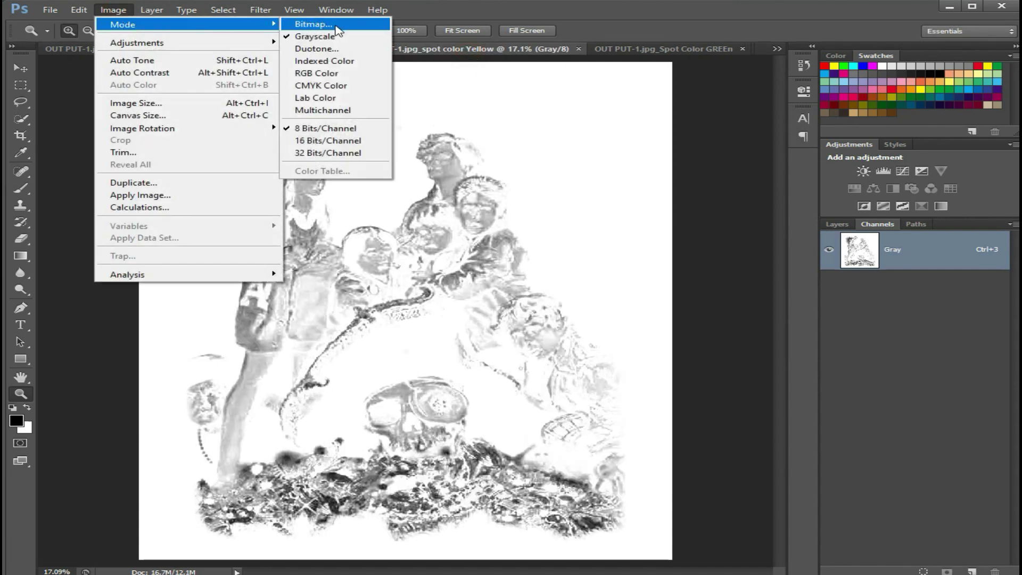
left_click(338, 26)
key("Return")
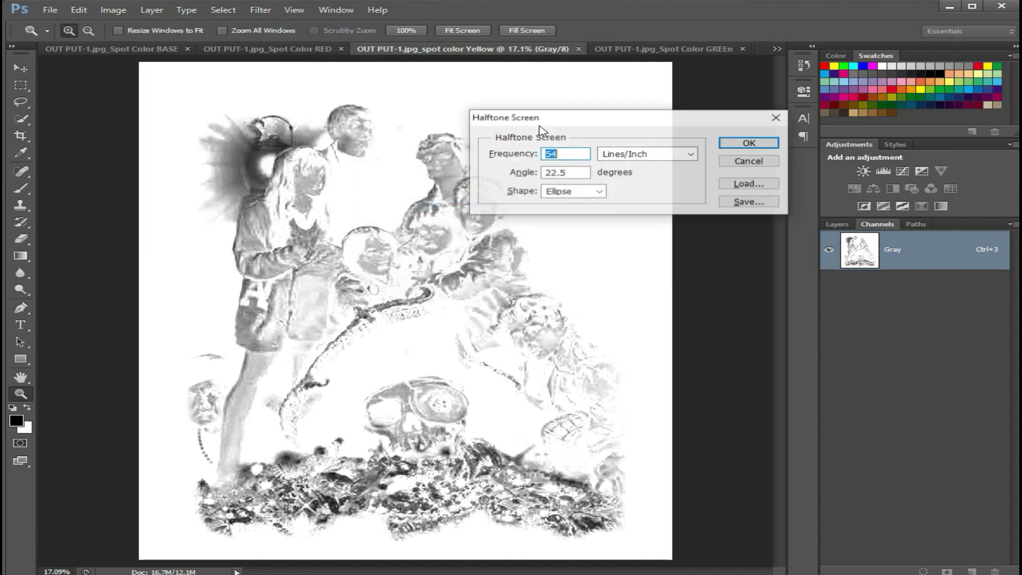
key("Return")
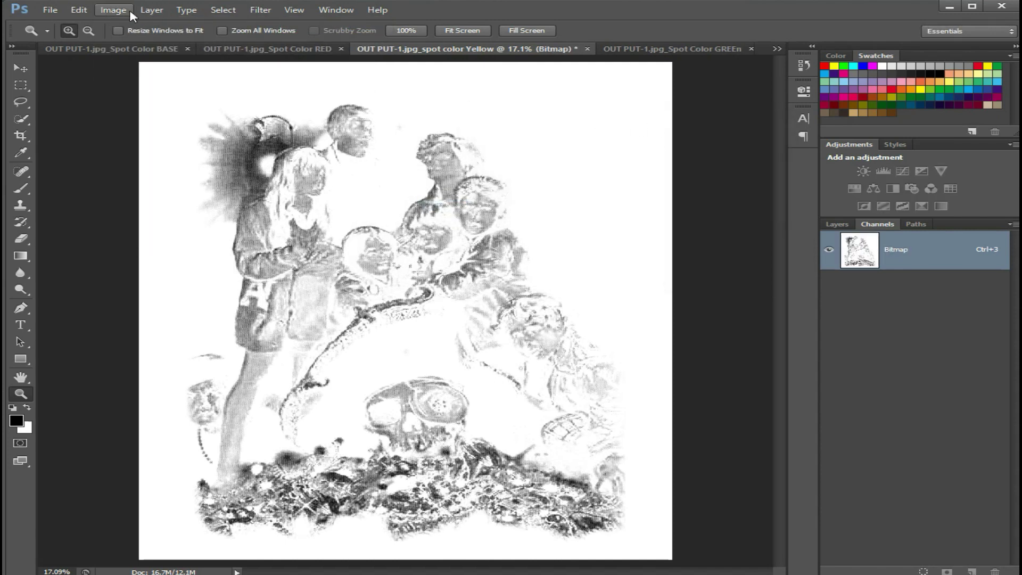
left_click(113, 10)
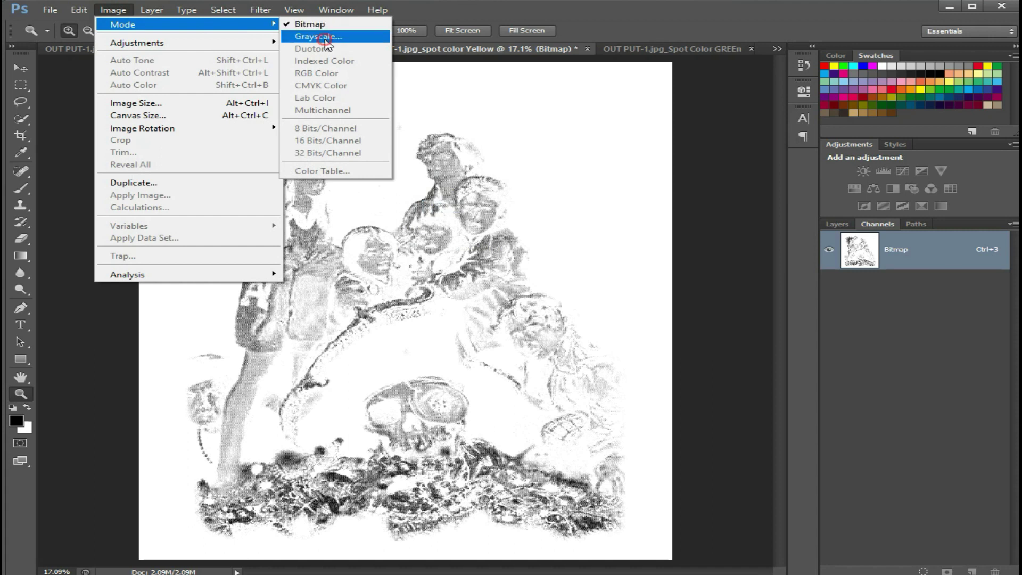
left_click(319, 36)
key("Return")
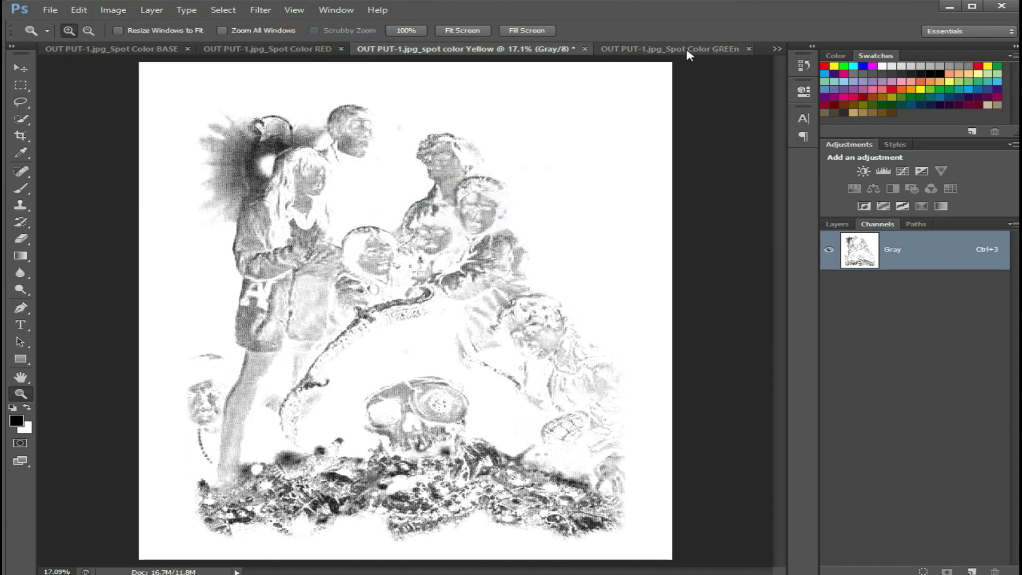
left_click(686, 49)
Halftone the Spot Color GREEn image as a bitmap, then return it to Grayscale
left_click(115, 12)
mouse_move(122, 24)
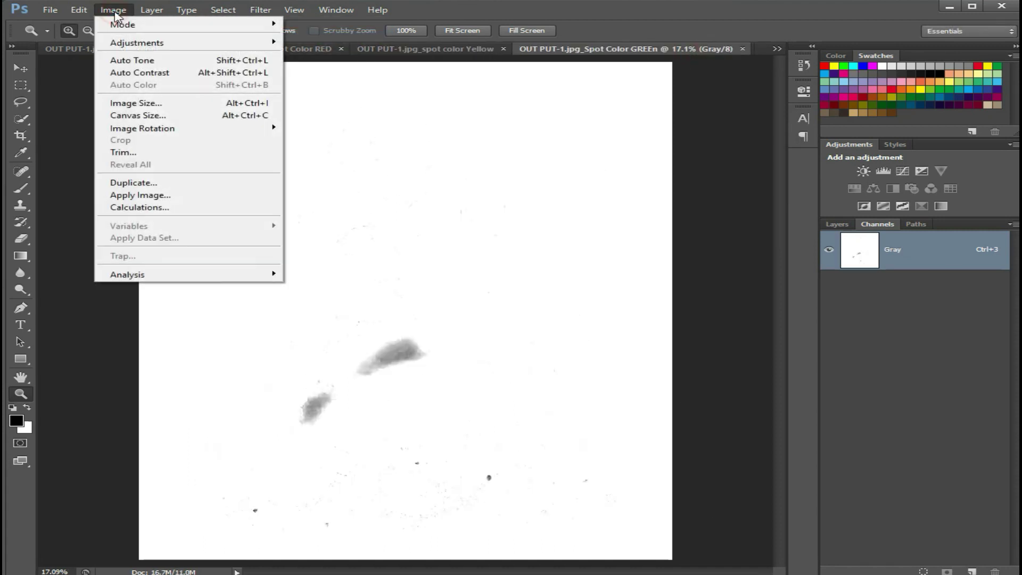
left_click(313, 24)
key("Return")
key("Return")
left_click(113, 10)
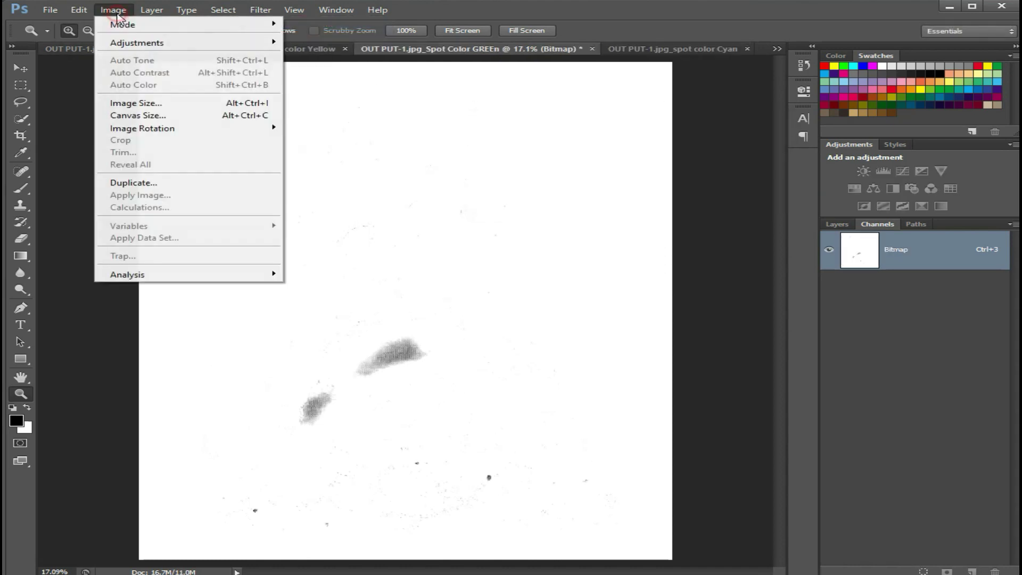
key("Right")
key("Right")
key("Right")
key("Left")
key("Left")
key("Left")
key("Right")
key("Down")
key("Return")
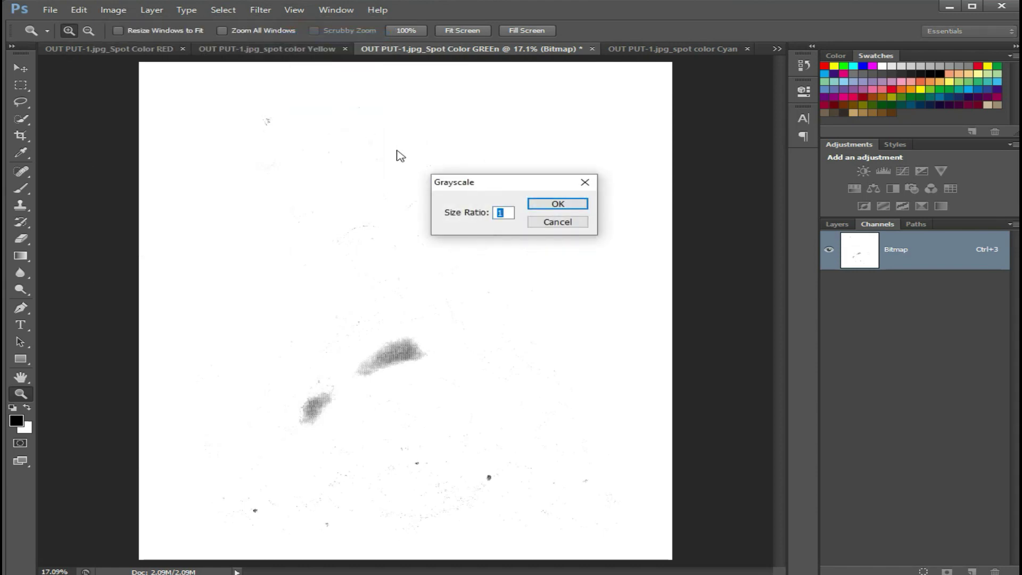
key("Return")
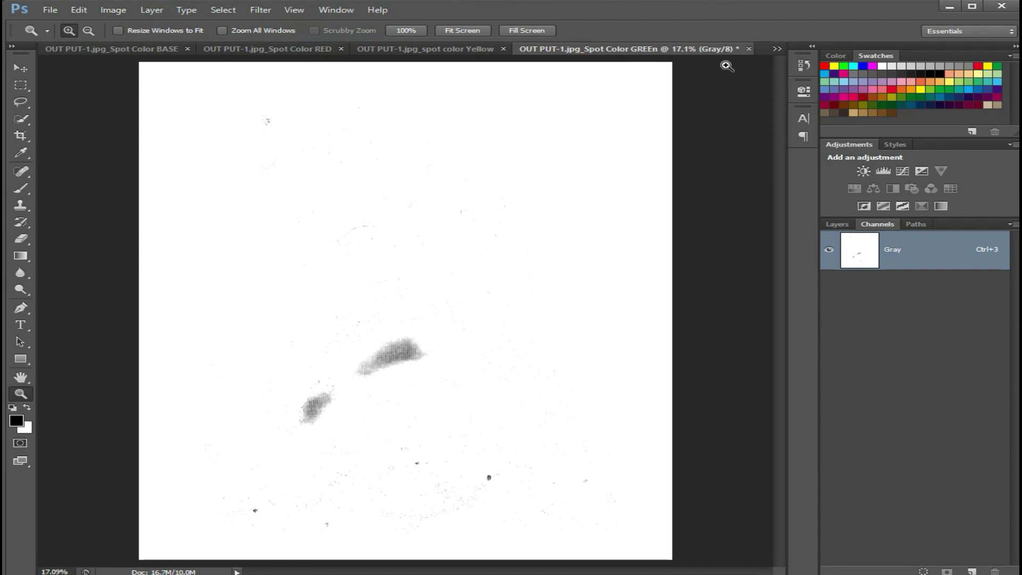
Halftone the Spot Color Cyan image as a bitmap, then return it to Grayscale
left_click(778, 49)
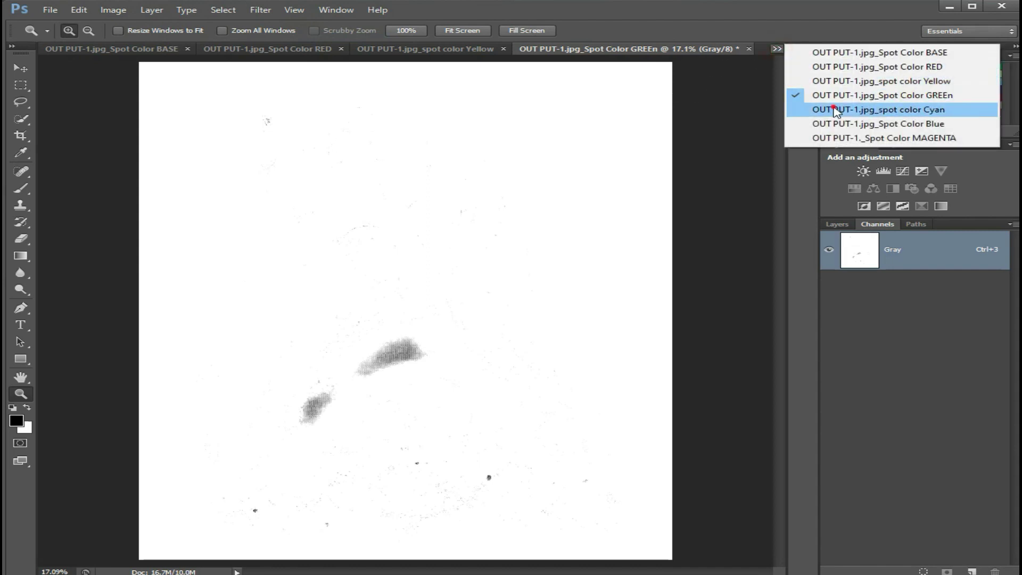
left_click(837, 106)
left_click(114, 10)
mouse_move(123, 24)
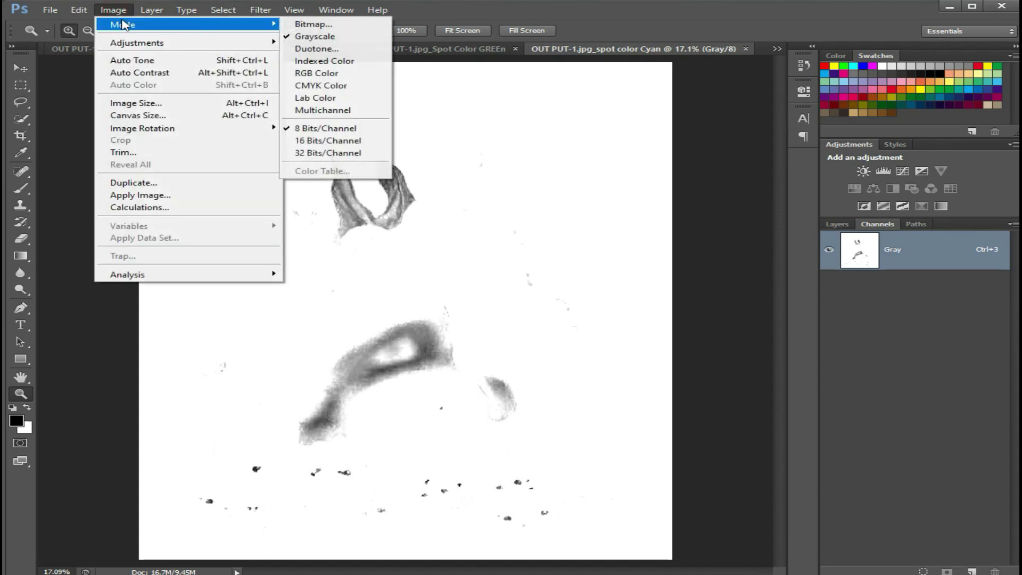
left_click(331, 24)
key("Return")
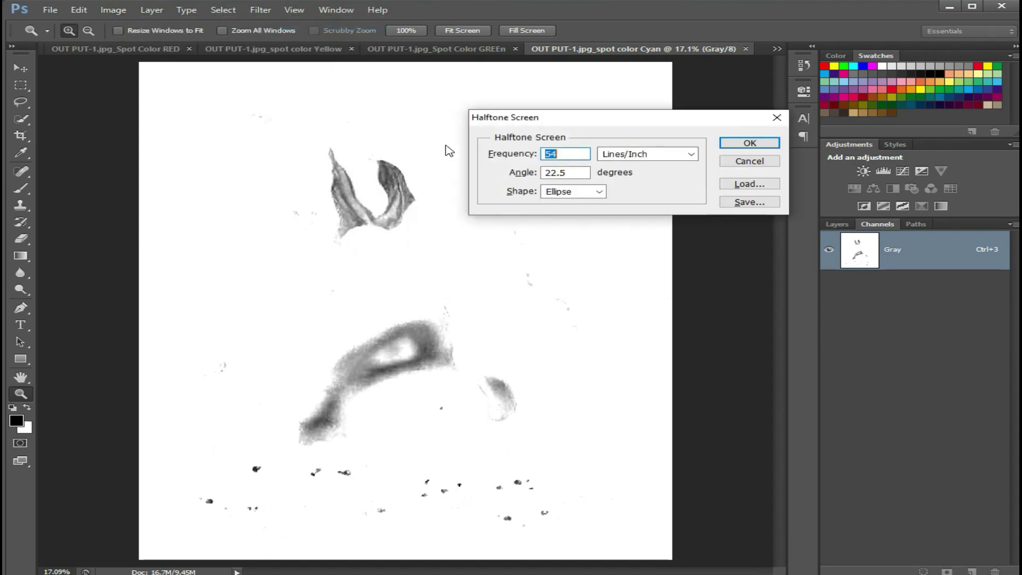
key("Return")
left_click(114, 10)
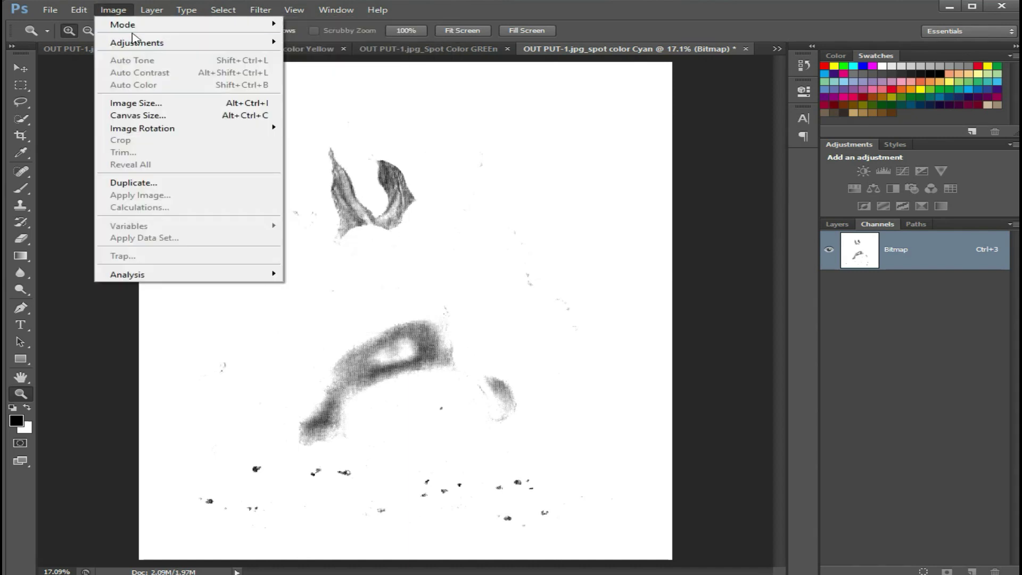
mouse_move(122, 25)
left_click(315, 37)
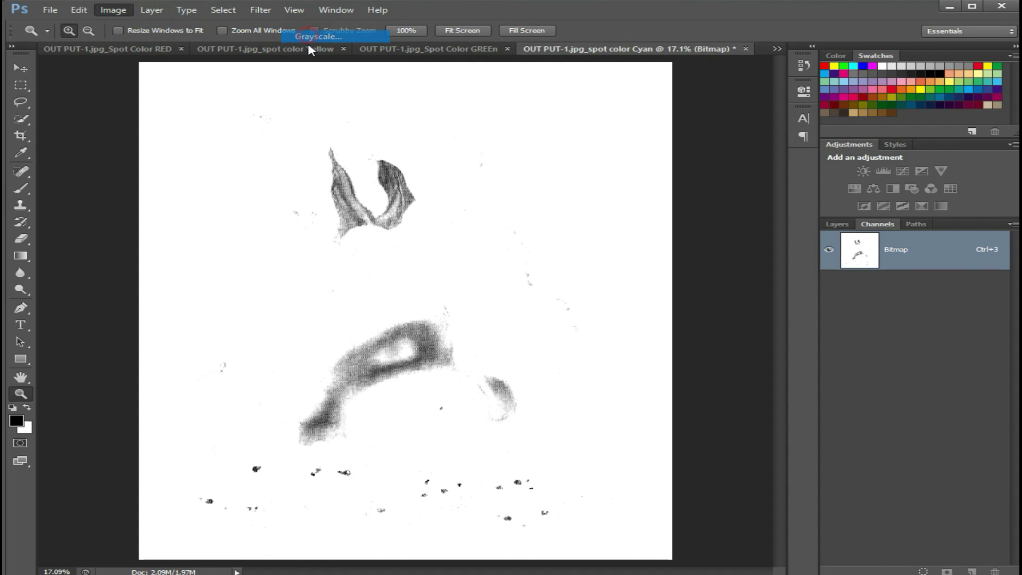
key("Return")
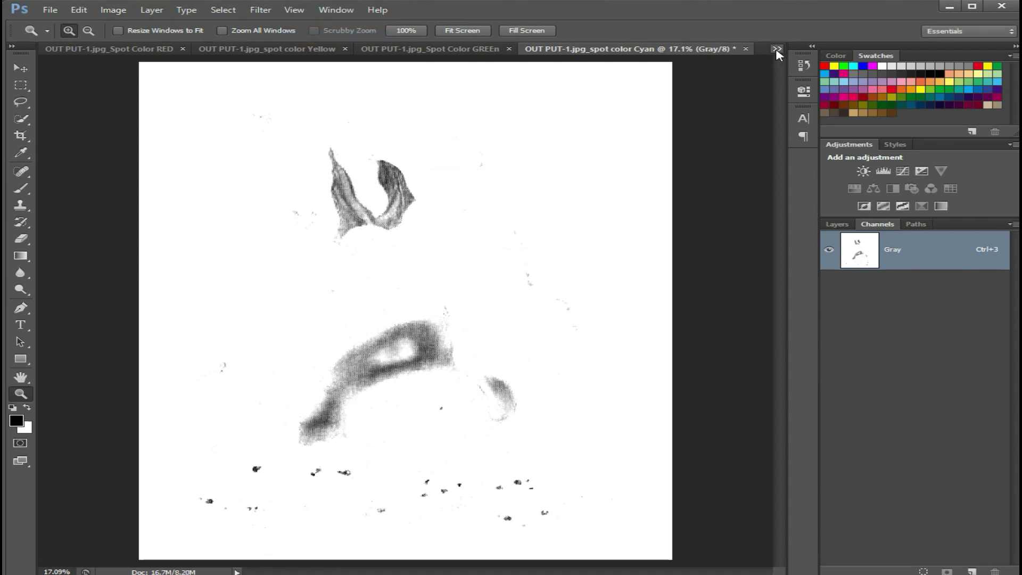
Halftone the Spot Color Blue image as a bitmap, then return it to Grayscale
left_click(777, 49)
left_click(873, 121)
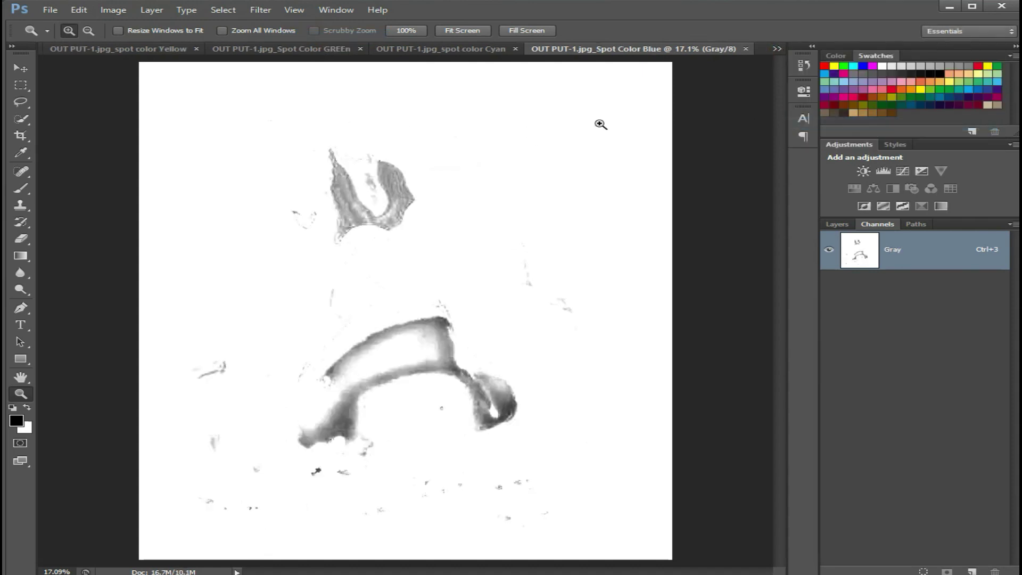
left_click(113, 10)
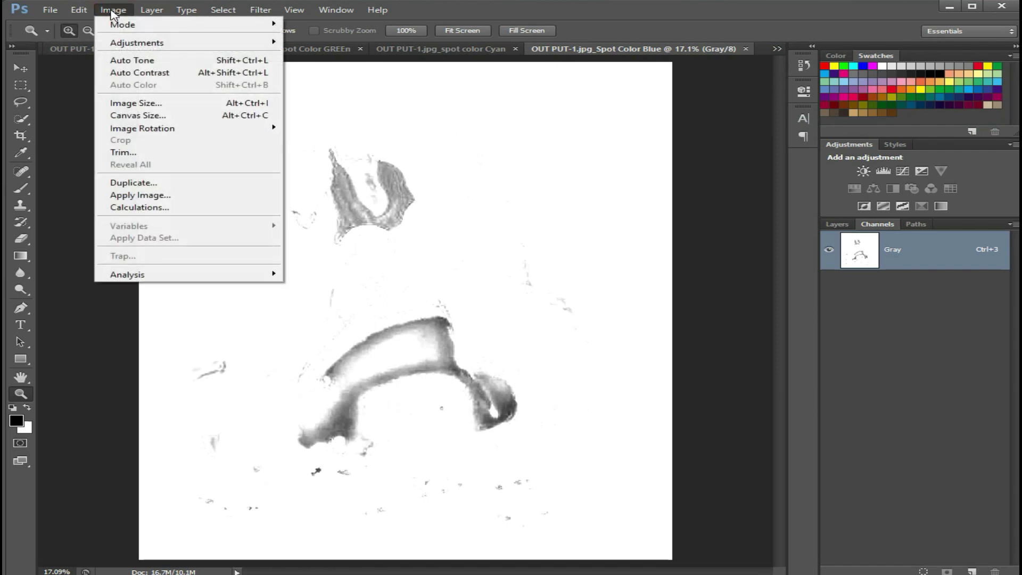
left_click(294, 24)
key("Return")
key("Return")
mouse_move(122, 24)
left_click(113, 10)
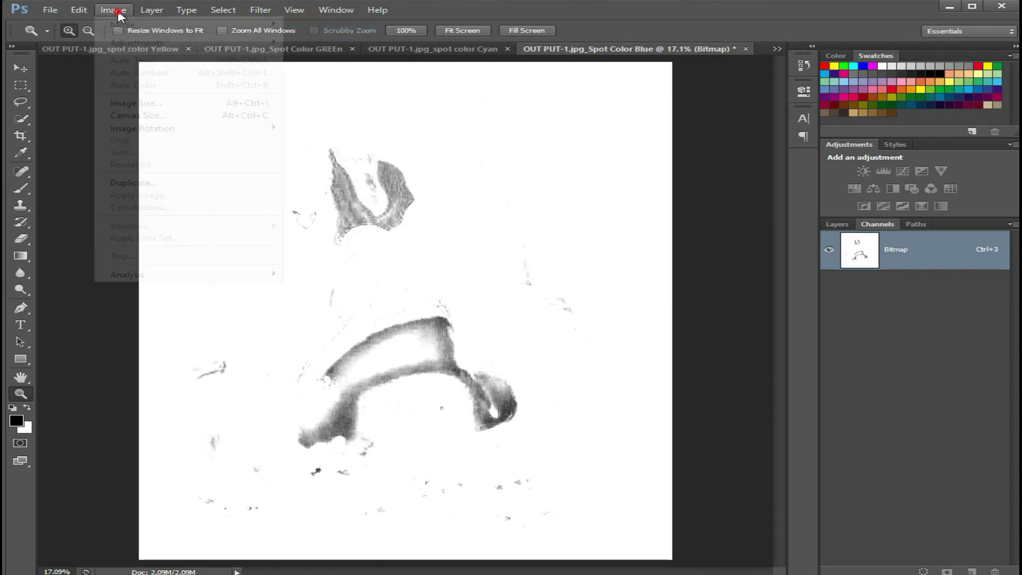
left_click(296, 37)
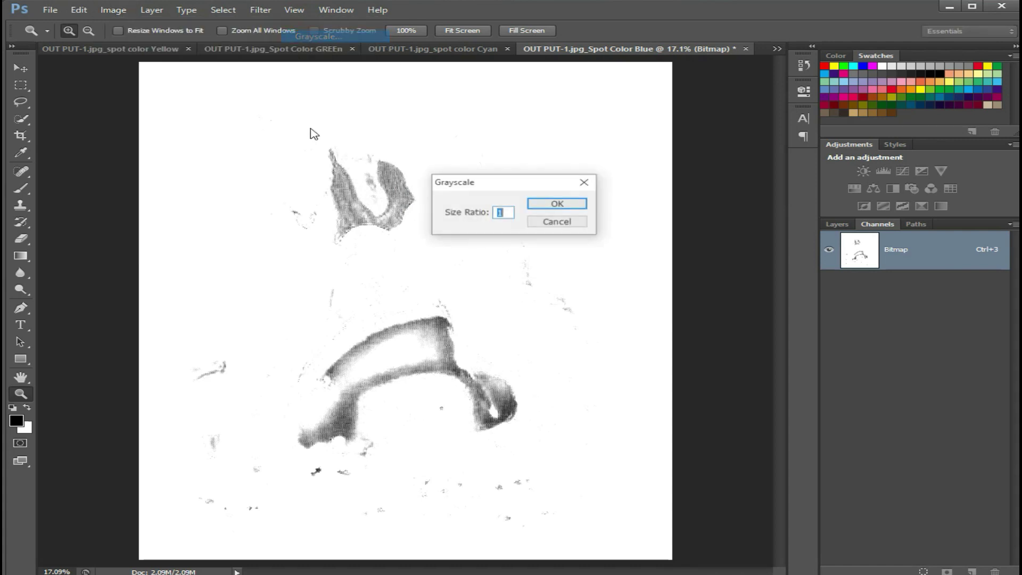
key("Return")
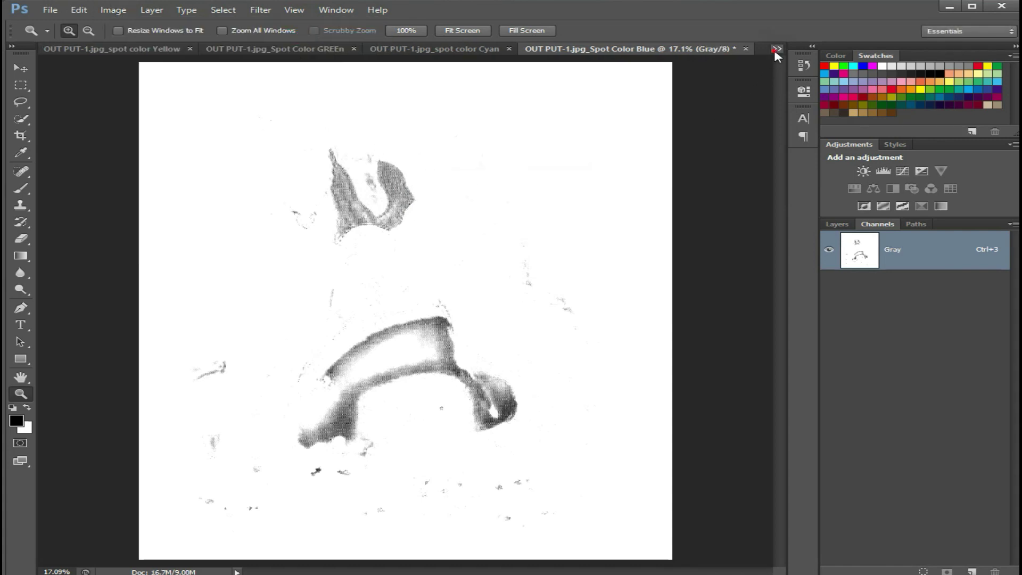
Halftone the Spot Color MAGENTA image as a bitmap, then return it to Grayscale
left_click(776, 52)
left_click(827, 138)
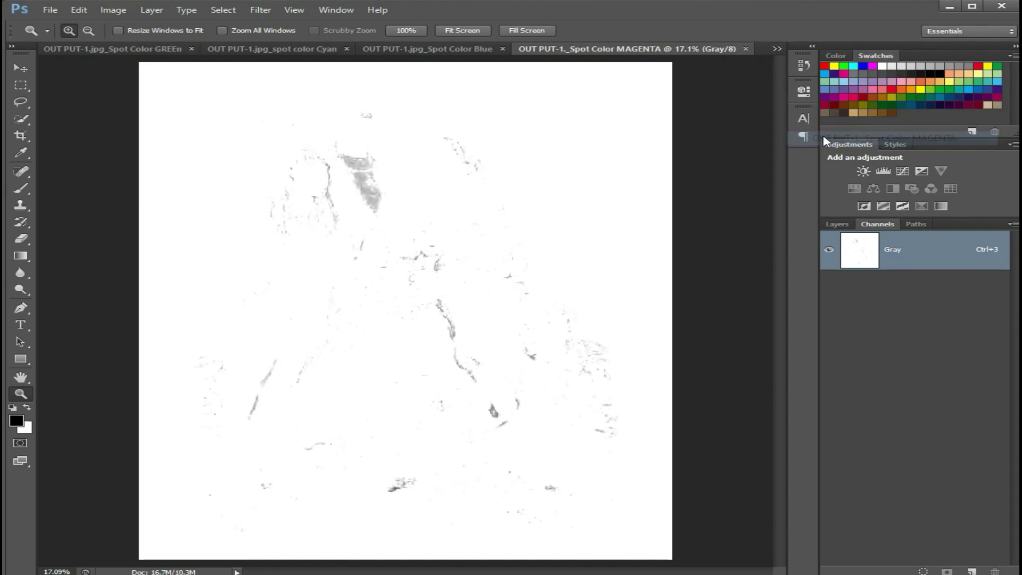
left_click(113, 9)
mouse_move(124, 24)
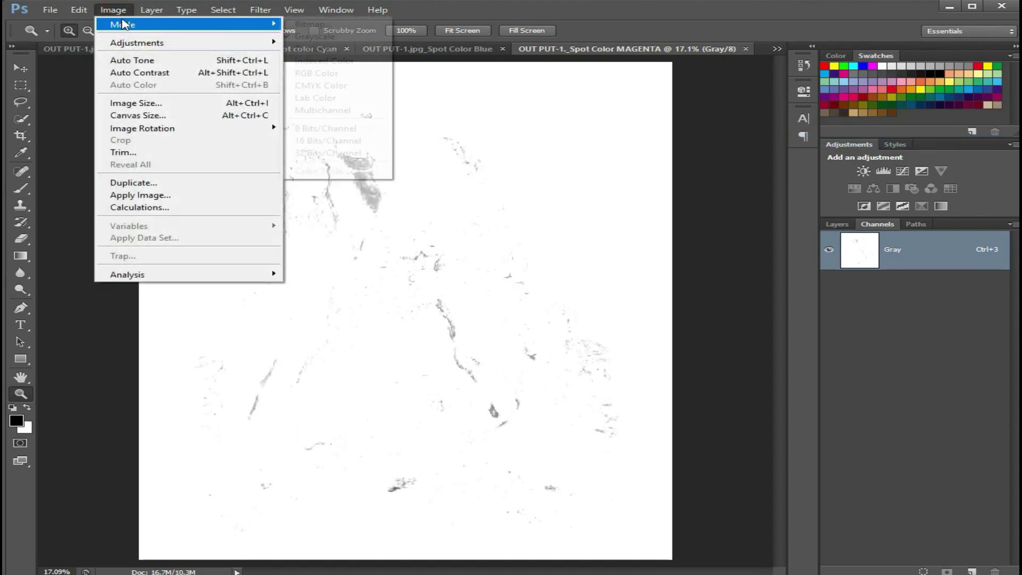
left_click(320, 24)
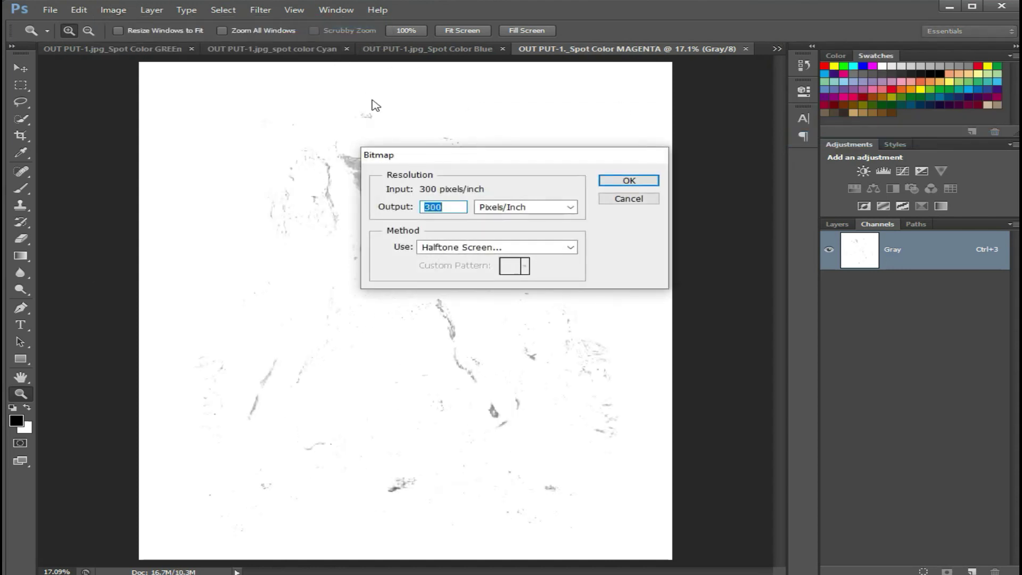
key("Return")
key("Return")
left_click(114, 10)
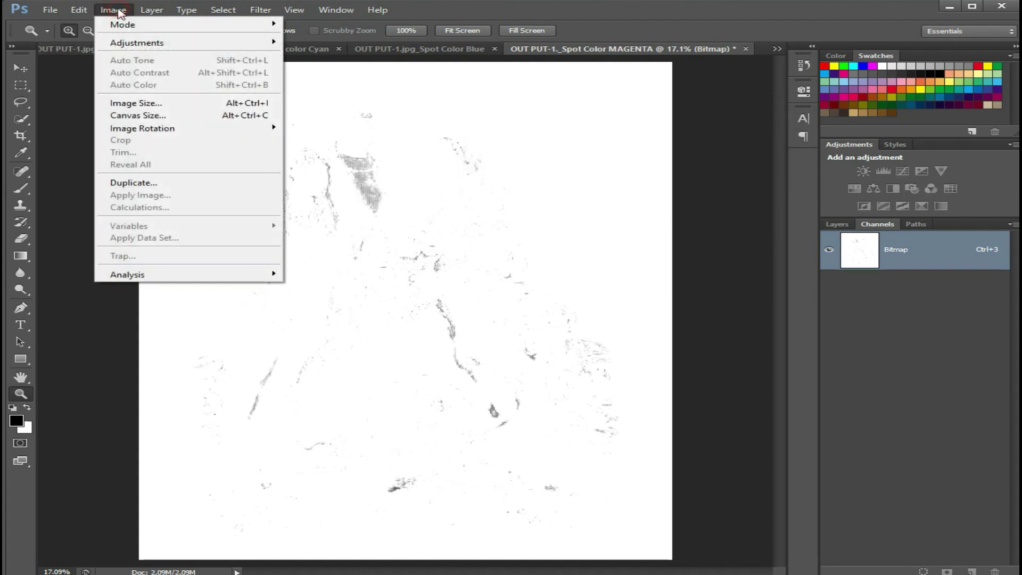
mouse_move(123, 24)
left_click(319, 36)
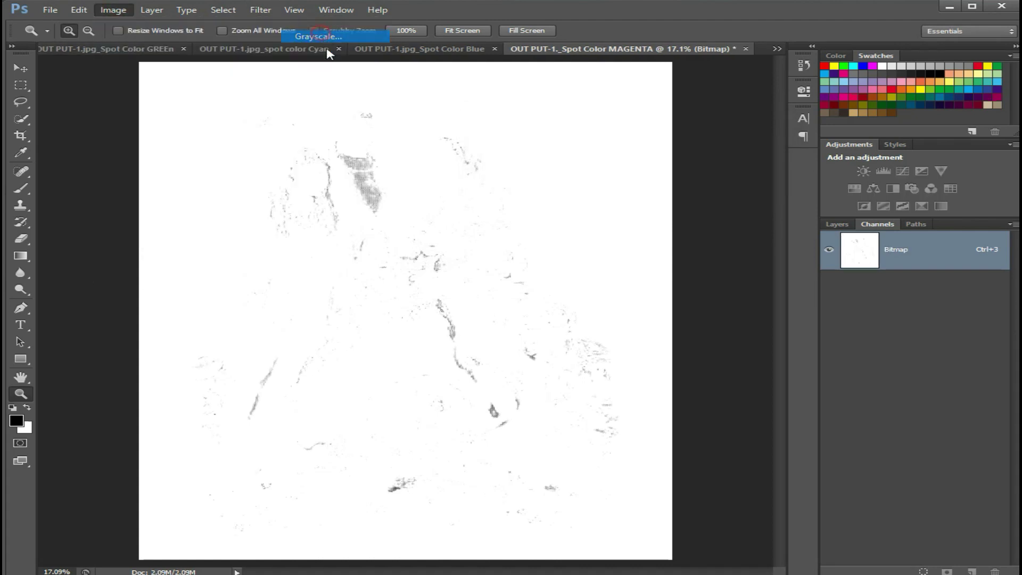
key("Return")
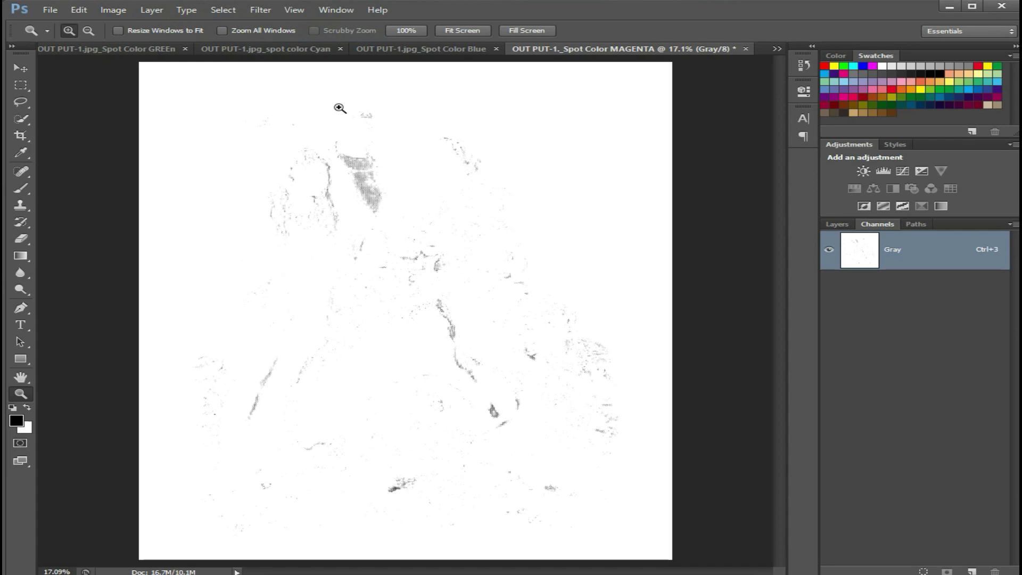
left_click(778, 48)
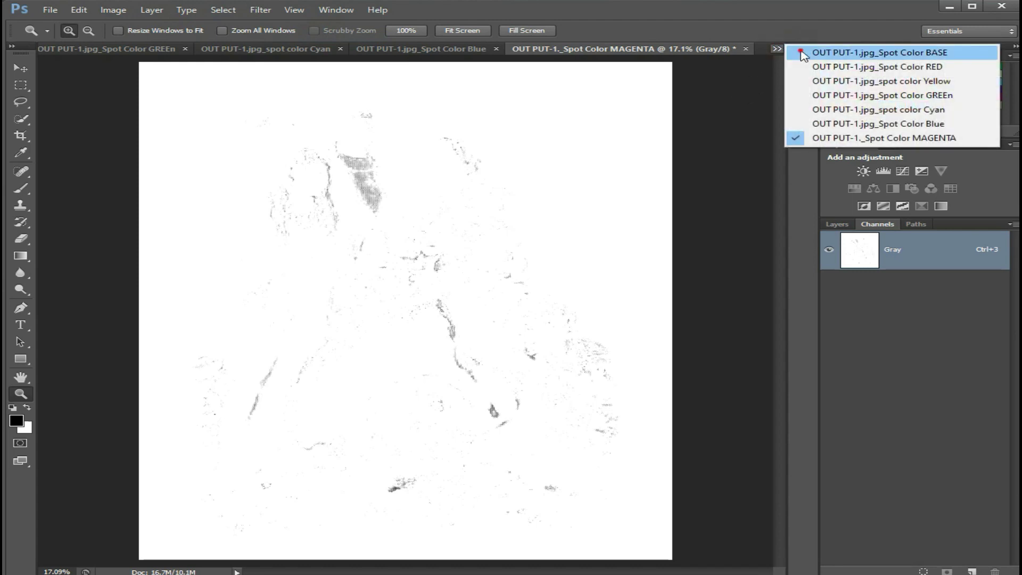
Use Merge Channels to combine the seven spot colour images into a 7-channel Multichannel document
left_click(802, 53)
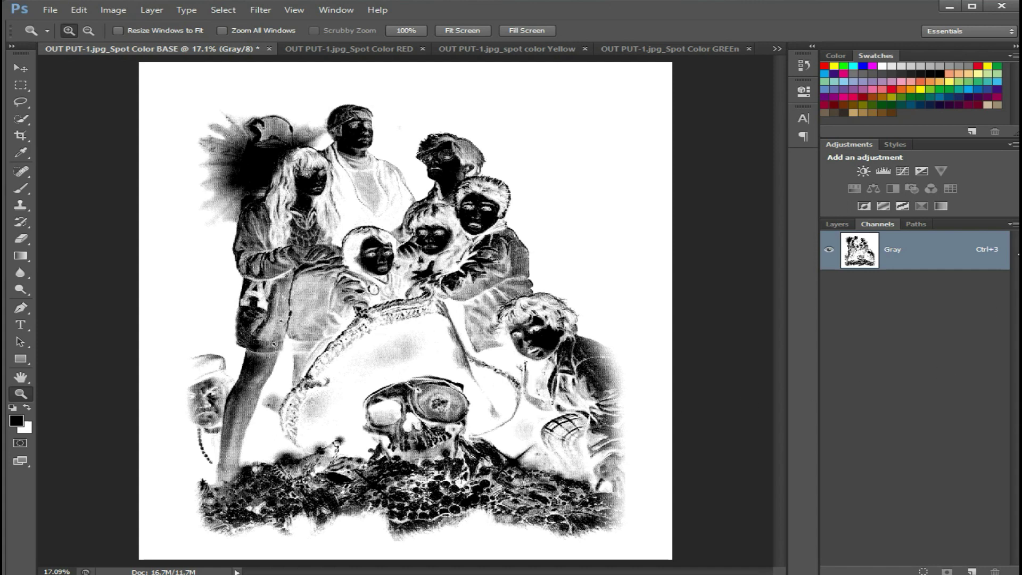
left_click(1011, 224)
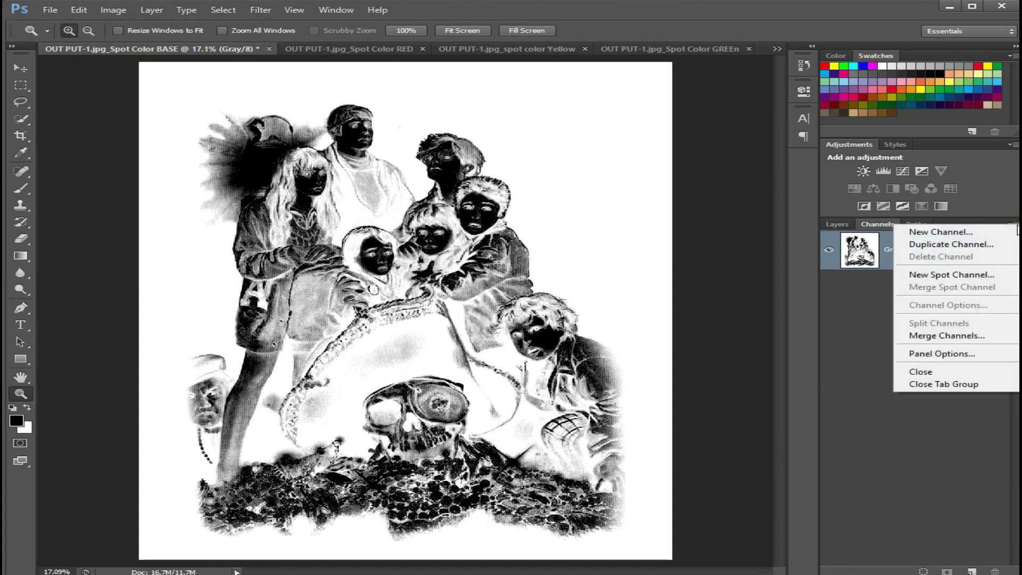
left_click(982, 337)
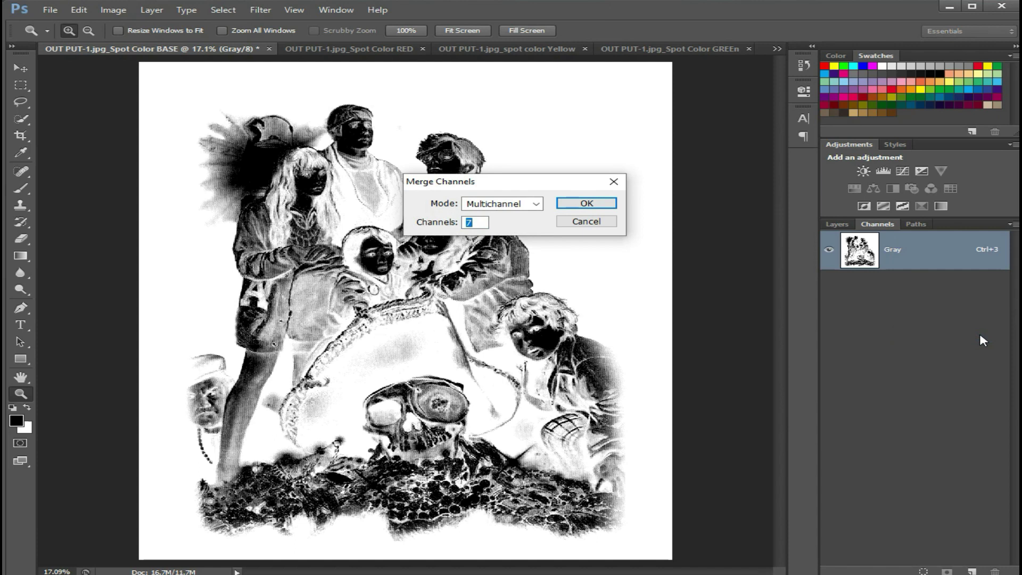
left_click_drag(538, 182, 608, 216)
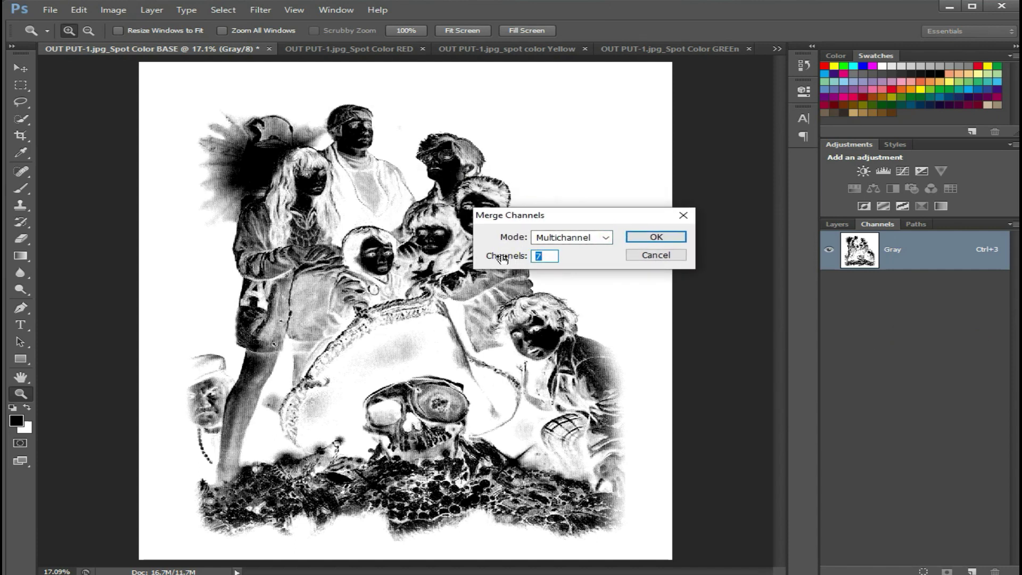
left_click(655, 236)
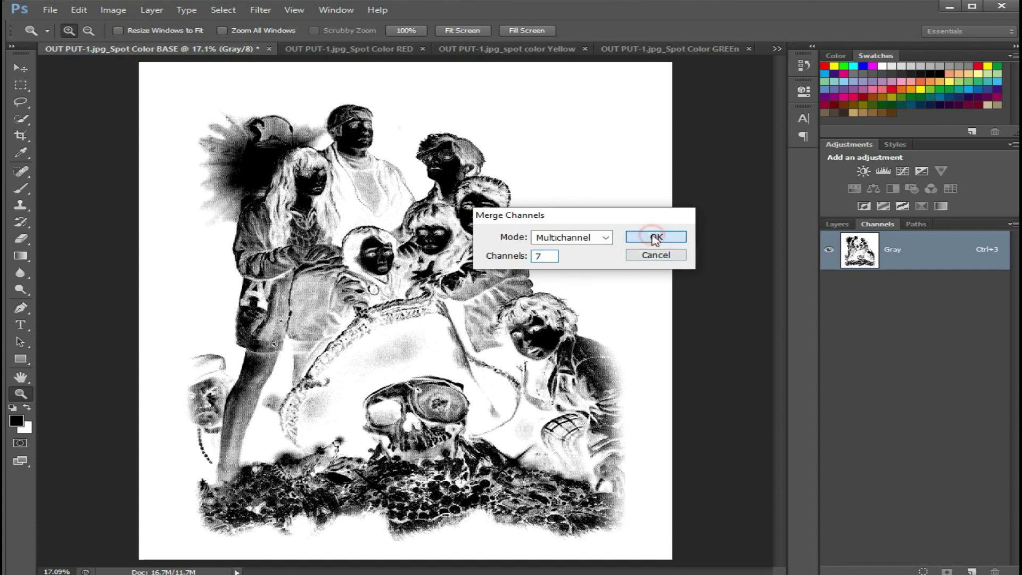
left_click(561, 197)
left_click(561, 197)
left_click(561, 197)
left_click(562, 197)
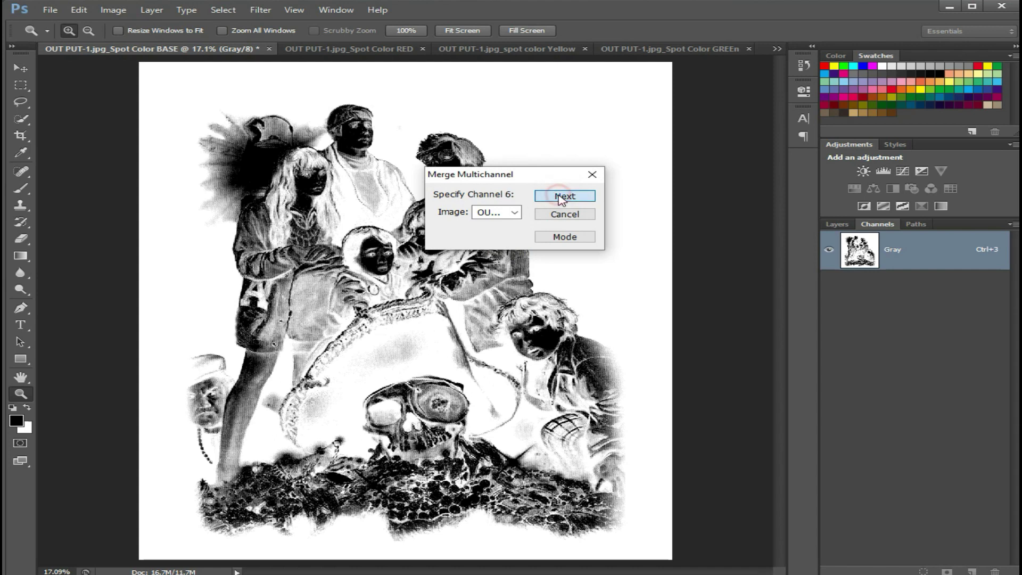
left_click(561, 197)
left_click(563, 198)
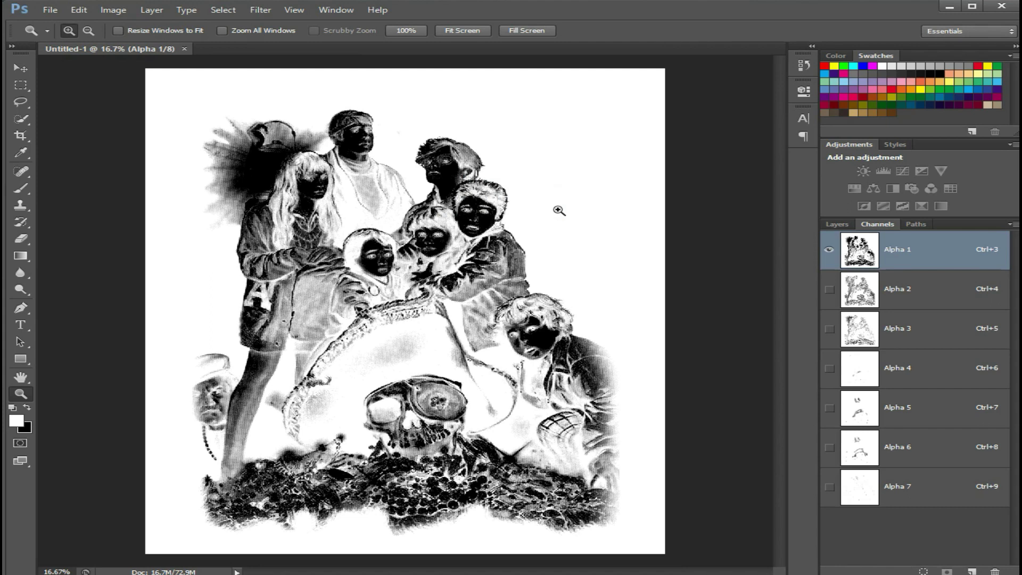
Turn visibility of Alpha 2 through Alpha 7 on and off to check their overlap
left_click(829, 290)
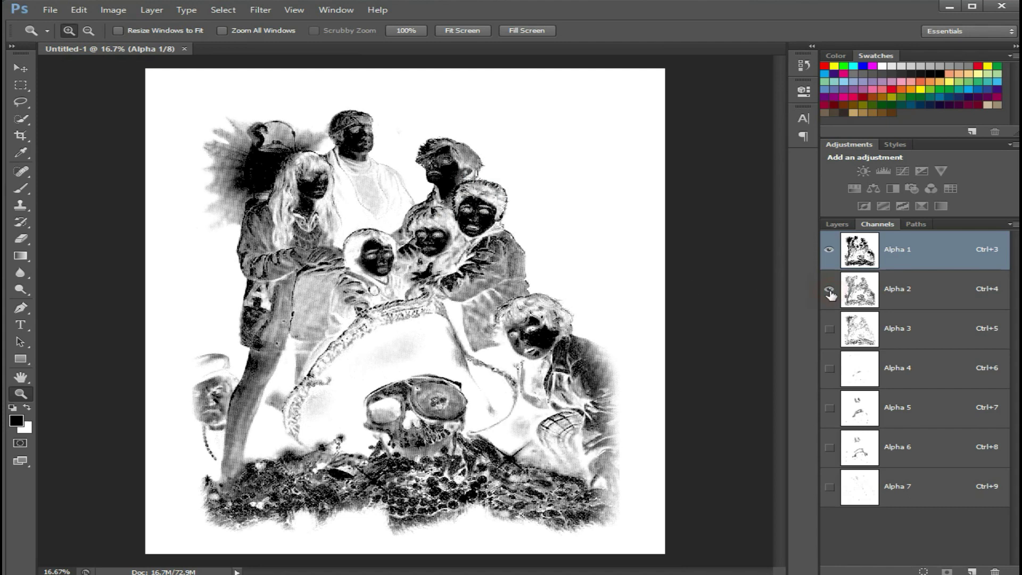
left_click(829, 329)
left_click(830, 368)
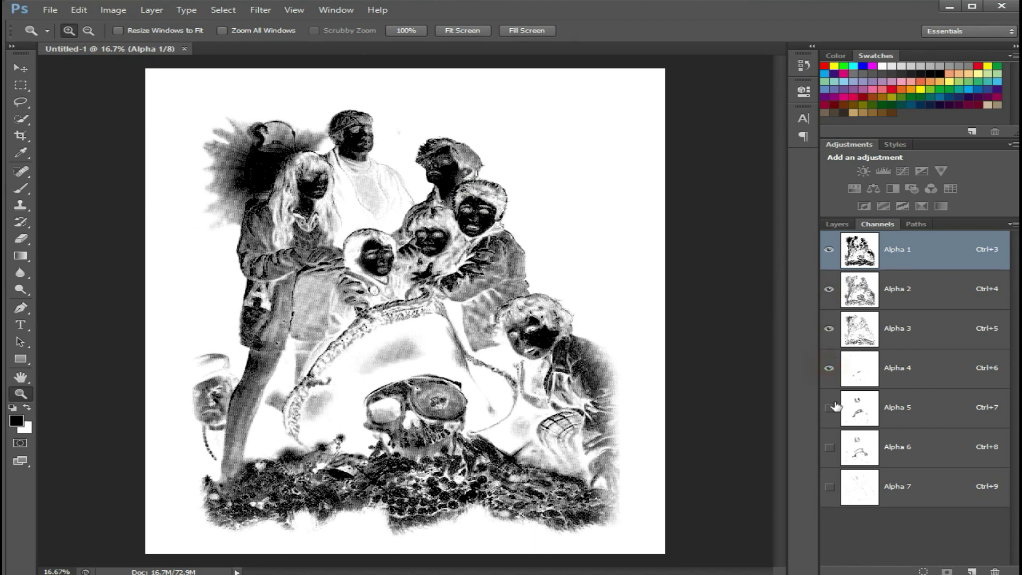
left_click(829, 408)
left_click(829, 447)
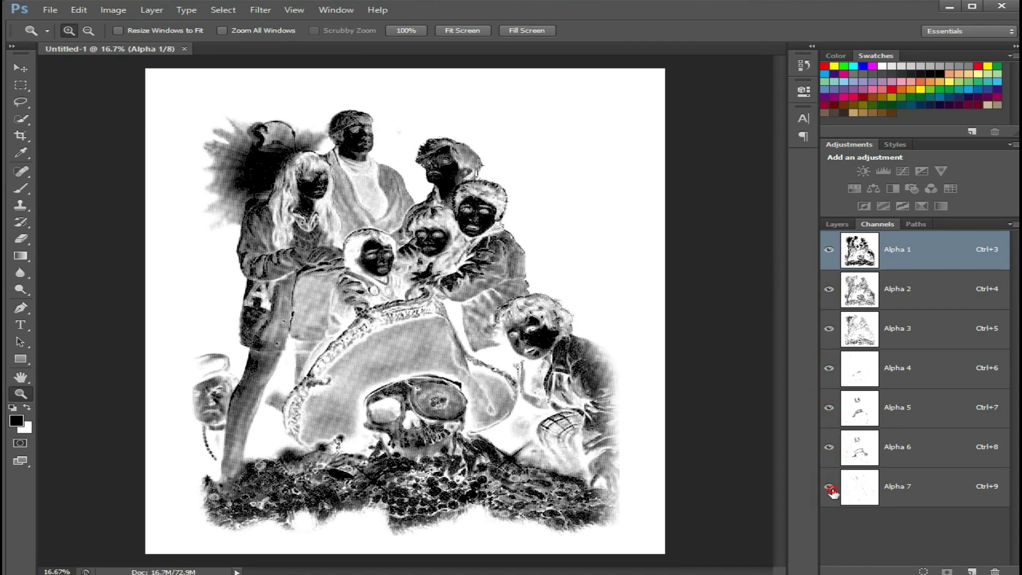
left_click(829, 486)
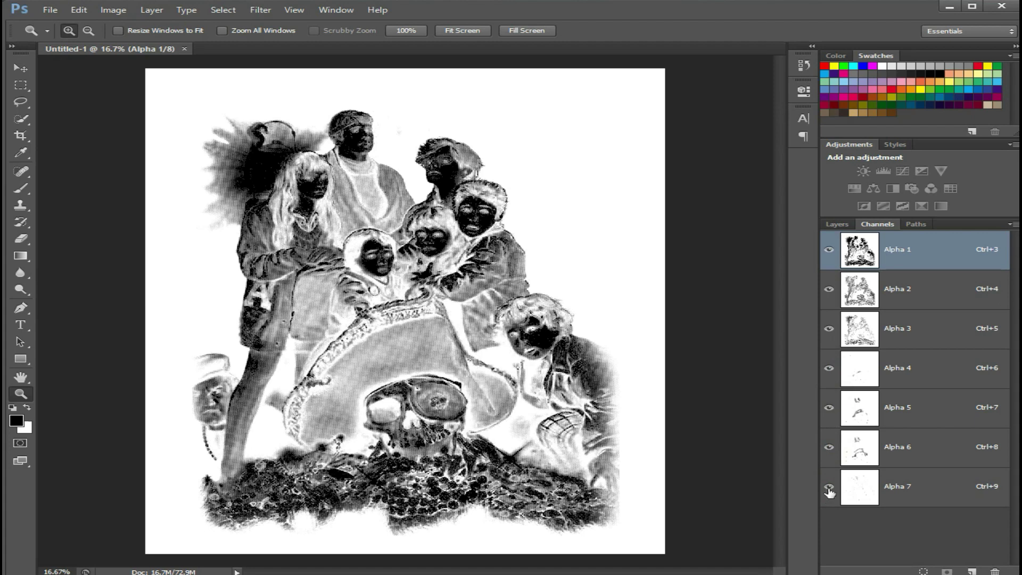
left_click(830, 487)
left_click(830, 447)
left_click(829, 408)
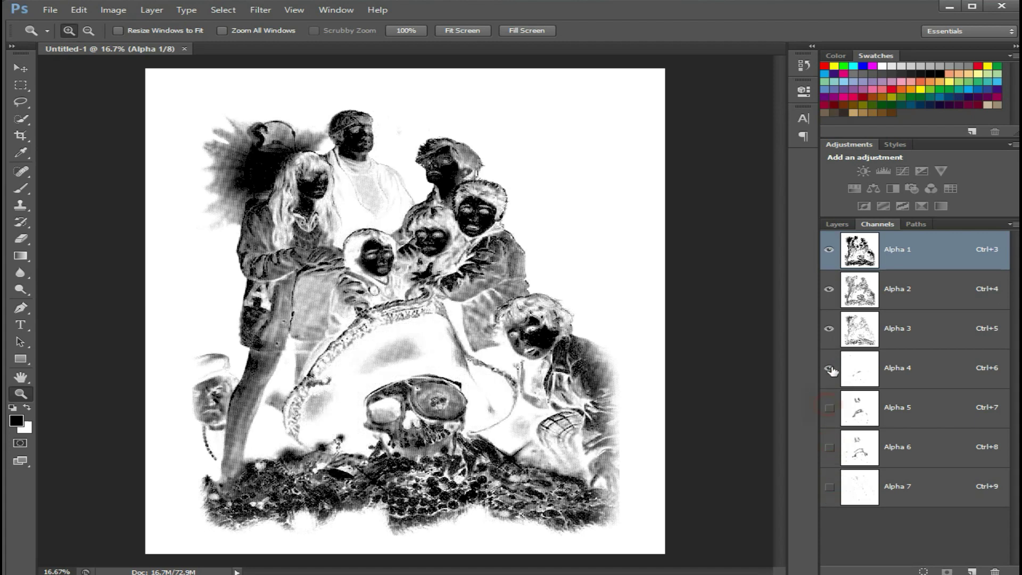
left_click(830, 368)
left_click(830, 328)
left_click(830, 289)
Add a solid black channel at the top of the Channels stack, zoom out, and show Alpha 1
key("x")
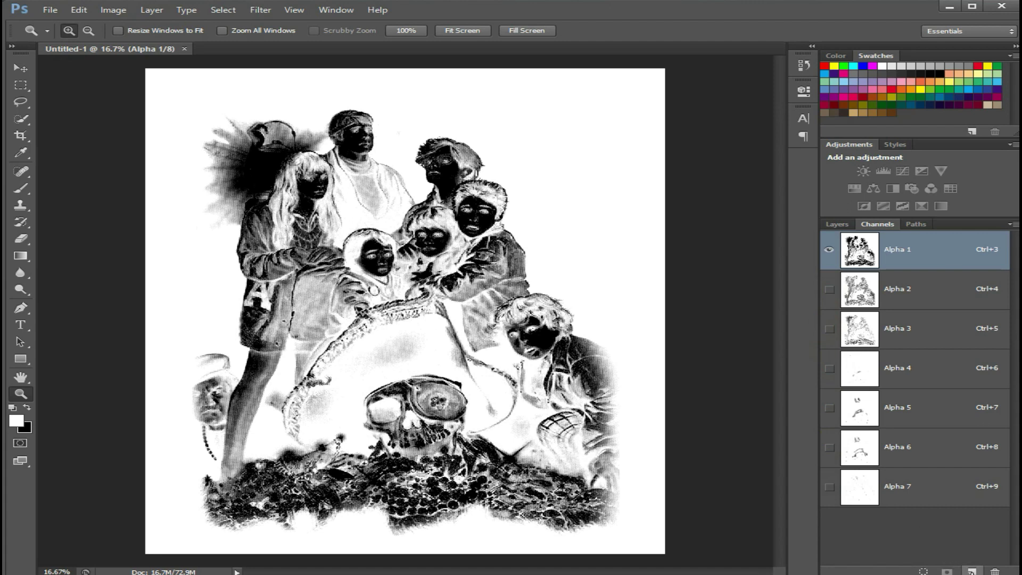
left_click(972, 572)
left_click_drag(979, 528, 970, 241)
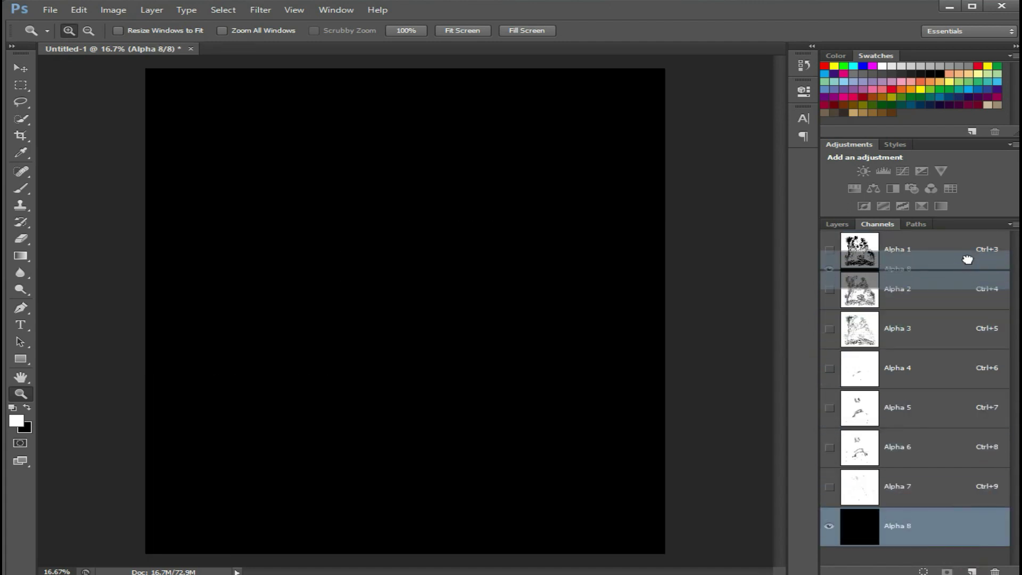
right_click(459, 324)
left_click(482, 392)
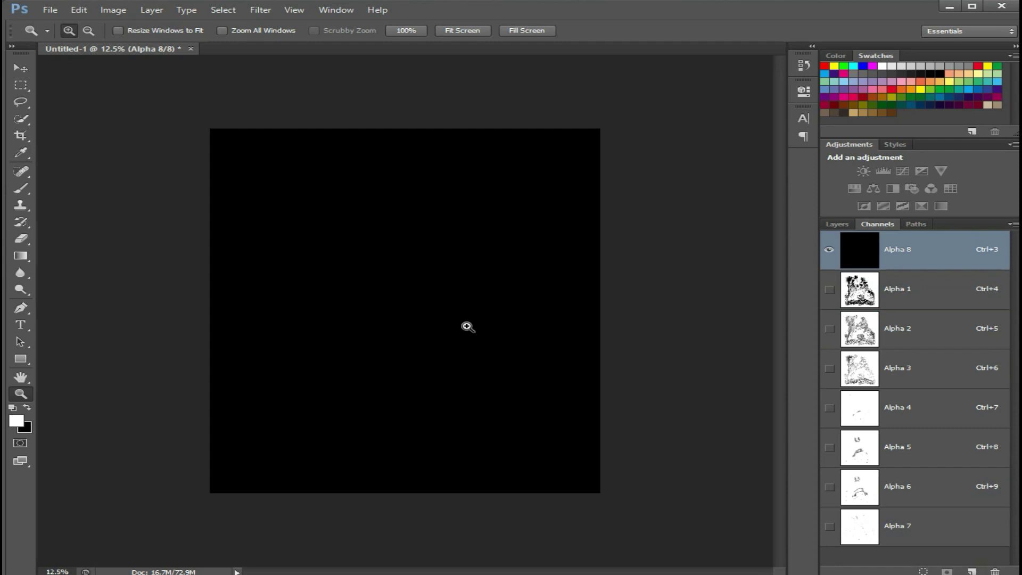
right_click(467, 330)
left_click(515, 396)
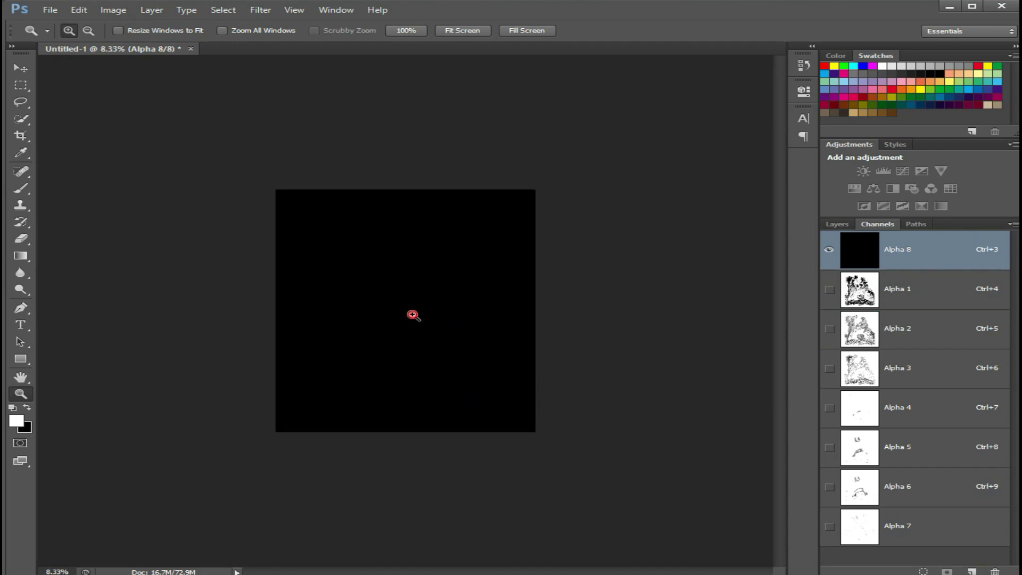
right_click(413, 315)
left_click(471, 384)
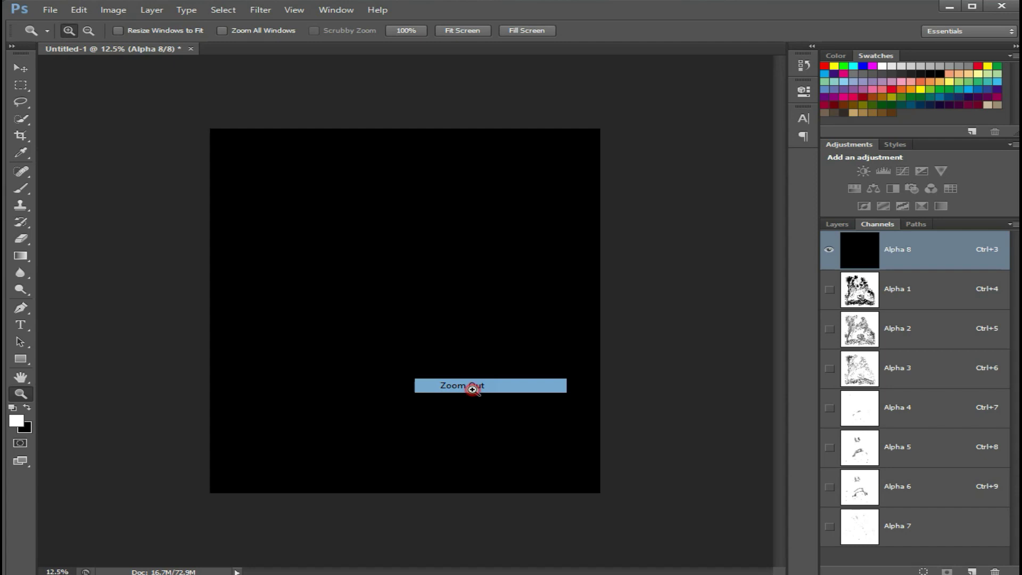
left_click(454, 356)
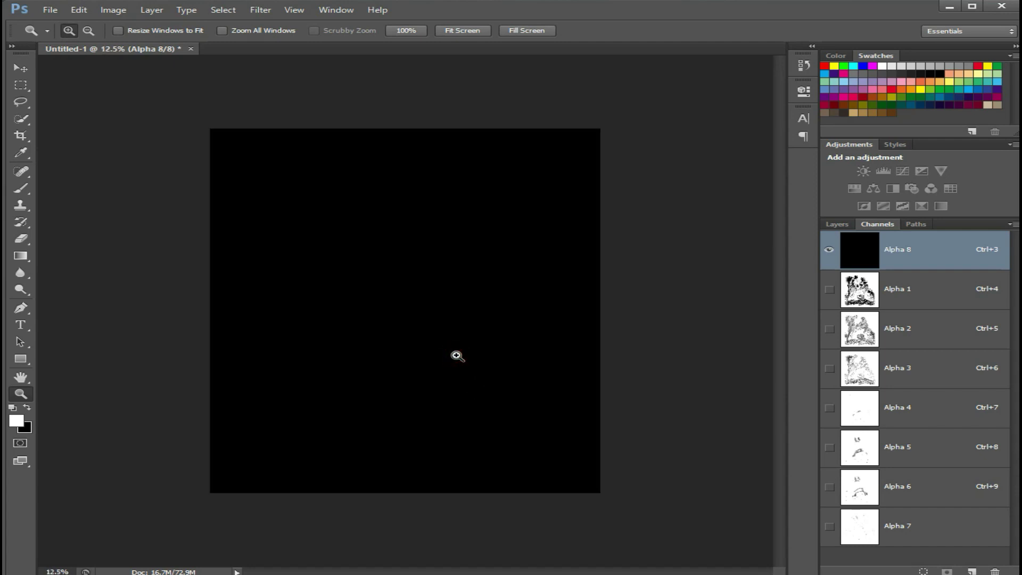
left_click(829, 289)
Make Alpha 1 a white spot channel 'Spot Color W' at 85% solidity, then show and select Alpha 2
left_click(863, 292)
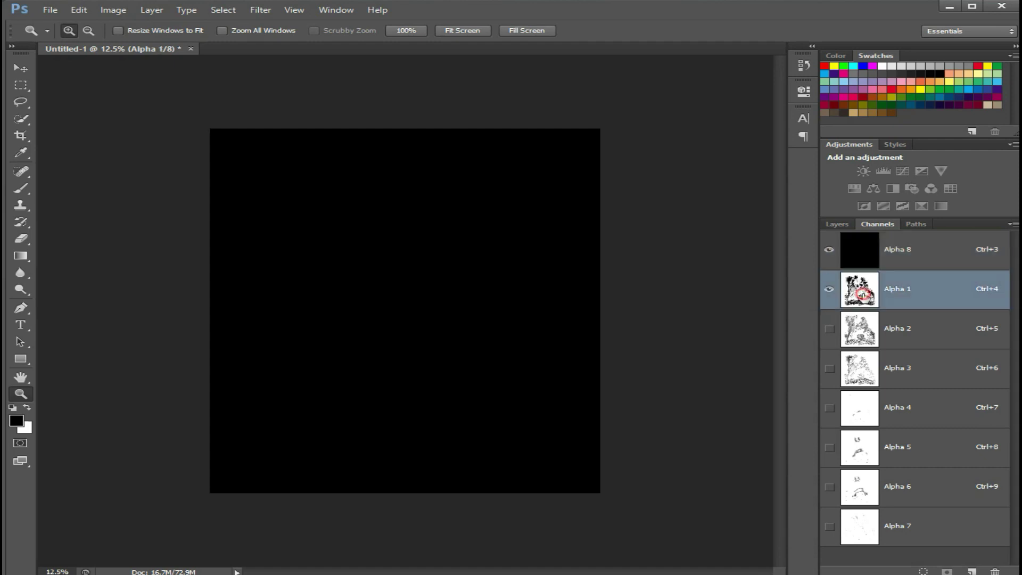
double_click(862, 292)
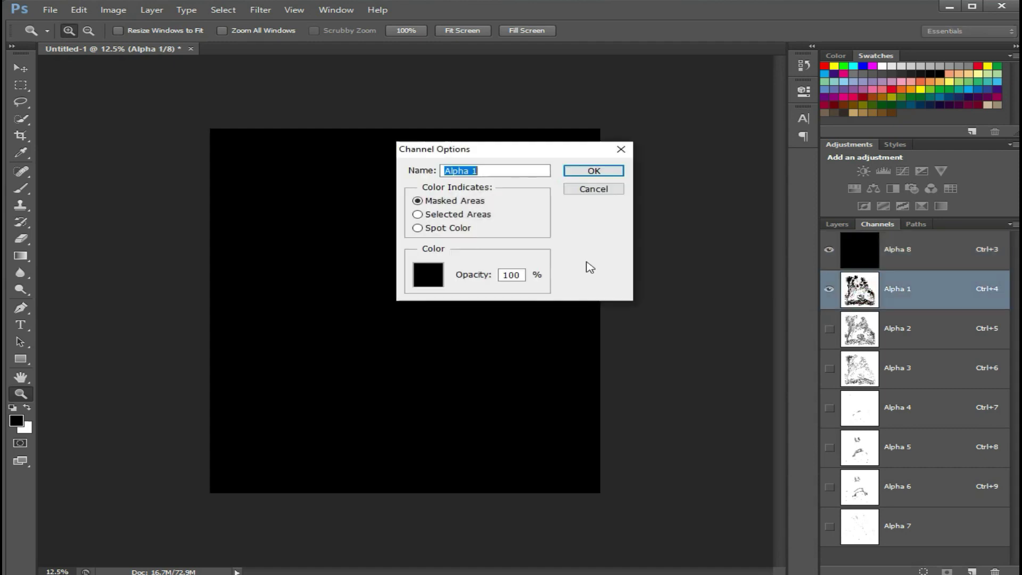
mouse_move(568, 145)
left_mouse_down()
mouse_move(660, 89)
mouse_move(735, 23)
left_mouse_up()
left_click(576, 103)
left_click(587, 149)
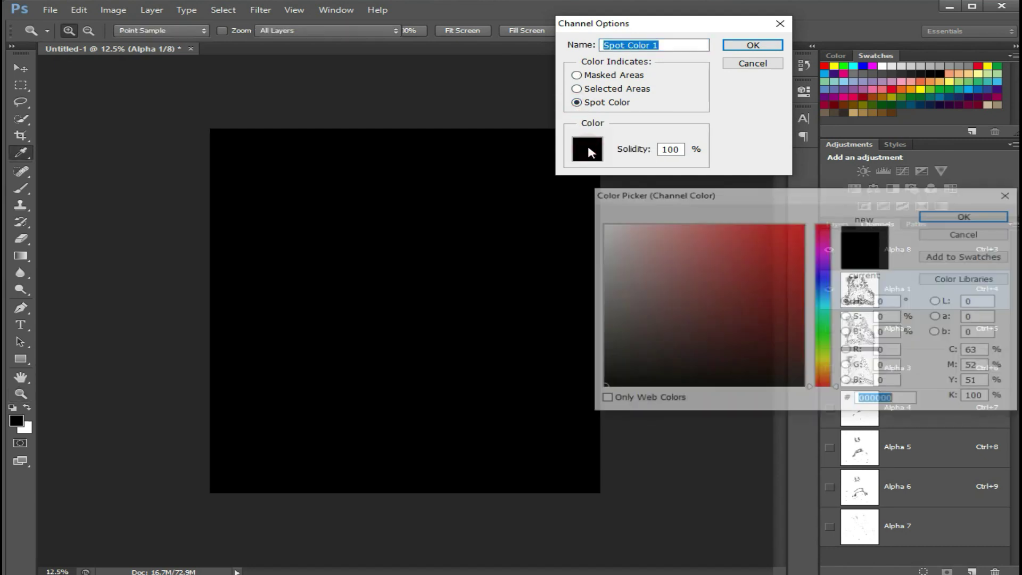
left_click(884, 66)
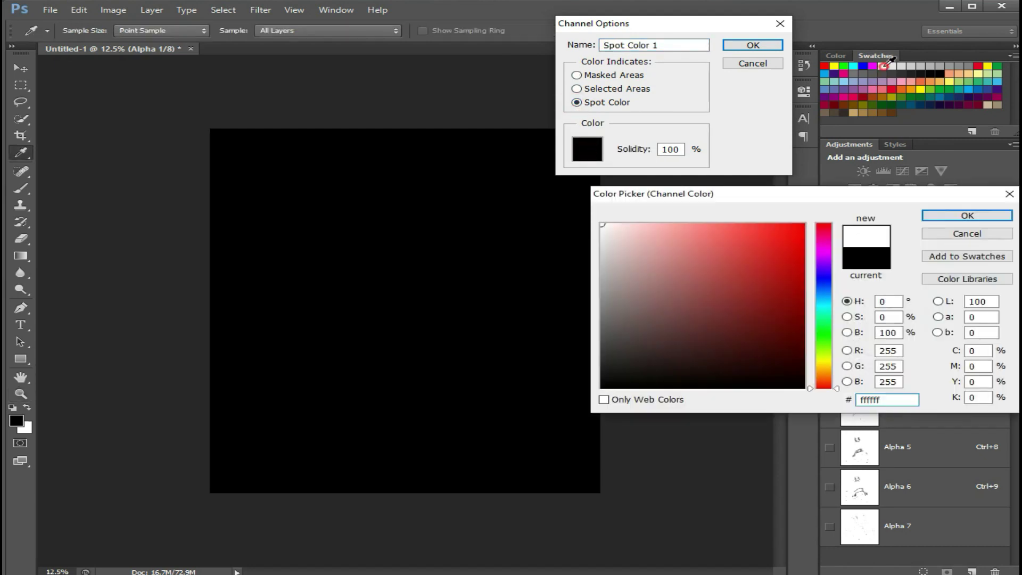
left_click(950, 215)
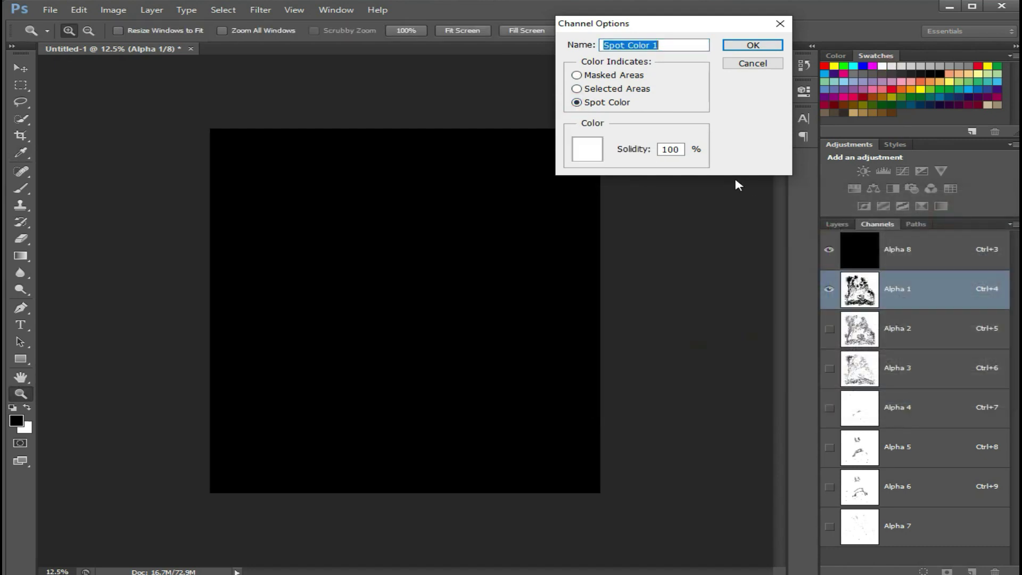
left_click(684, 149)
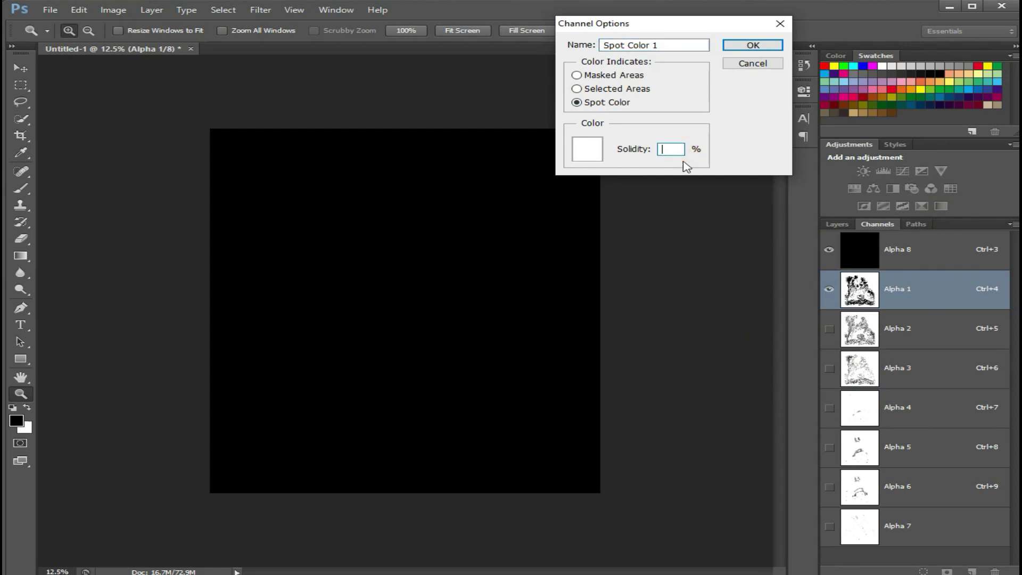
type("85")
left_click(674, 43)
type("W")
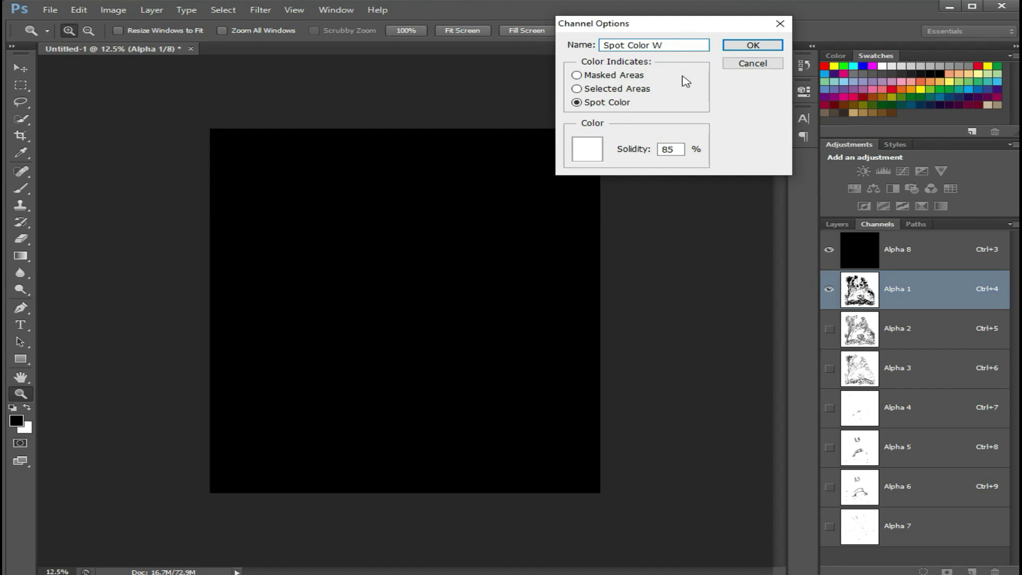
left_click(733, 49)
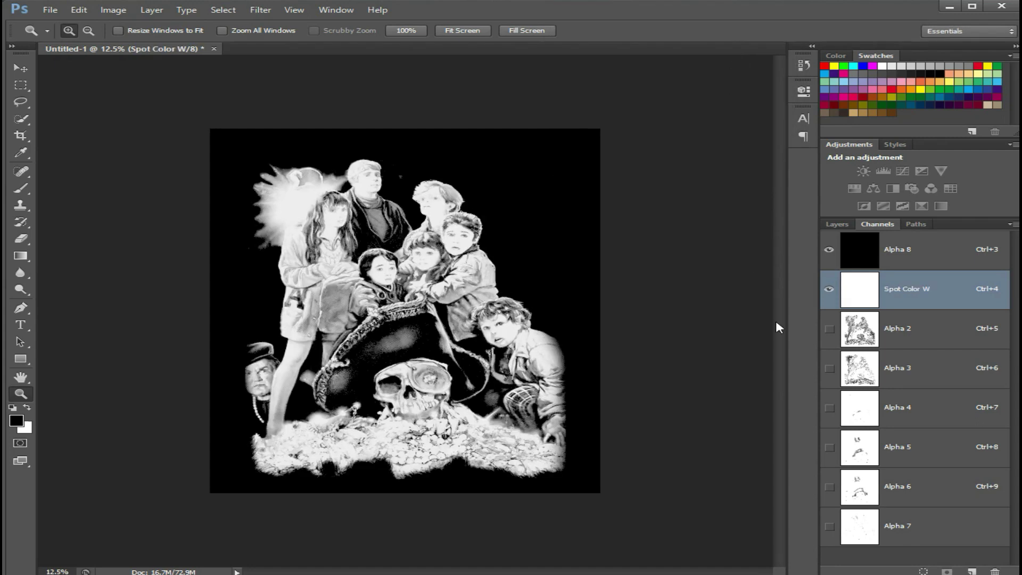
left_click(829, 329)
left_click(856, 341)
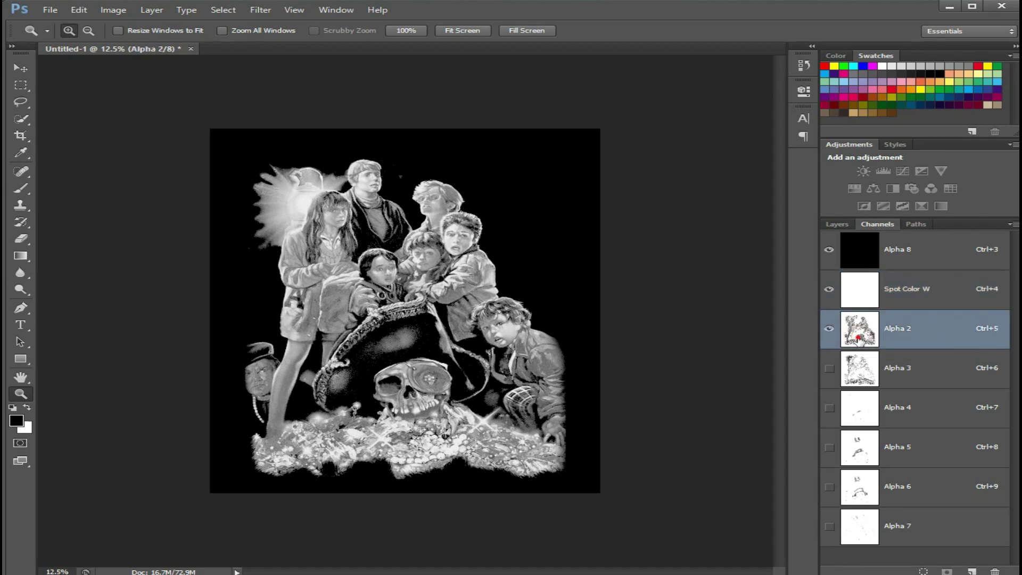
Convert Alpha 2 to a spot colour channel at 5% solidity, first with yellow ink
double_click(859, 339)
left_click(577, 102)
left_click(588, 153)
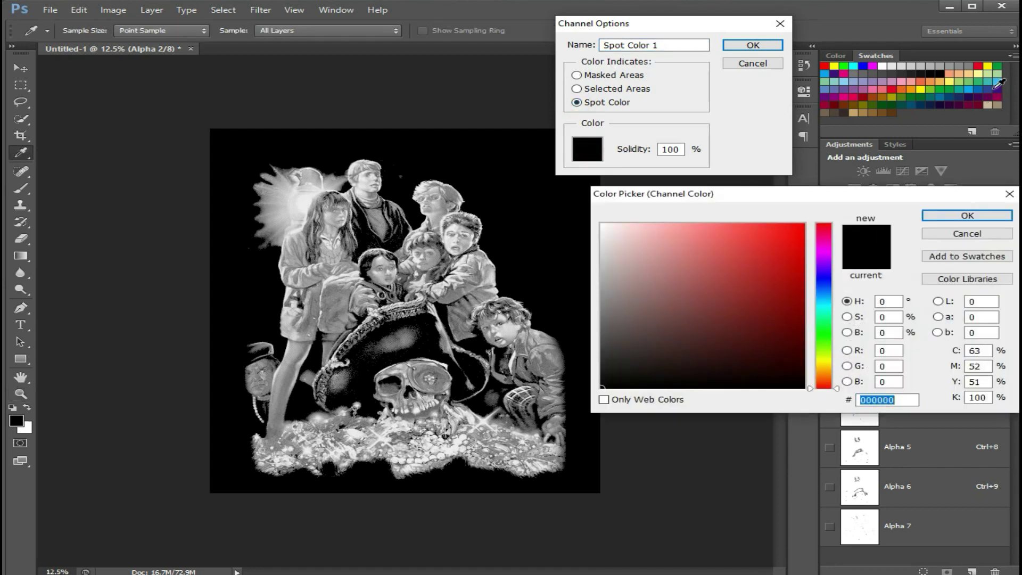
left_click(989, 66)
left_click(967, 215)
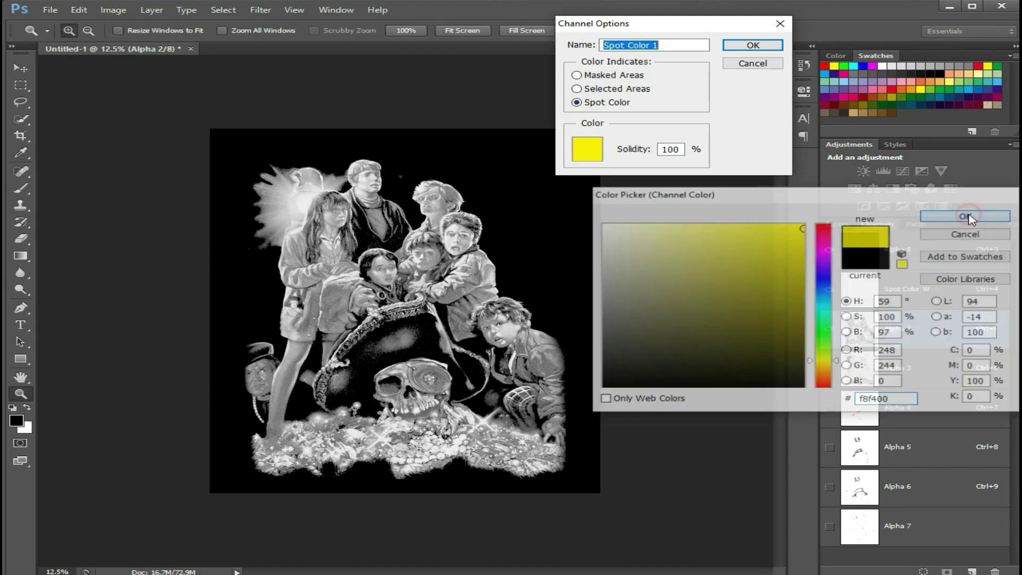
type("Yellow")
left_click(683, 151)
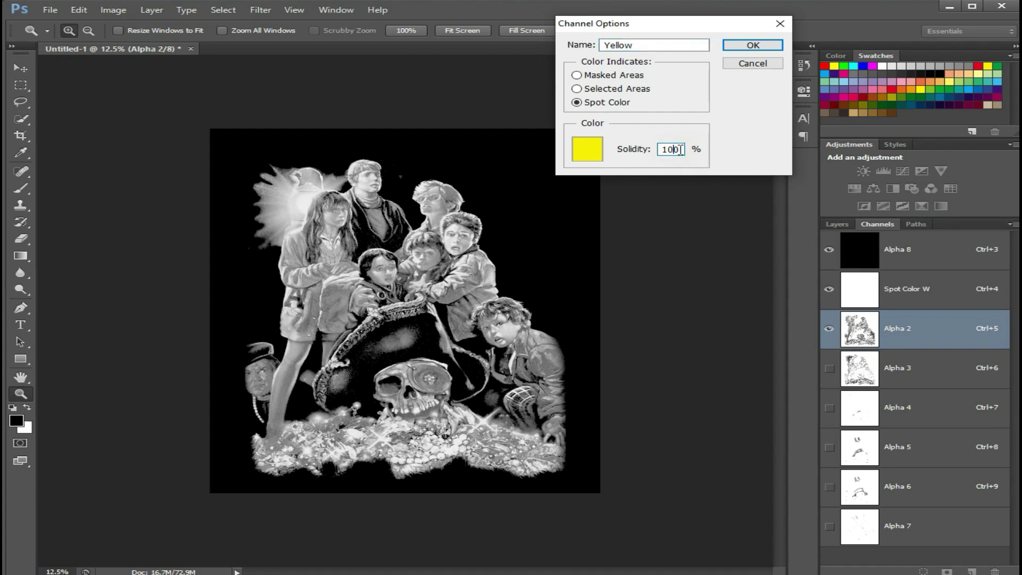
type("5")
Rename the channel 'spot Color R', change its ink to red, and confirm
left_click(659, 43)
type("spot Color Y")
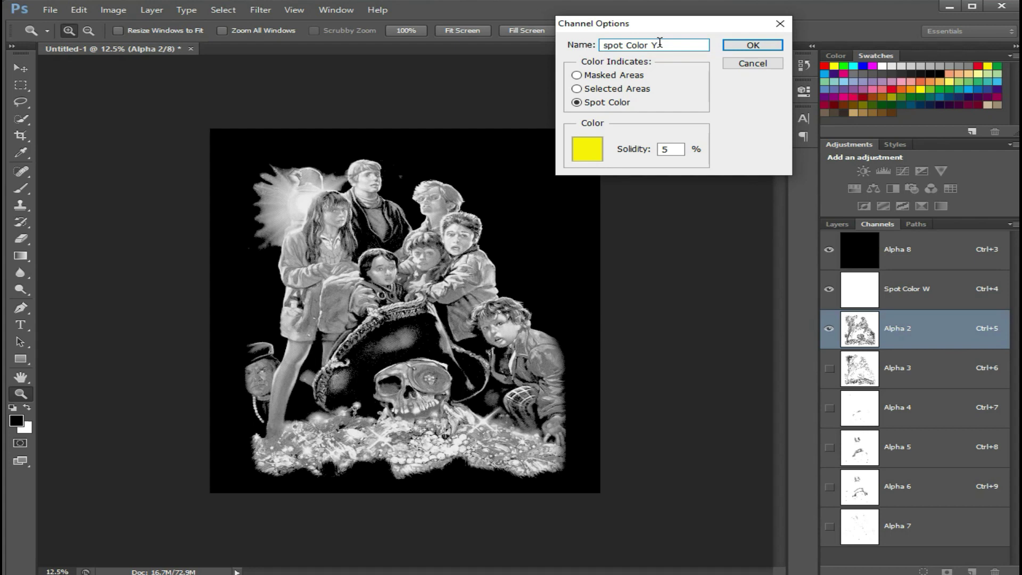
key("BackSpace")
type("R")
left_click(587, 149)
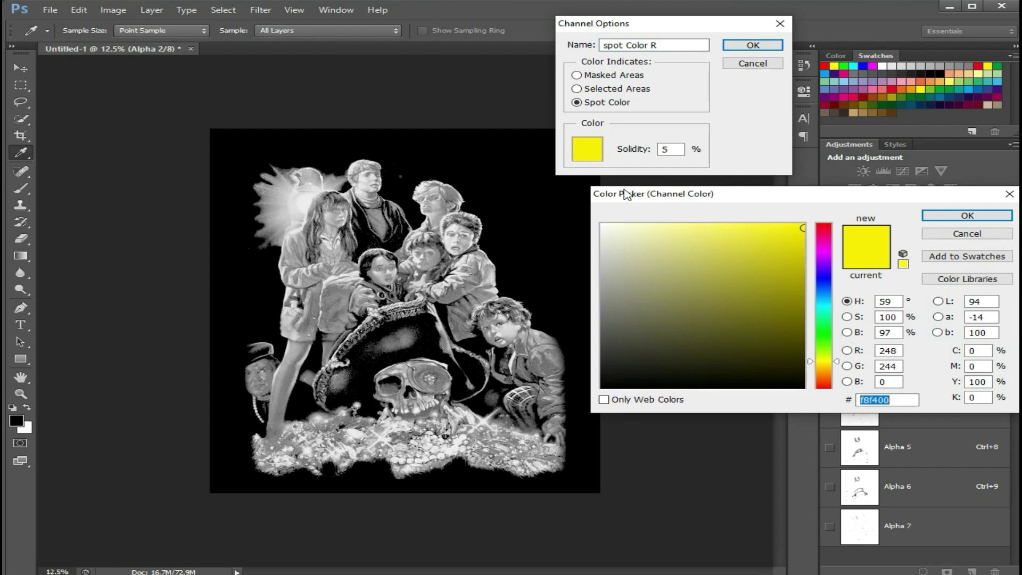
left_click(979, 65)
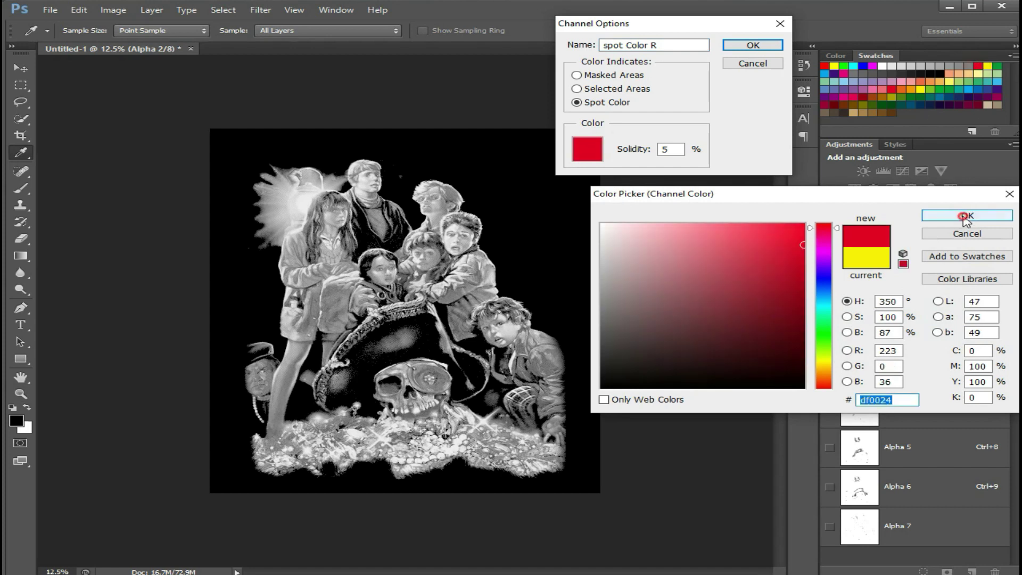
left_click(963, 215)
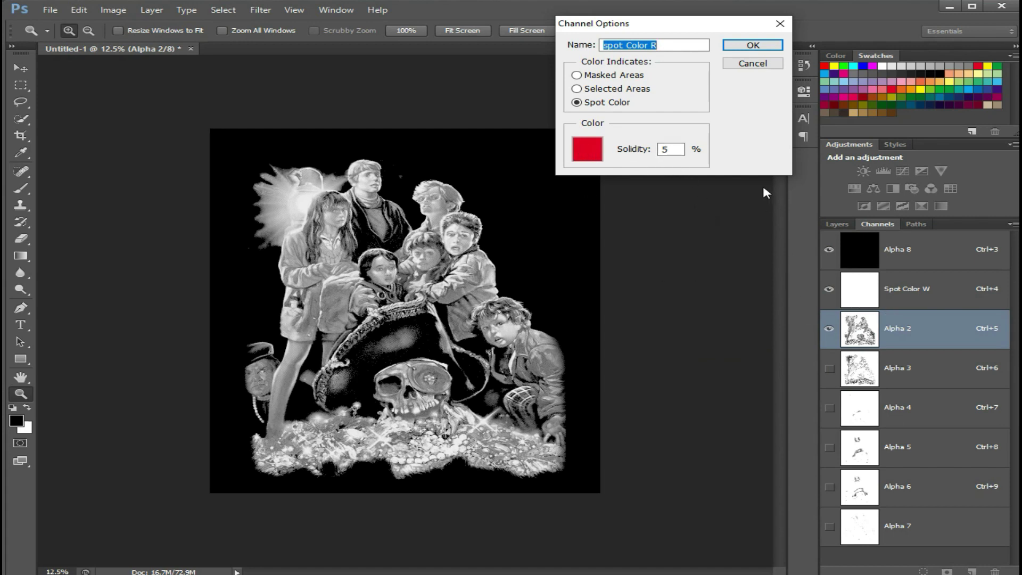
left_click(743, 46)
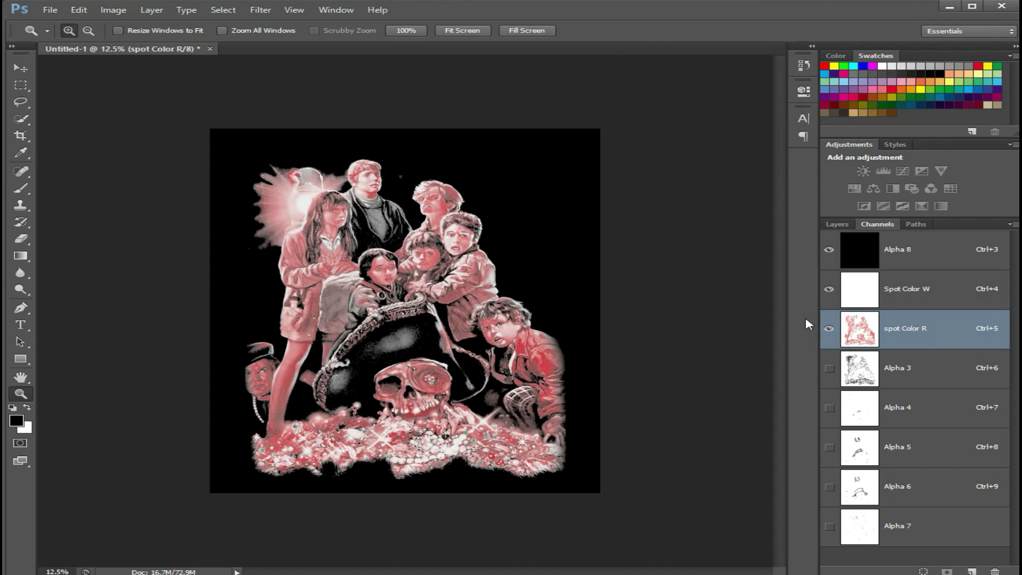
Toggle the Spot Color W and spot Color R channels to compare, then show Alpha 3
left_click(829, 290)
left_click(829, 290)
left_click(828, 293)
left_click(830, 330)
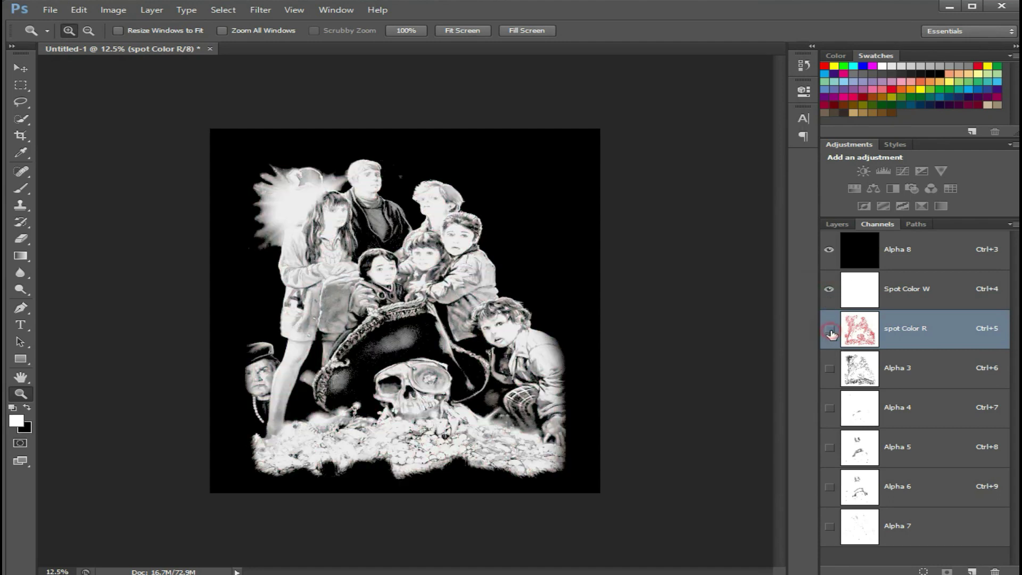
left_click(830, 331)
left_click(831, 331)
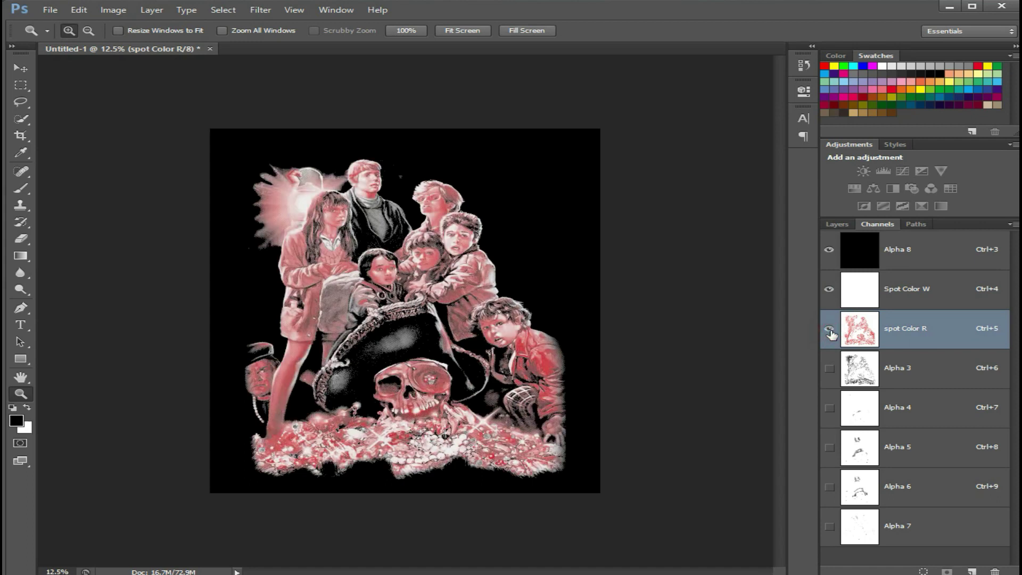
left_click(830, 370)
Convert Alpha 3 to a yellow-ink spot channel named Spot Color Y at 5% solidity
double_click(857, 376)
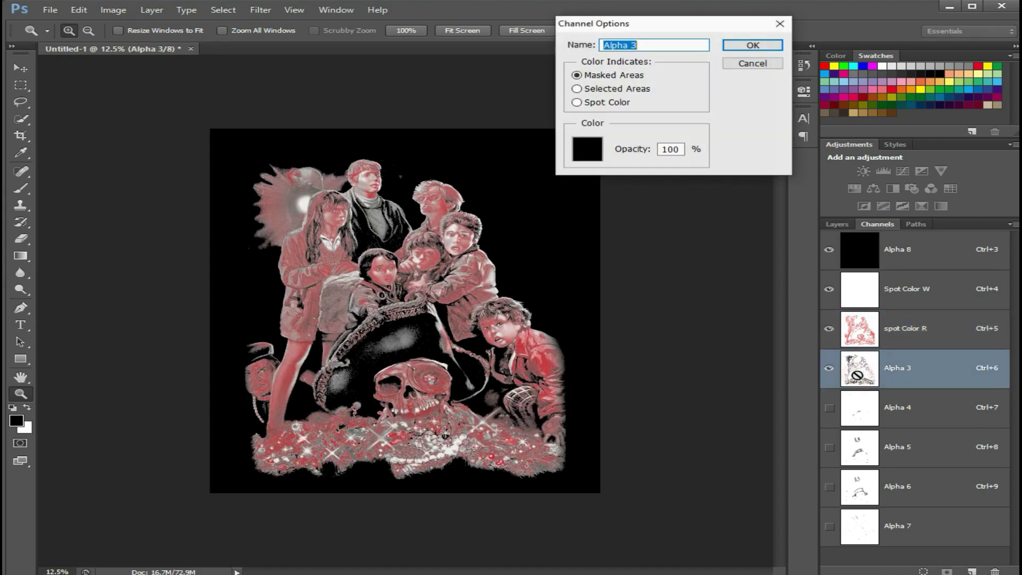
left_click(577, 102)
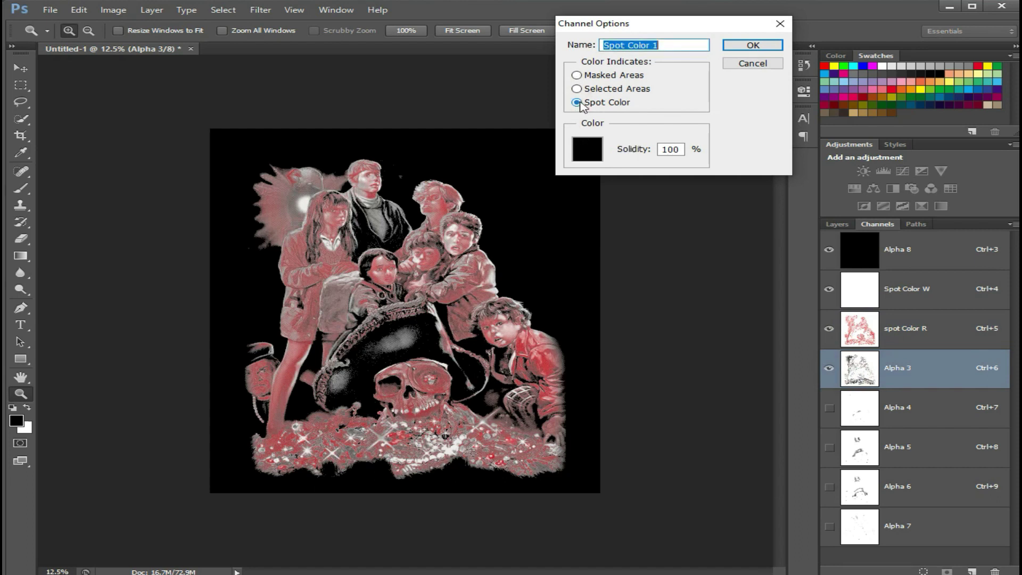
left_click(588, 156)
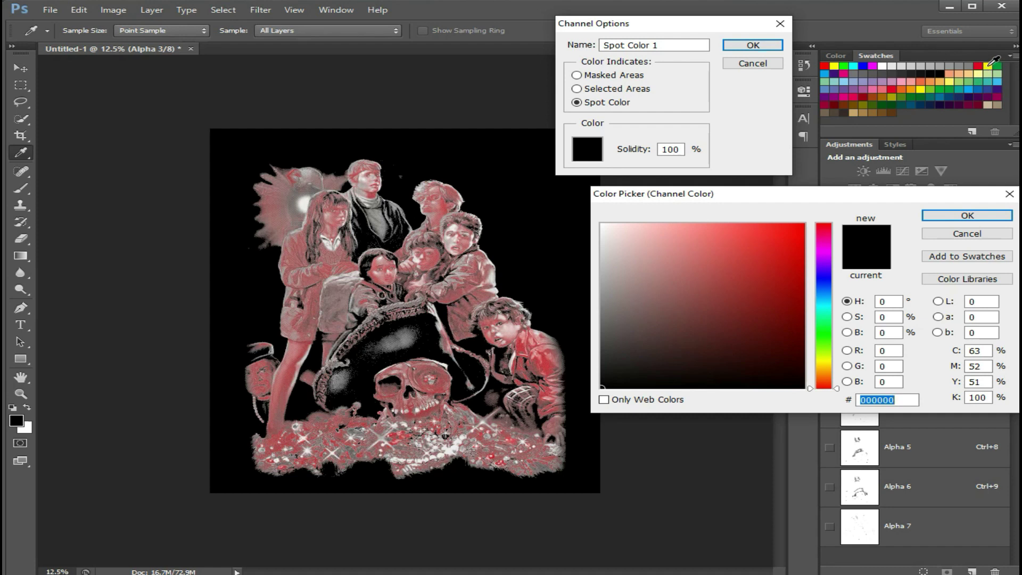
left_click(989, 66)
left_click(940, 214)
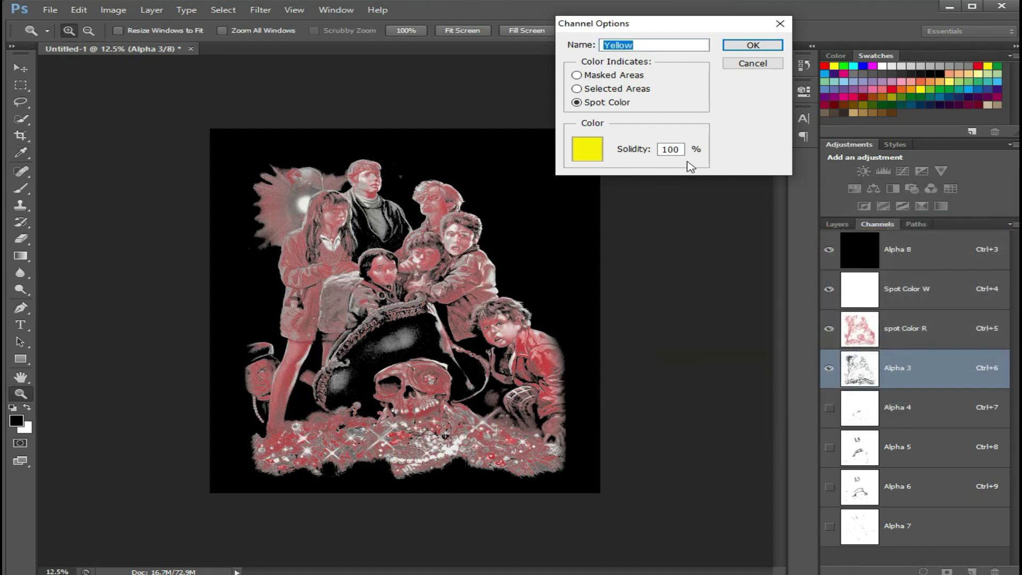
left_click(657, 40)
type("Spot Colo")
type("r Y")
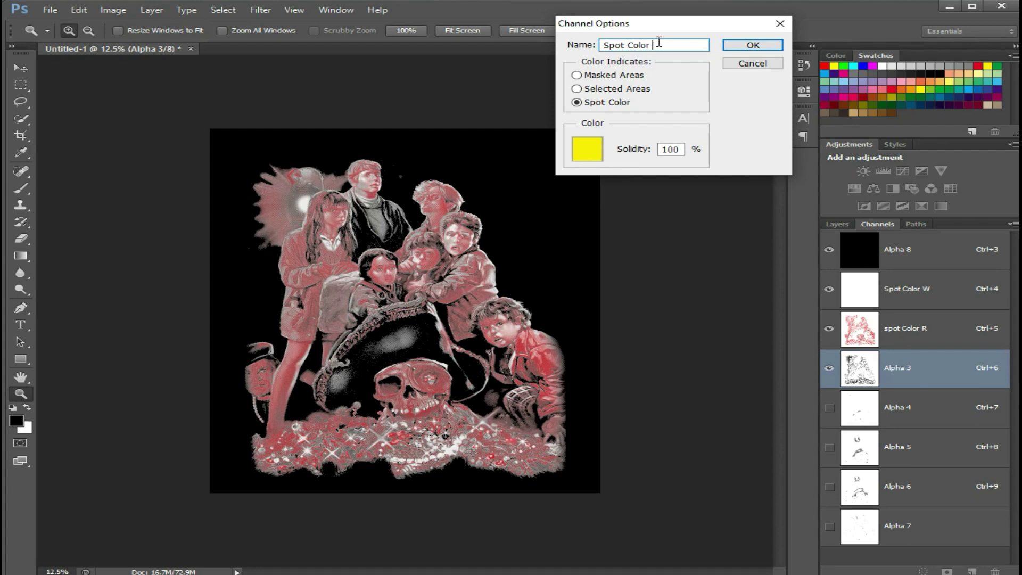
left_click(673, 149)
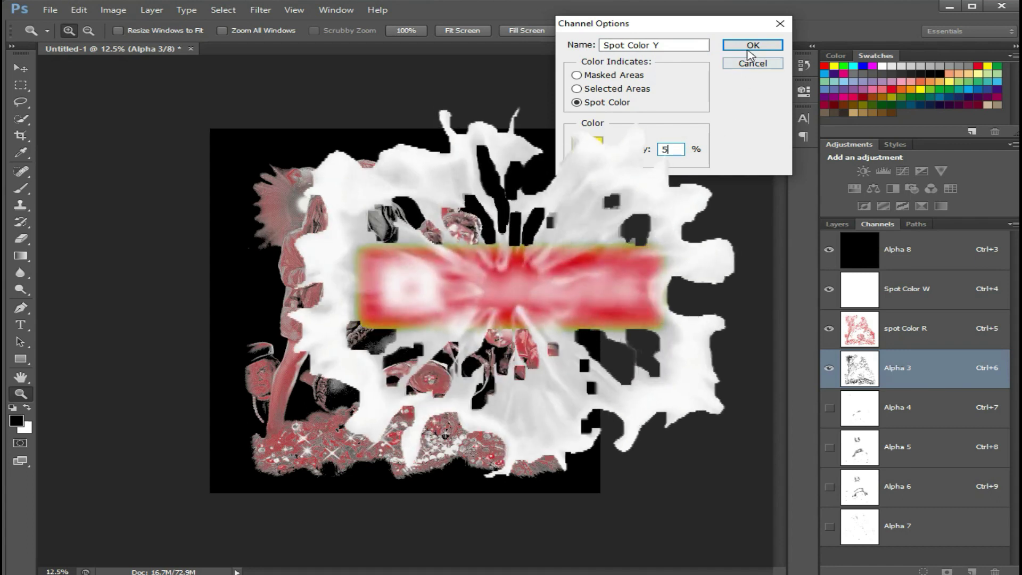
left_click(753, 46)
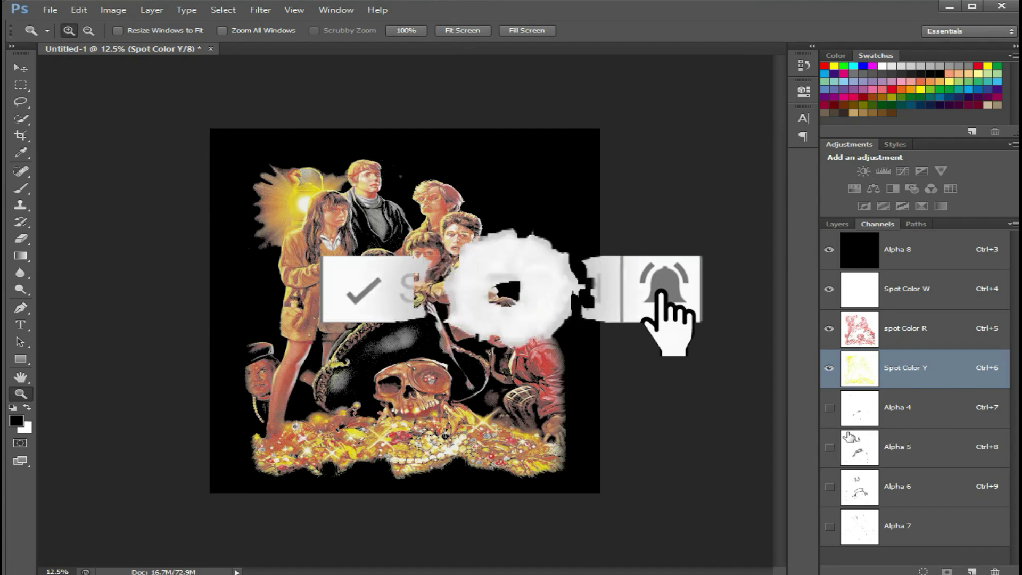
left_click(829, 409)
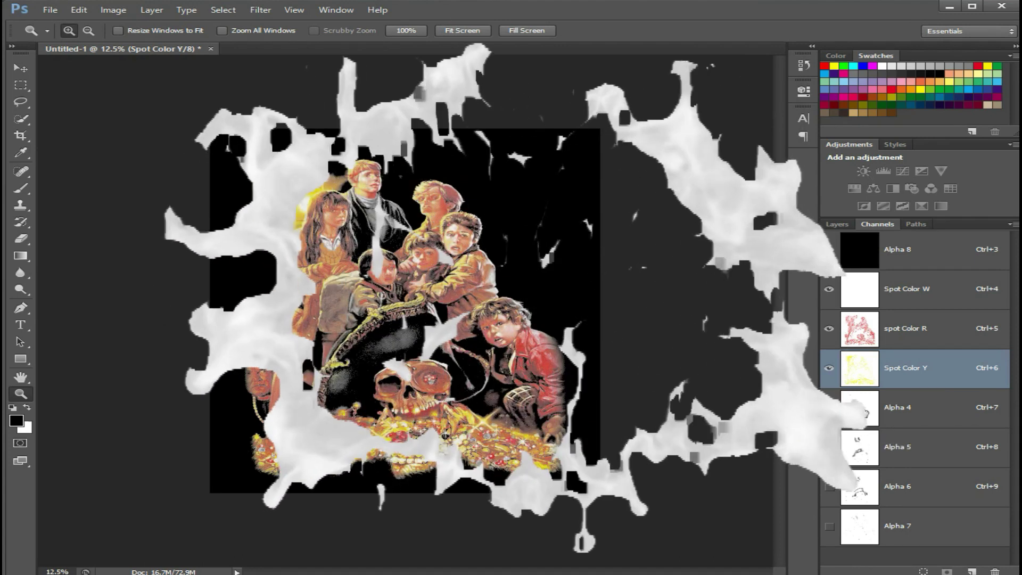
Convert Alpha 4 to a green-ink spot channel named Spot Color G at 5% solidity
left_click(862, 410)
double_click(863, 410)
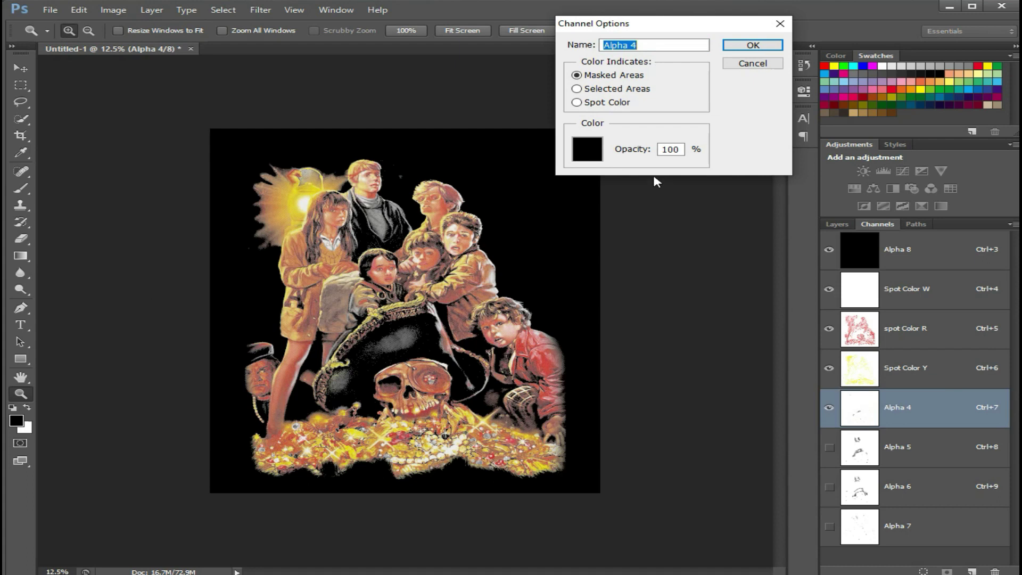
left_click(577, 103)
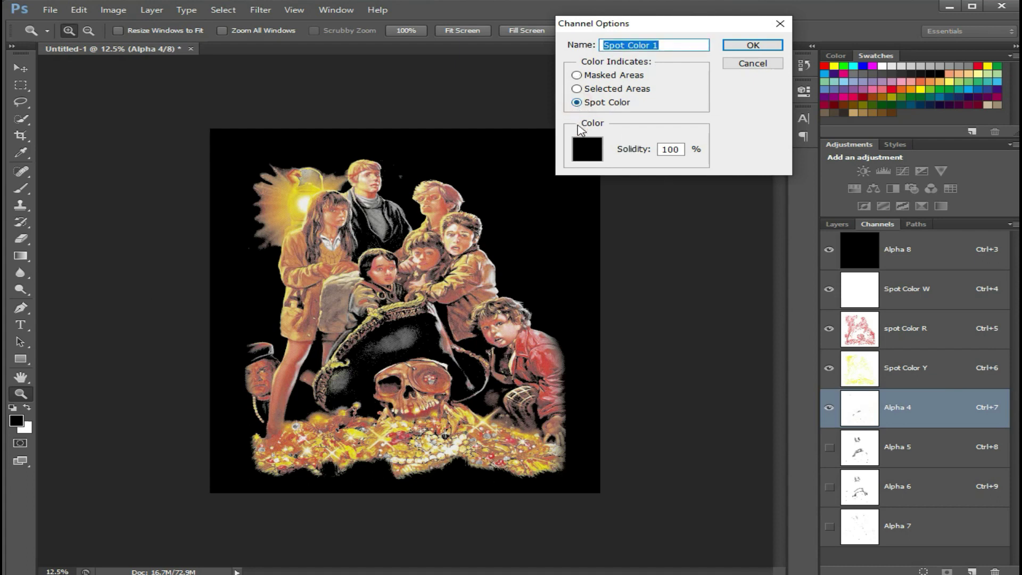
left_click(587, 149)
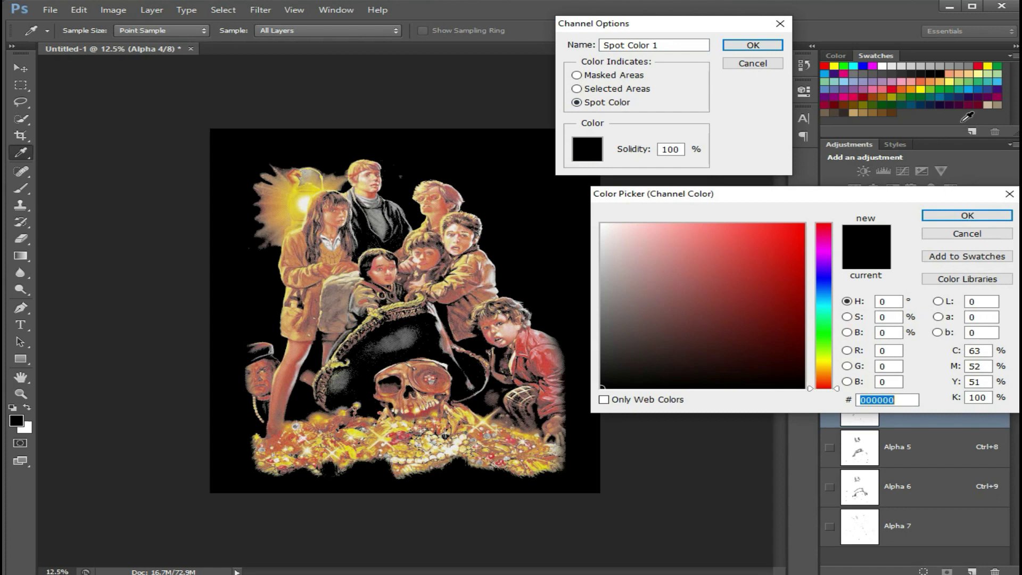
left_click(998, 66)
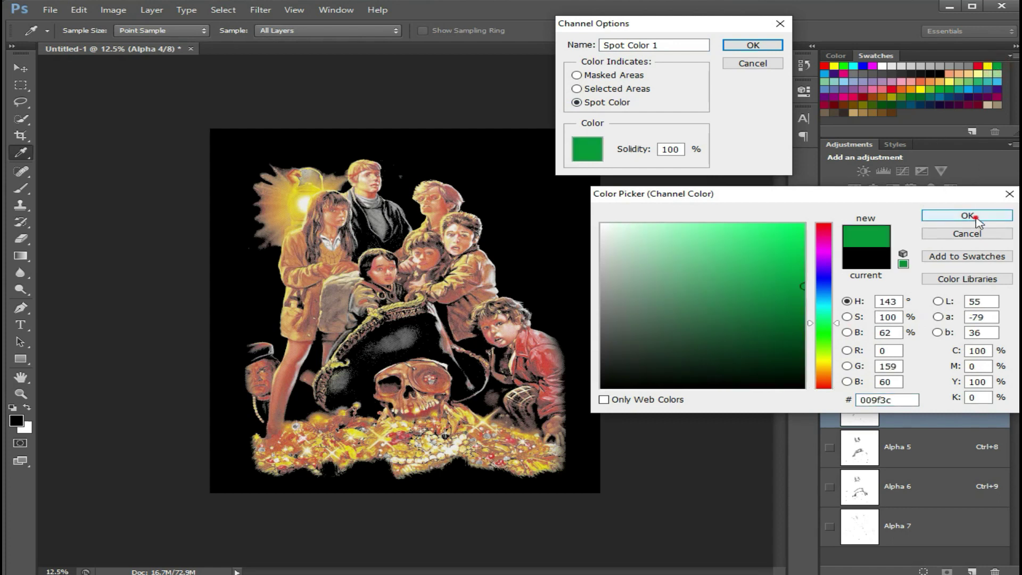
left_click(968, 216)
left_click(679, 42)
type("G")
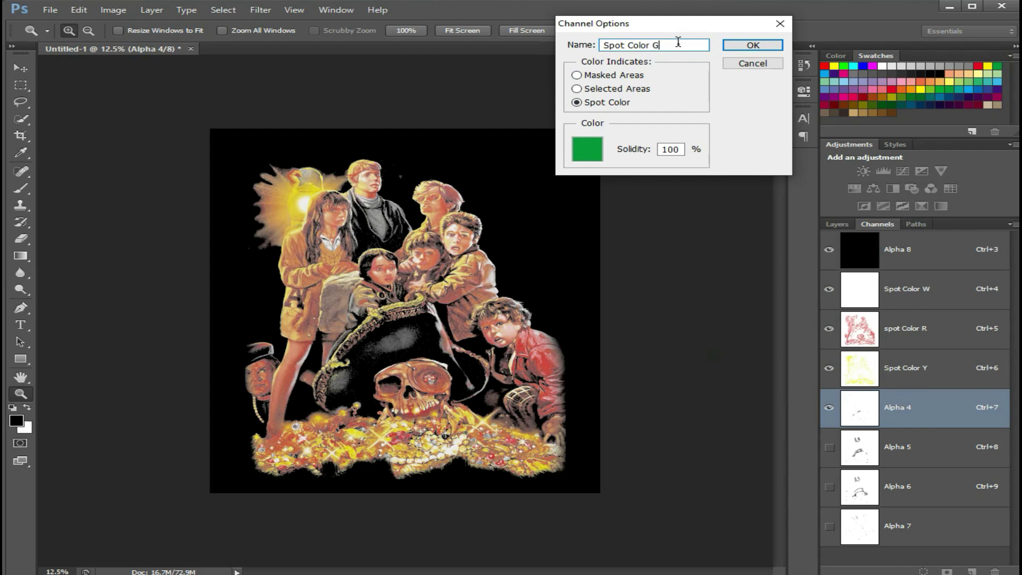
left_click(677, 149)
left_click(752, 45)
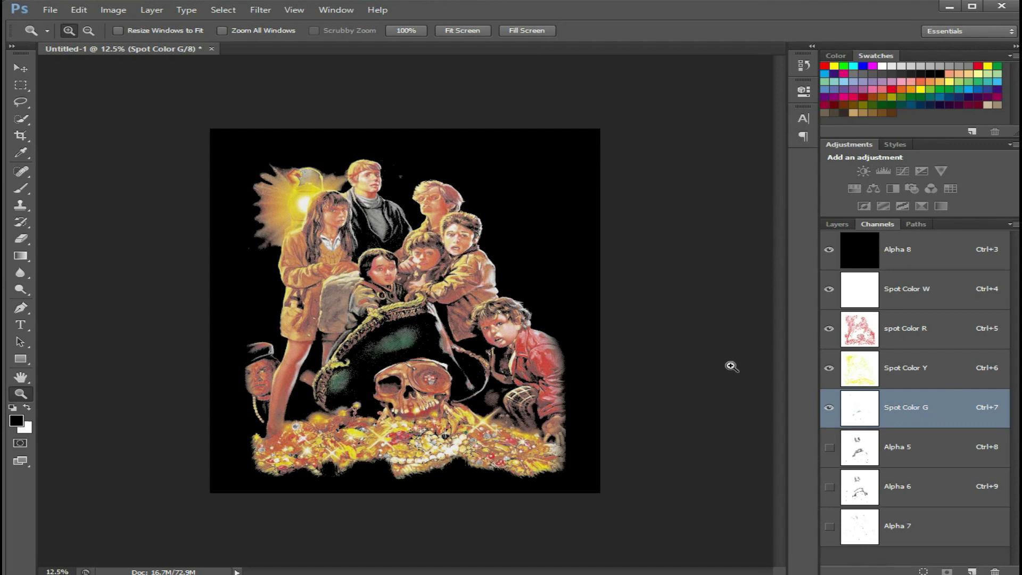
Show Alpha 5 and convert it to a cyan-ink spot channel named spot Color C at 5% solidity
left_click(830, 449)
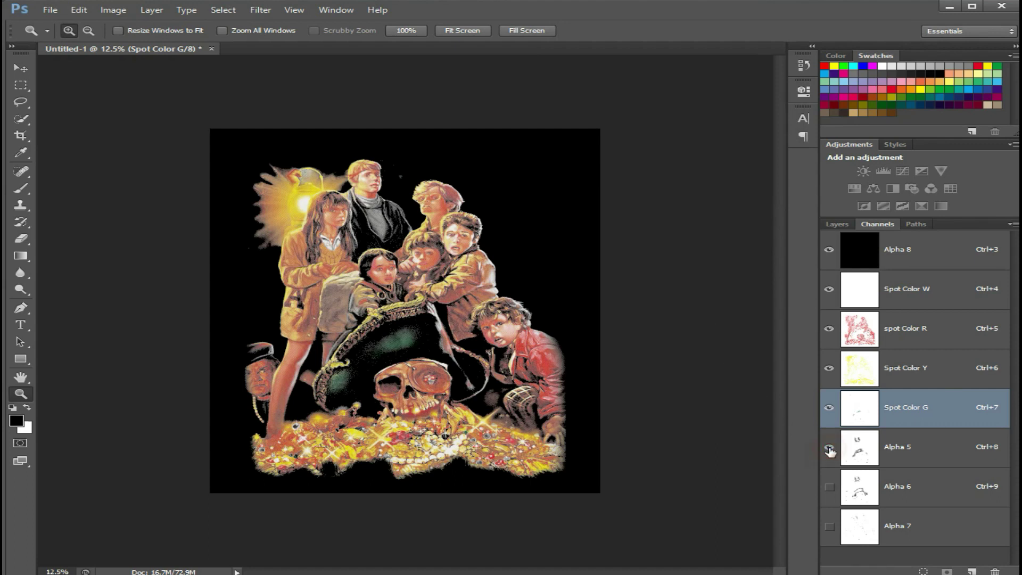
double_click(858, 450)
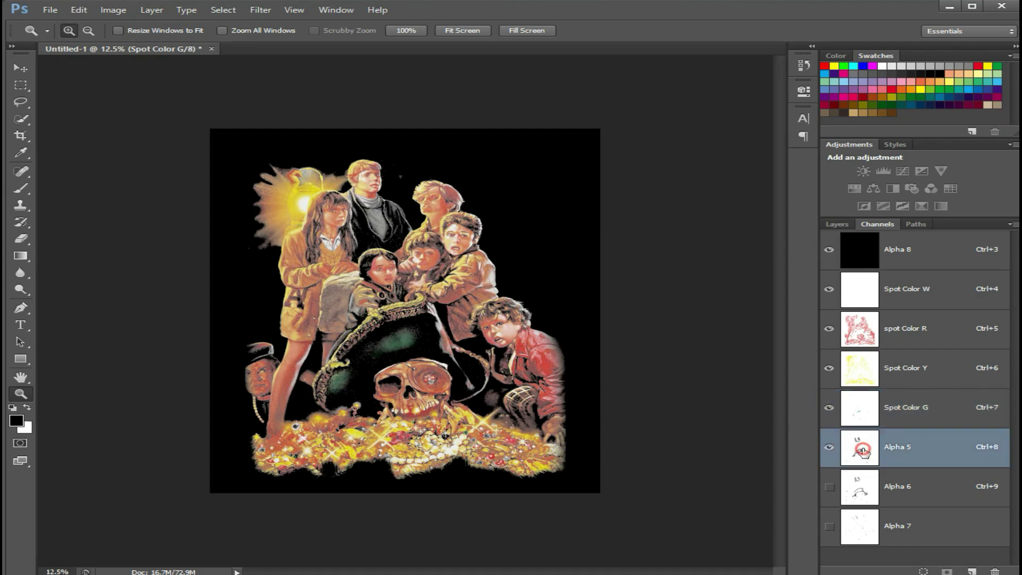
left_click(576, 102)
left_click(588, 150)
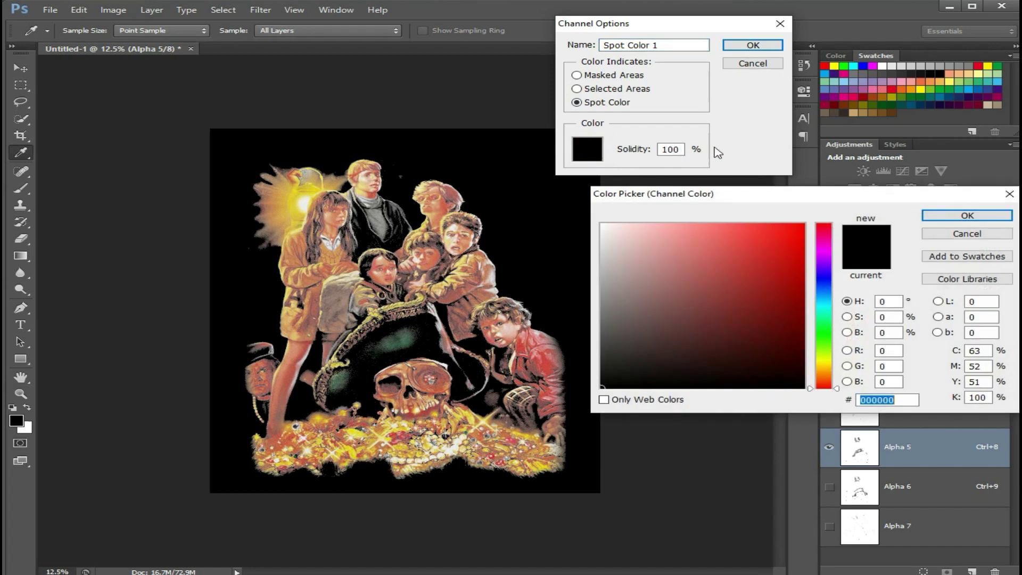
left_click(827, 74)
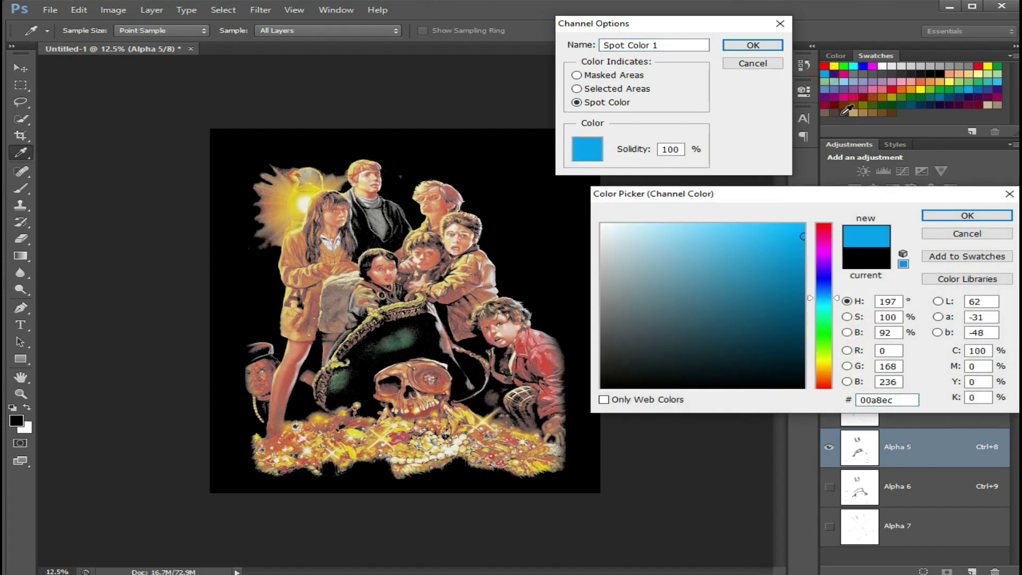
left_click(937, 216)
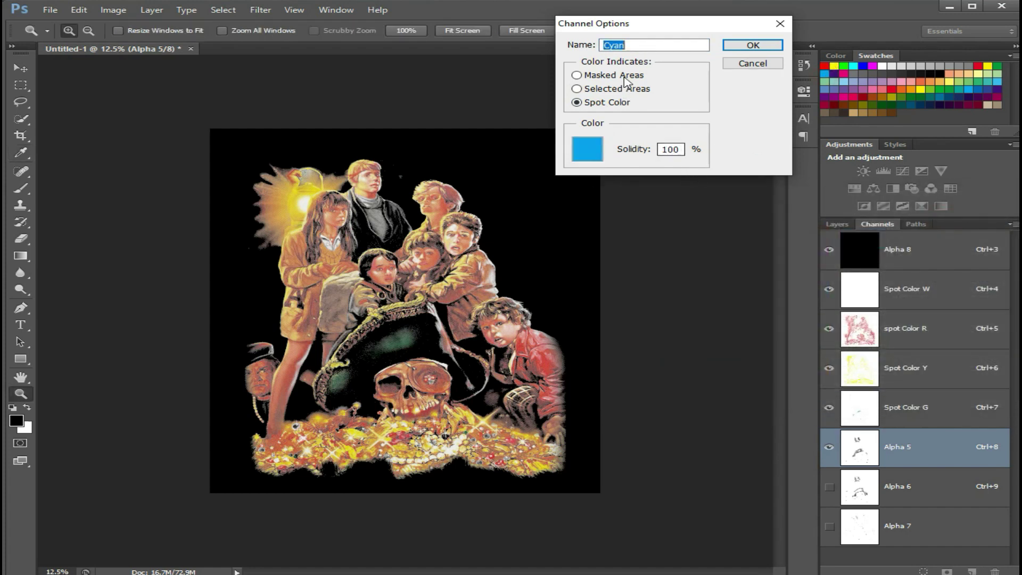
left_click(605, 45)
type("spot Color")
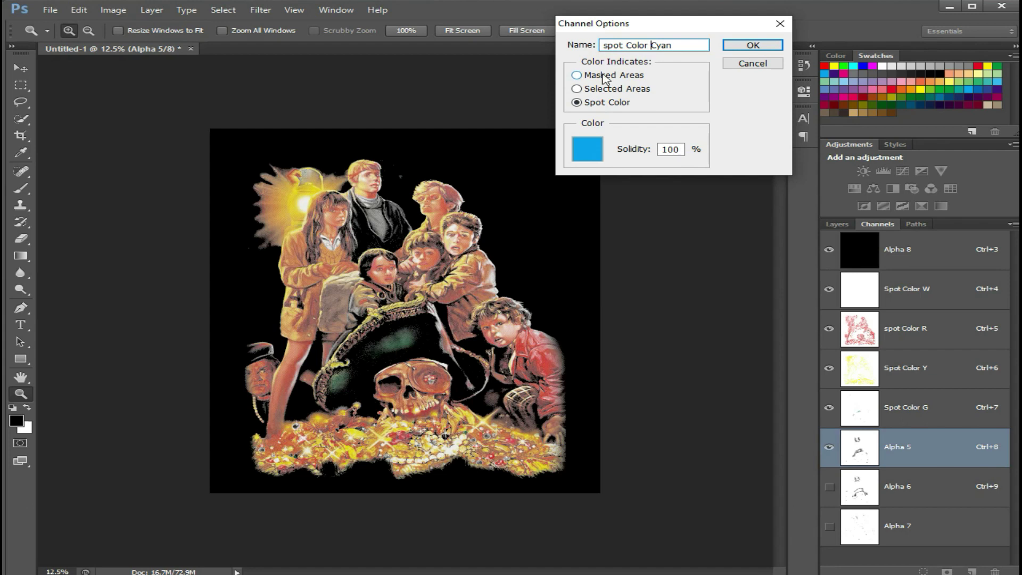
left_click(679, 45)
left_click(678, 149)
type("5")
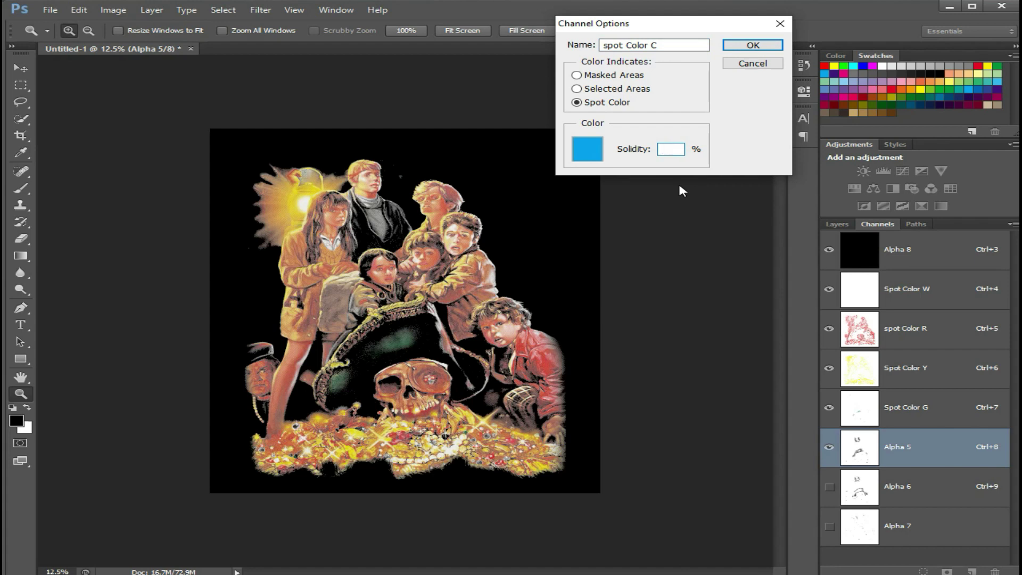
left_click(751, 45)
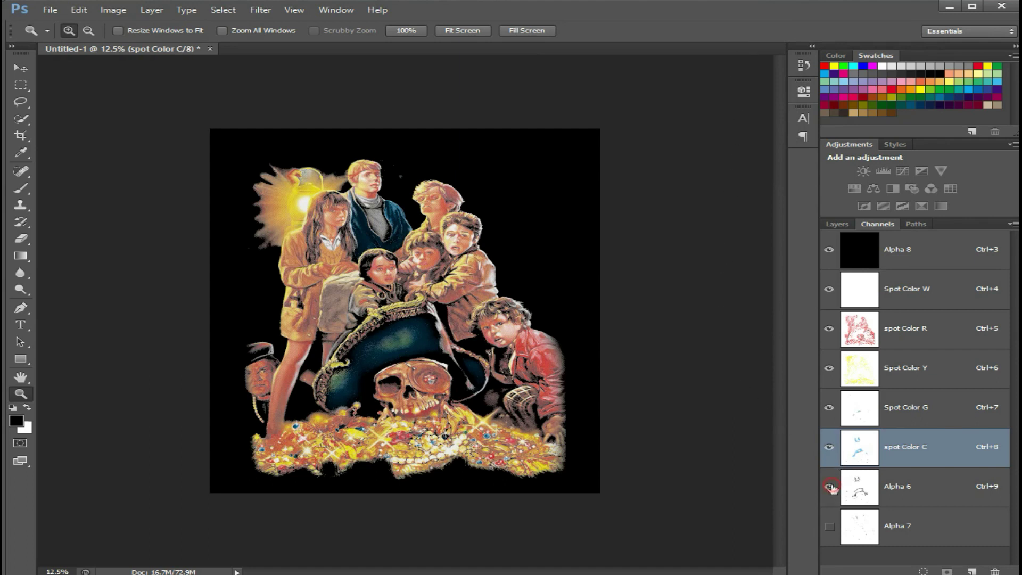
Convert Alpha 6 to a pure blue (0000ff) spot channel named Spot Color B at 5% solidity
double_click(858, 491)
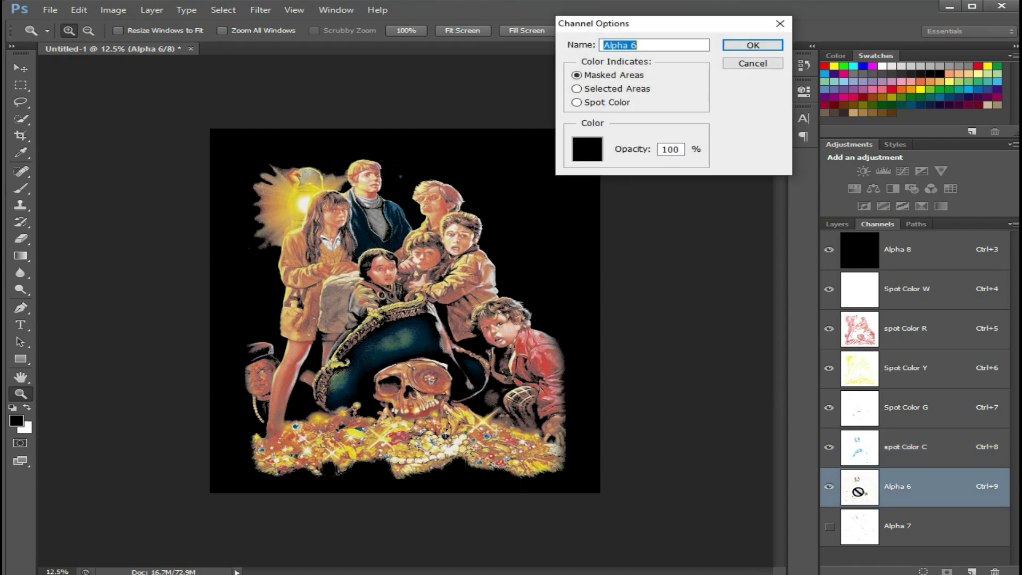
left_click(577, 103)
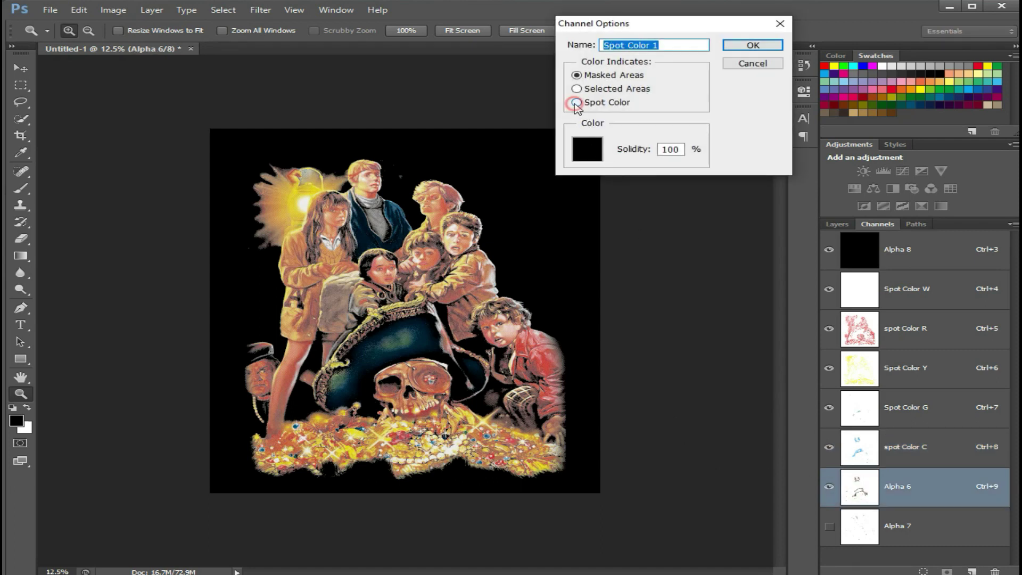
left_click(588, 153)
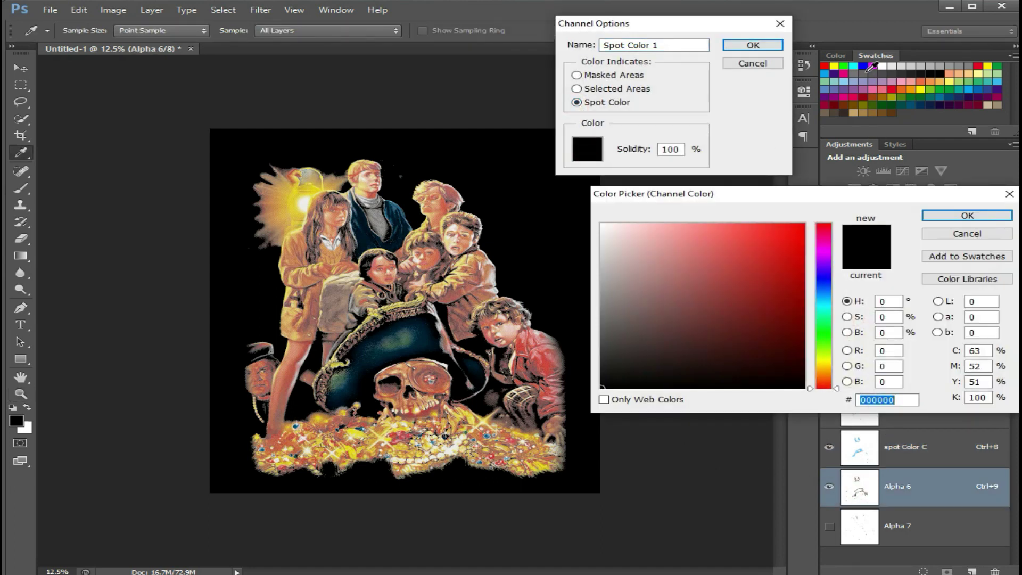
left_click(864, 68)
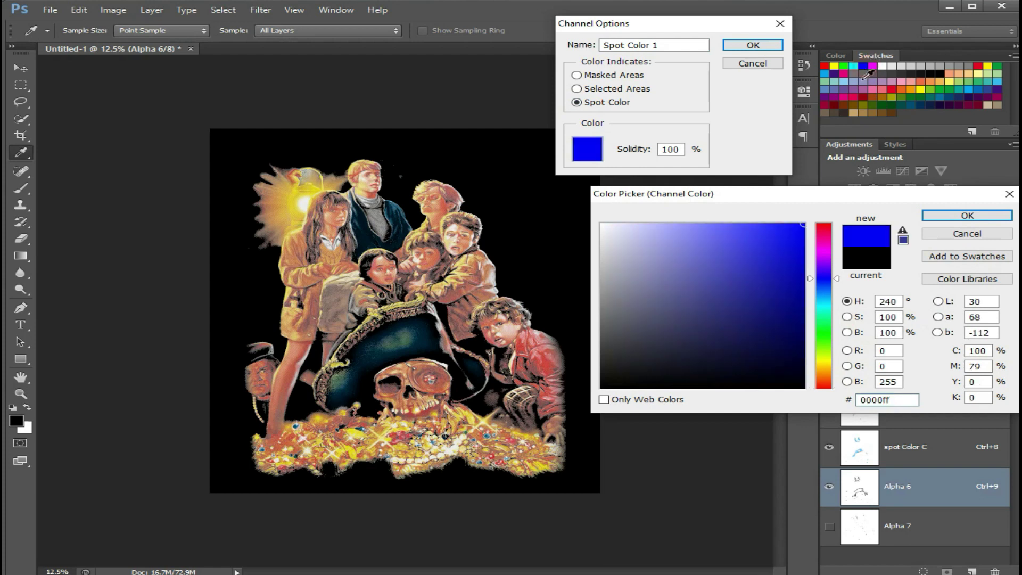
left_click(961, 221)
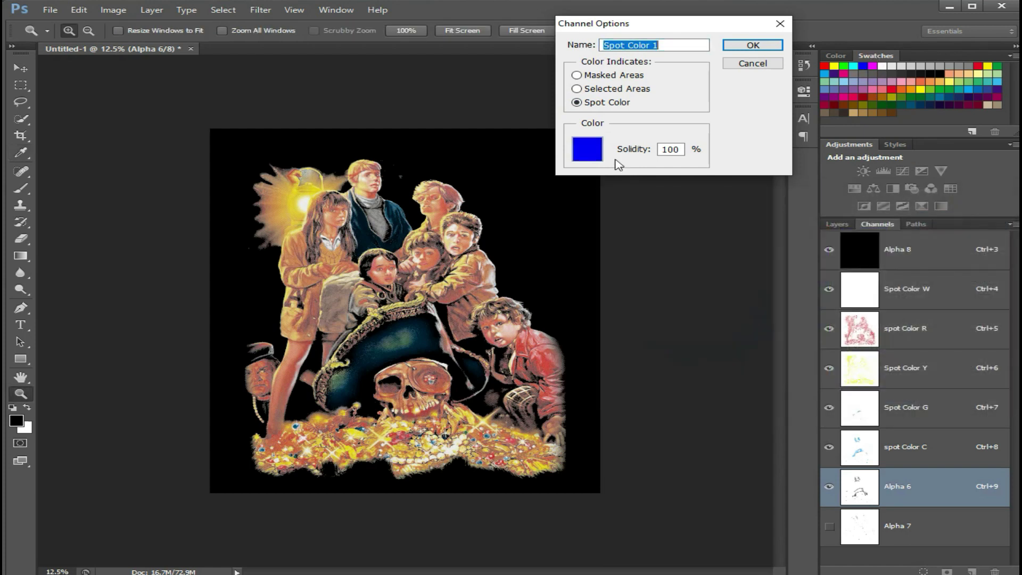
left_click(678, 154)
type("5")
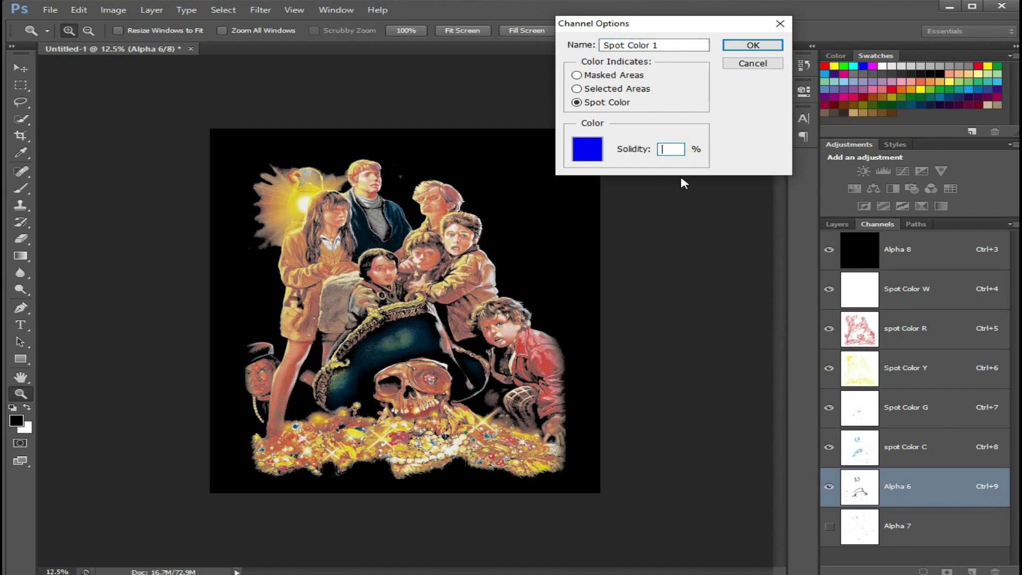
left_click(661, 45)
type("B")
left_click(740, 47)
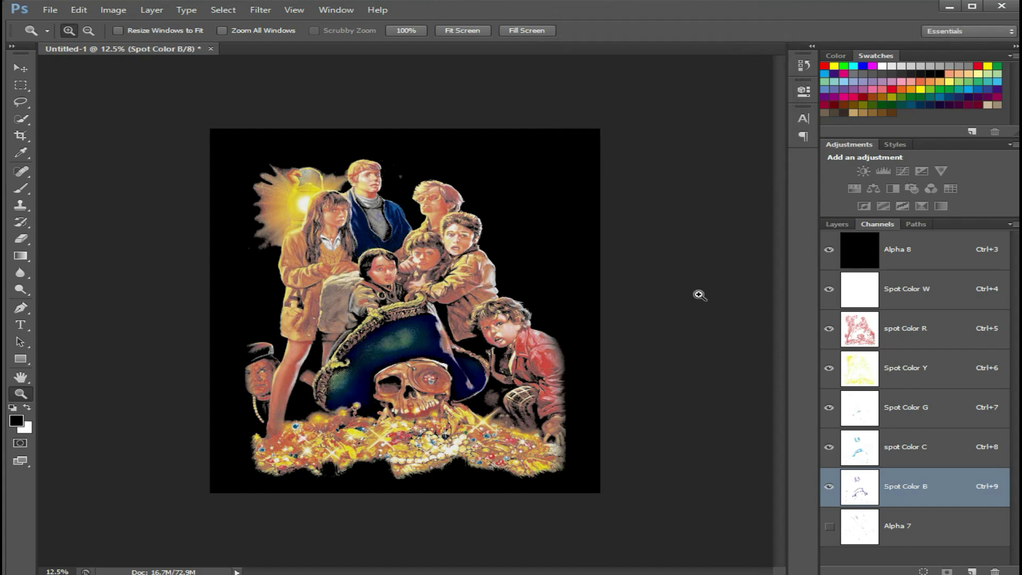
left_click(829, 527)
Convert Alpha 7 to a magenta-ink spot channel at 5% solidity, trimming its name to Spot Color M
double_click(860, 527)
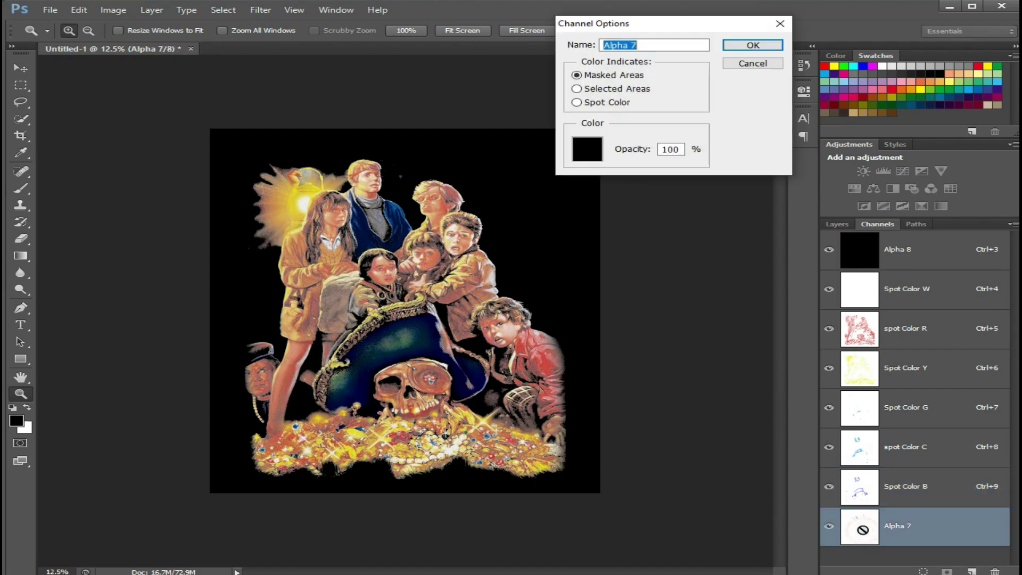
left_click(578, 103)
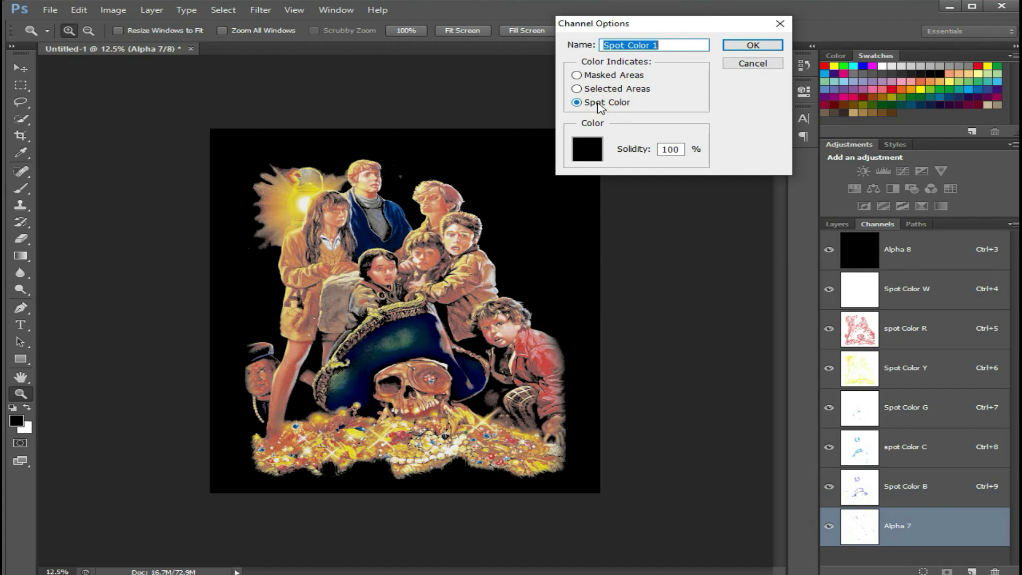
left_click(591, 150)
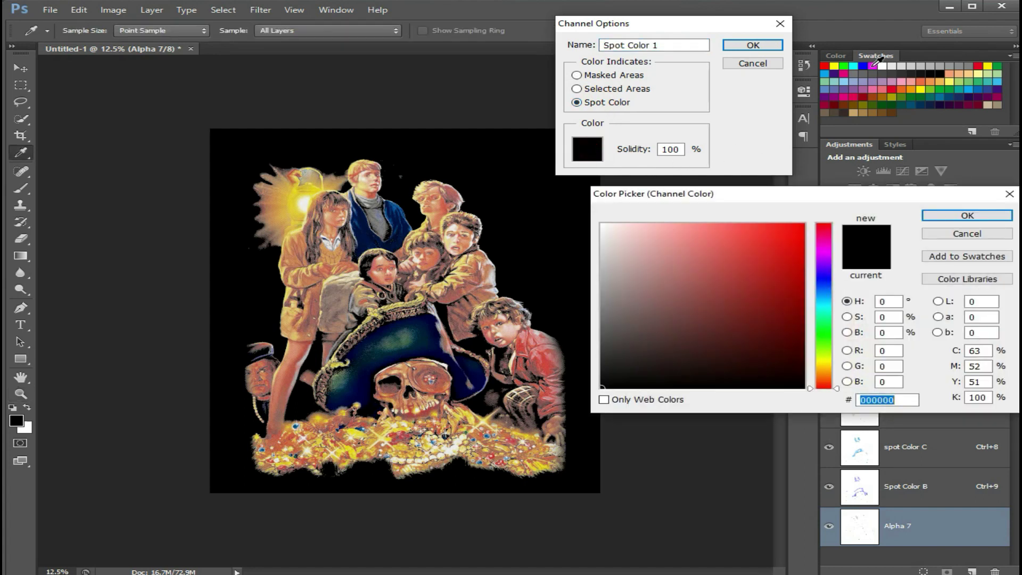
left_click(873, 66)
left_click(937, 215)
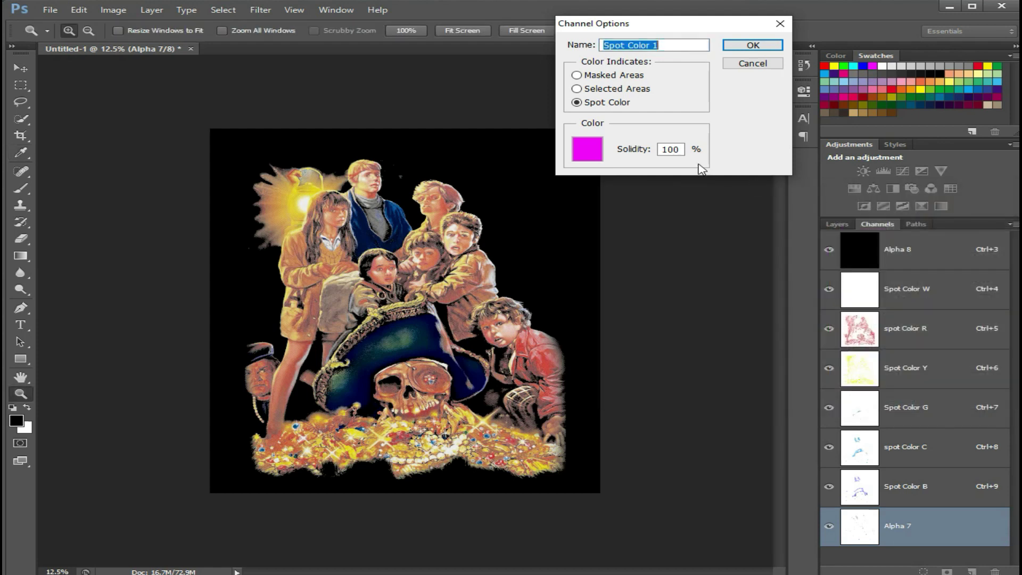
left_click(681, 151)
type("5")
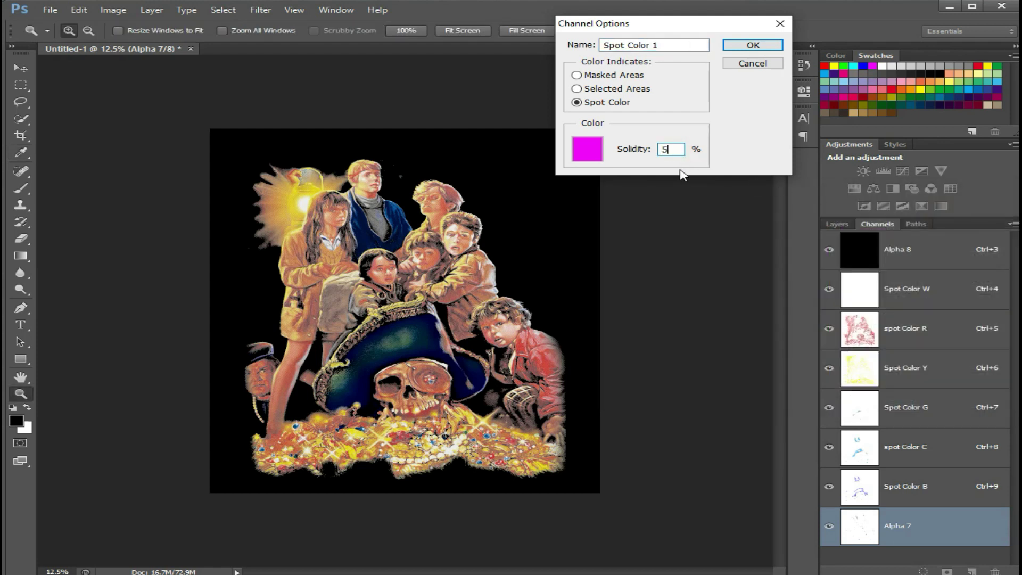
double_click(672, 43)
key("BackSpace")
type("M")
left_click(749, 46)
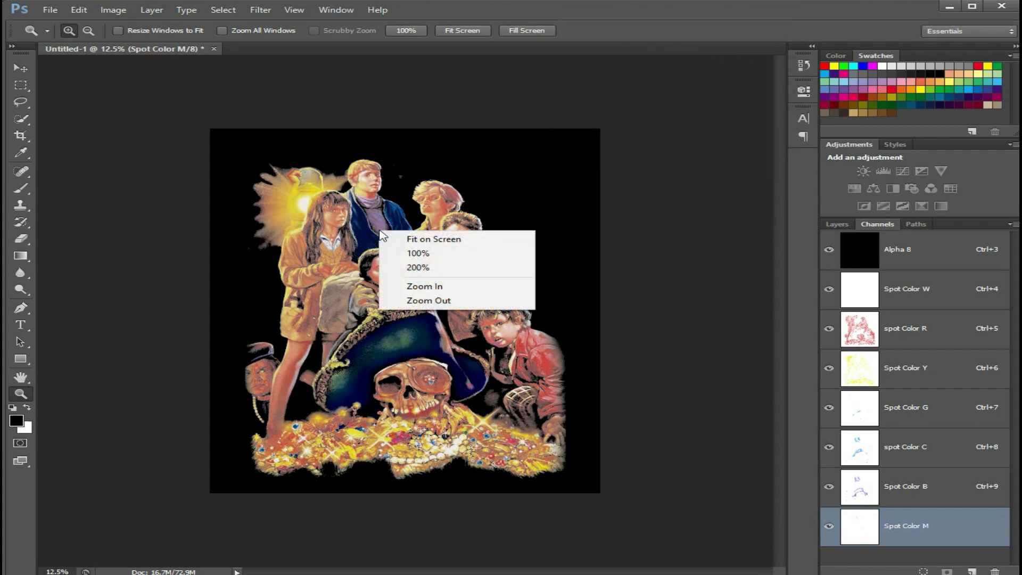
View the image at 100% and pan across the boy's and girl's faces to inspect the dots
left_click(400, 253)
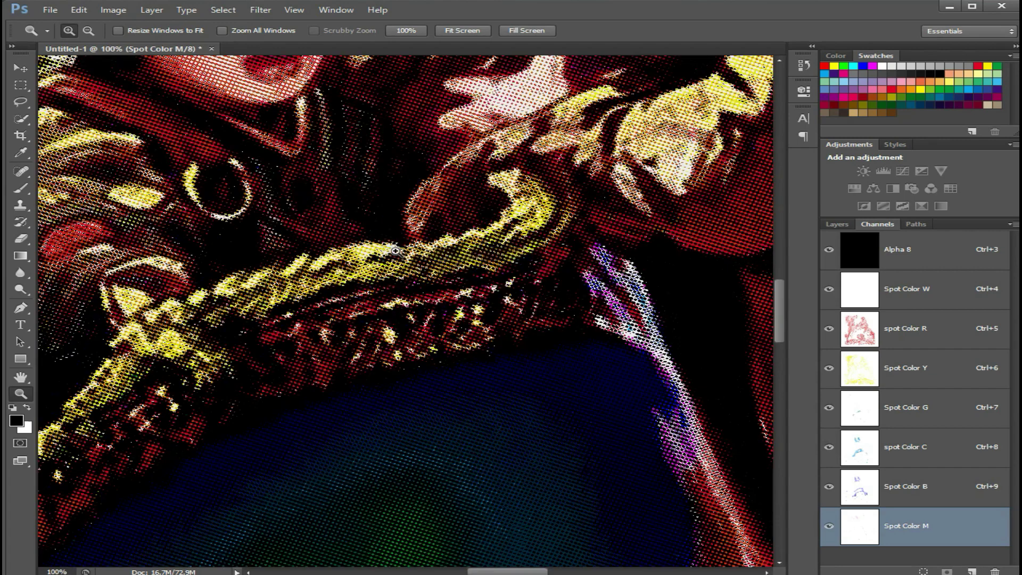
key("h")
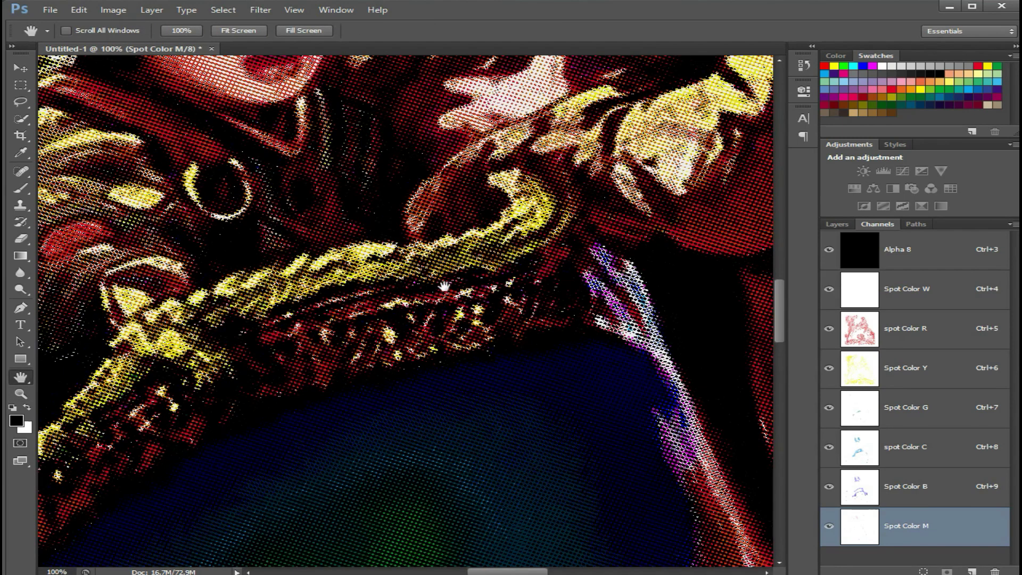
left_click_drag(448, 282, 533, 471)
mouse_move(536, 284)
left_mouse_down()
mouse_move(584, 388)
mouse_move(388, 463)
left_mouse_up()
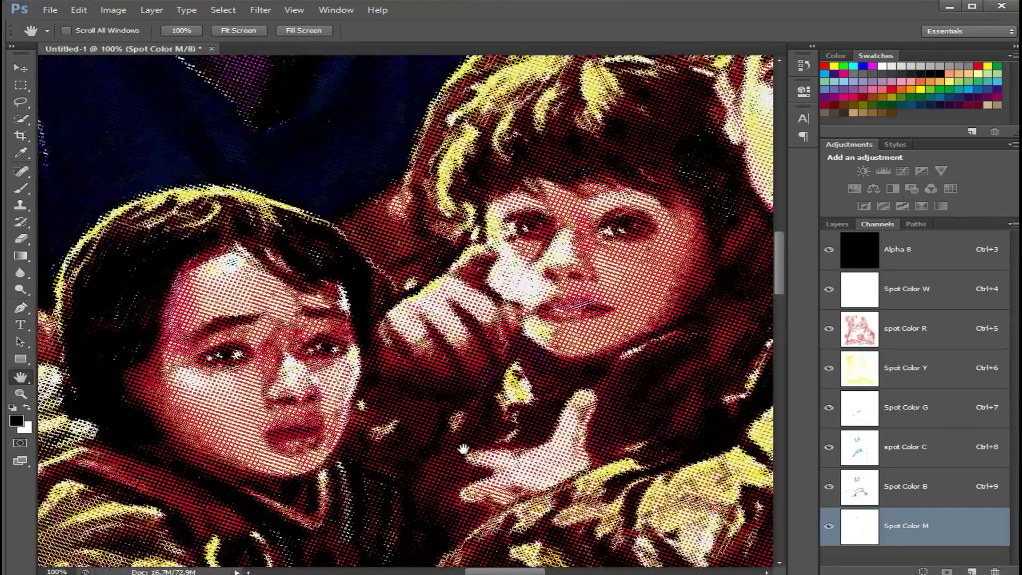
left_click_drag(553, 233, 371, 550)
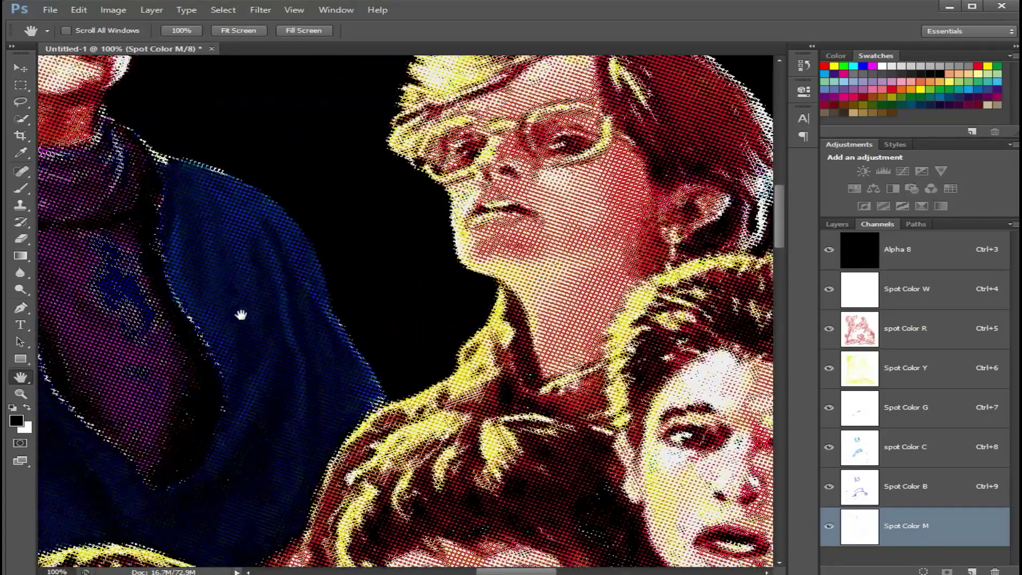
mouse_move(239, 313)
left_mouse_down()
mouse_move(278, 475)
mouse_move(439, 516)
mouse_move(650, 491)
mouse_move(650, 468)
mouse_move(760, 246)
mouse_move(716, 188)
mouse_move(310, 226)
mouse_move(146, 196)
left_mouse_up()
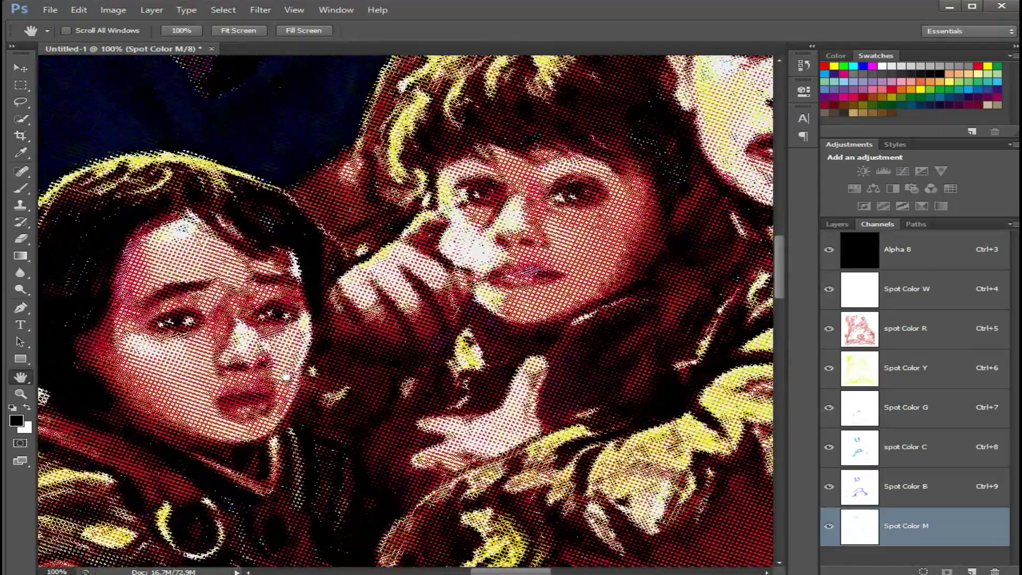
left_click_drag(372, 448, 200, 409)
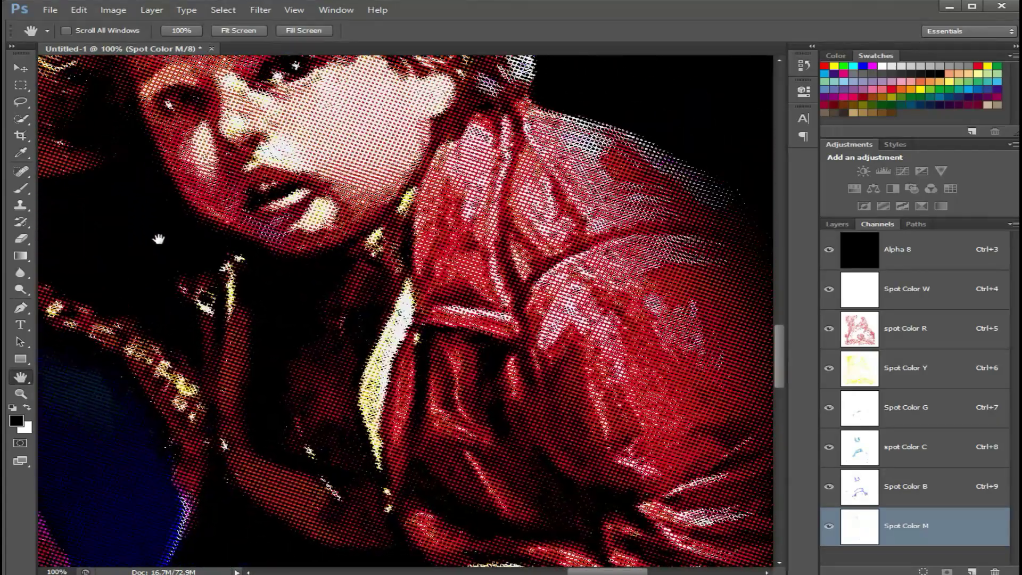
left_click_drag(159, 239, 377, 312)
mouse_move(253, 326)
left_mouse_down()
mouse_move(159, 240)
mouse_move(390, 189)
left_mouse_up()
Pan at actual size over the skull, the figure's face and the jewelled treasure
mouse_move(284, 285)
left_mouse_down()
mouse_move(495, 244)
mouse_move(686, 293)
left_mouse_up()
mouse_move(302, 428)
left_mouse_down()
mouse_move(435, 374)
mouse_move(536, 374)
mouse_move(568, 259)
mouse_move(638, 277)
left_mouse_up()
left_click_drag(286, 412, 445, 529)
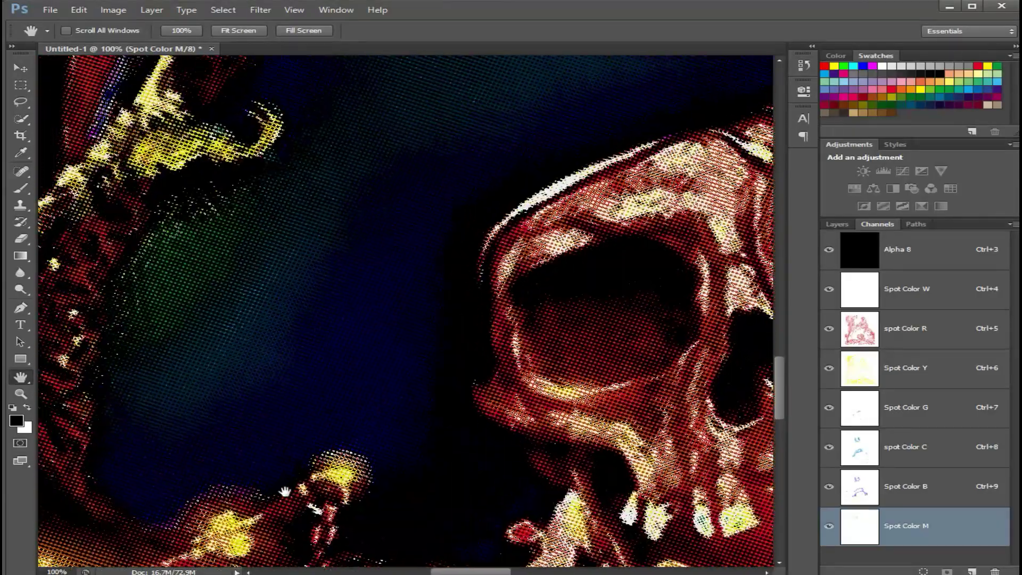
left_click_drag(239, 392, 676, 323)
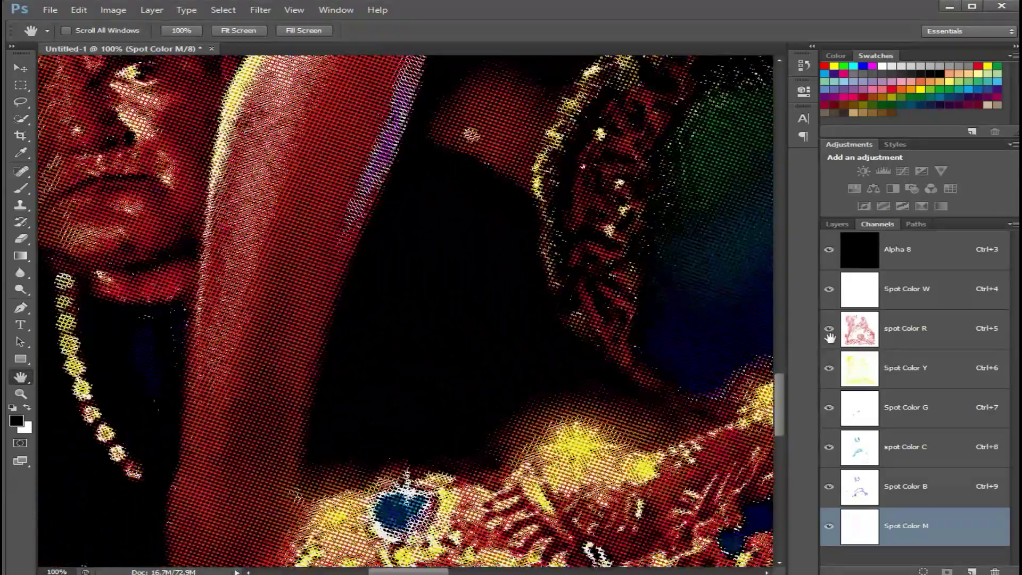
mouse_move(523, 273)
left_mouse_down()
mouse_move(621, 302)
mouse_move(702, 357)
left_mouse_up()
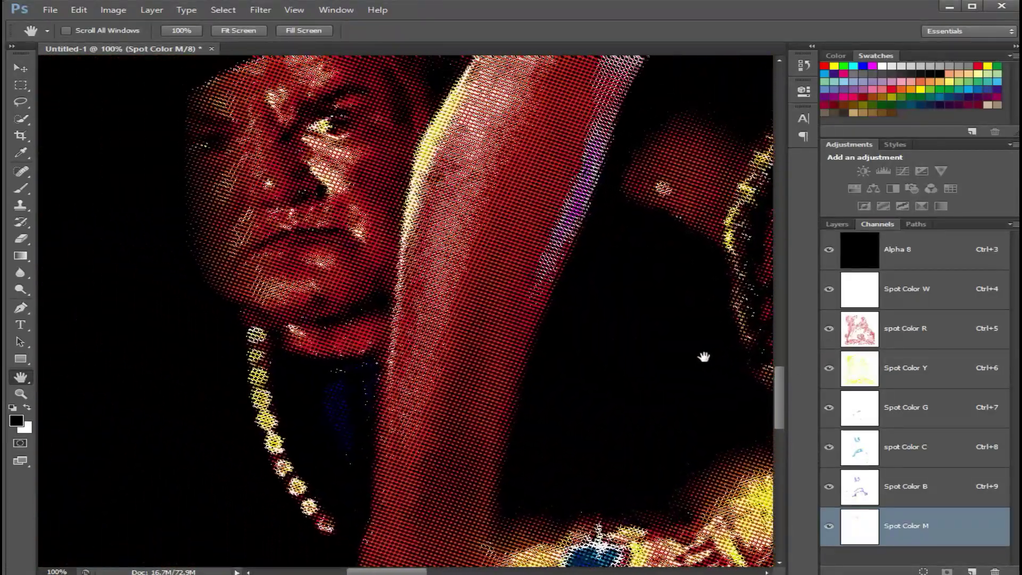
mouse_move(701, 433)
left_mouse_down()
mouse_move(618, 481)
mouse_move(456, 240)
mouse_move(370, 173)
left_mouse_up()
left_click_drag(526, 422, 356, 198)
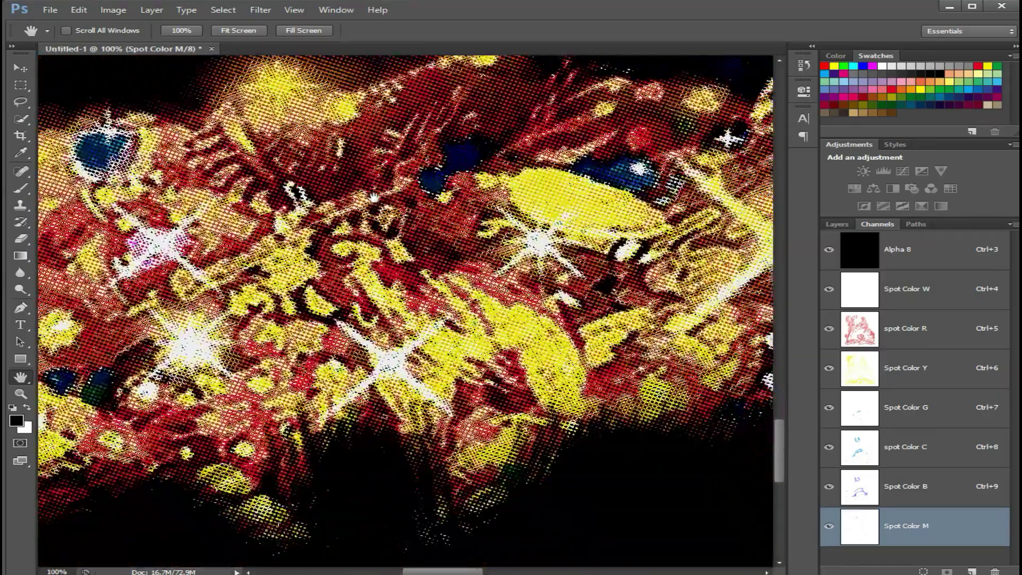
left_click_drag(726, 137, 525, 155)
left_click_drag(217, 258, 102, 271)
mouse_move(442, 287)
left_mouse_down()
mouse_move(144, 330)
mouse_move(152, 360)
mouse_move(136, 391)
left_mouse_up()
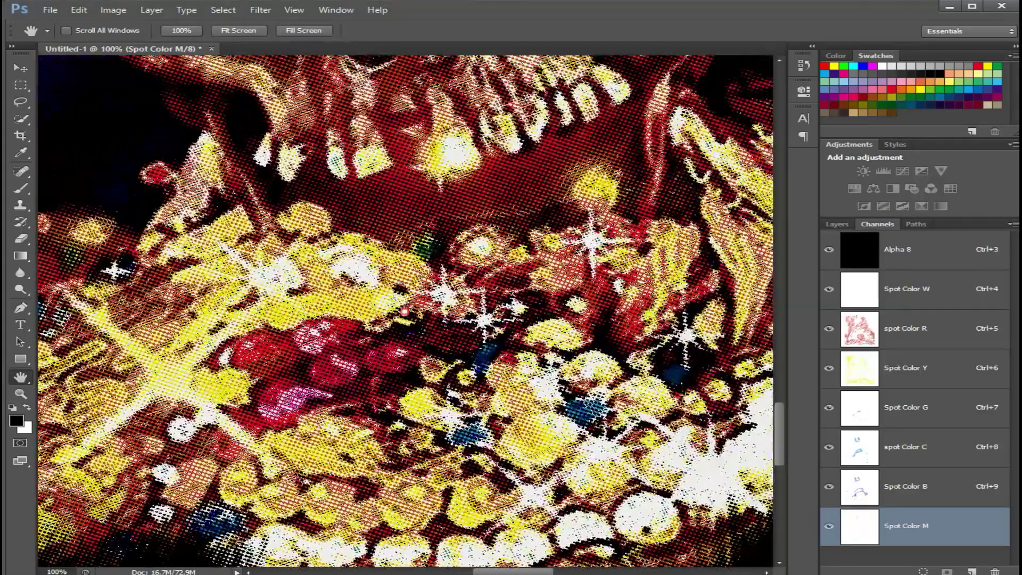
mouse_move(319, 277)
left_mouse_down()
mouse_move(333, 457)
mouse_move(308, 487)
left_mouse_up()
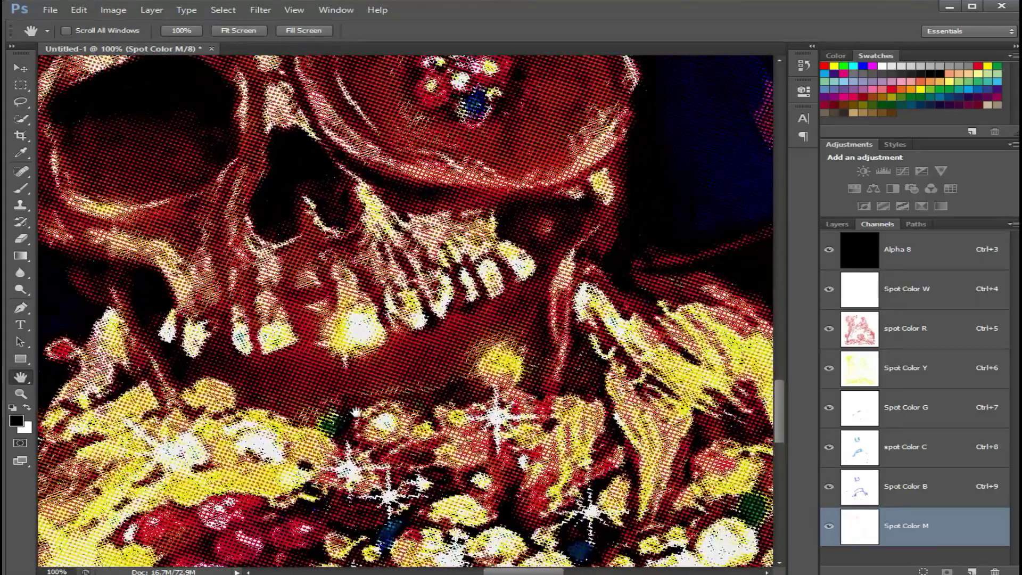
Zoom to 200%, fit the whole image on screen, return to 200%, then zoom out to 100%
right_click(416, 335)
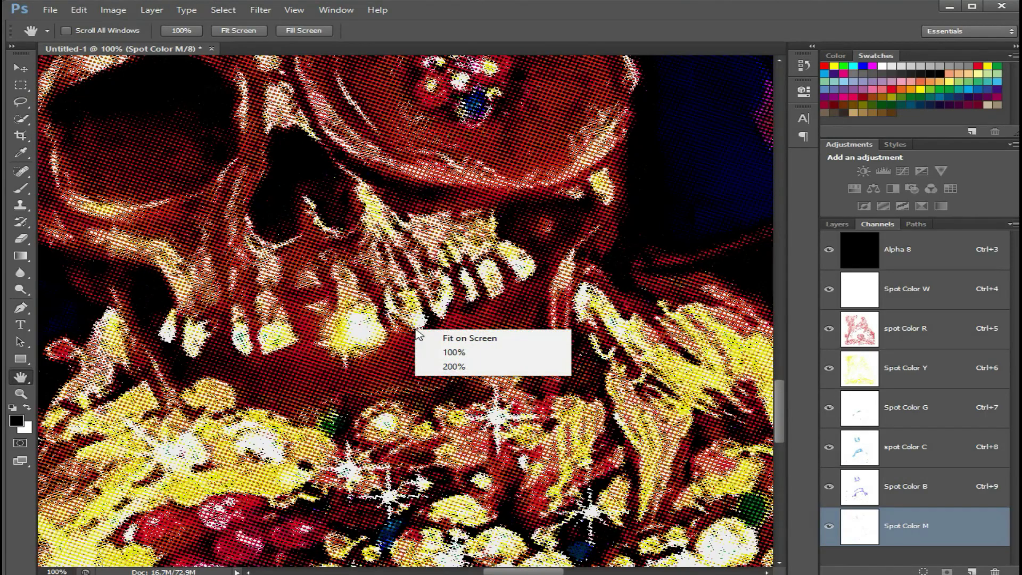
left_click(482, 367)
right_click(453, 286)
left_click(486, 294)
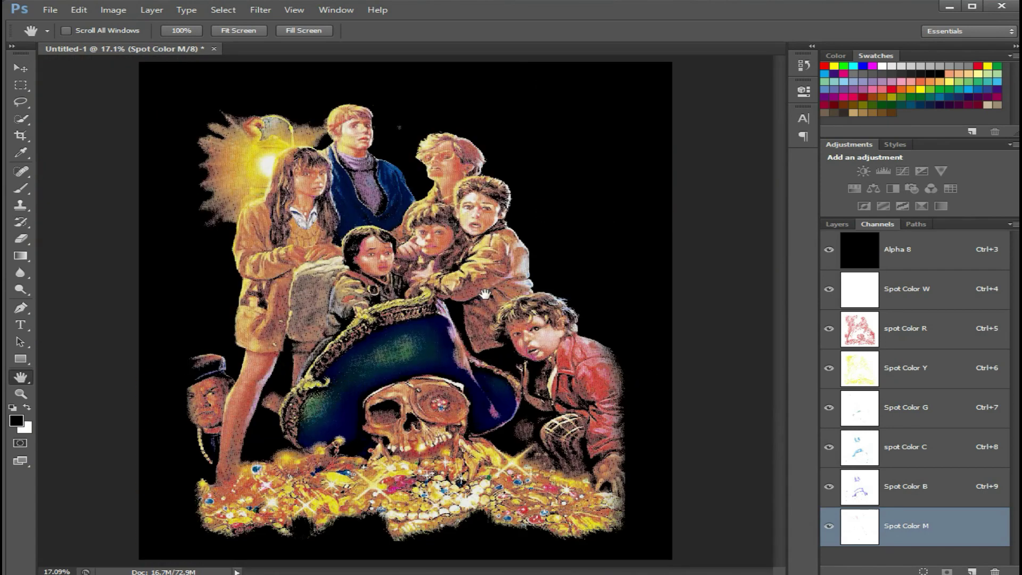
right_click(442, 296)
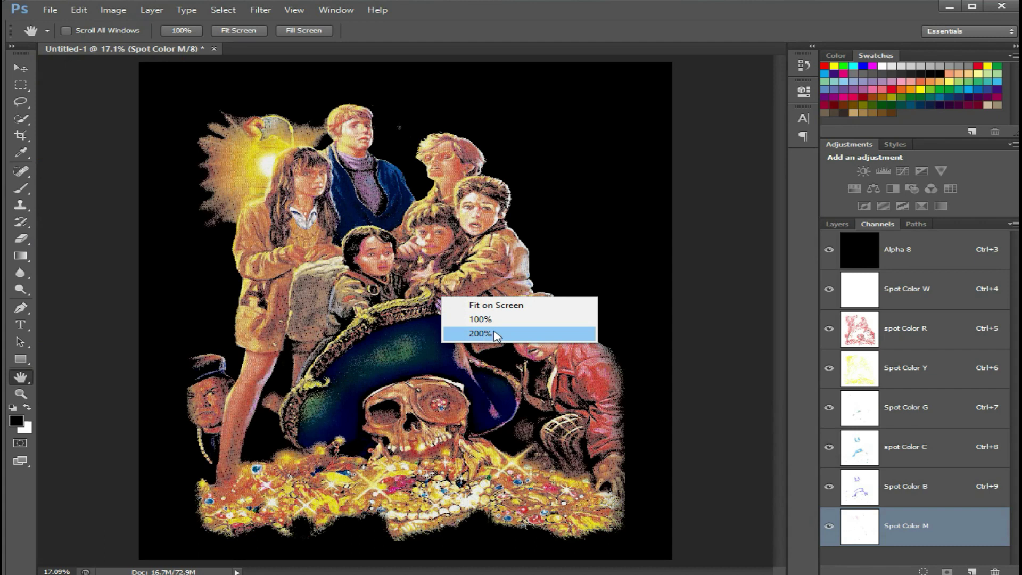
right_click(419, 332)
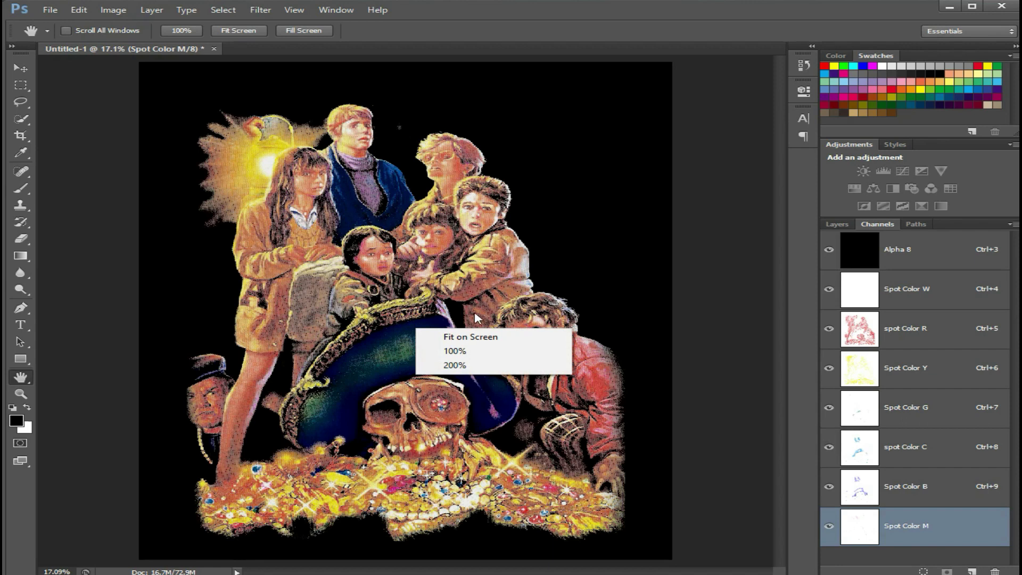
left_click(469, 365)
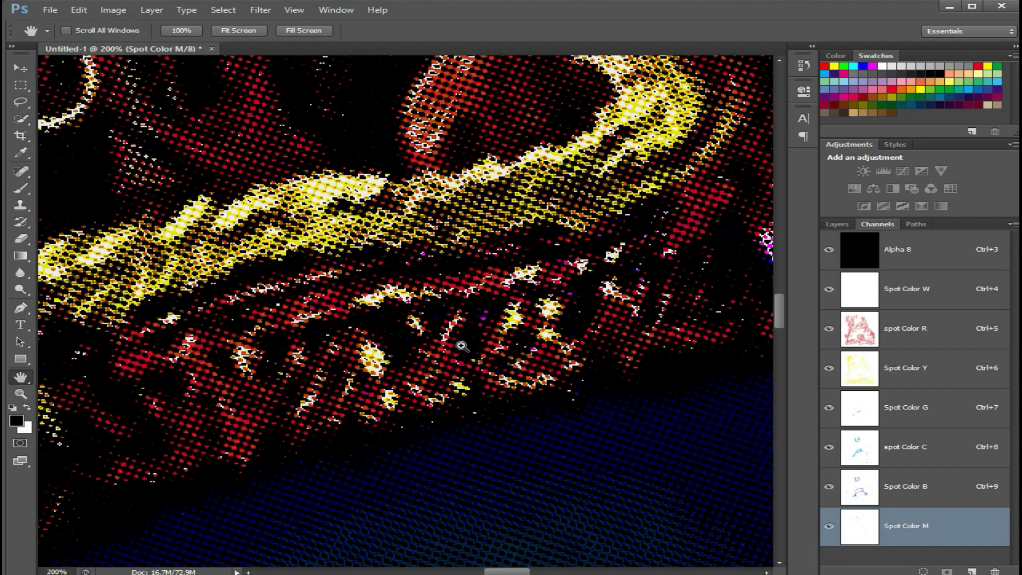
key("z")
right_click(463, 347)
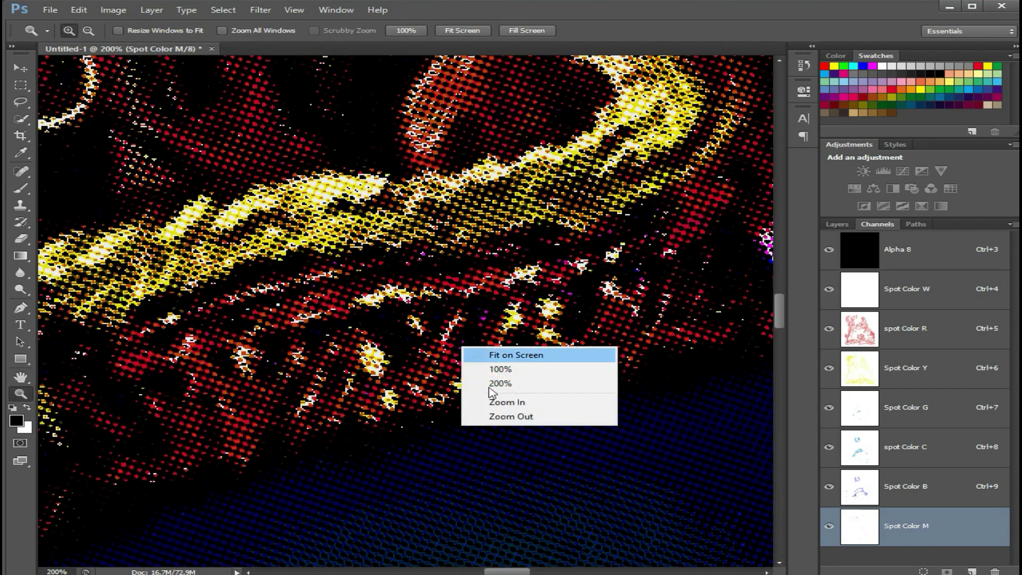
left_click(509, 417)
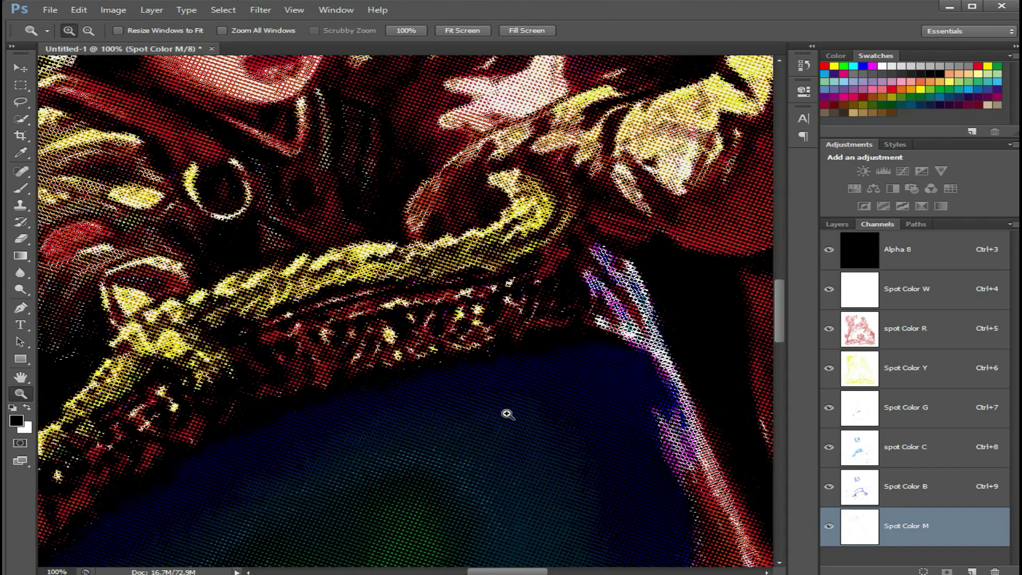
Pan the 100% view from the hat brim across the faces, ending on the girl with glasses
key("h")
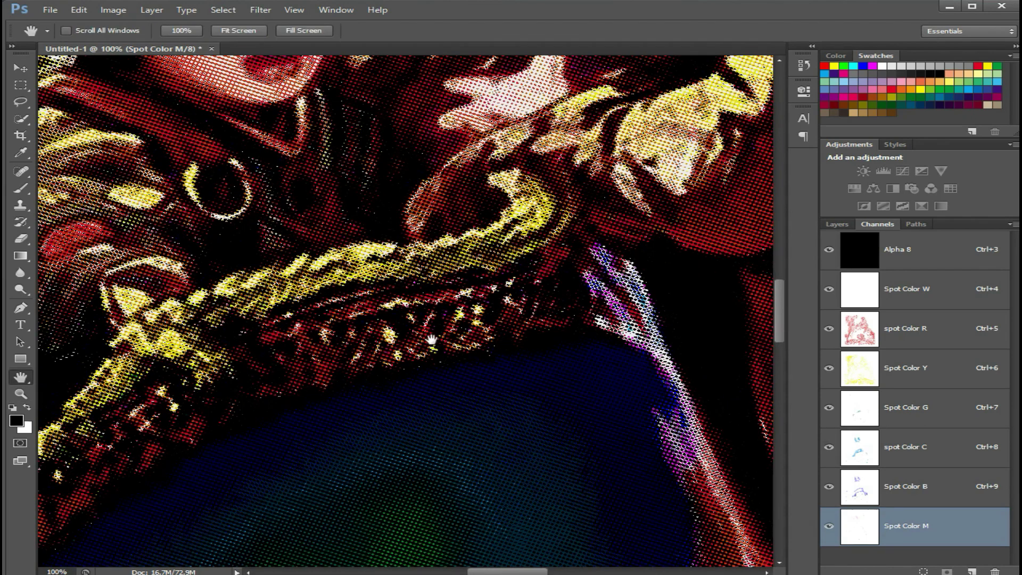
mouse_move(404, 237)
left_mouse_down()
mouse_move(426, 341)
mouse_move(516, 415)
left_mouse_up()
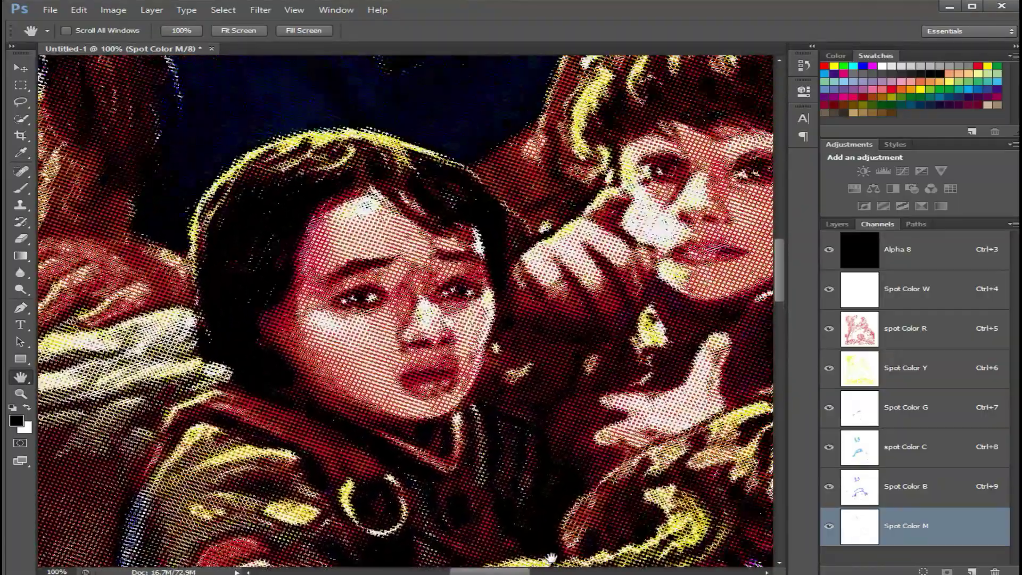
mouse_move(515, 416)
left_mouse_down()
mouse_move(389, 572)
mouse_move(290, 541)
mouse_move(217, 497)
mouse_move(90, 468)
mouse_move(101, 450)
left_mouse_up()
left_click_drag(474, 433, 464, 213)
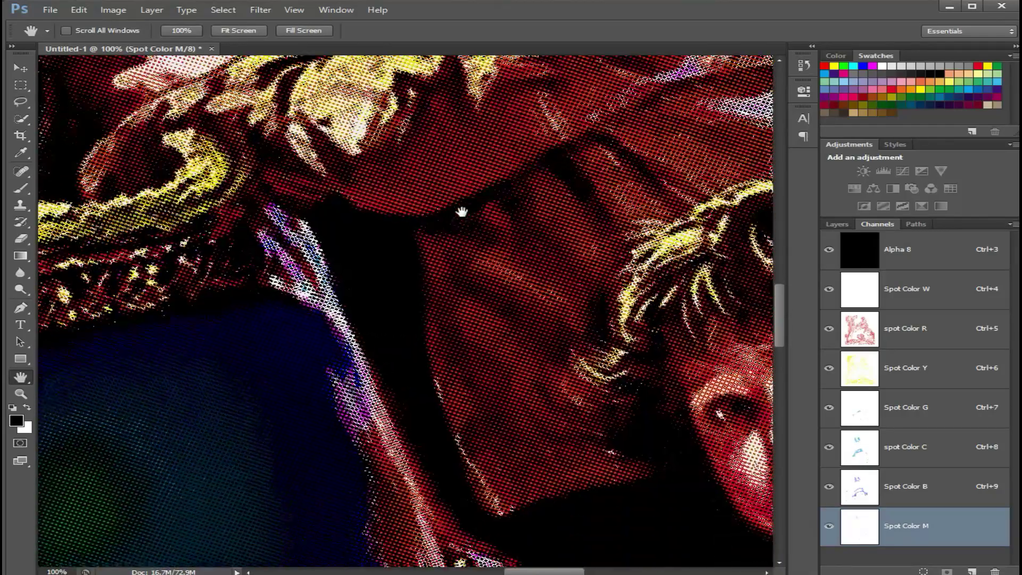
mouse_move(357, 363)
left_mouse_down()
mouse_move(349, 359)
mouse_move(449, 358)
mouse_move(523, 297)
mouse_move(569, 319)
left_mouse_up()
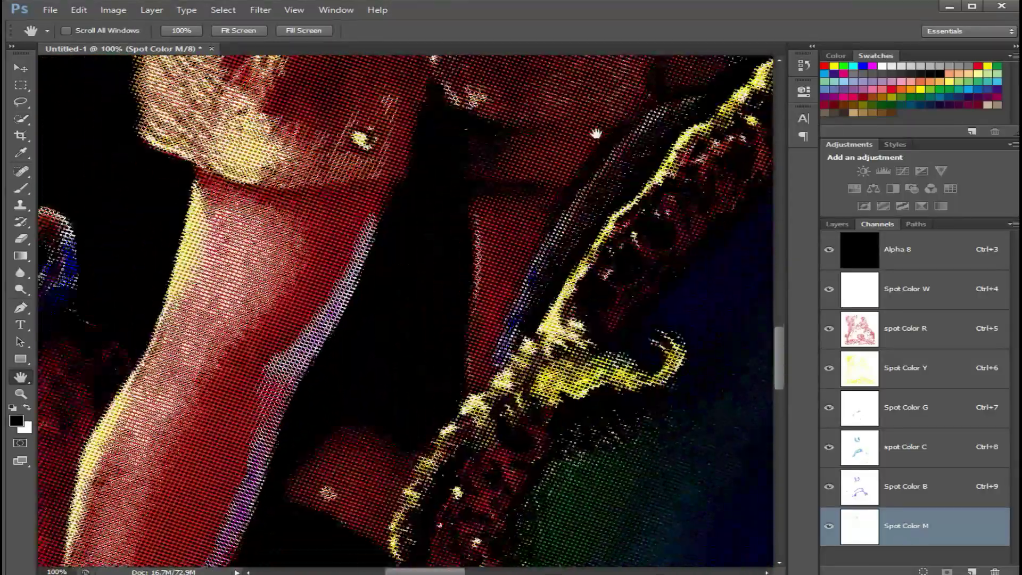
mouse_move(595, 133)
left_mouse_down()
mouse_move(751, 71)
mouse_move(819, 64)
left_mouse_up()
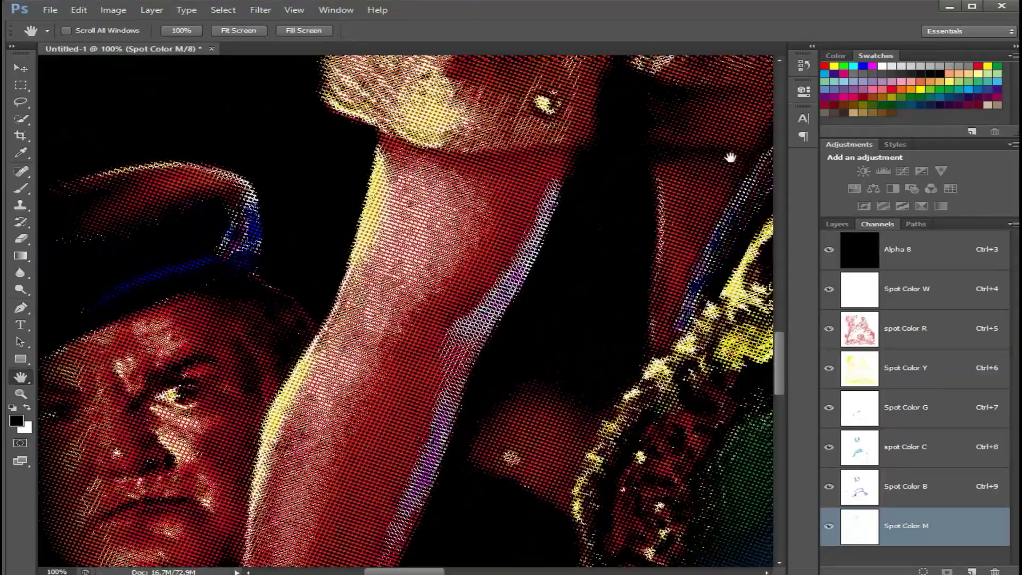
left_click_drag(730, 157, 334, 437)
left_click_drag(429, 182, 407, 564)
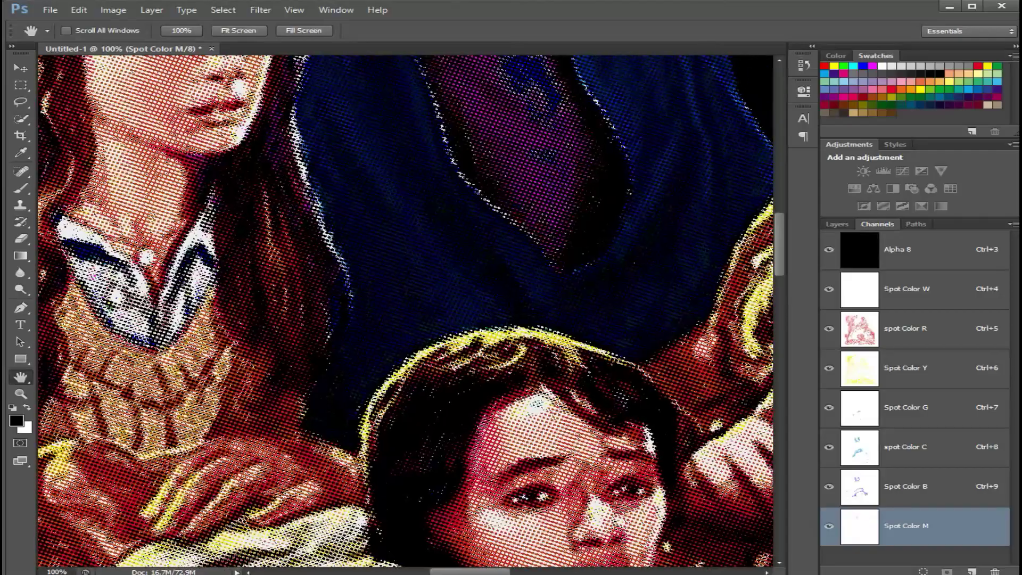
mouse_move(564, 182)
left_mouse_down()
mouse_move(646, 299)
mouse_move(646, 383)
mouse_move(413, 446)
mouse_move(354, 450)
mouse_move(218, 411)
left_mouse_up()
mouse_move(477, 355)
left_mouse_down()
mouse_move(406, 376)
mouse_move(399, 367)
left_mouse_up()
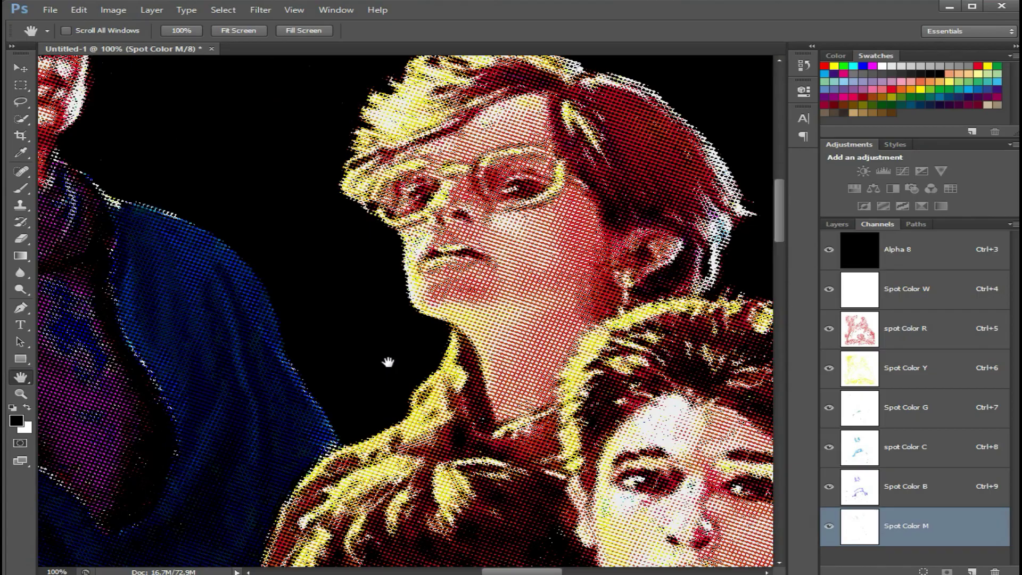
mouse_move(415, 378)
left_mouse_down()
mouse_move(365, 406)
mouse_move(639, 346)
mouse_move(729, 404)
mouse_move(737, 459)
mouse_move(754, 422)
mouse_move(652, 391)
mouse_move(568, 302)
left_mouse_up()
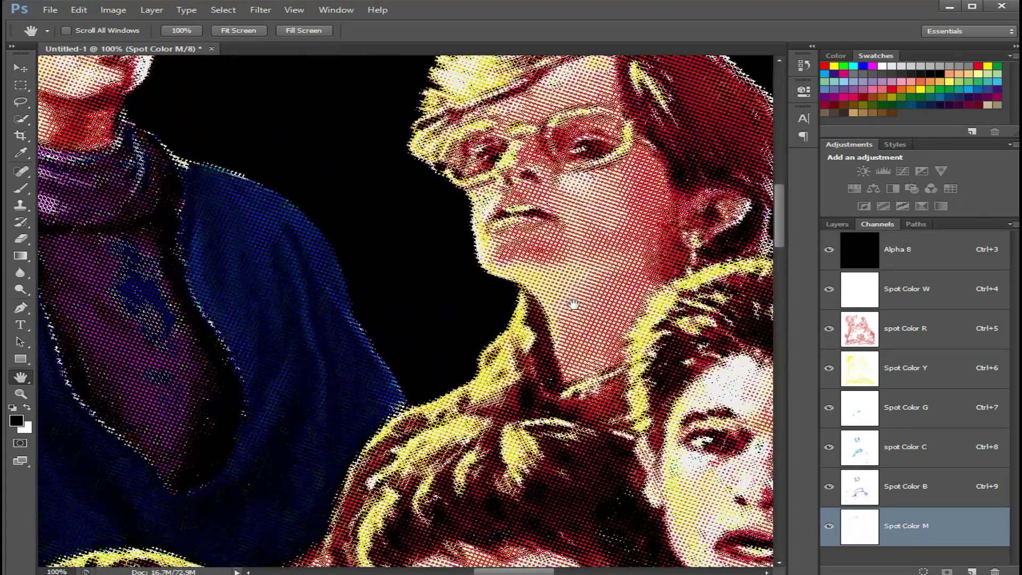
Zoom the view out step by step to 25%
key("z")
right_click(508, 302)
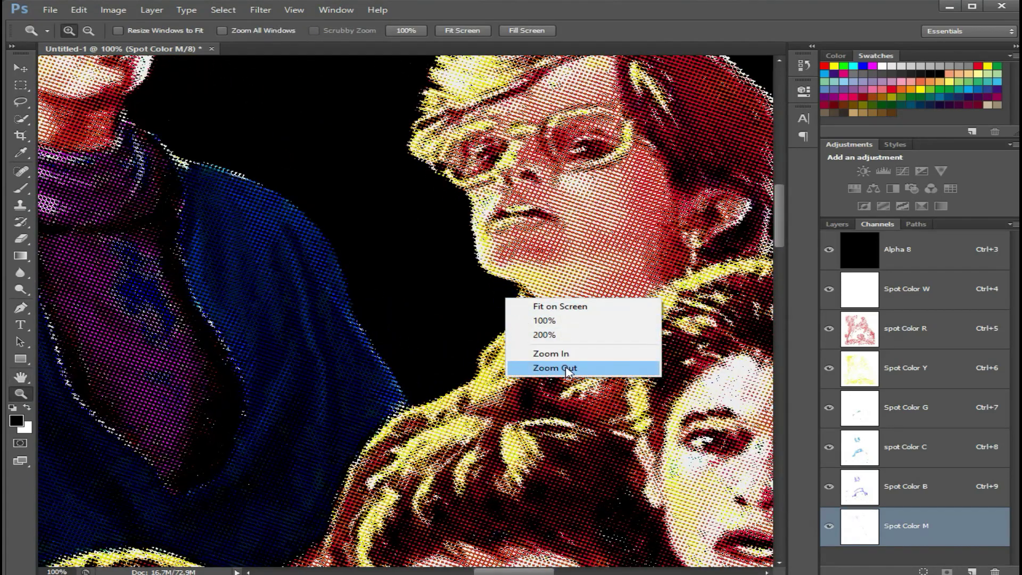
left_click(568, 368)
right_click(434, 295)
left_click(483, 361)
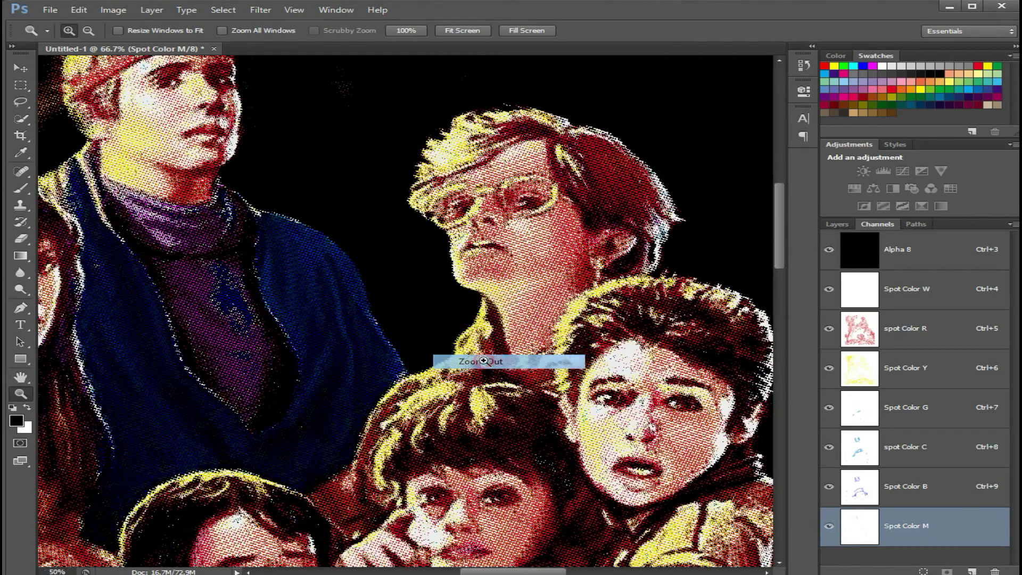
right_click(428, 300)
left_click(479, 371)
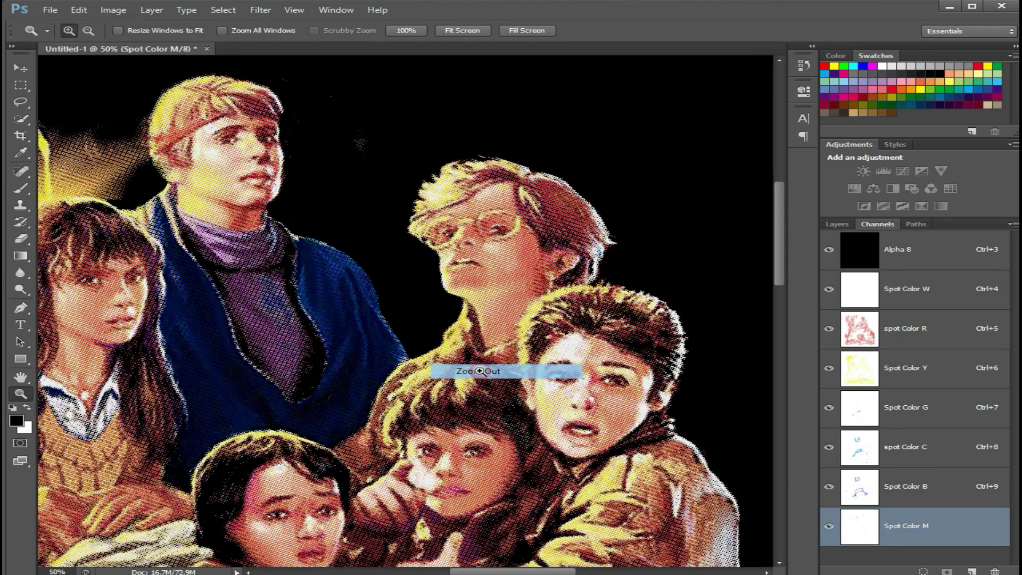
right_click(432, 312)
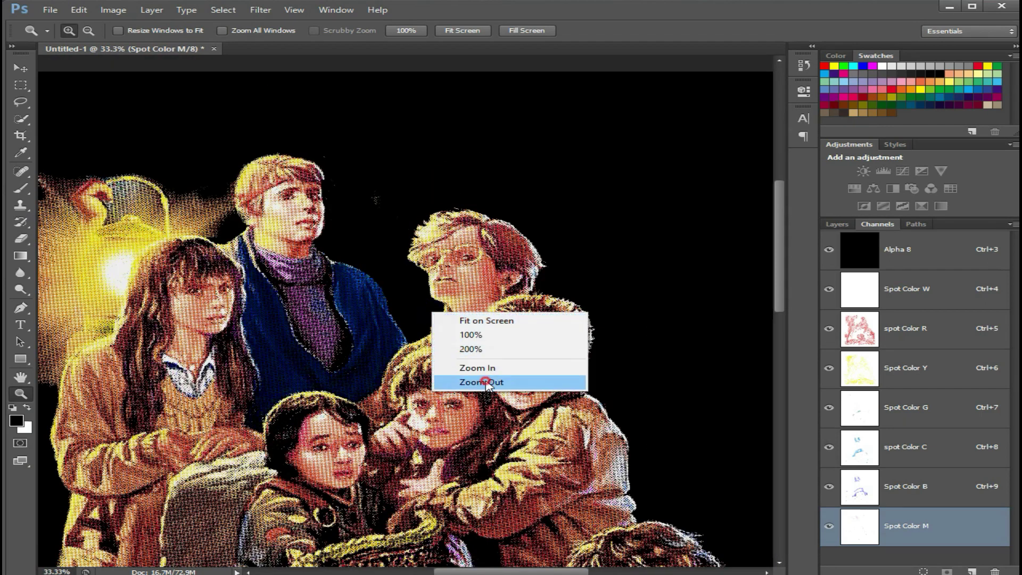
left_click(486, 382)
Pan the 25% view so the skull and treasure at the bottom are visible
right_click(391, 311)
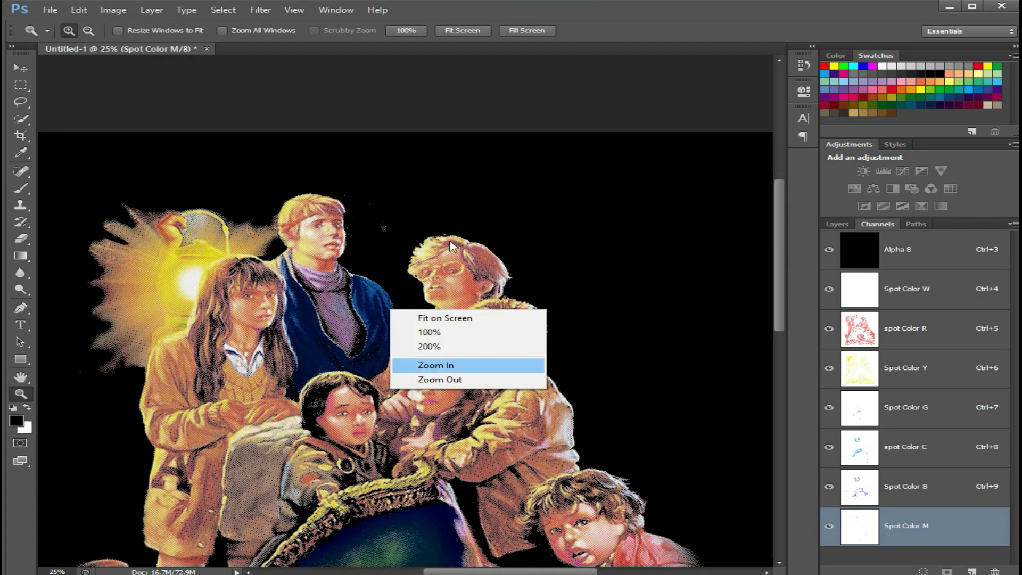
key("Escape")
key("h")
mouse_move(434, 317)
left_mouse_down()
mouse_move(471, 172)
mouse_move(499, 188)
mouse_move(450, 201)
left_mouse_up()
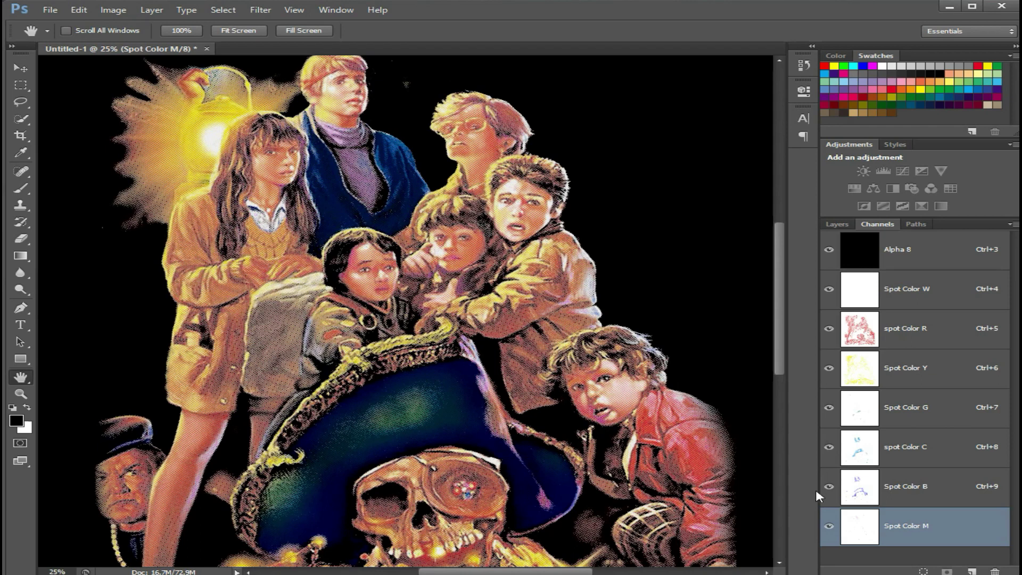
left_click(829, 528)
left_click(830, 527)
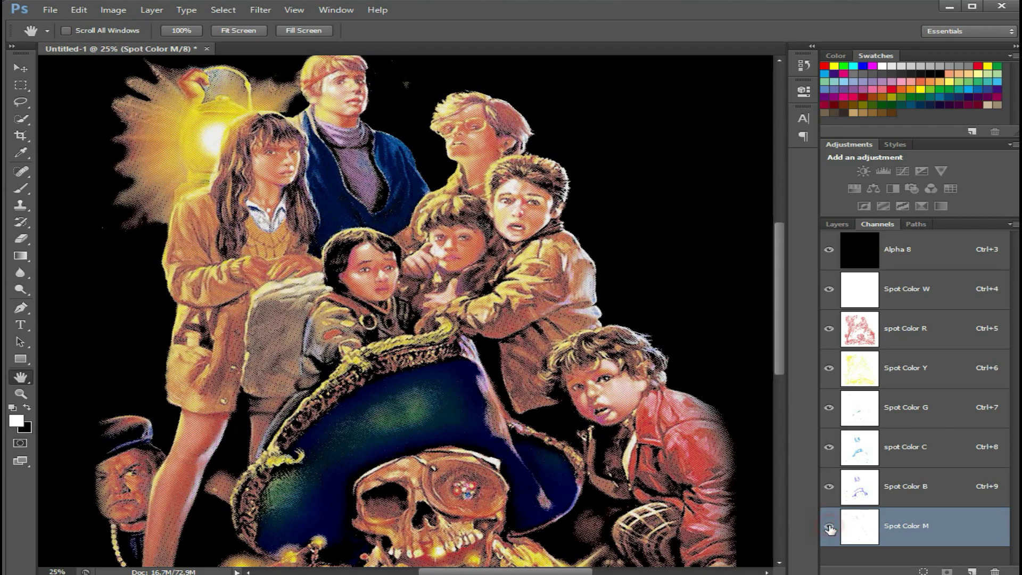
left_click(830, 528)
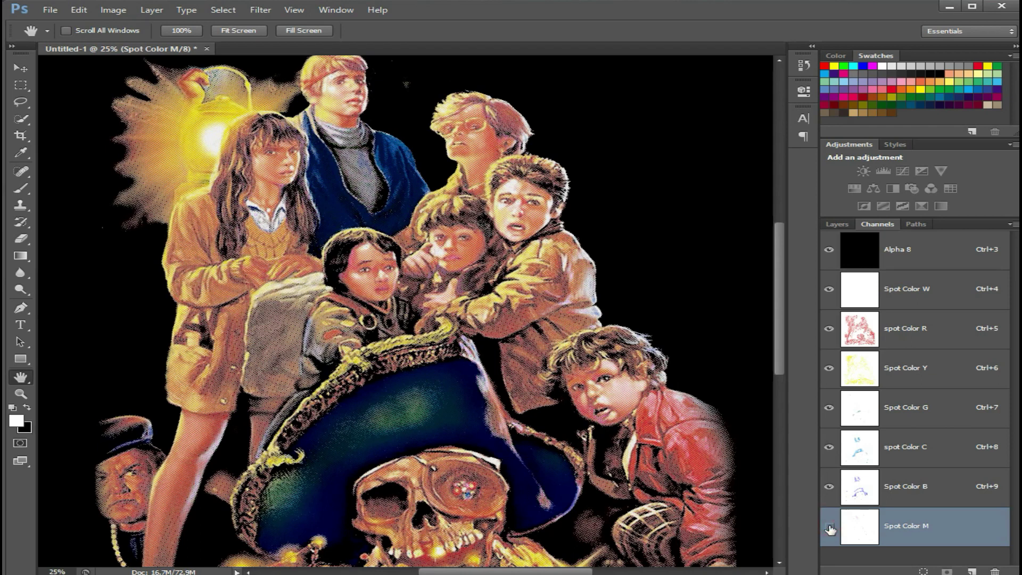
left_click(829, 487)
left_click(829, 487)
left_click(830, 487)
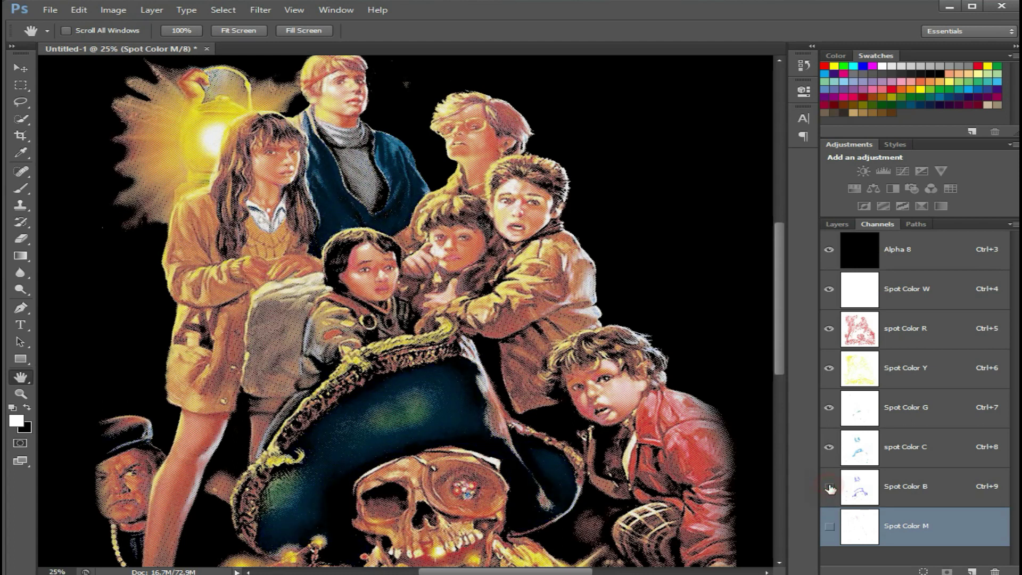
left_click(829, 449)
left_click(830, 445)
left_click(828, 407)
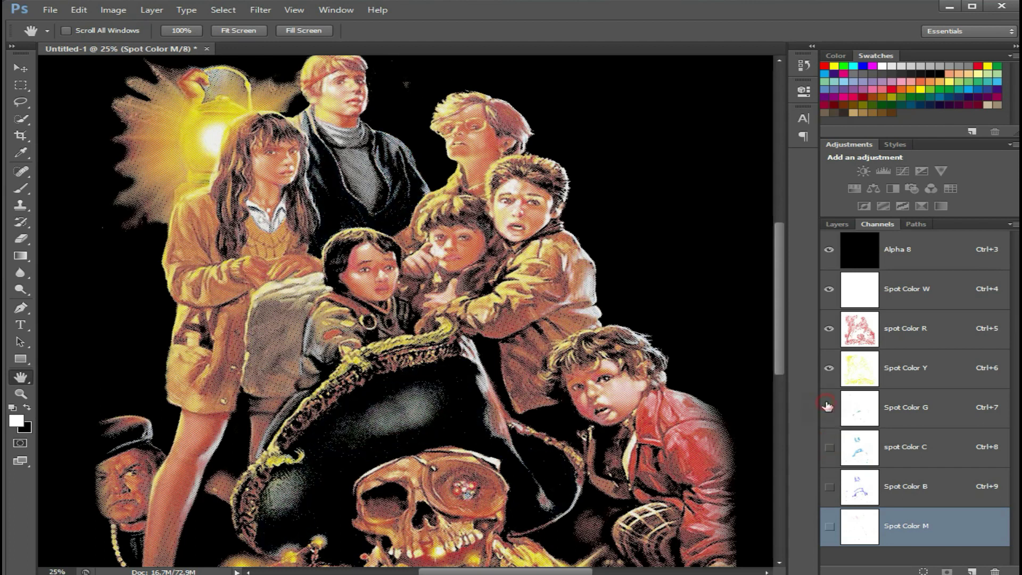
left_click(829, 367)
left_click(830, 367)
left_click(830, 367)
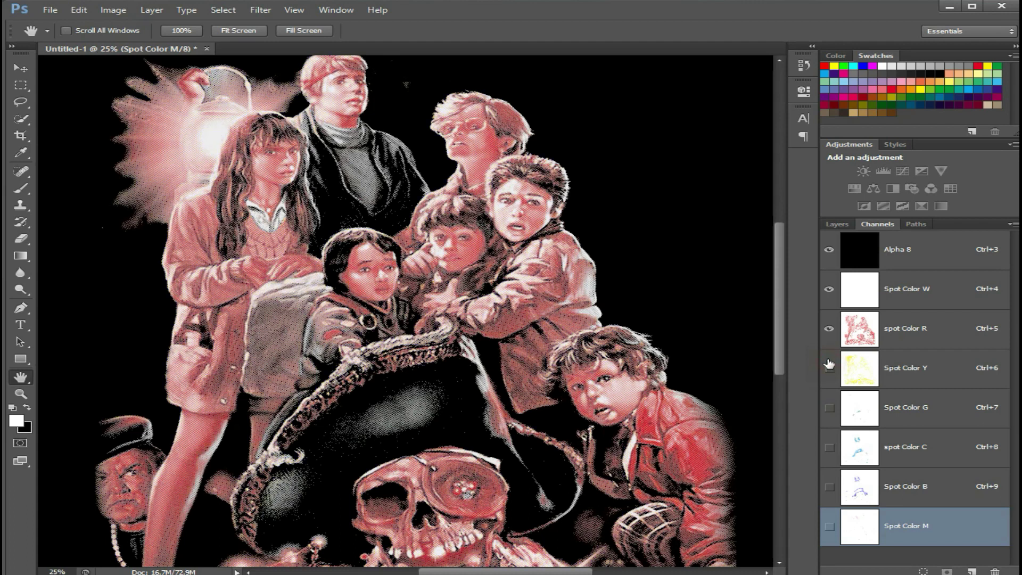
left_click(829, 328)
left_click(830, 328)
left_click(830, 328)
left_click(830, 291)
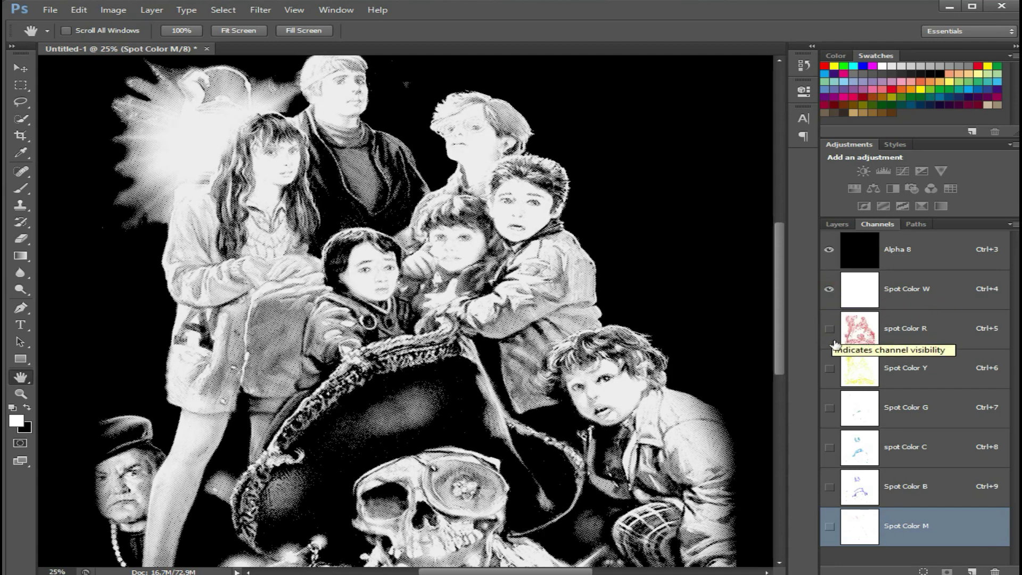
left_click(830, 290)
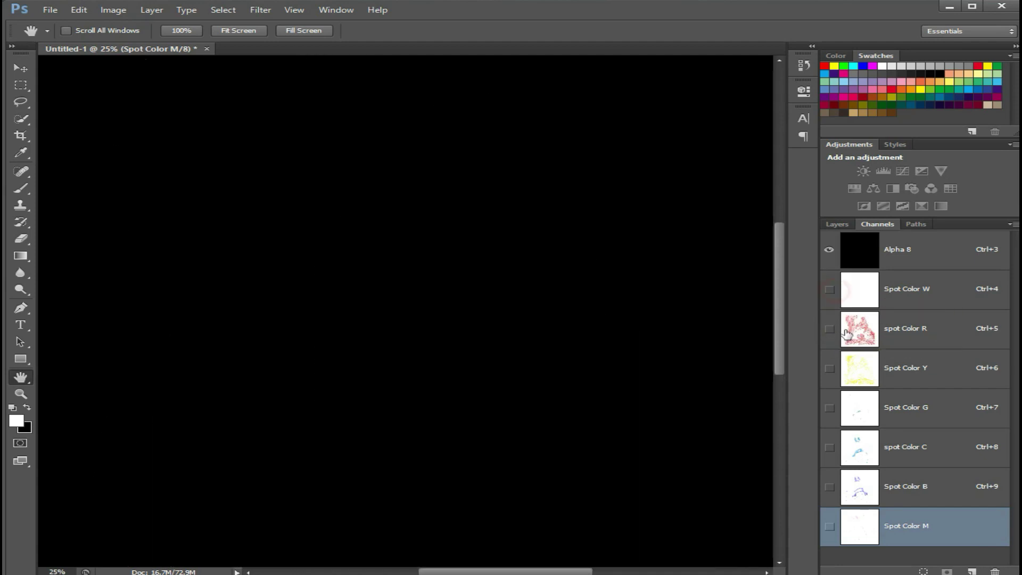
left_click(828, 532)
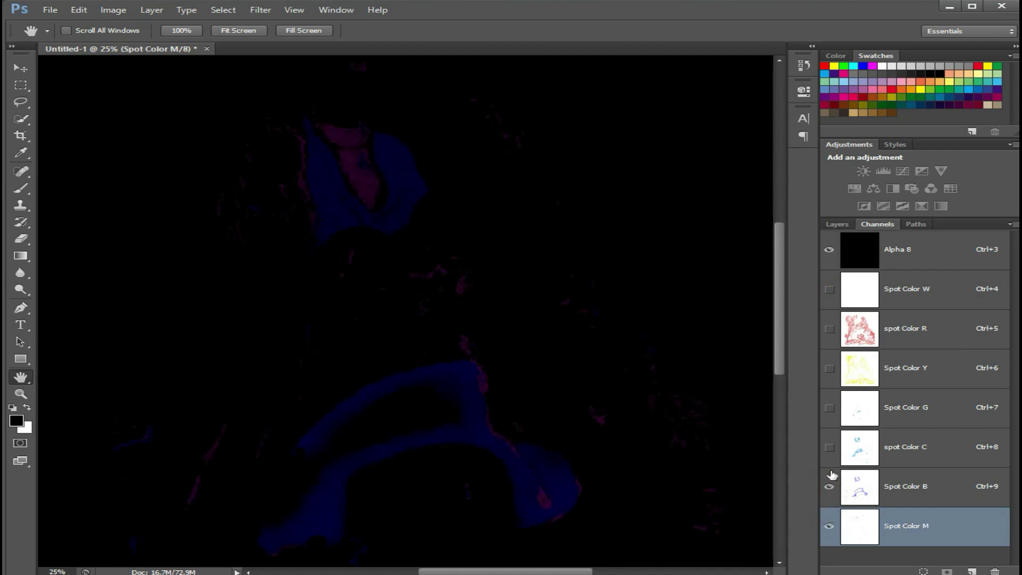
left_click(830, 447)
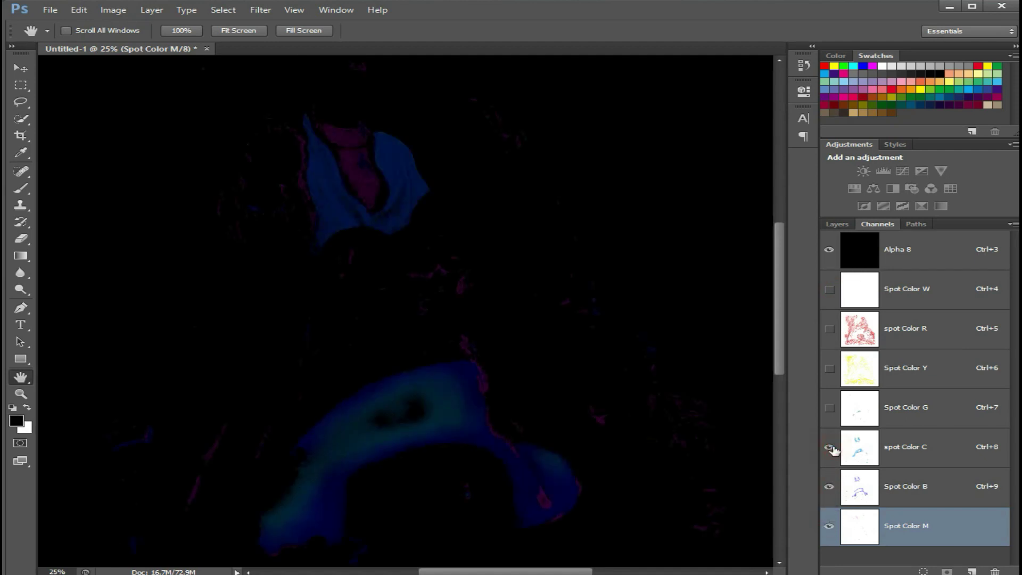
left_click(830, 408)
left_click(829, 369)
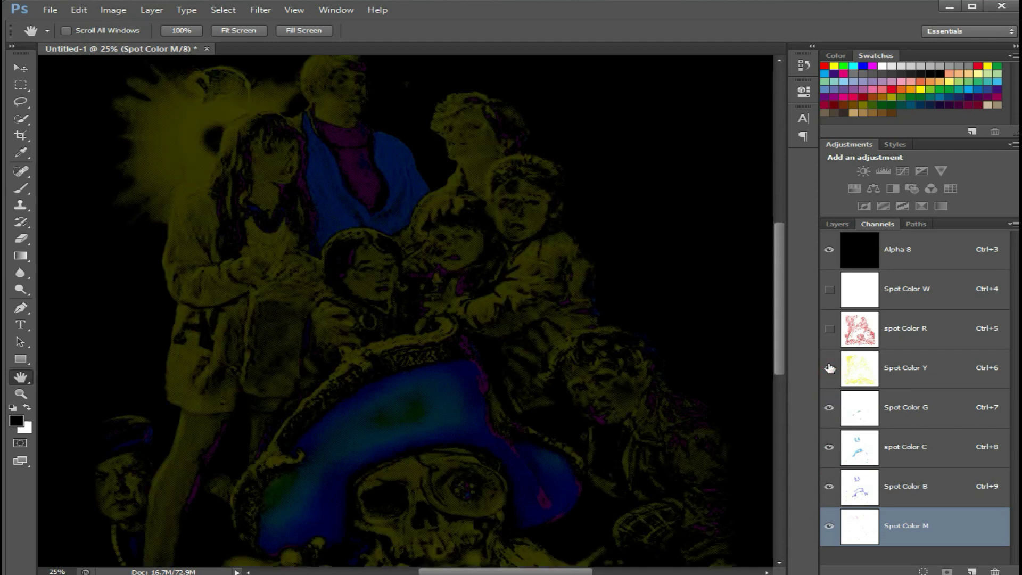
left_click(829, 329)
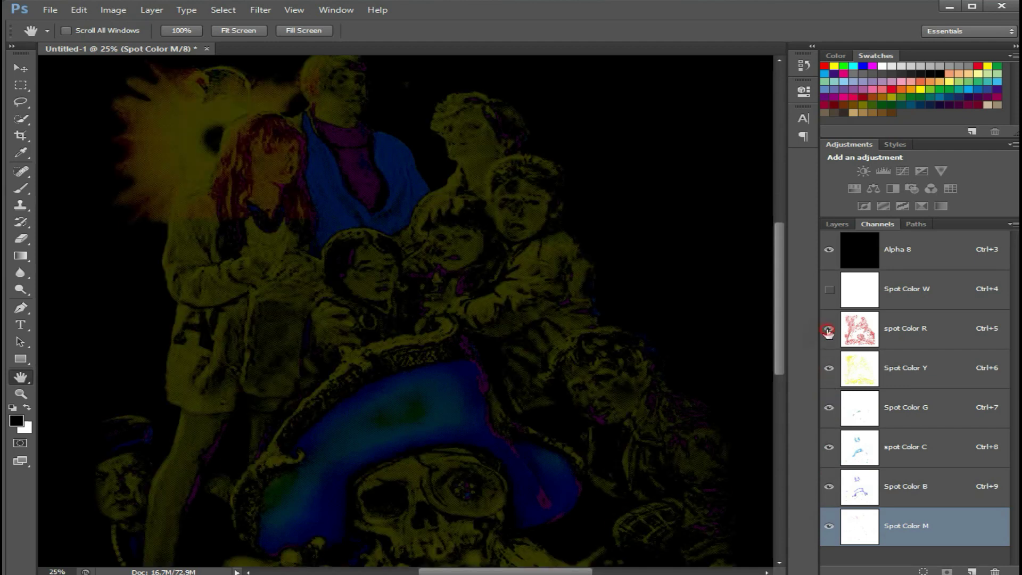
left_click(830, 290)
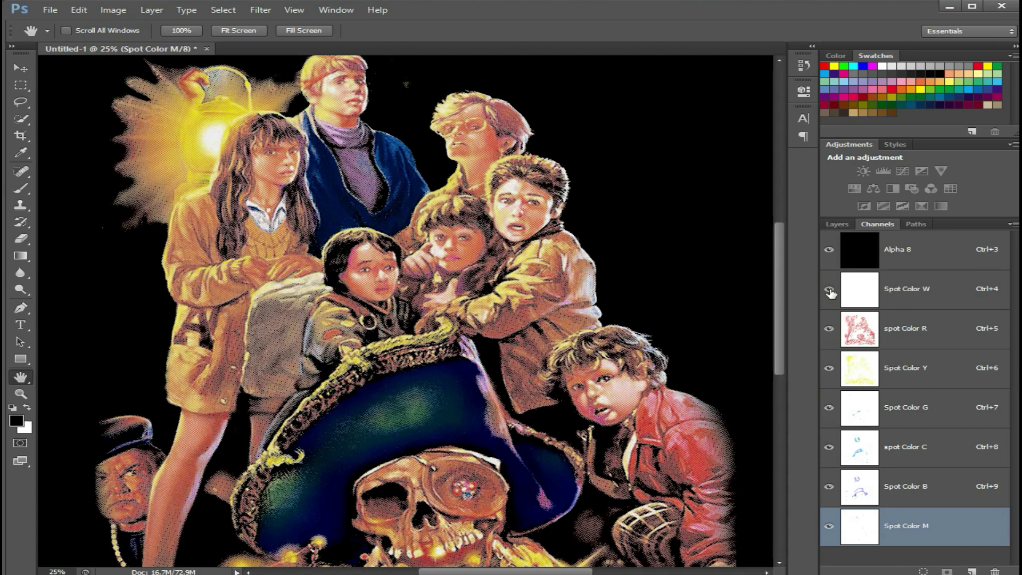